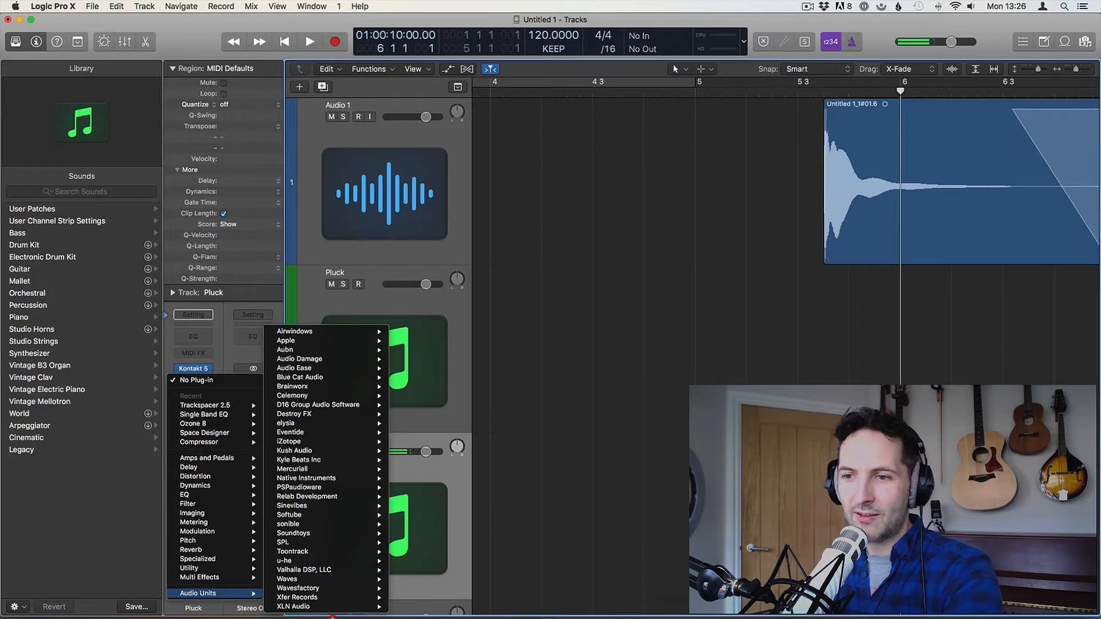
Insert the stereo version of the Waves CLA Bass (s) effect on the selected Pluck track
{"action": "mouse_move", "coordinate": [287, 579]}
{"action": "mouse_move", "coordinate": [457, 600]}
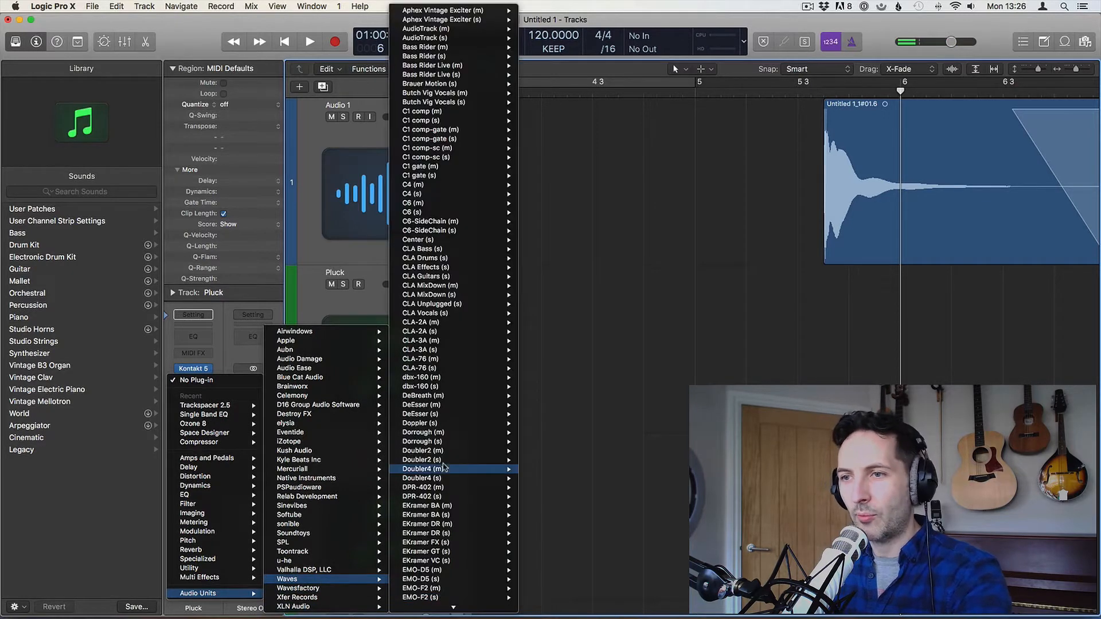
{"action": "mouse_move", "coordinate": [442, 251]}
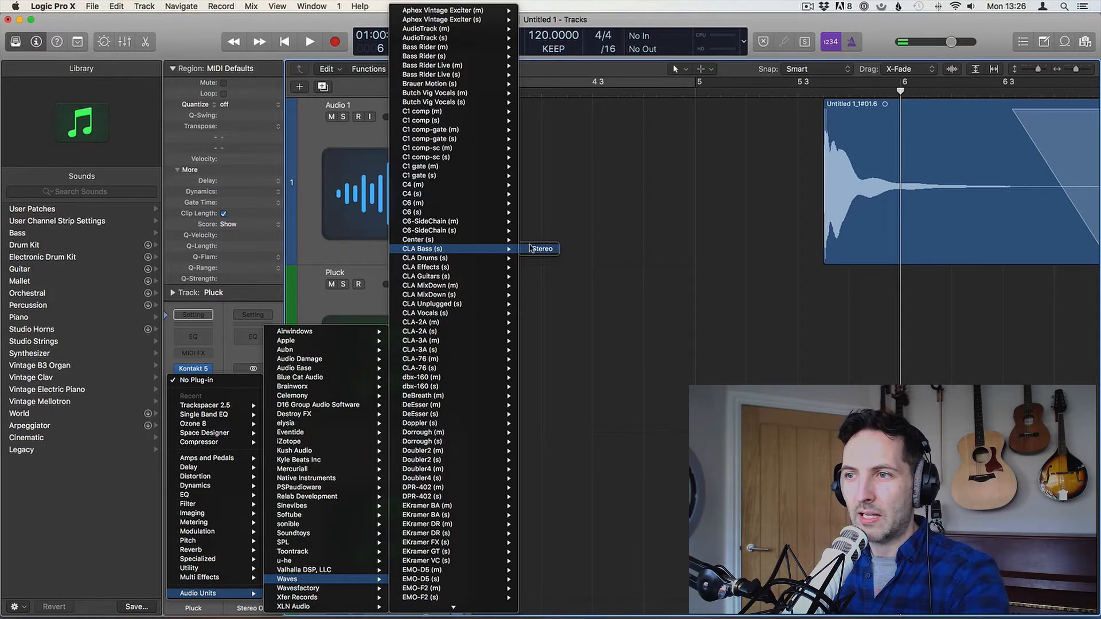
{"action": "left_click", "coordinate": [534, 251]}
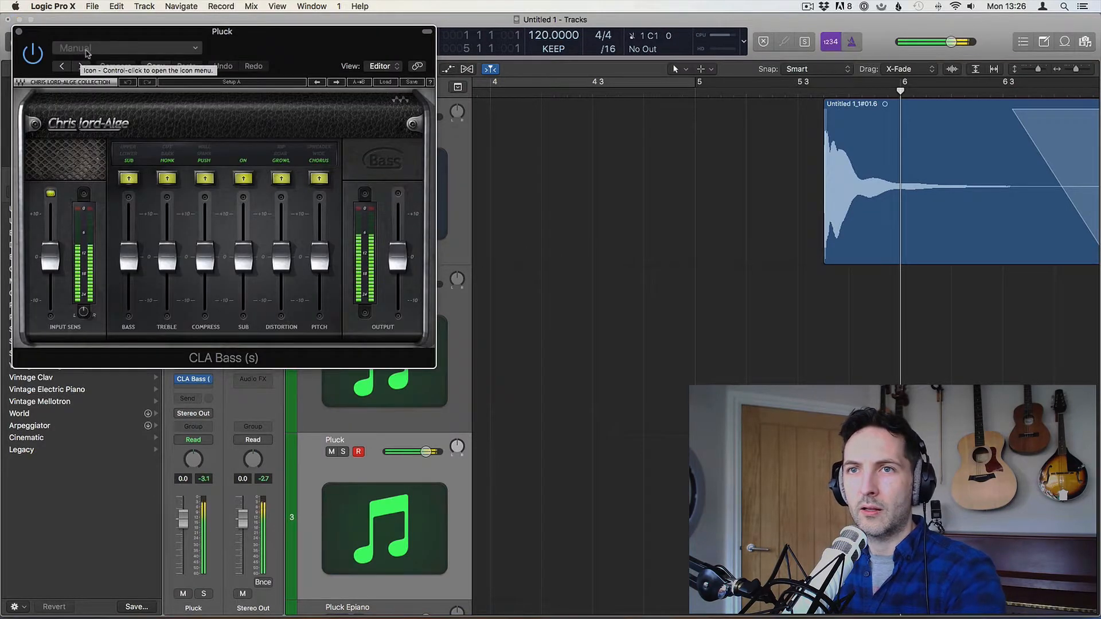
Load the Chorus Wire factory preset in CLA Bass, advance to the Clean Edge preset, and close the plug-in window
{"action": "left_click", "coordinate": [80, 49]}
{"action": "mouse_move", "coordinate": [186, 265]}
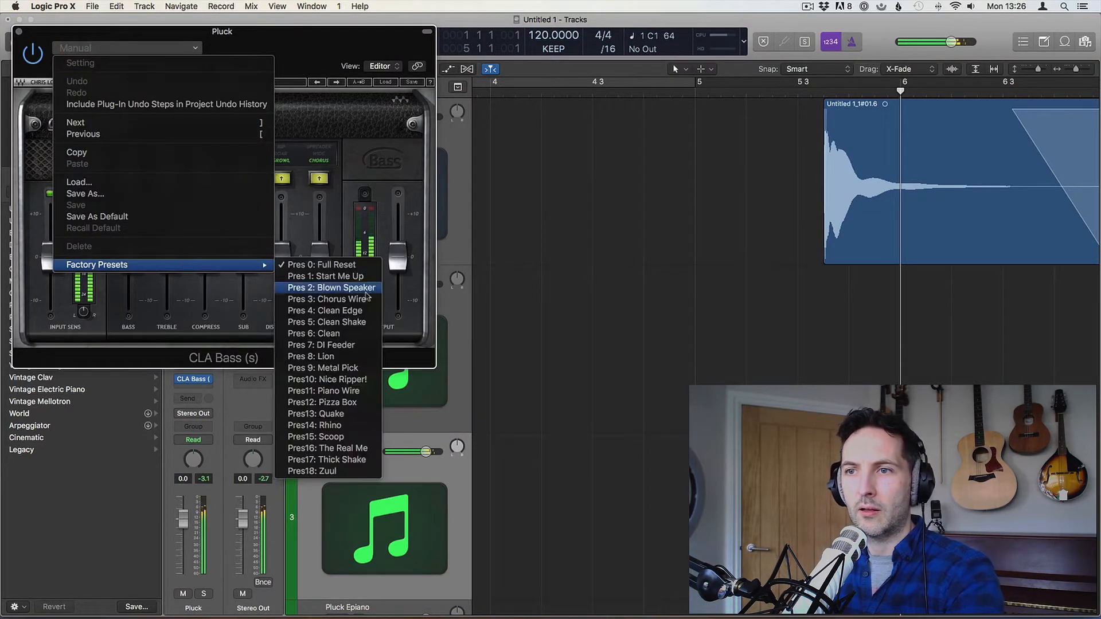
{"action": "left_click", "coordinate": [347, 299]}
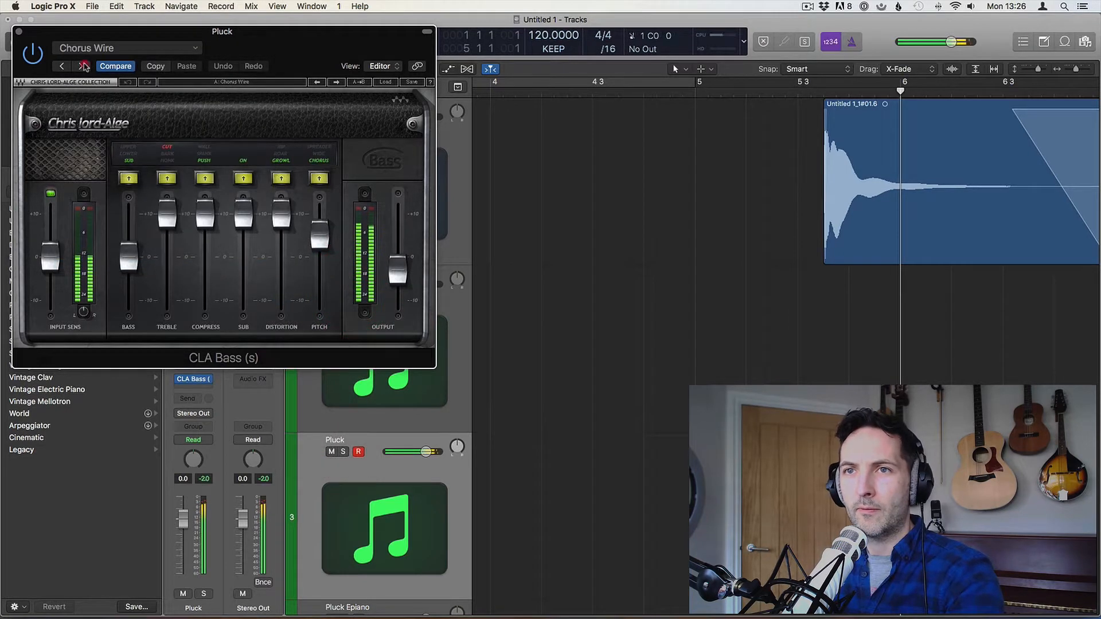
{"action": "left_click", "coordinate": [84, 66]}
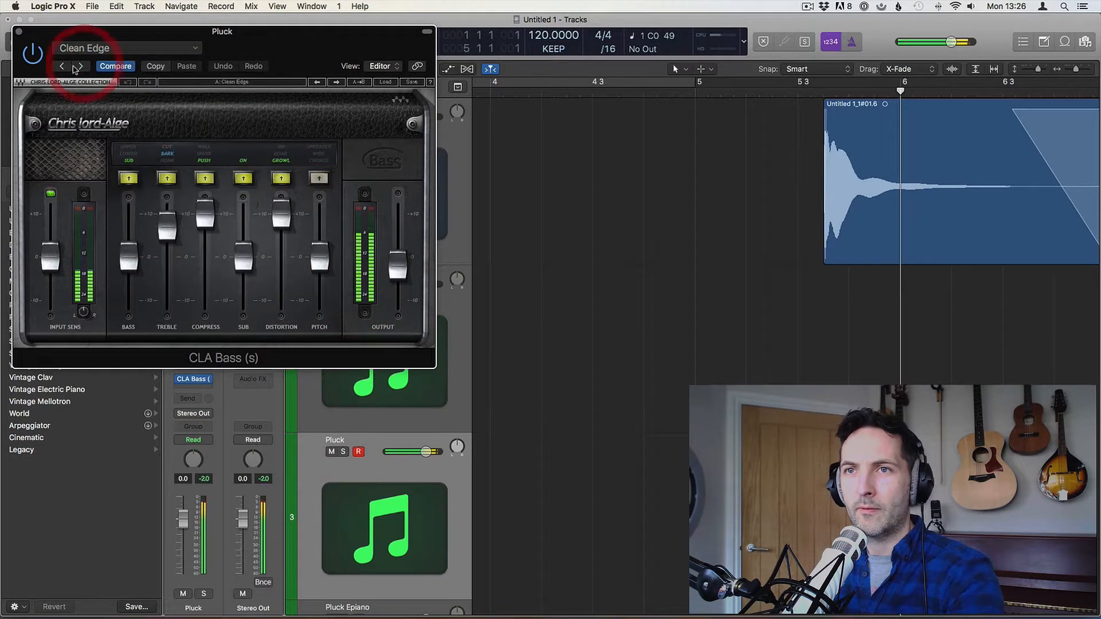
{"action": "left_click", "coordinate": [19, 32]}
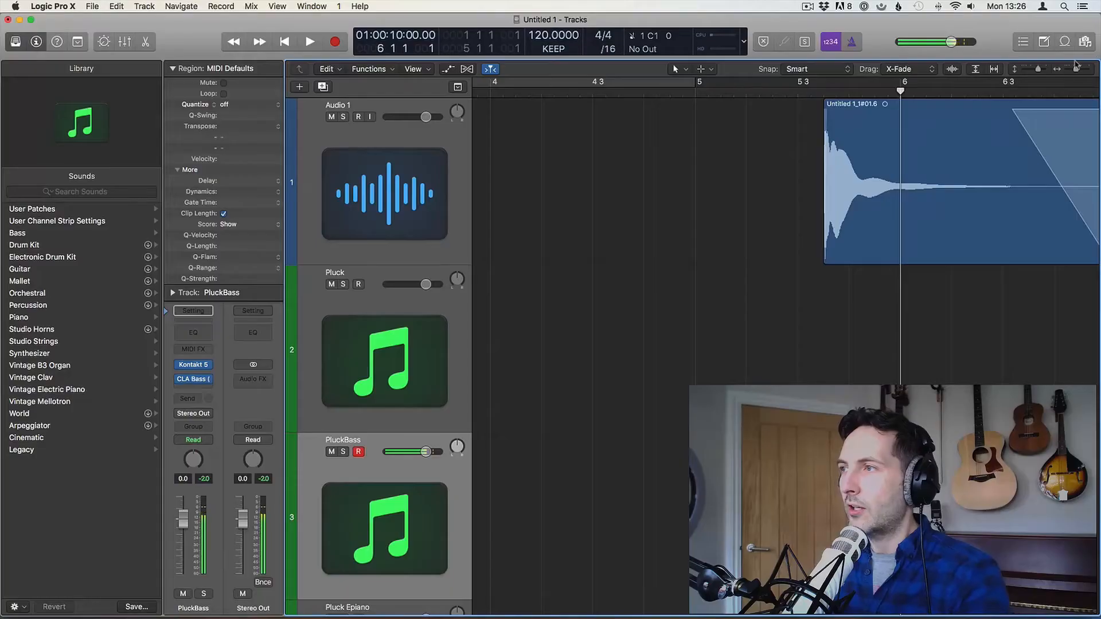
Duplicate the original Pluck instrument track above PluckBass
{"action": "left_click_drag", "start_coordinate": [1037, 69], "coordinate": [1034, 70]}
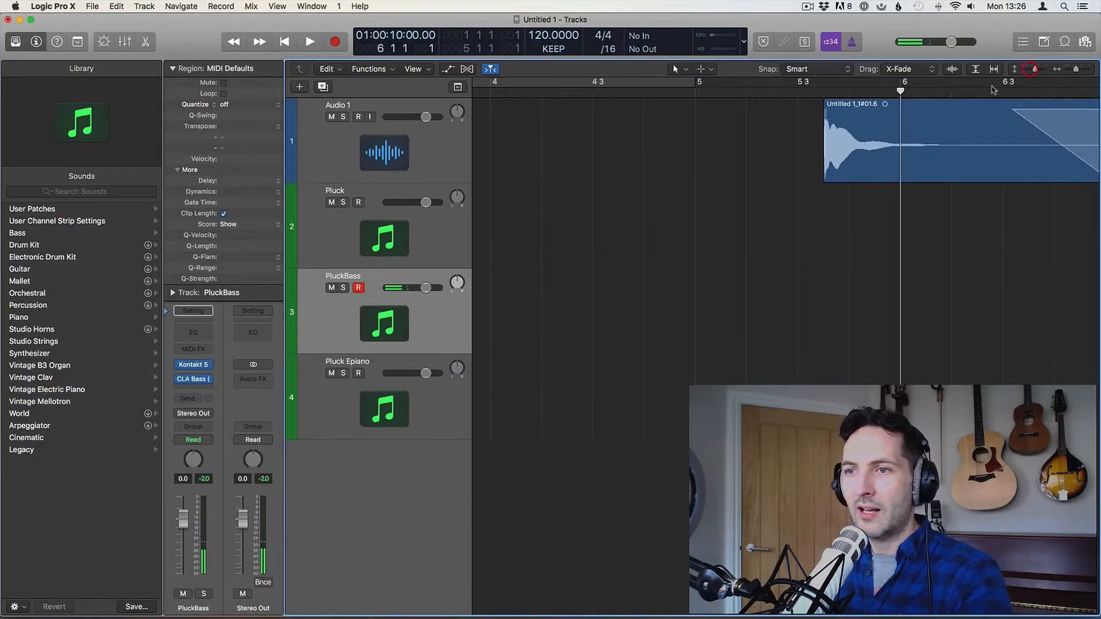
{"action": "left_click", "coordinate": [418, 238]}
{"action": "key", "text": "super+d"}
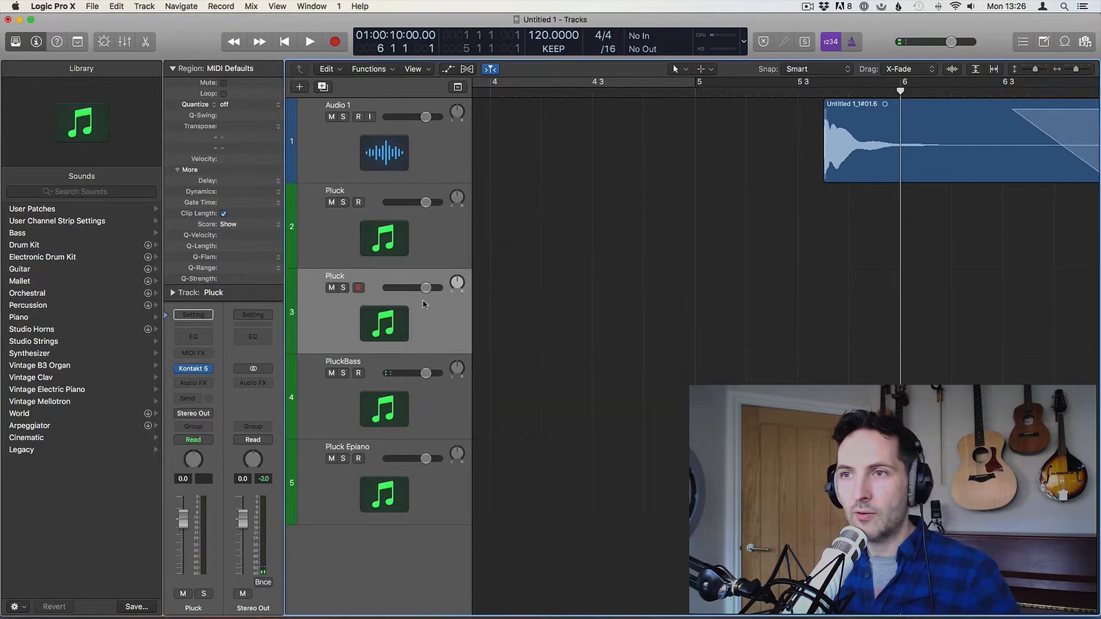
Insert a stereo Tape Delay on the new Pluck track, load its 1\2 Note Flutter preset, and close the plug-in window
{"action": "left_click", "coordinate": [193, 382]}
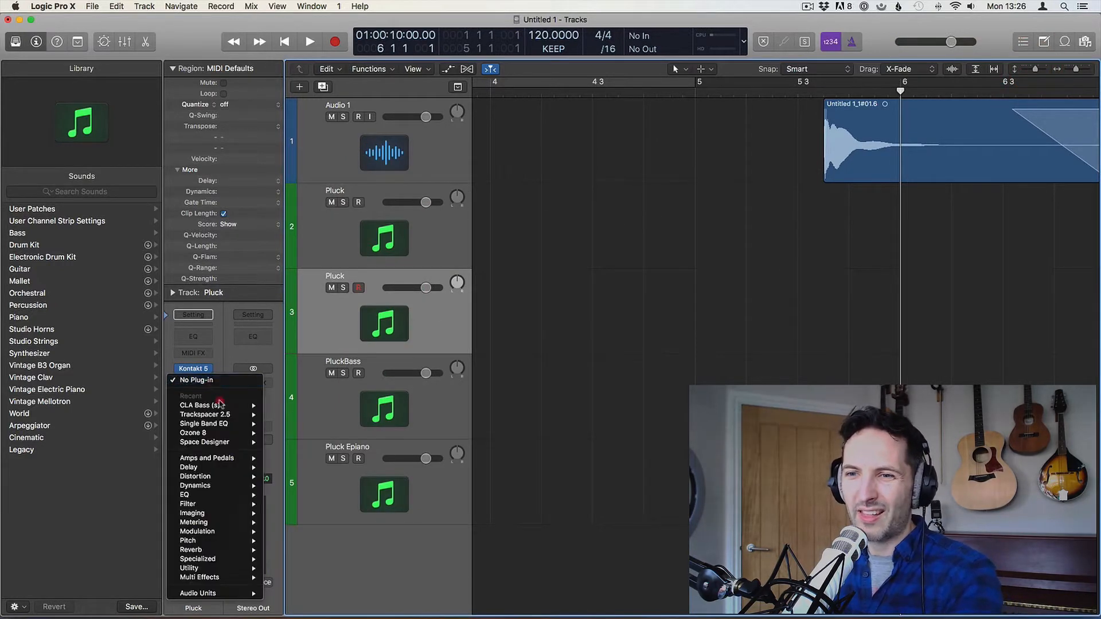
{"action": "mouse_move", "coordinate": [224, 467]}
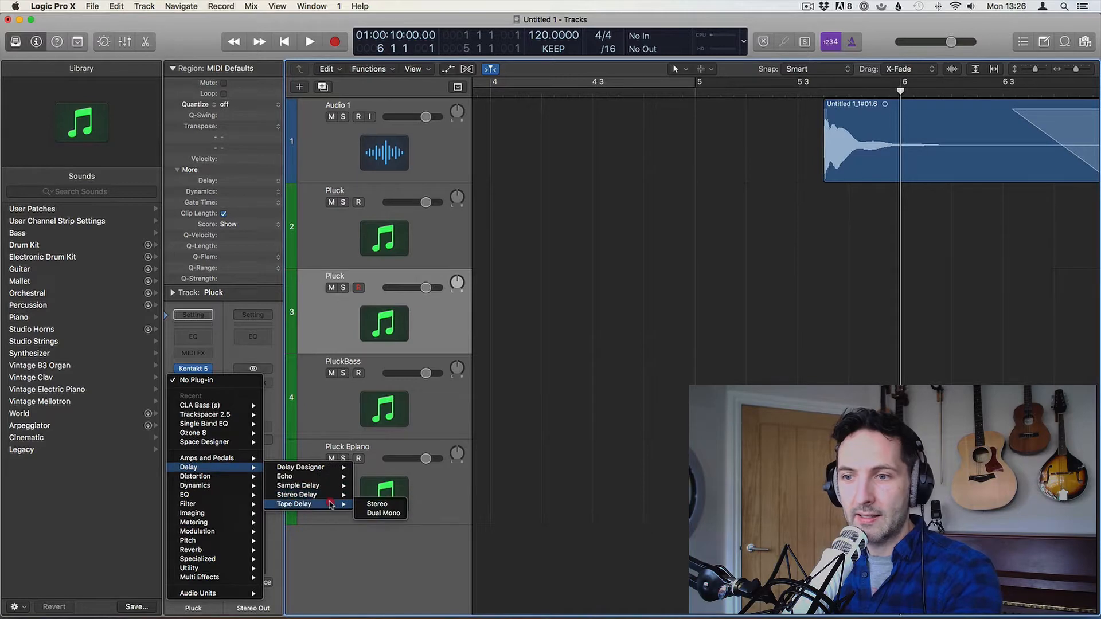
{"action": "mouse_move", "coordinate": [319, 487]}
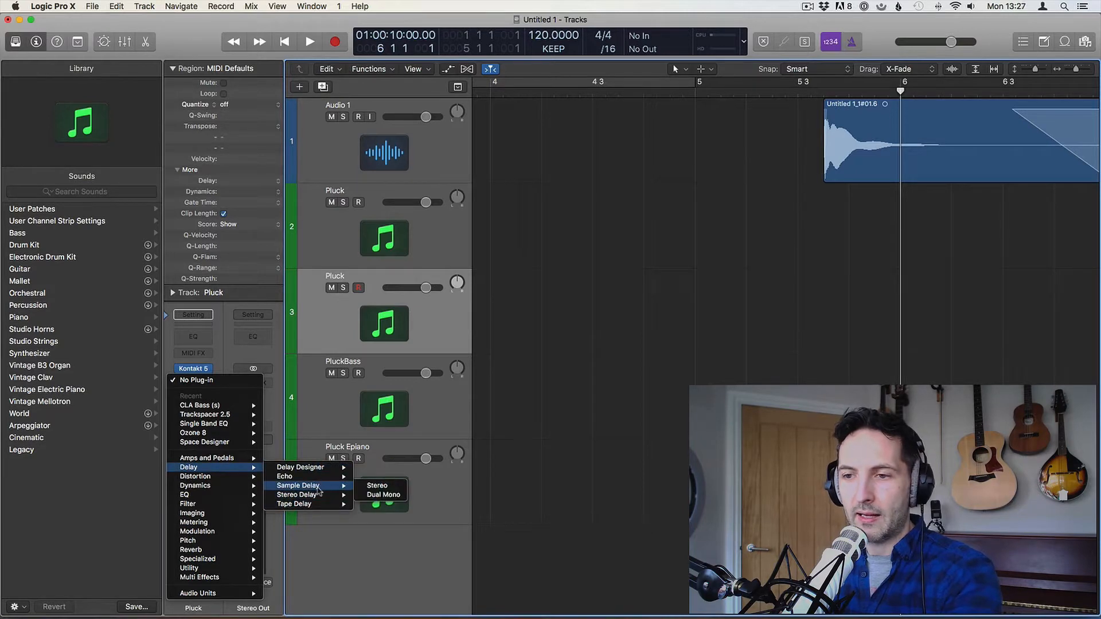
{"action": "left_click", "coordinate": [375, 504]}
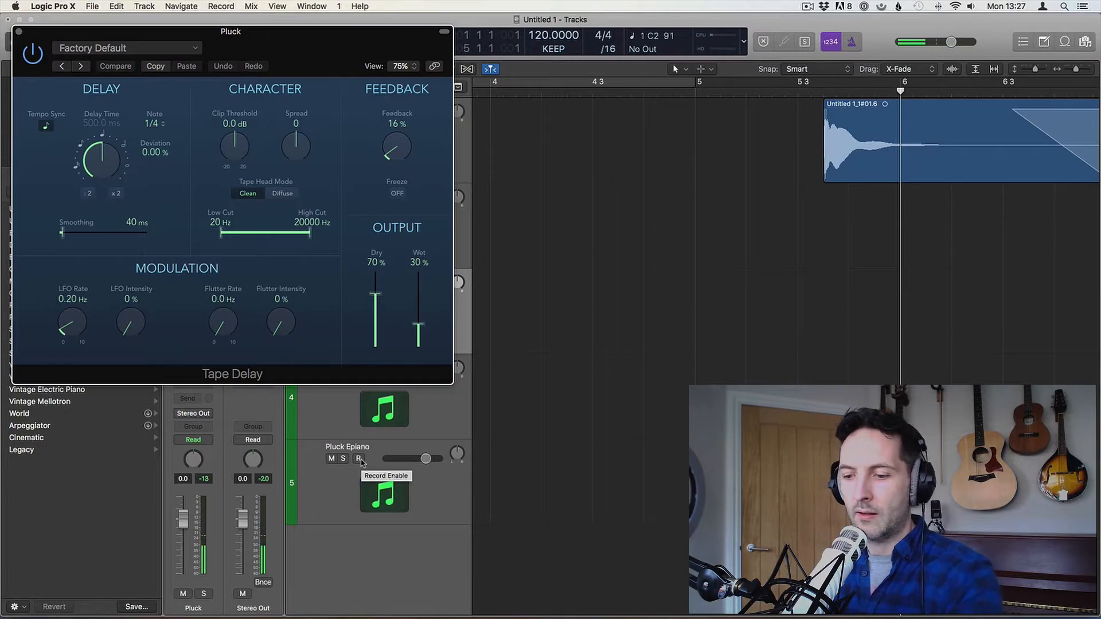
{"action": "left_click", "coordinate": [93, 48]}
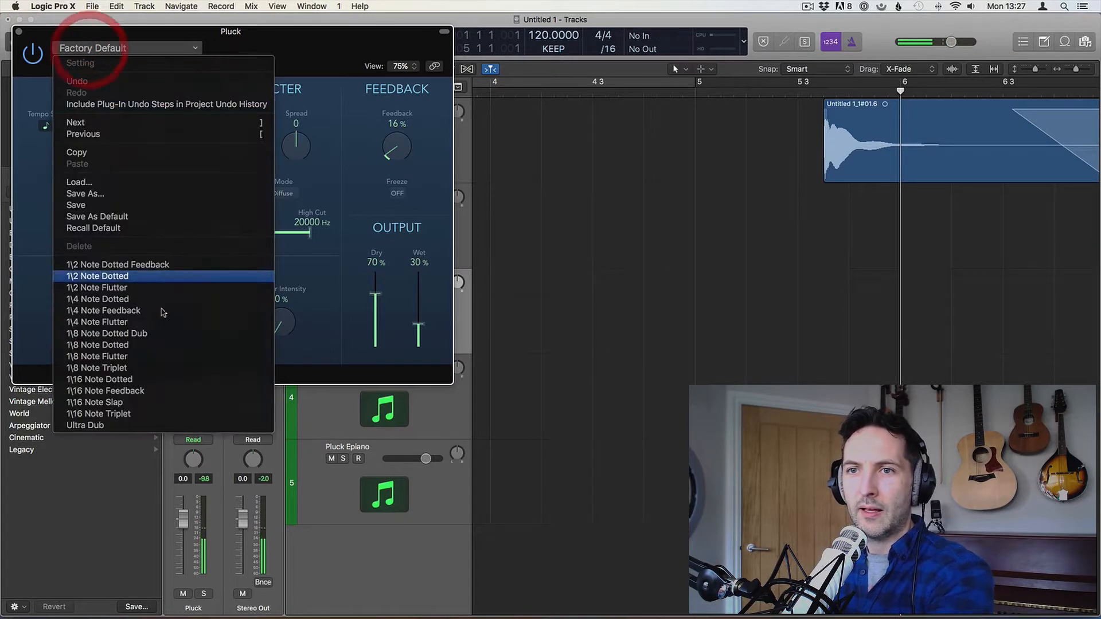
{"action": "left_click", "coordinate": [125, 287]}
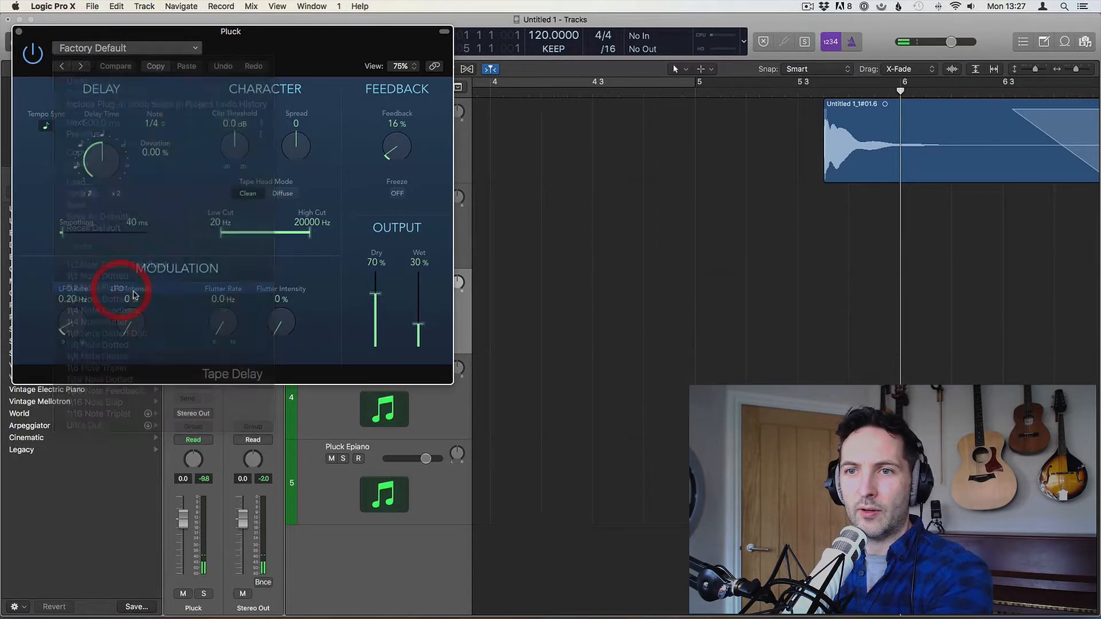
{"action": "left_click", "coordinate": [18, 32]}
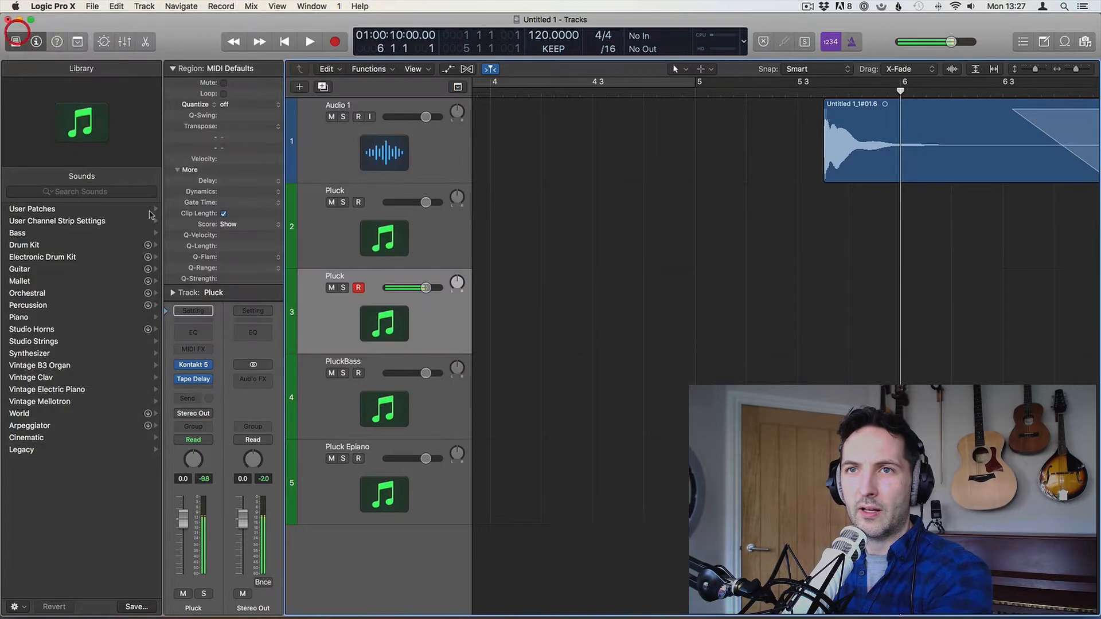
Add a Stereo Delay after the Tape Delay, load its 1\4 Note Triplet preset, and close the plug-in window
{"action": "left_click", "coordinate": [193, 390]}
{"action": "mouse_move", "coordinate": [229, 447]}
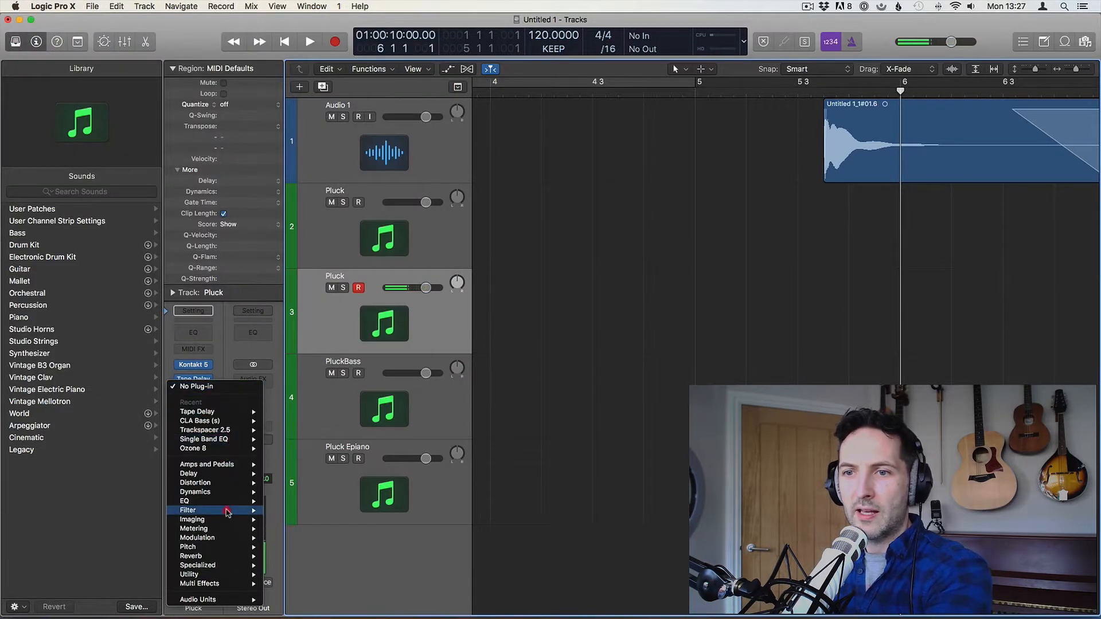
{"action": "mouse_move", "coordinate": [230, 475]}
{"action": "mouse_move", "coordinate": [326, 502]}
{"action": "left_click", "coordinate": [377, 502]}
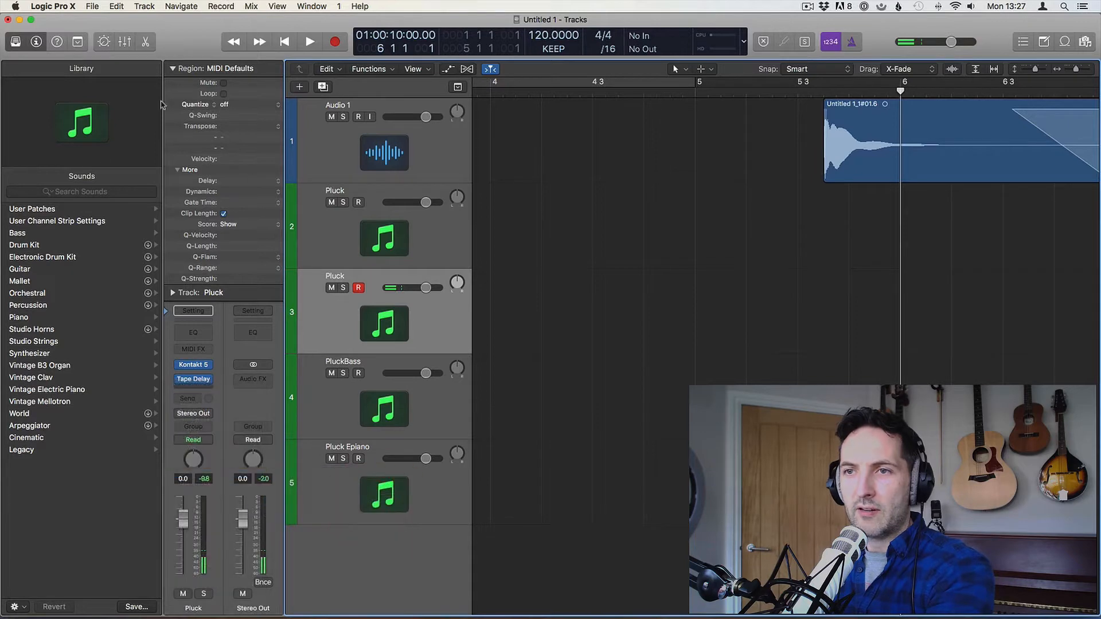
{"action": "left_click", "coordinate": [131, 50]}
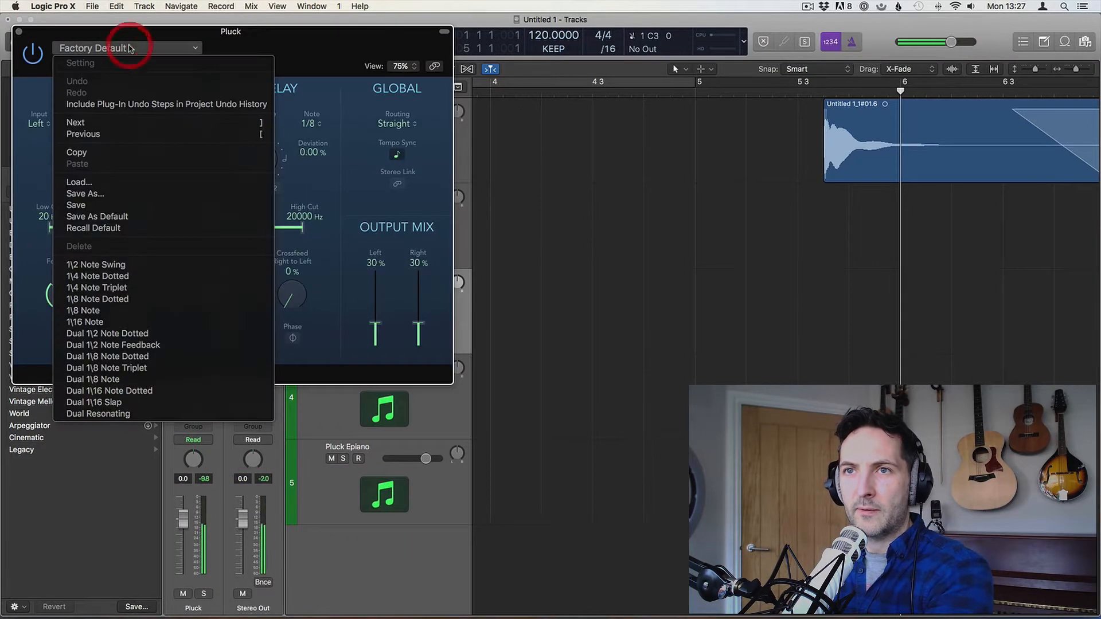
{"action": "left_click", "coordinate": [123, 290]}
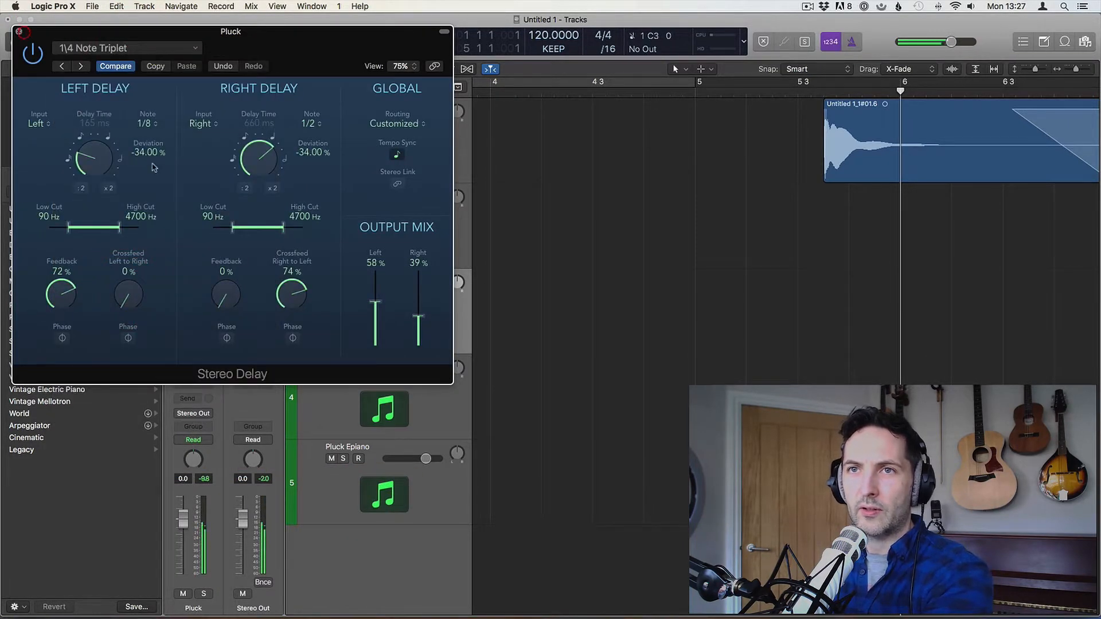
{"action": "key", "text": "super+w"}
Add a stereo Echo after the Stereo Delay, set its note value to 1/8 dotted, and close the plug-in window
{"action": "left_click", "coordinate": [208, 389]}
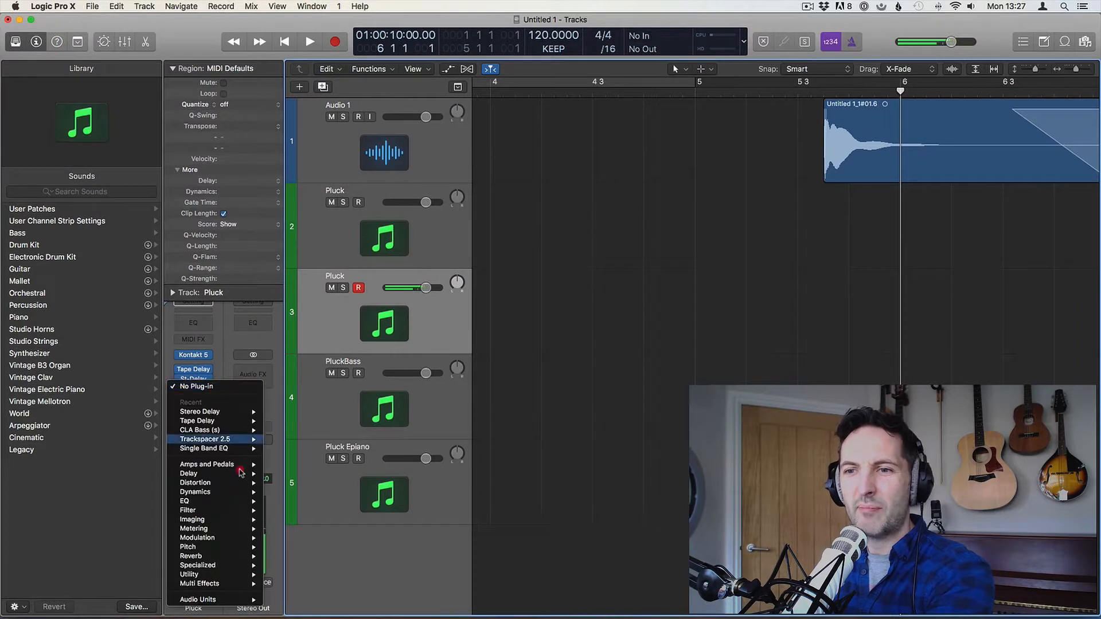
{"action": "mouse_move", "coordinate": [232, 423]}
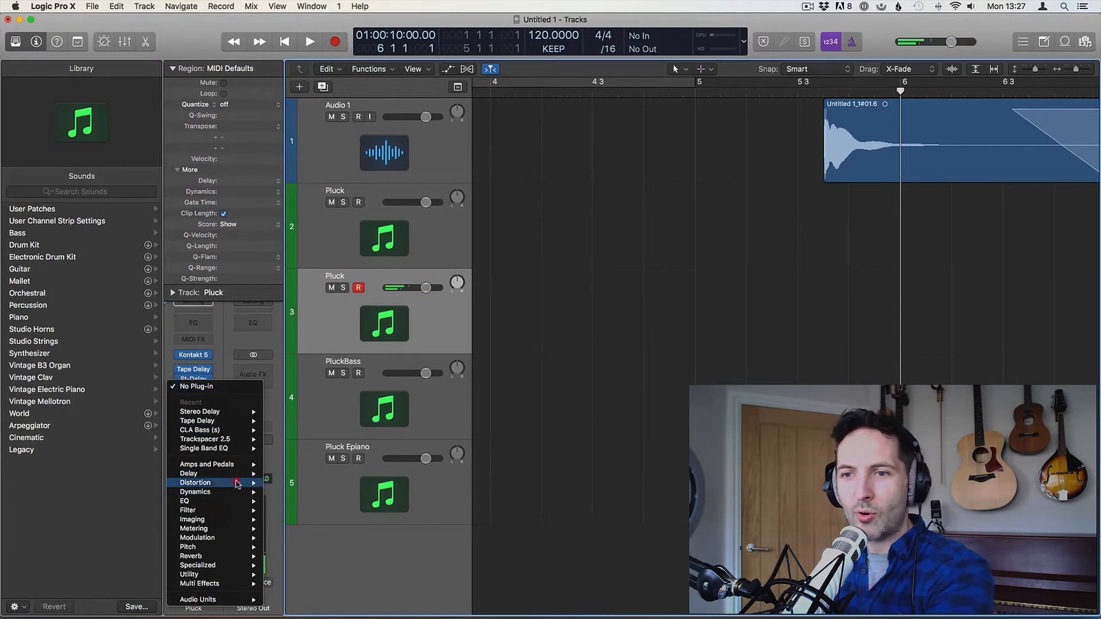
{"action": "mouse_move", "coordinate": [237, 475]}
{"action": "mouse_move", "coordinate": [329, 514]}
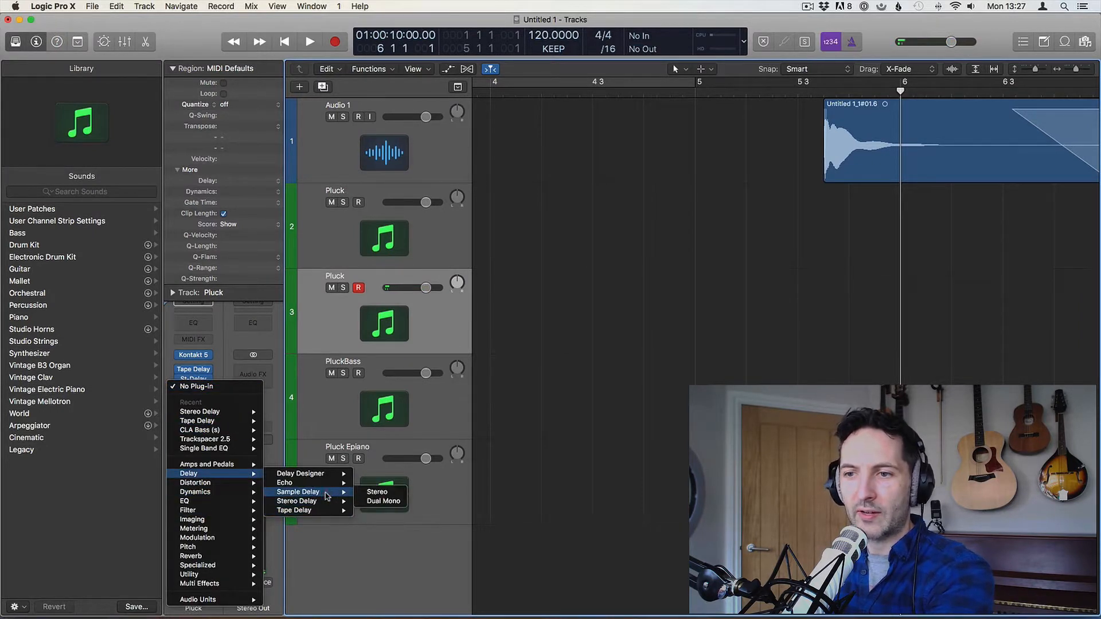
{"action": "mouse_move", "coordinate": [327, 492]}
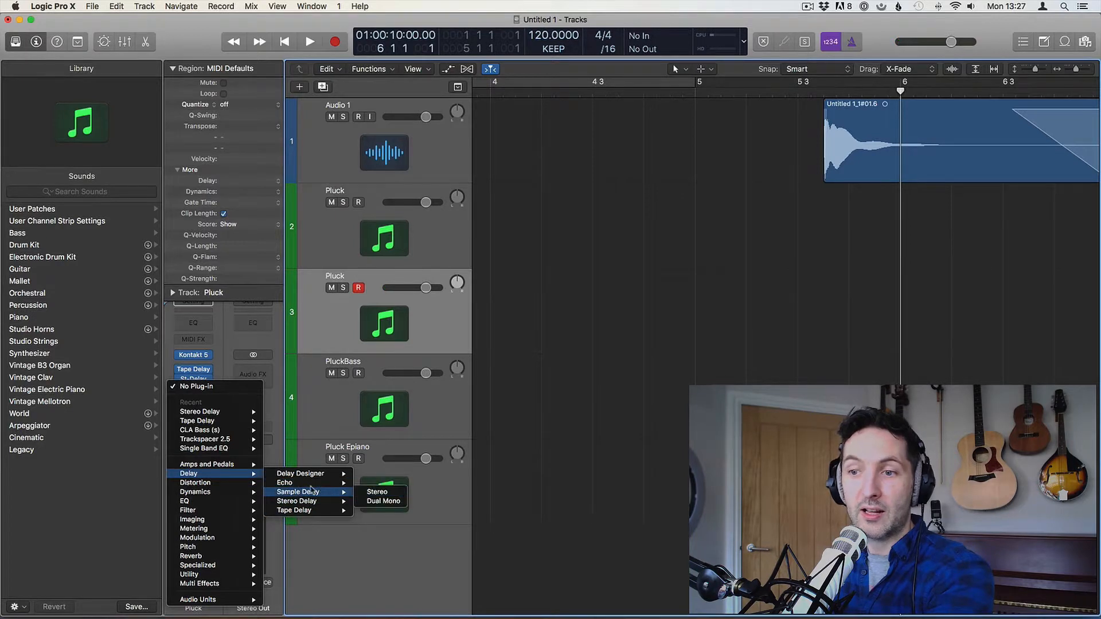
{"action": "left_click", "coordinate": [326, 493]}
{"action": "left_click", "coordinate": [376, 483]}
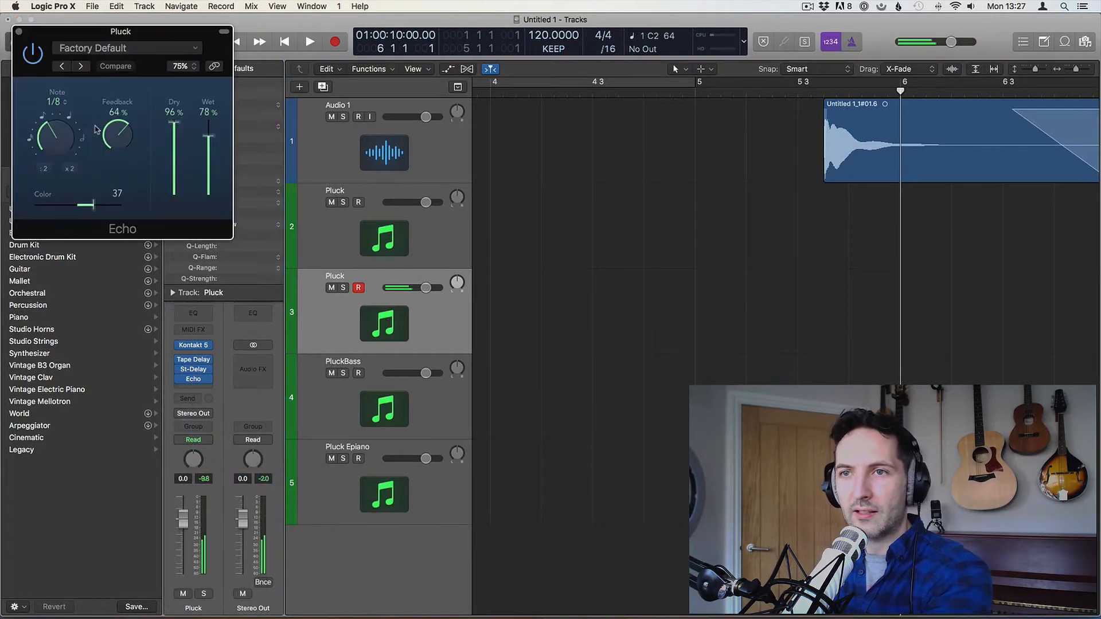
{"action": "left_click", "coordinate": [51, 118]}
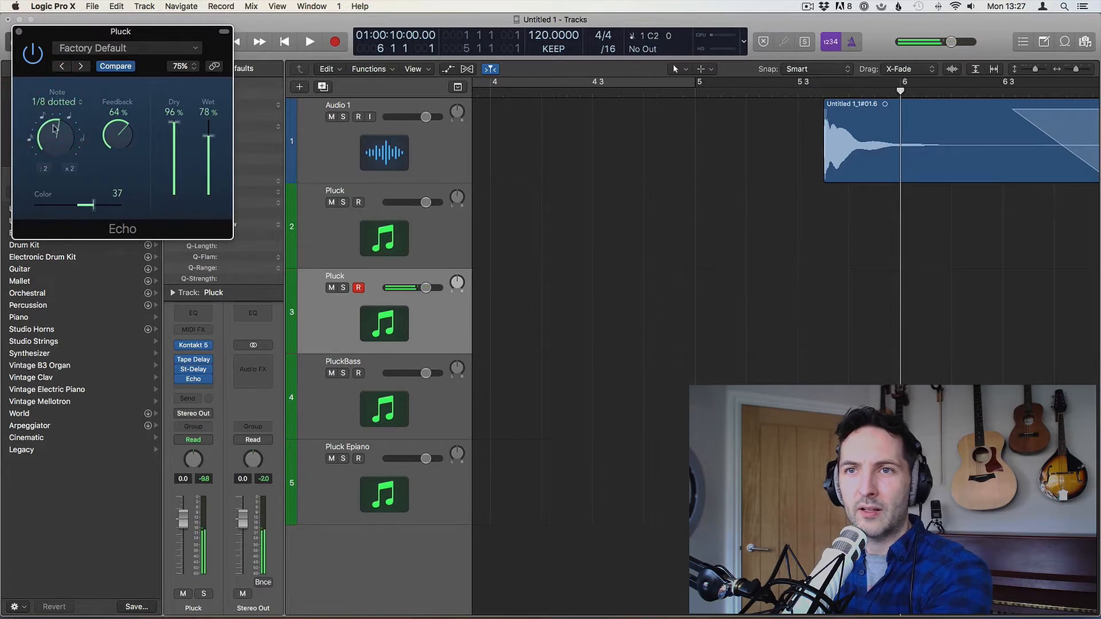
{"action": "left_click", "coordinate": [18, 32]}
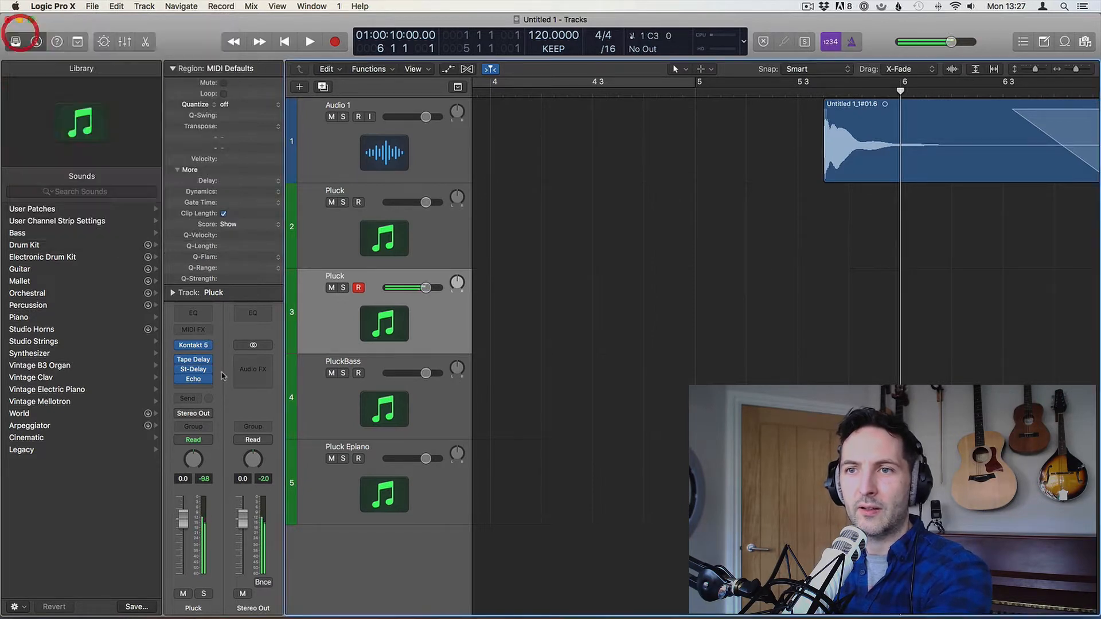
Add a Space Designer reverb after the Echo and load its Ambient Piano Verb 1 preset
{"action": "left_click", "coordinate": [194, 388]}
{"action": "left_click", "coordinate": [250, 600]}
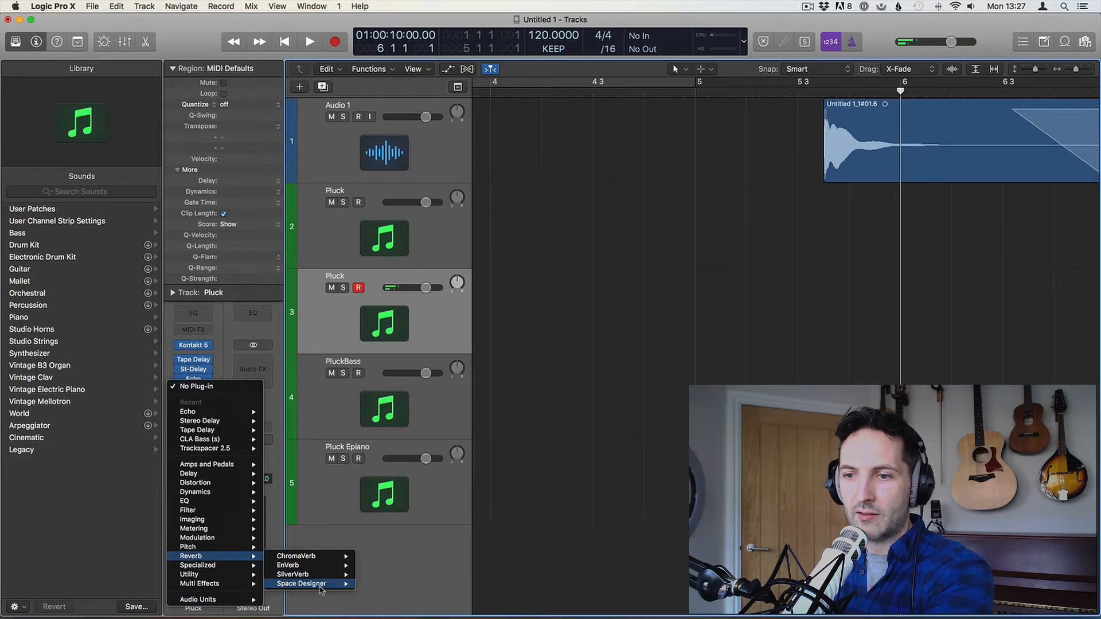
{"action": "left_click", "coordinate": [218, 554]}
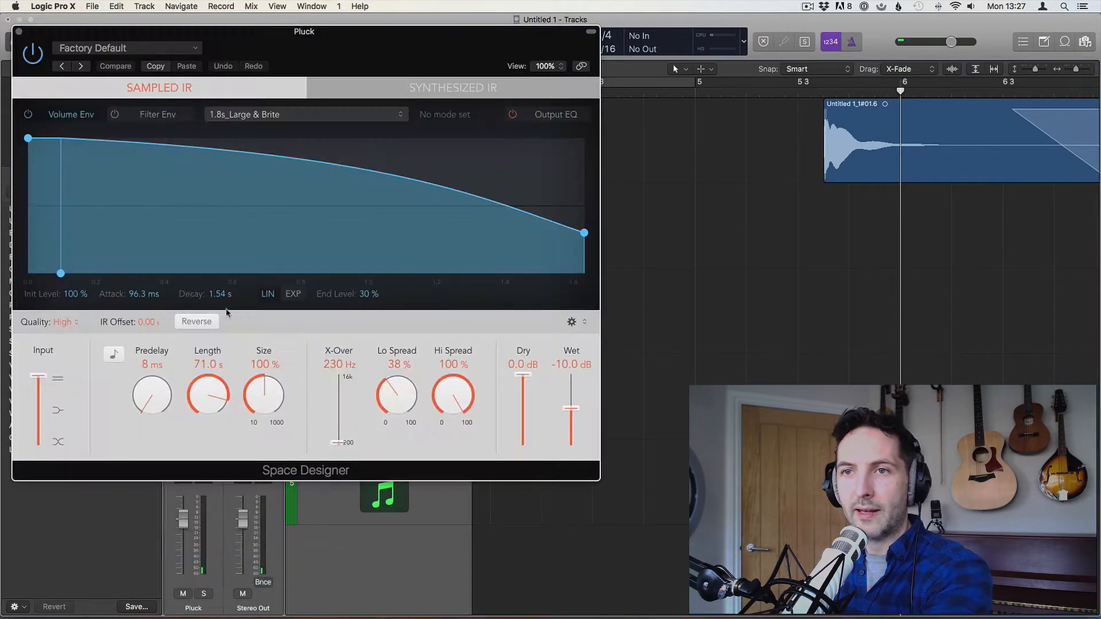
{"action": "left_click", "coordinate": [109, 48]}
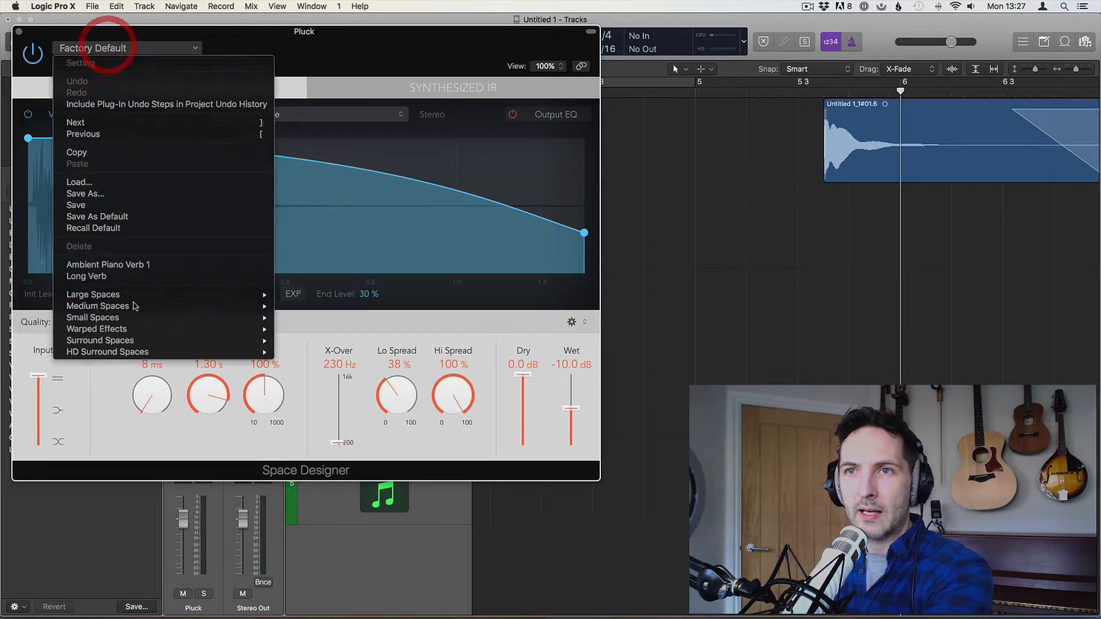
{"action": "left_click", "coordinate": [121, 268]}
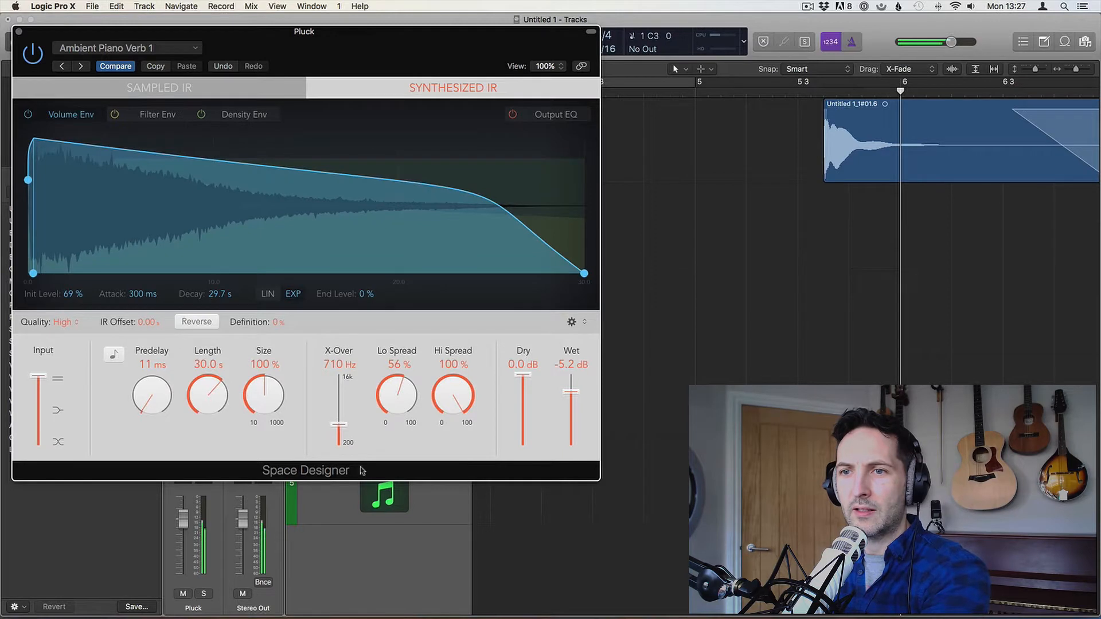
Mute Space Designer's dry signal, set the reverb length to 12.0 s, and close the plug-in window
{"action": "left_click_drag", "start_coordinate": [531, 386], "coordinate": [528, 427]}
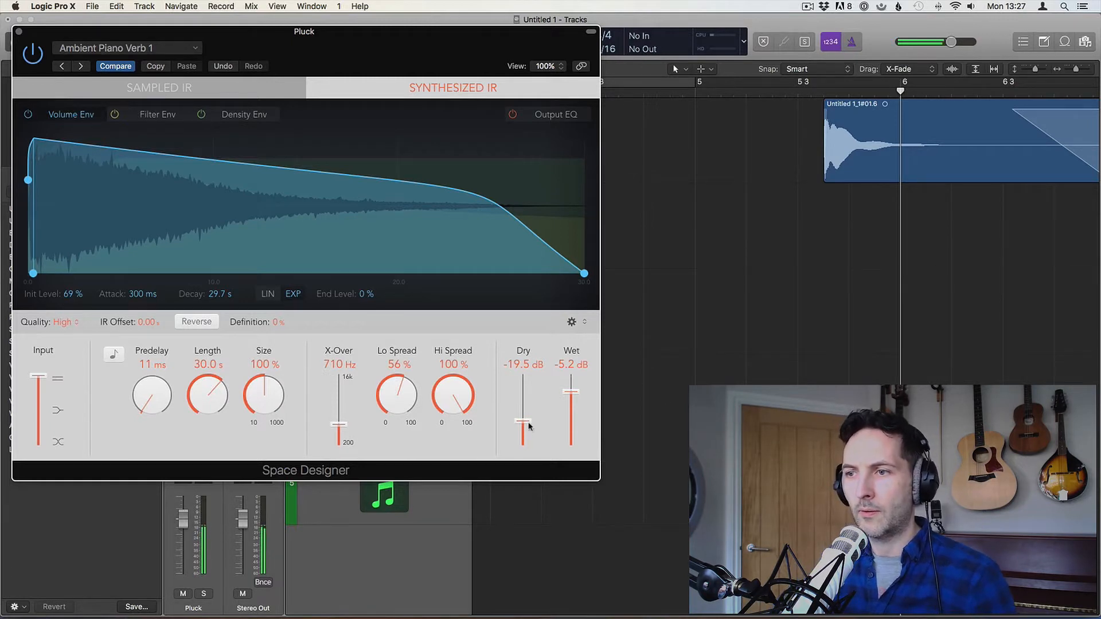
{"action": "left_click_drag", "start_coordinate": [527, 440], "coordinate": [528, 461]}
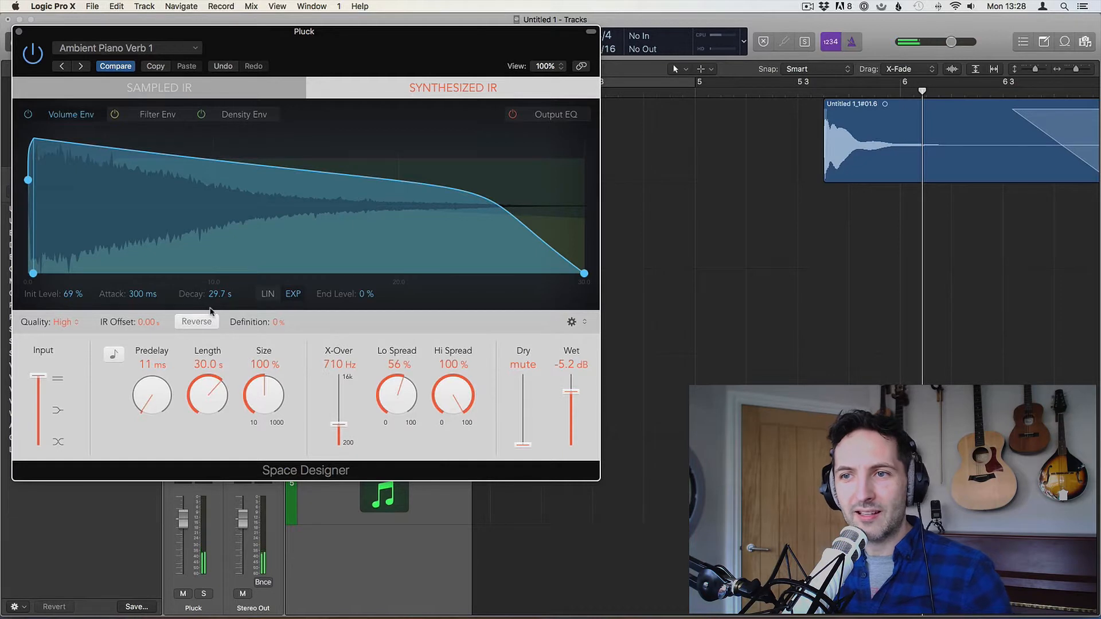
{"action": "left_click_drag", "start_coordinate": [208, 392], "coordinate": [215, 422]}
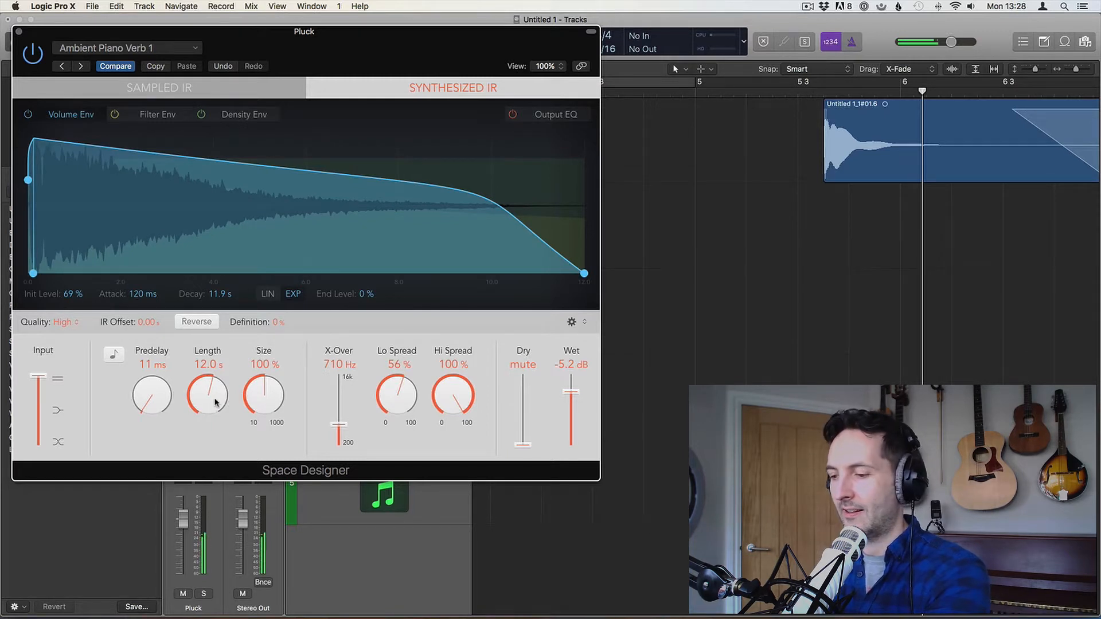
{"action": "left_click", "coordinate": [19, 32]}
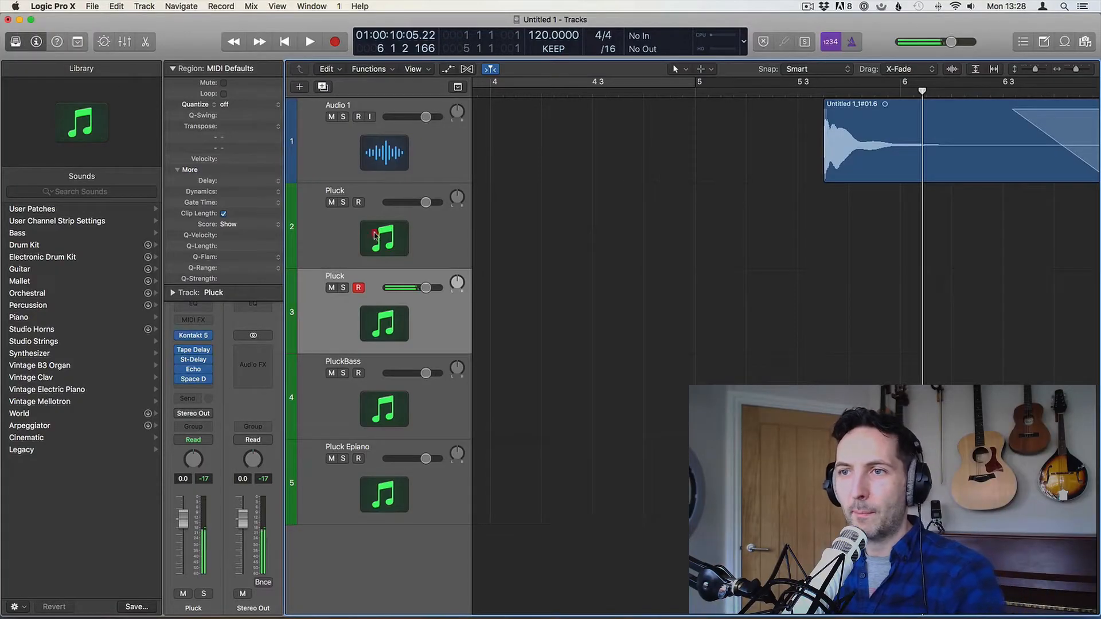
Rename the duplicated Pluck track that carries the delays and reverb as PluckPad
{"action": "left_click", "coordinate": [375, 235]}
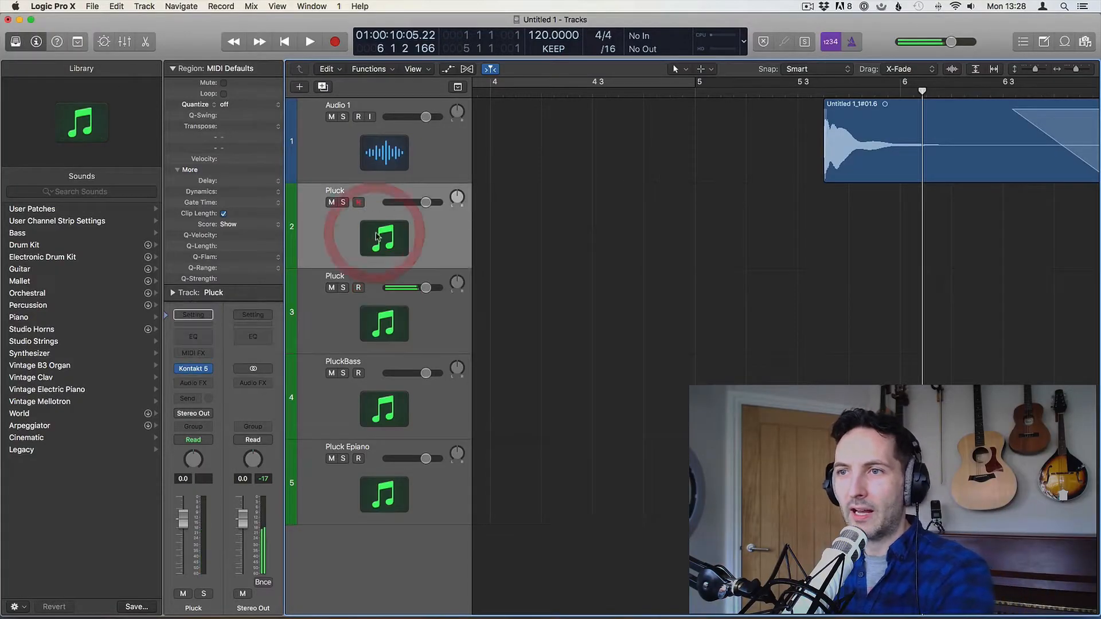
{"action": "left_click", "coordinate": [334, 274]}
{"action": "double_click", "coordinate": [335, 274]}
{"action": "type", "text": "Pa"}
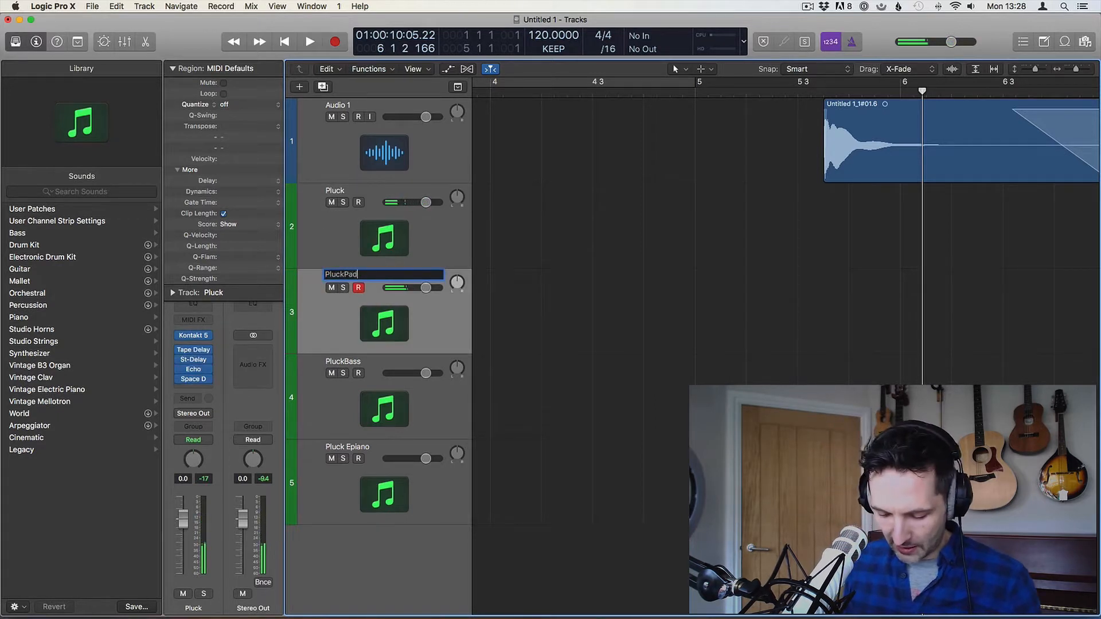
{"action": "type", "text": "d"}
{"action": "key", "text": "Return"}
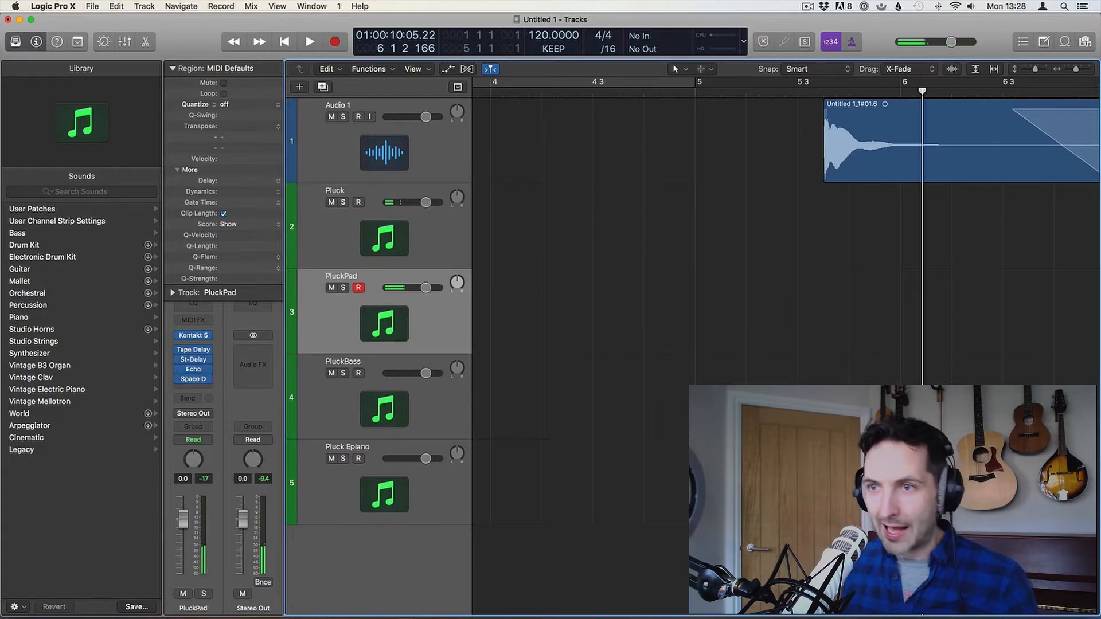
Duplicate the original Pluck track and insert the Audio Ease Altiverb 7 reverb on the copy
{"action": "left_click", "coordinate": [385, 229]}
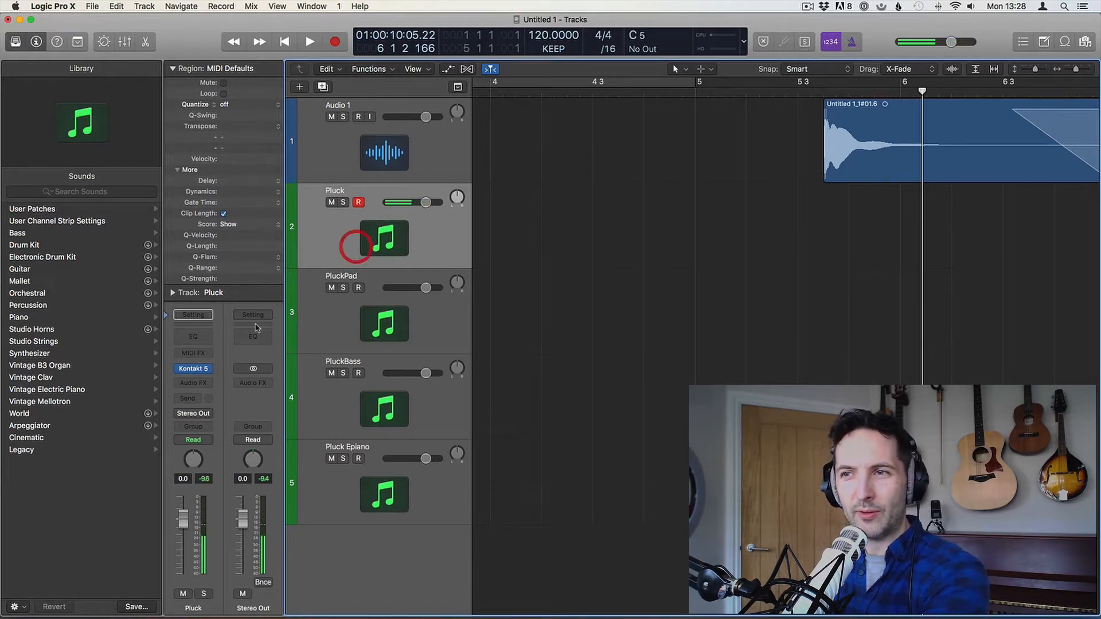
{"action": "key", "text": "super+d"}
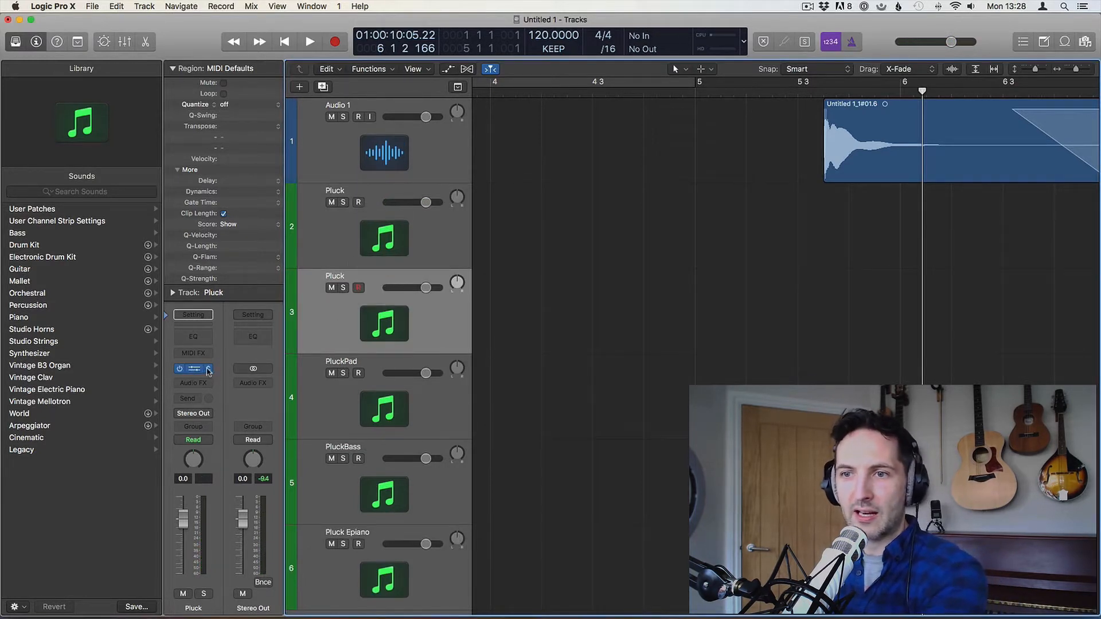
{"action": "left_click", "coordinate": [208, 371]}
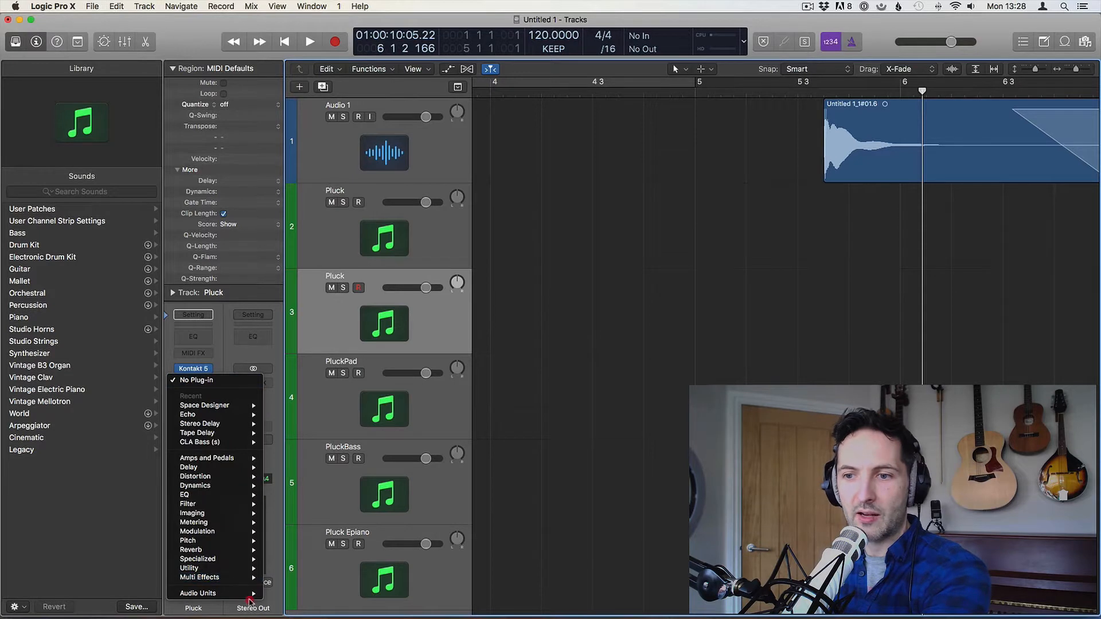
{"action": "mouse_move", "coordinate": [250, 597]}
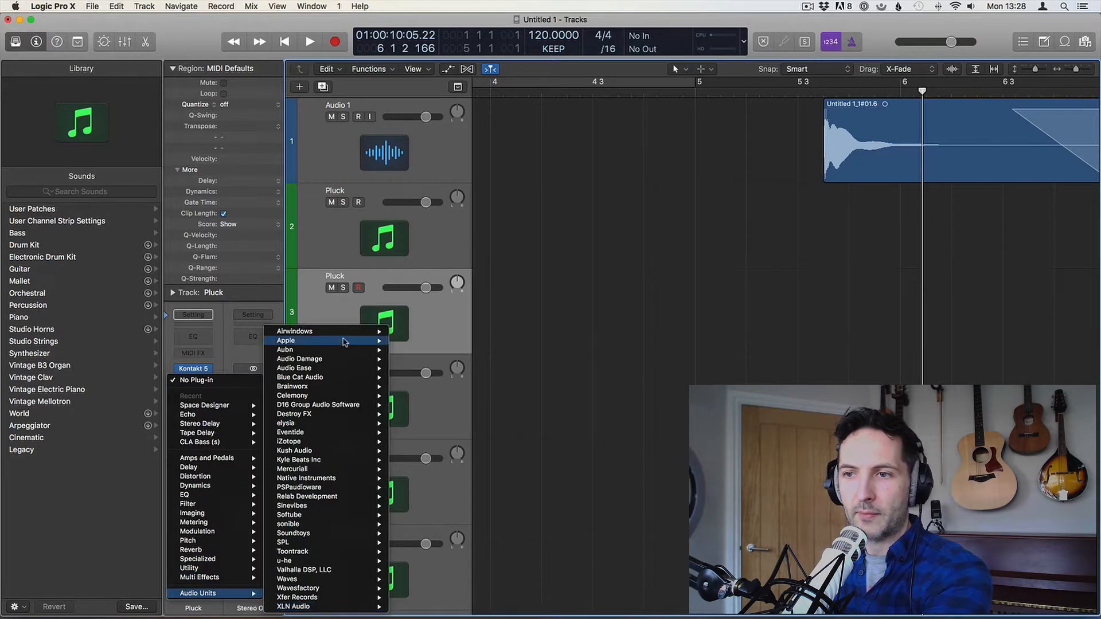
{"action": "mouse_move", "coordinate": [350, 373]}
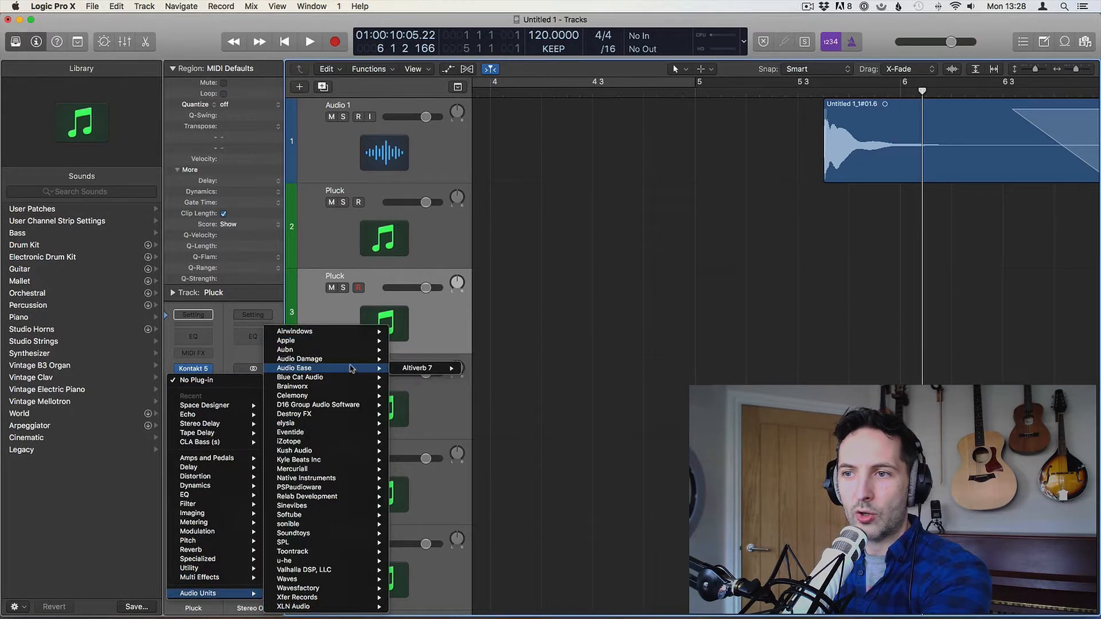
{"action": "left_click", "coordinate": [475, 370]}
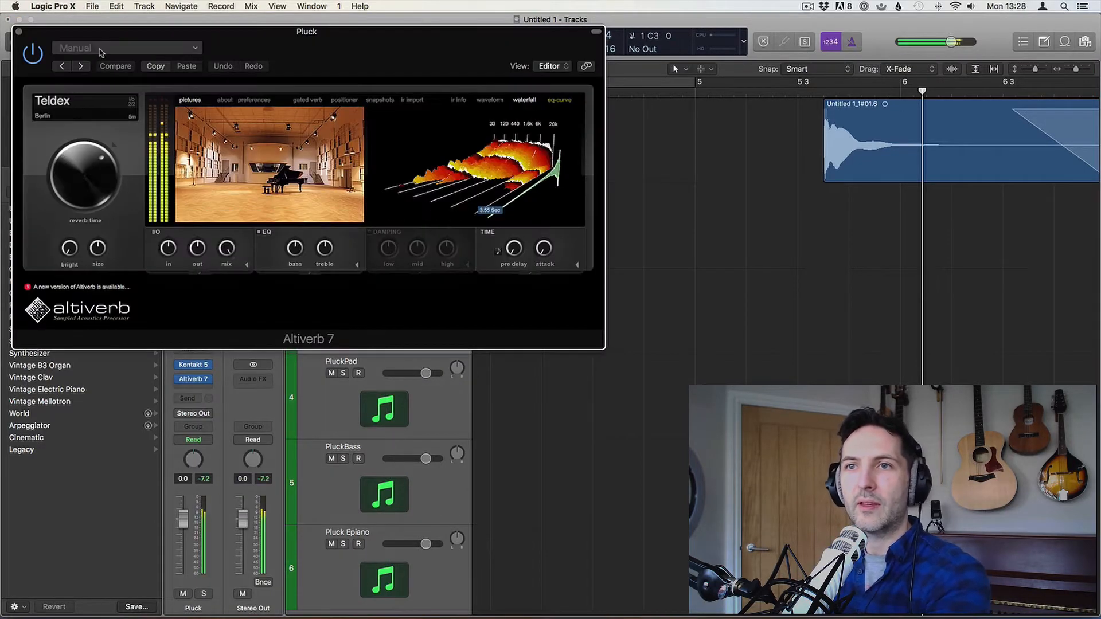
Load Altiverb's orchestral preset 055 - Los Angeles - Disney Hall and close the plug-in window
{"action": "left_click", "coordinate": [101, 46]}
{"action": "mouse_move", "coordinate": [109, 276]}
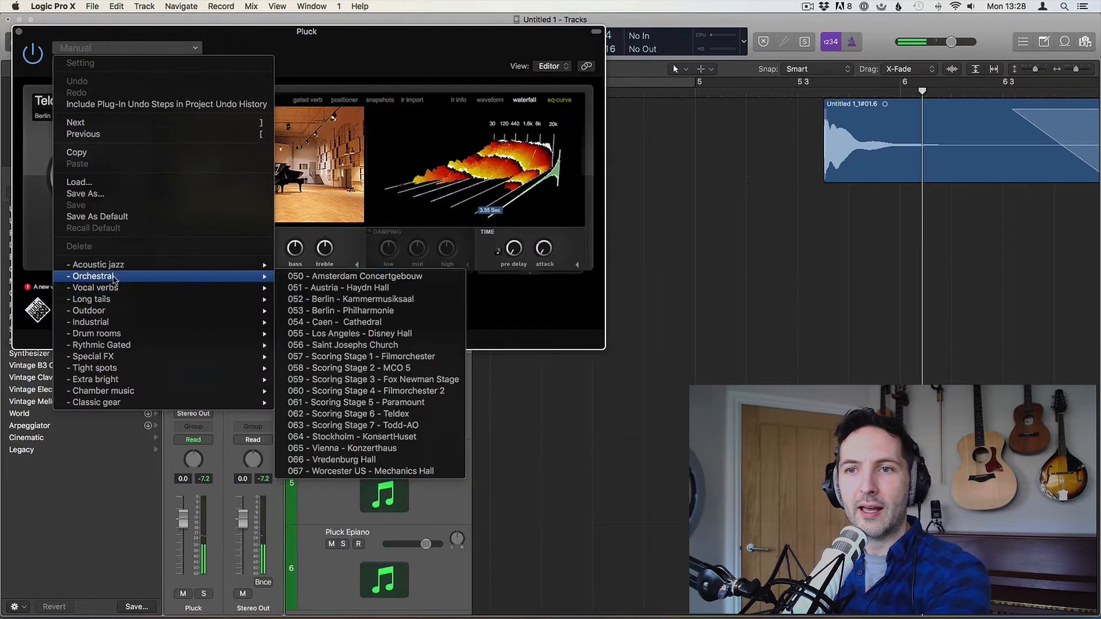
{"action": "left_click", "coordinate": [336, 333]}
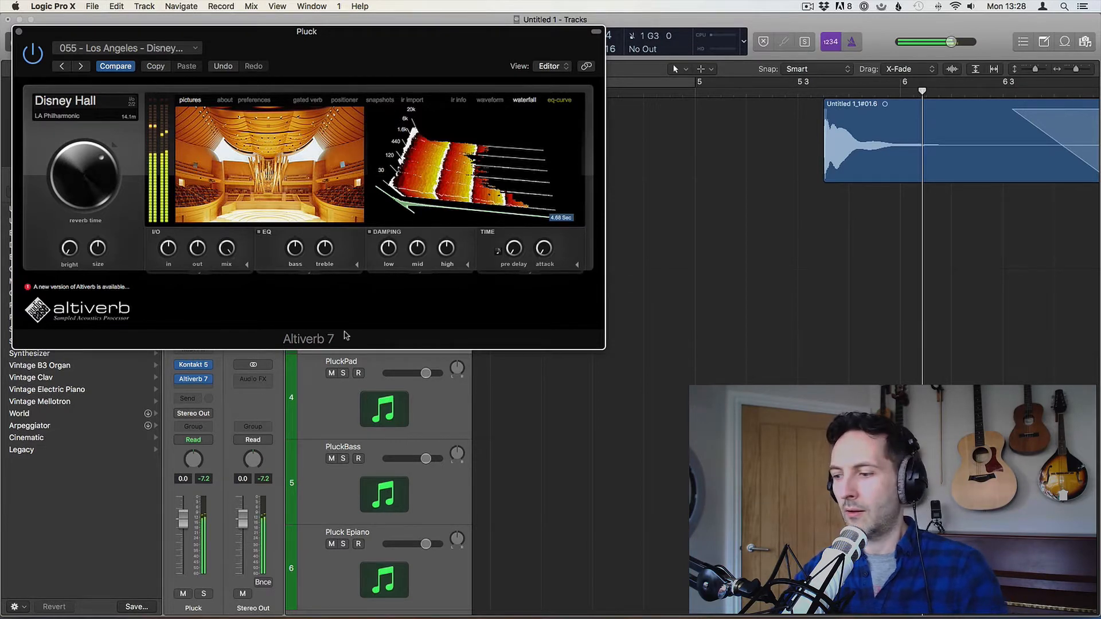
{"action": "left_click", "coordinate": [19, 31]}
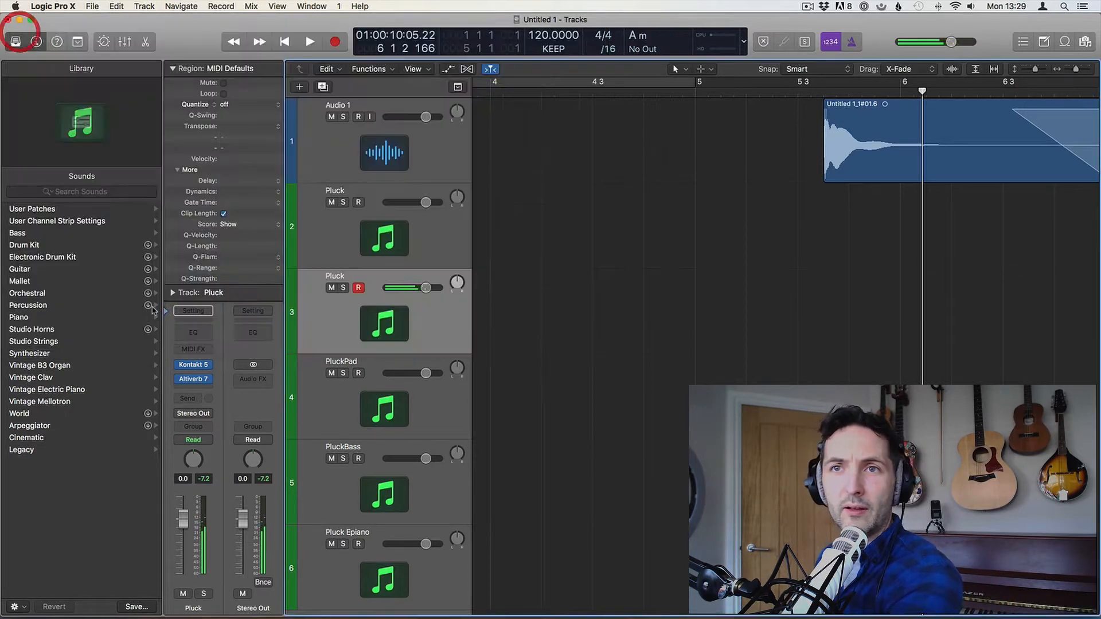
Set the attack of the copy's Kontakt volume envelope to about 104 ms and close the instrument window
{"action": "left_click", "coordinate": [195, 365]}
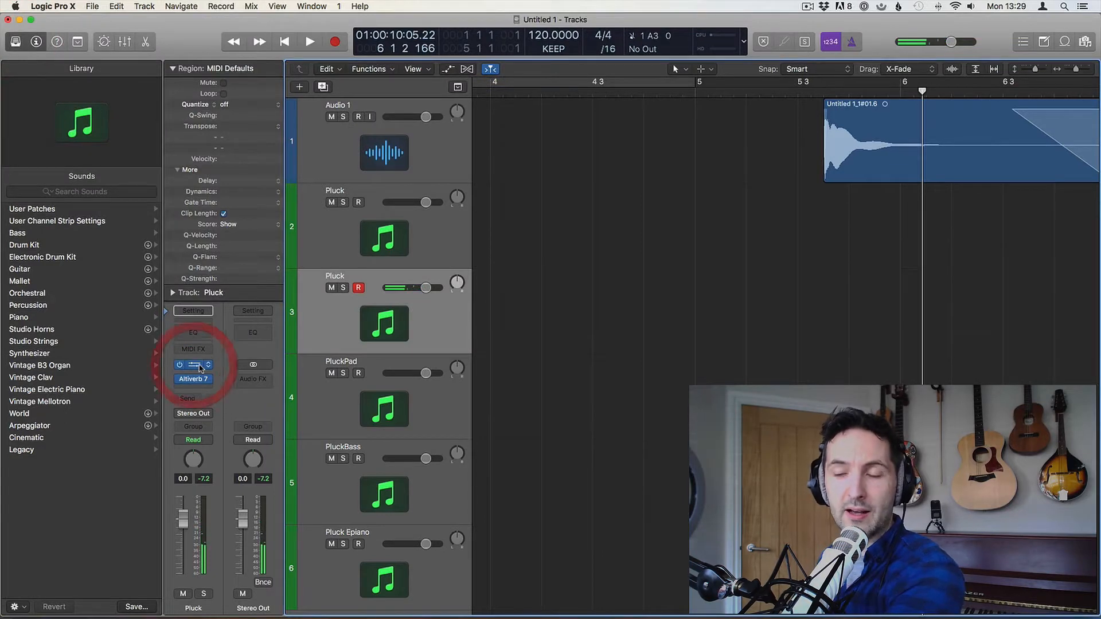
{"action": "left_click", "coordinate": [222, 131]}
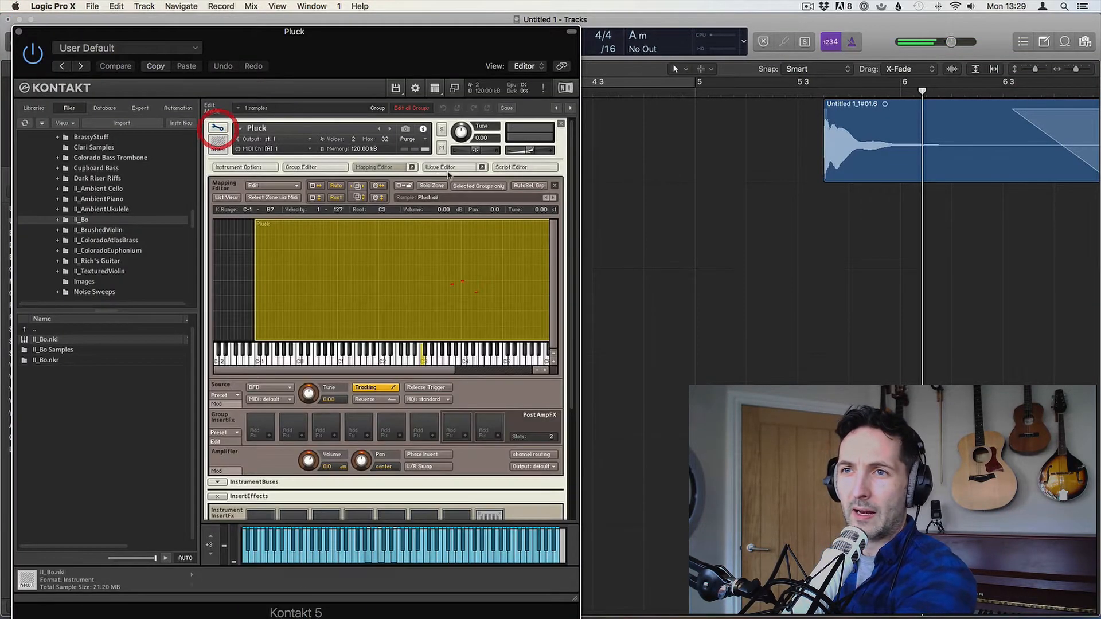
{"action": "scroll", "coordinate": [427, 364], "scroll_direction": "down", "scroll_amount": 5}
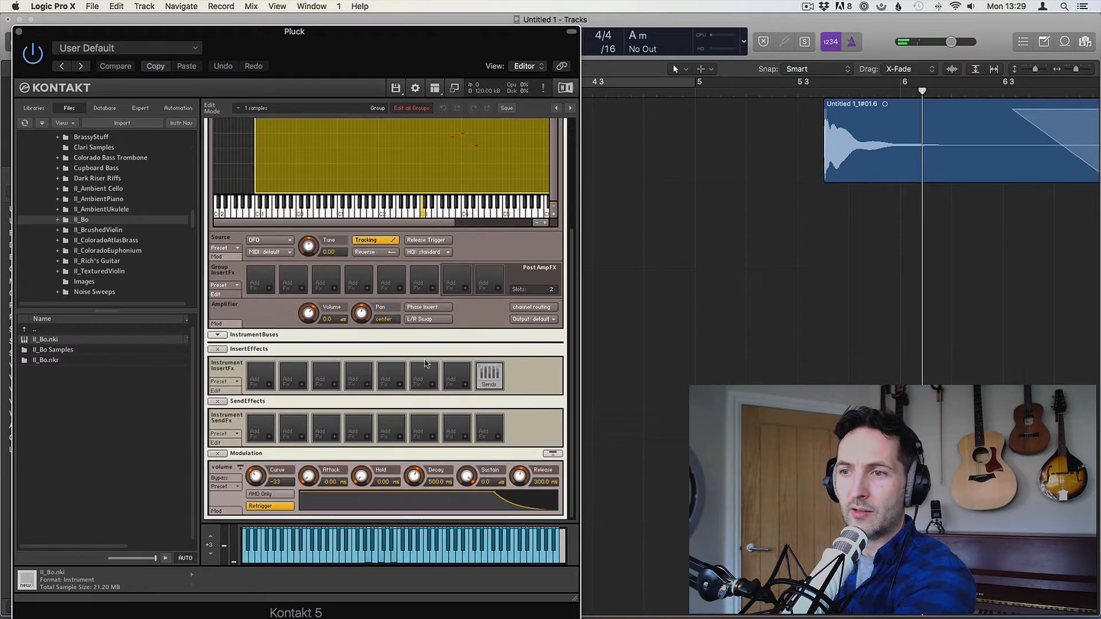
{"action": "left_click_drag", "start_coordinate": [319, 480], "coordinate": [309, 478]}
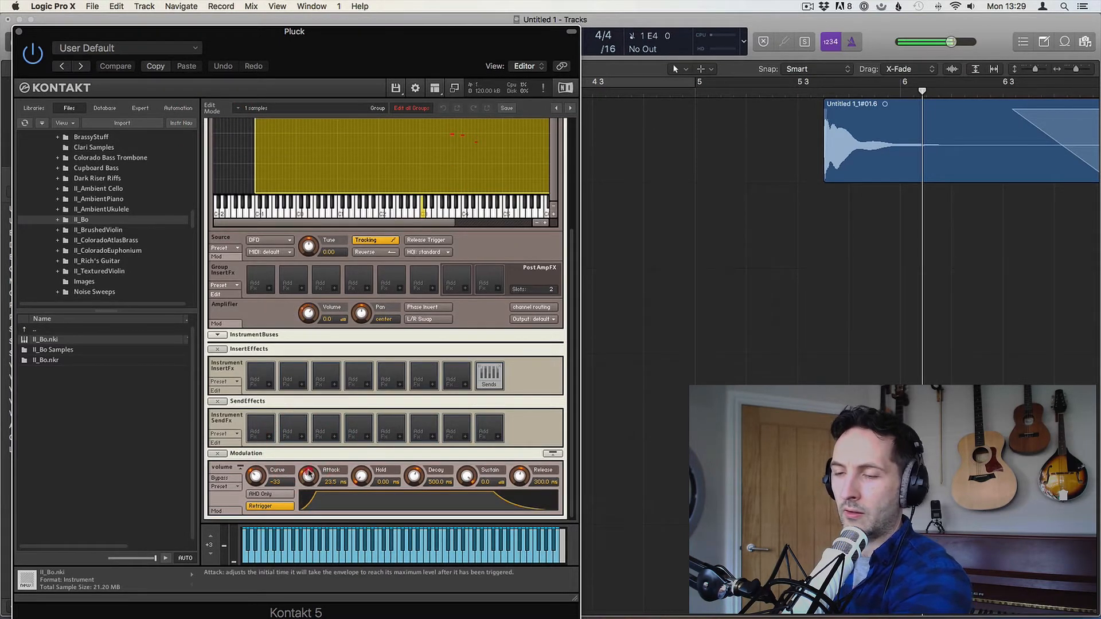
{"action": "left_click_drag", "start_coordinate": [309, 462], "coordinate": [310, 462]}
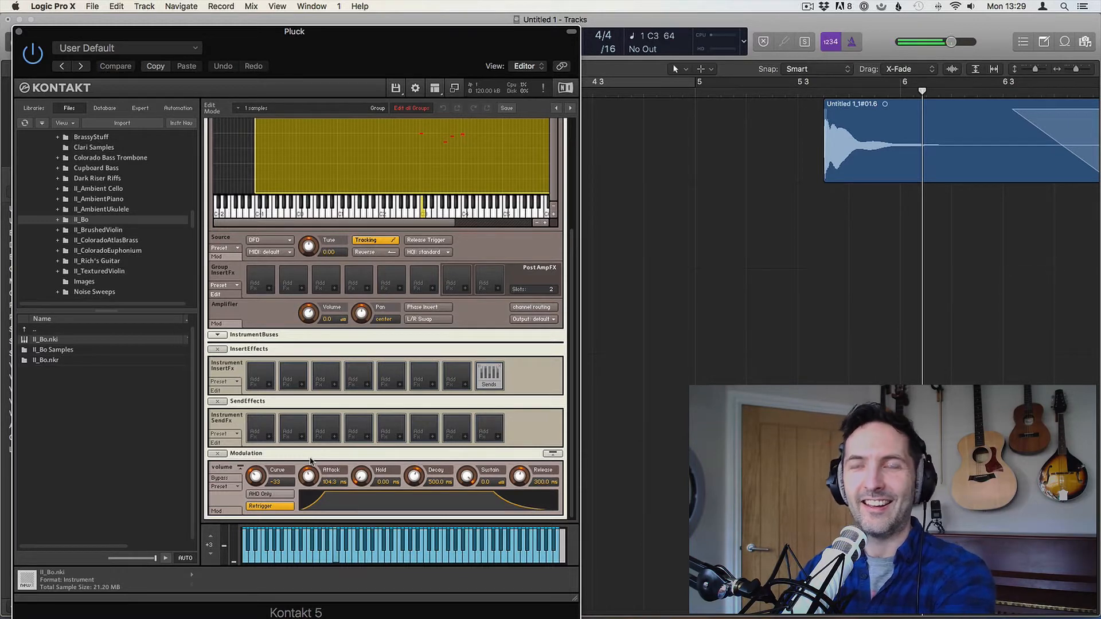
{"action": "left_click", "coordinate": [19, 32]}
Rename the Pluck copy with the Altiverb reverb as PluckOrgan
{"action": "double_click", "coordinate": [335, 275]}
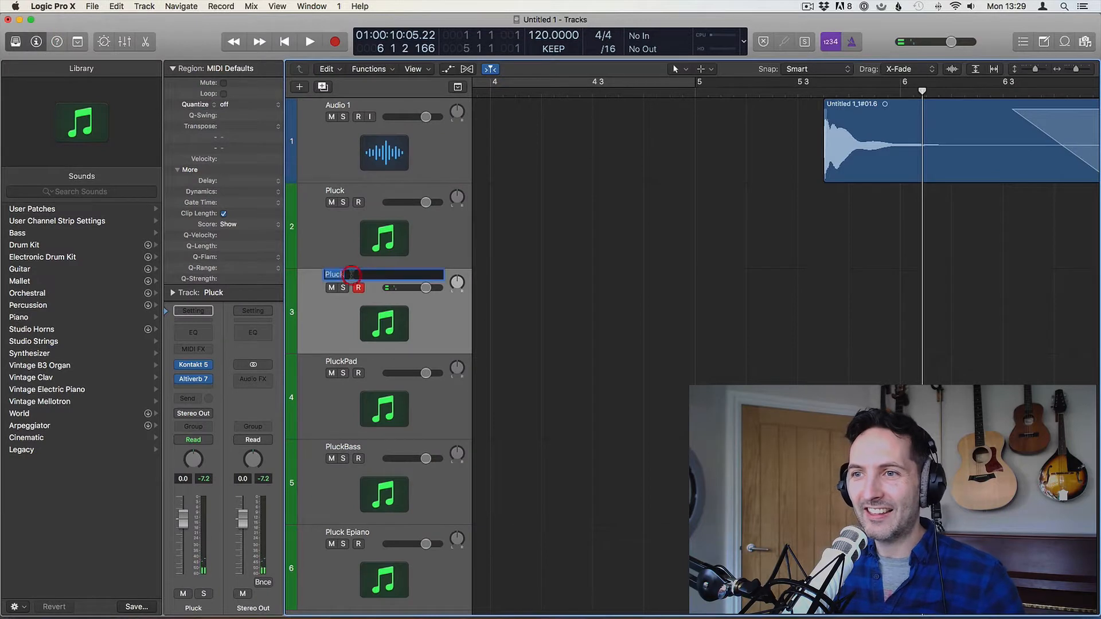
{"action": "type", "text": "Organ"}
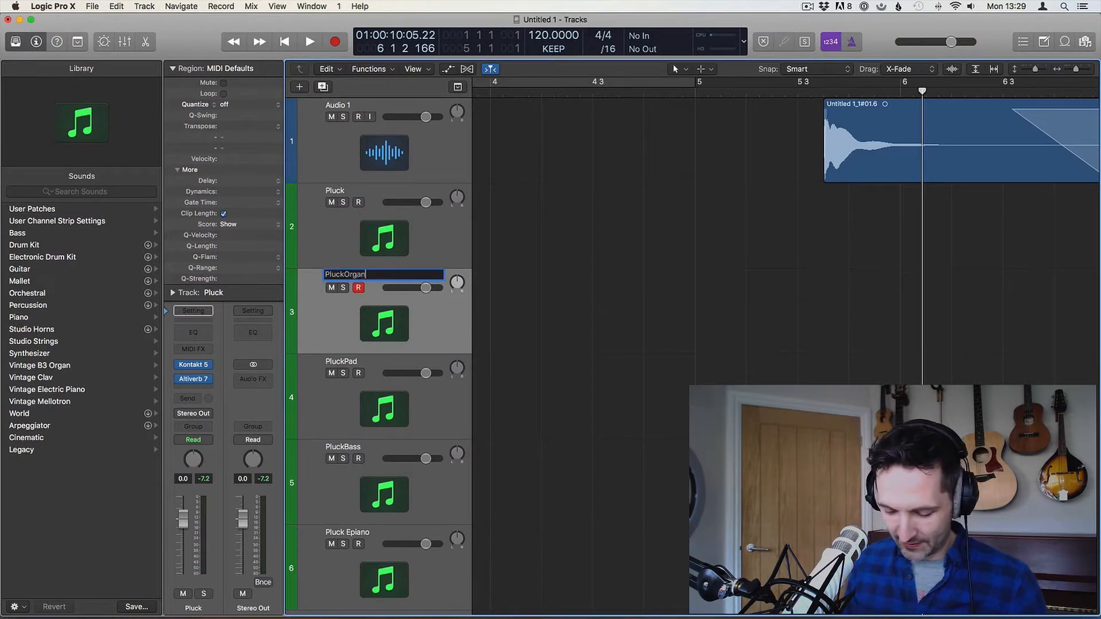
{"action": "key", "text": "Return"}
Move the Pluck Epiano track directly below PluckOrgan and insert a Compressor on it
{"action": "left_click_drag", "start_coordinate": [378, 547], "coordinate": [378, 376]}
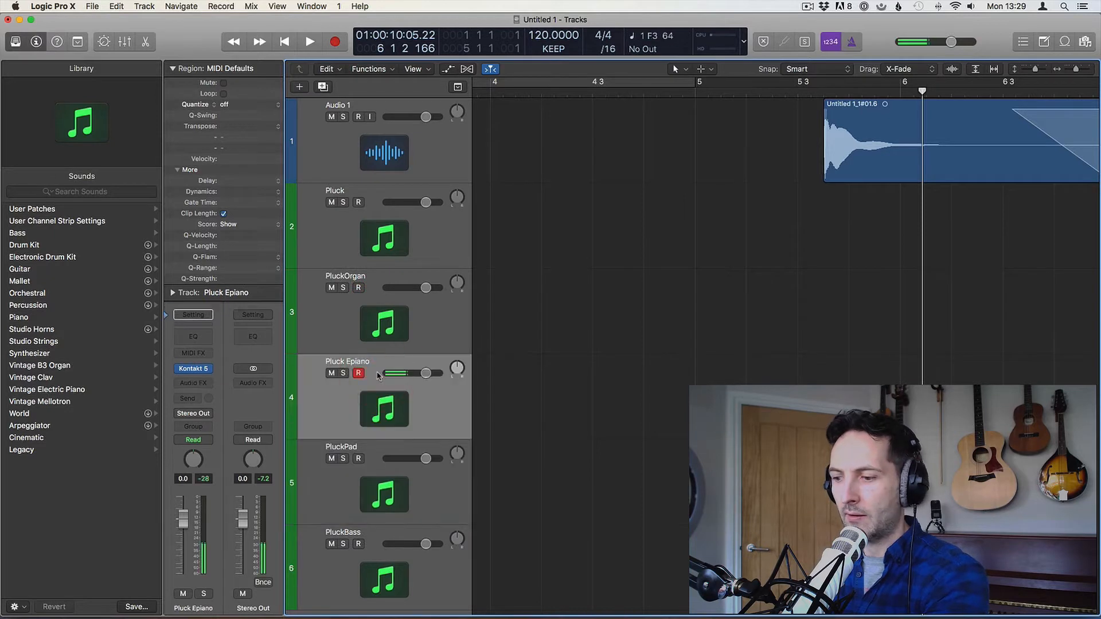
{"action": "left_click", "coordinate": [190, 382]}
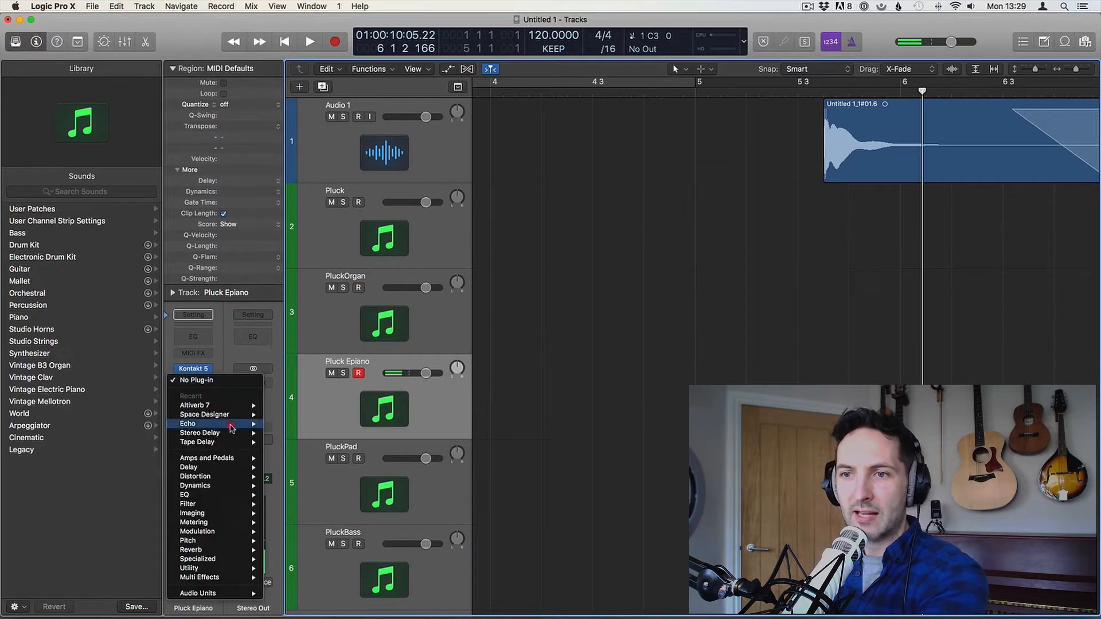
{"action": "mouse_move", "coordinate": [221, 486]}
{"action": "mouse_move", "coordinate": [327, 499]}
{"action": "left_click", "coordinate": [379, 494]}
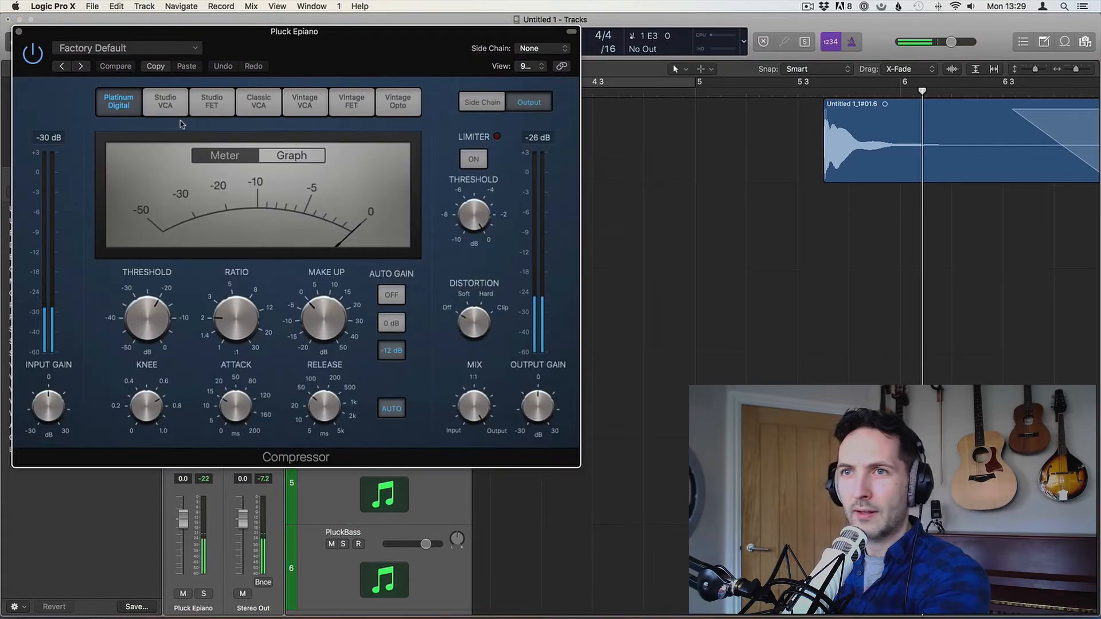
Try the Compressor's VCA Smashed preset and its neighbours, and settle on VCA Organ
{"action": "left_click", "coordinate": [166, 49]}
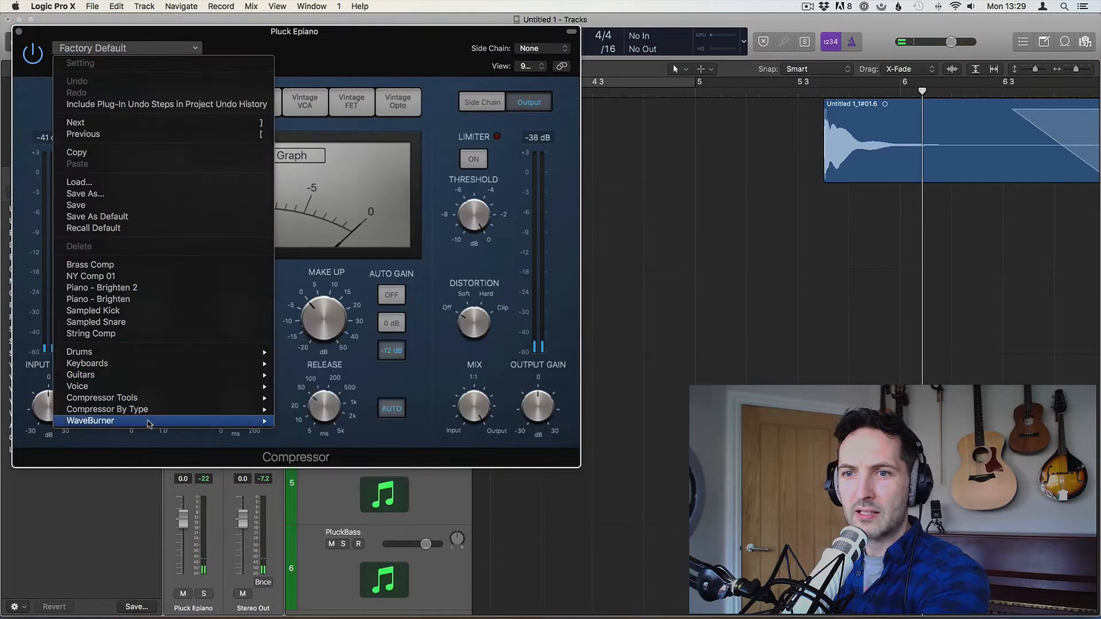
{"action": "mouse_move", "coordinate": [149, 409]}
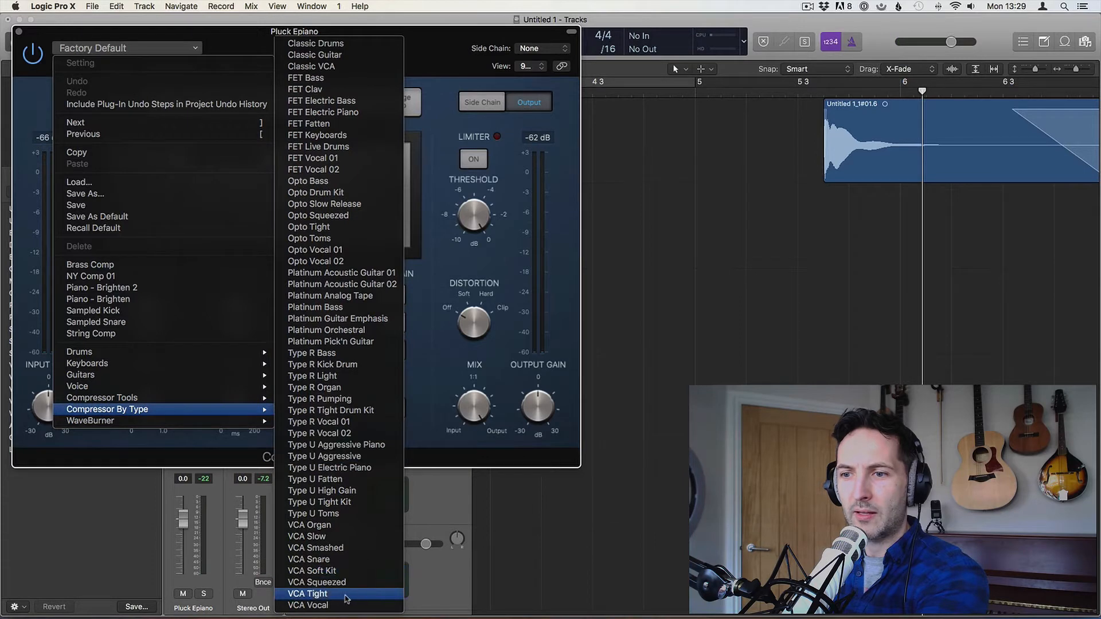
{"action": "left_click", "coordinate": [340, 548]}
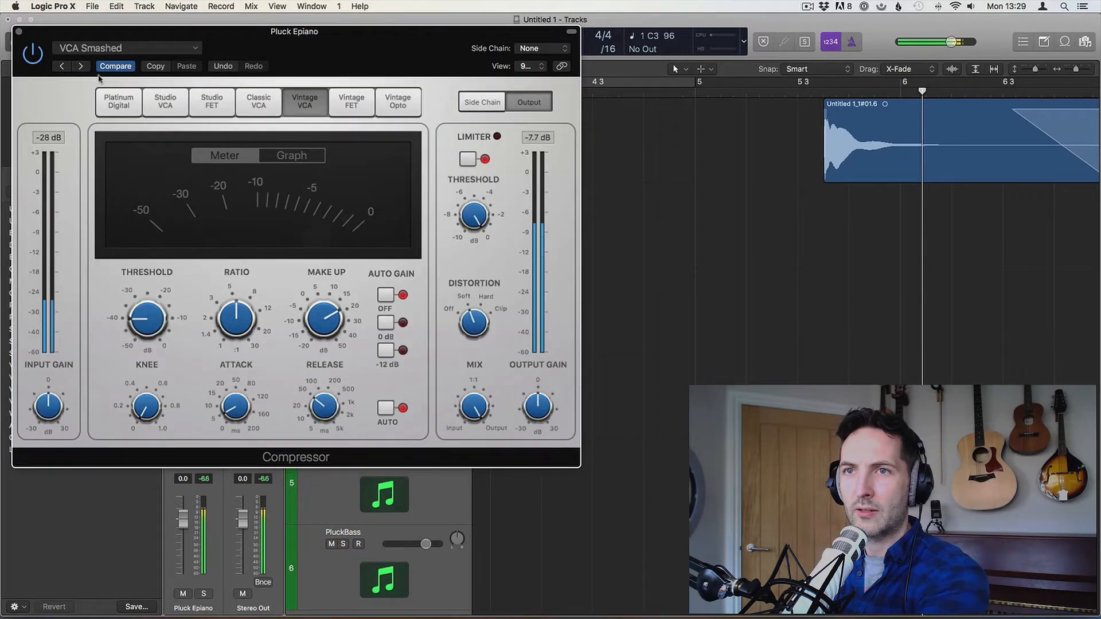
{"action": "left_click", "coordinate": [63, 66]}
{"action": "left_click", "coordinate": [64, 66]}
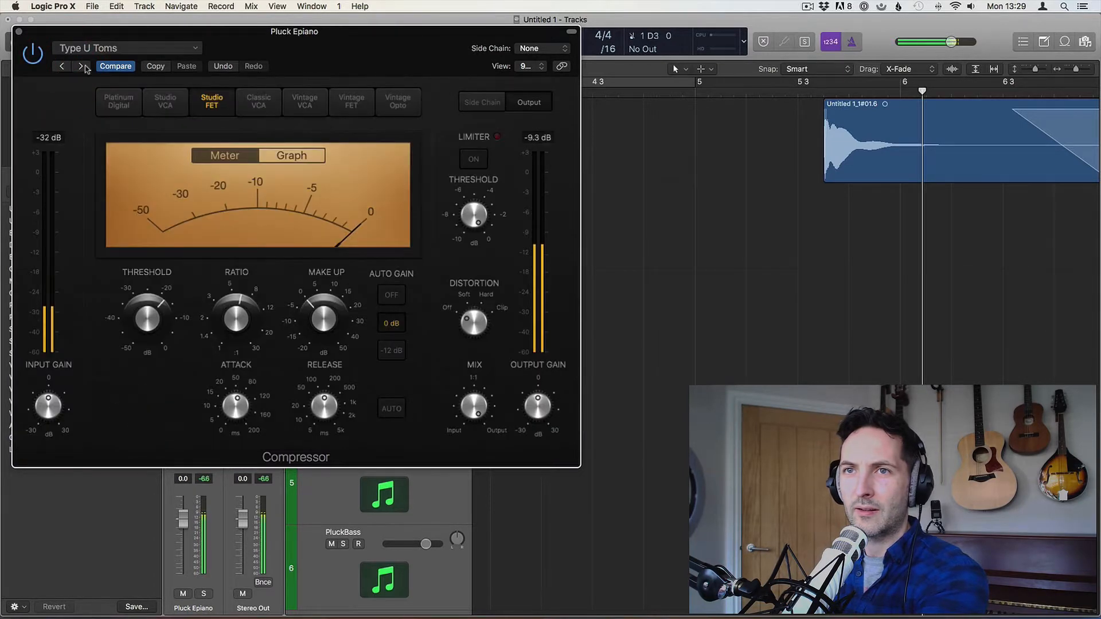
{"action": "left_click", "coordinate": [81, 66]}
Adjust the Compressor's threshold, set the ratio to 11.0:1, raise the make-up gain strongly, reduce the attack to its minimum, and close the window
{"action": "left_click_drag", "start_coordinate": [158, 365], "coordinate": [159, 373]}
{"action": "left_click_drag", "start_coordinate": [235, 318], "coordinate": [235, 254]}
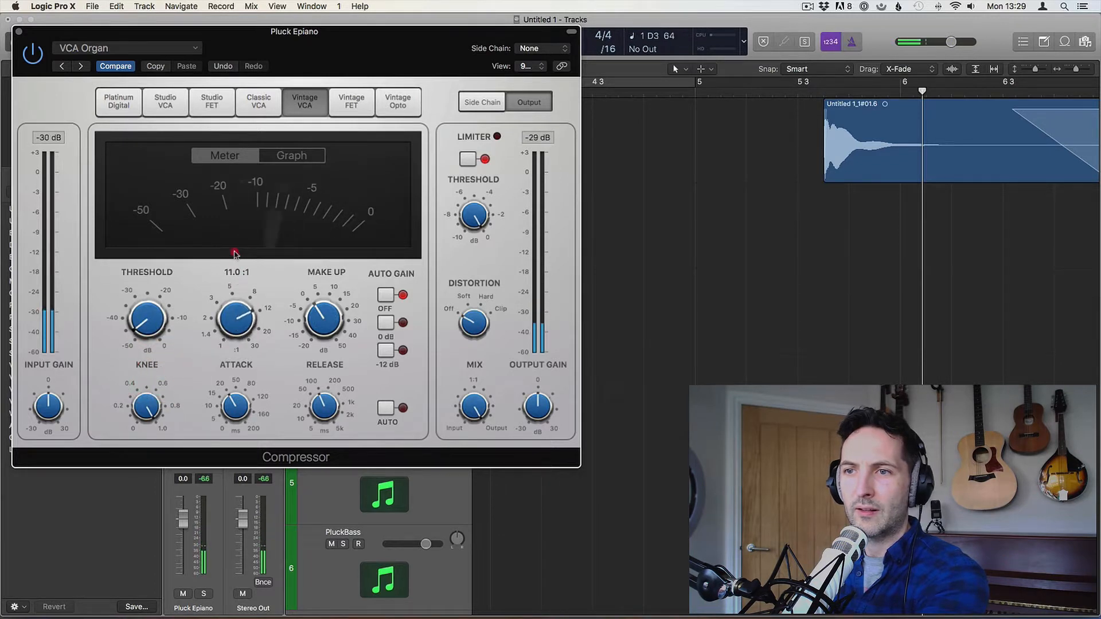
{"action": "left_click_drag", "start_coordinate": [323, 318], "coordinate": [326, 259]}
{"action": "left_click_drag", "start_coordinate": [236, 406], "coordinate": [246, 566]}
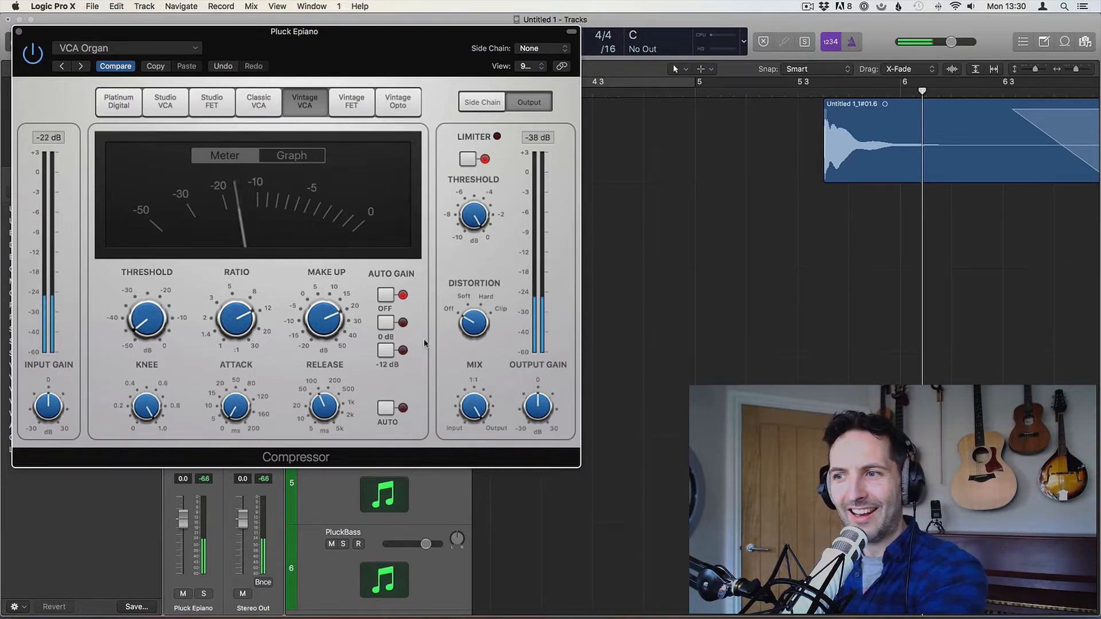
{"action": "left_click_drag", "start_coordinate": [323, 318], "coordinate": [323, 301]}
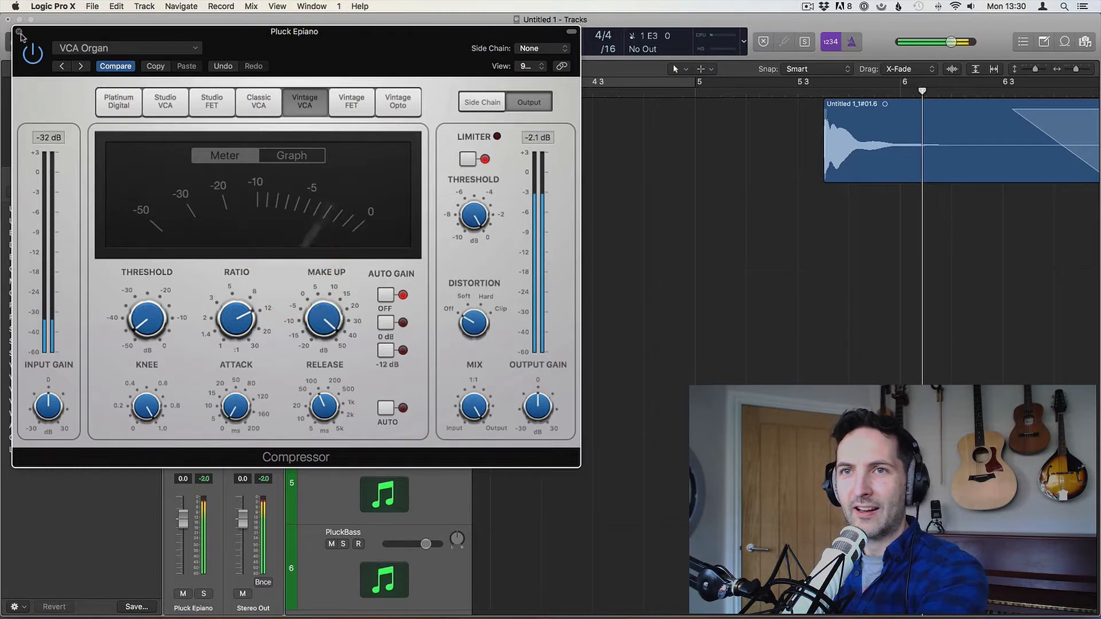
{"action": "left_click", "coordinate": [19, 32]}
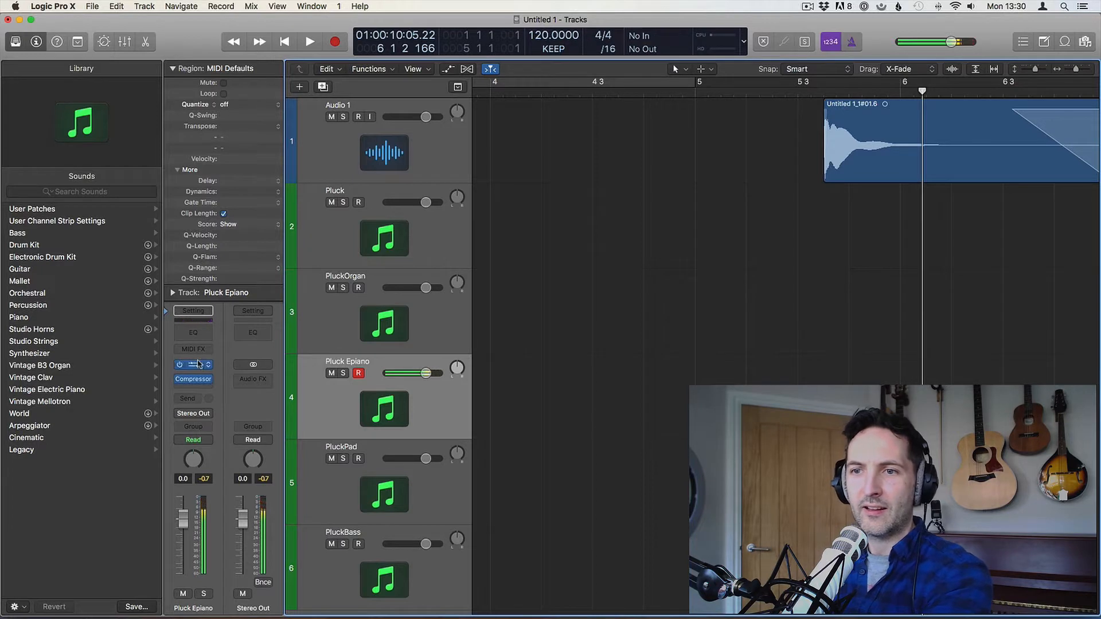
Add a Single Band EQ in High Cut mode after the Compressor, close its window, and slightly lower the Pluck Epiano track's volume
{"action": "left_click", "coordinate": [211, 390]}
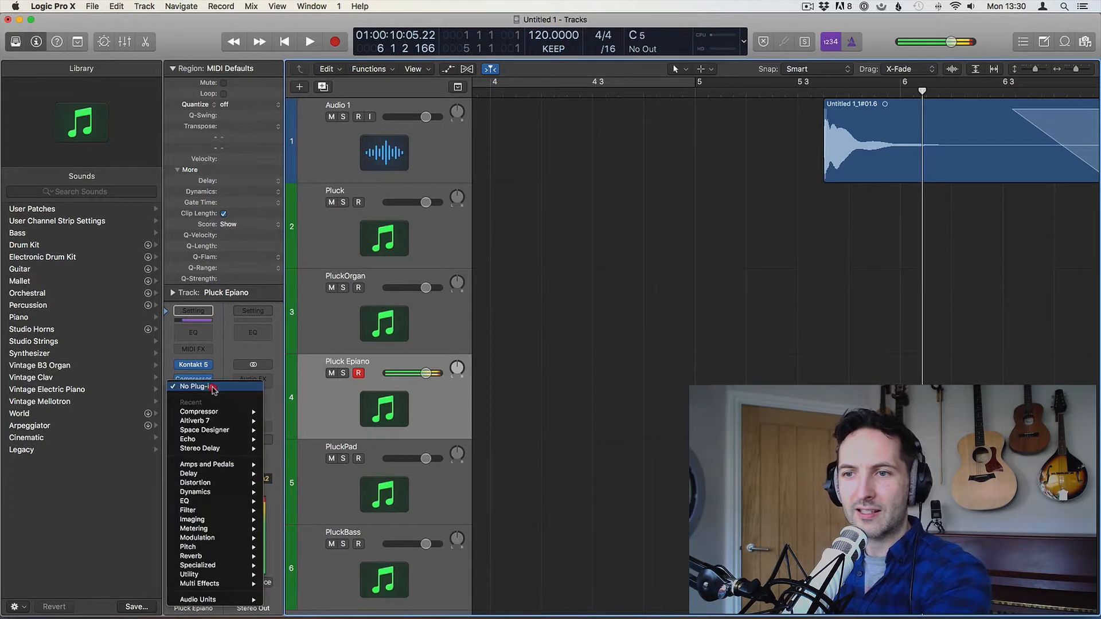
{"action": "mouse_move", "coordinate": [229, 502]}
{"action": "mouse_move", "coordinate": [321, 529]}
{"action": "left_click", "coordinate": [400, 527]}
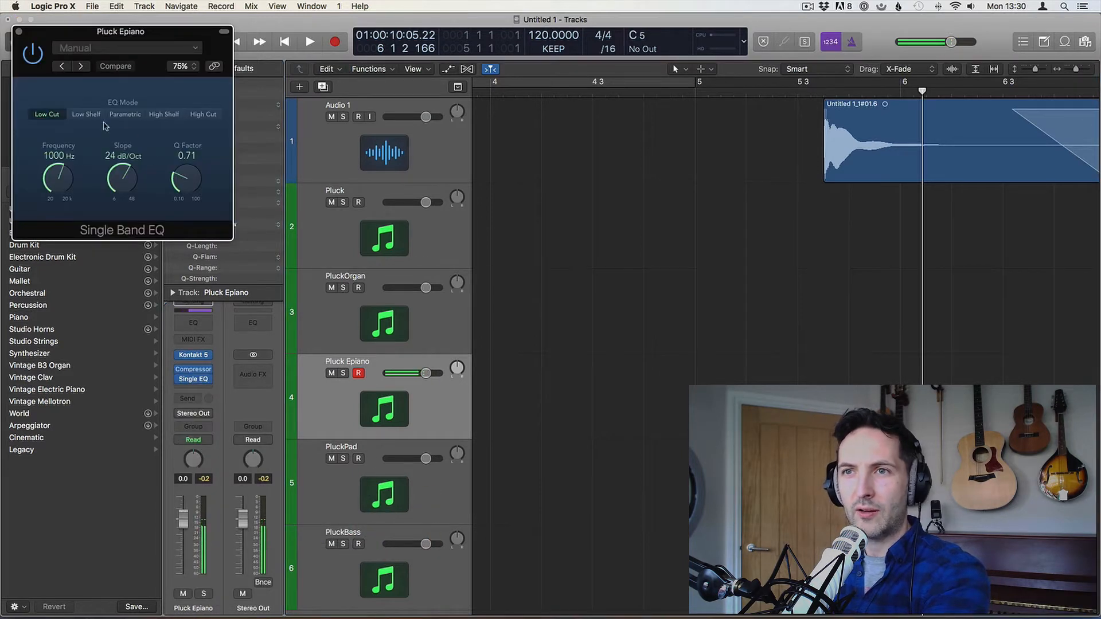
{"action": "left_click", "coordinate": [211, 117]}
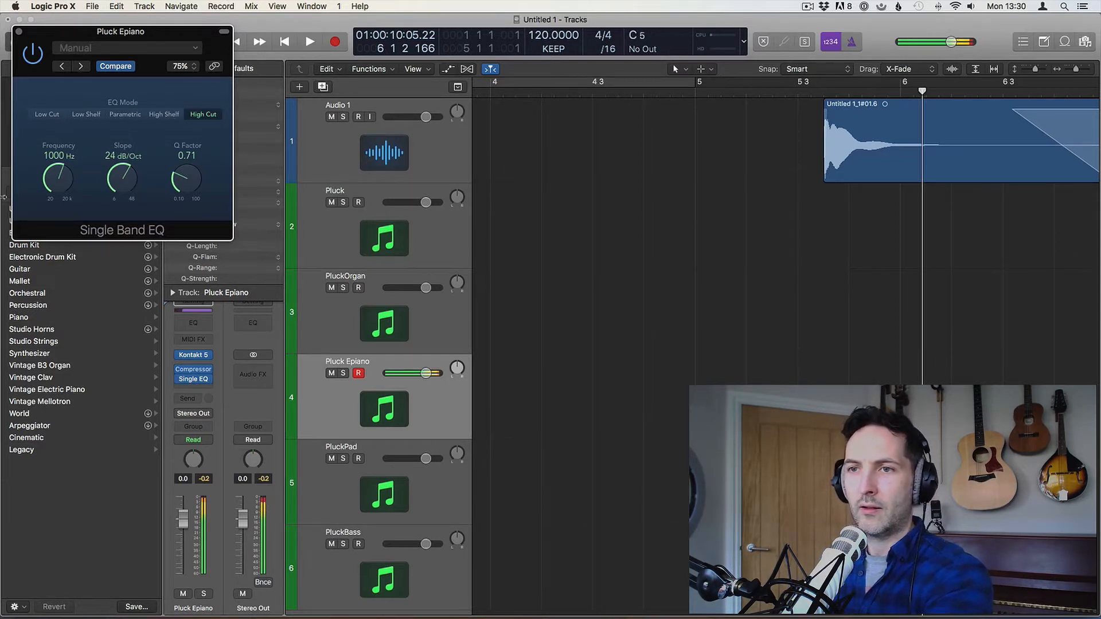
{"action": "left_click", "coordinate": [22, 31]}
{"action": "left_click_drag", "start_coordinate": [183, 519], "coordinate": [183, 529]}
Insert the XLN Audio RC-20 Retro Color plug-in after the Single Band EQ on the Pluck Epiano track
{"action": "left_click", "coordinate": [202, 389]}
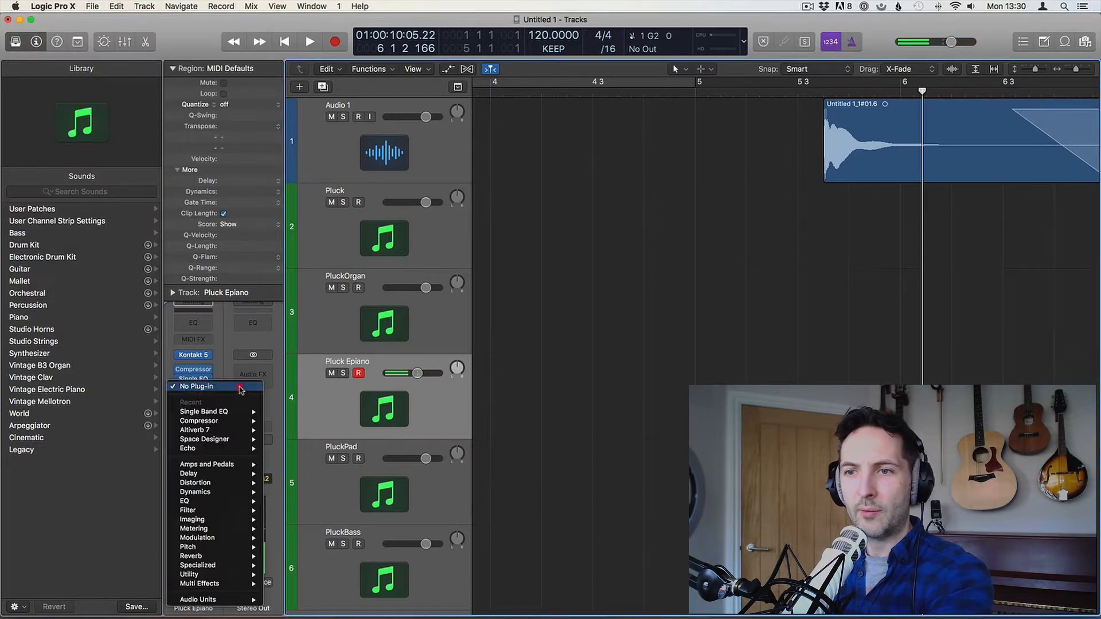
{"action": "mouse_move", "coordinate": [198, 600]}
{"action": "mouse_move", "coordinate": [315, 608]}
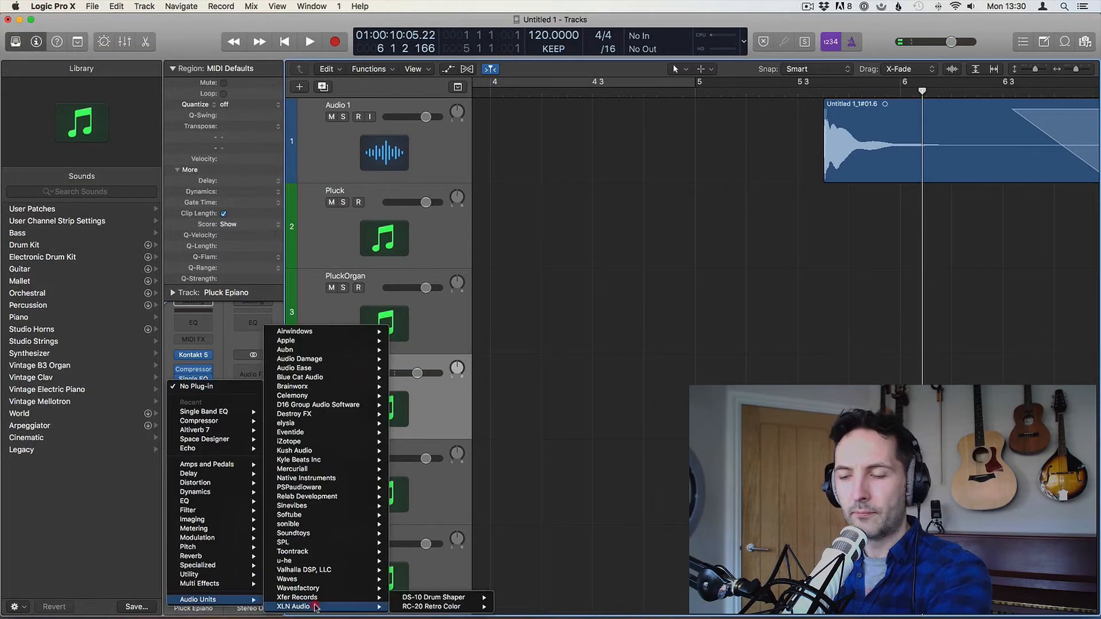
{"action": "mouse_move", "coordinate": [453, 606]}
{"action": "left_click", "coordinate": [516, 598]}
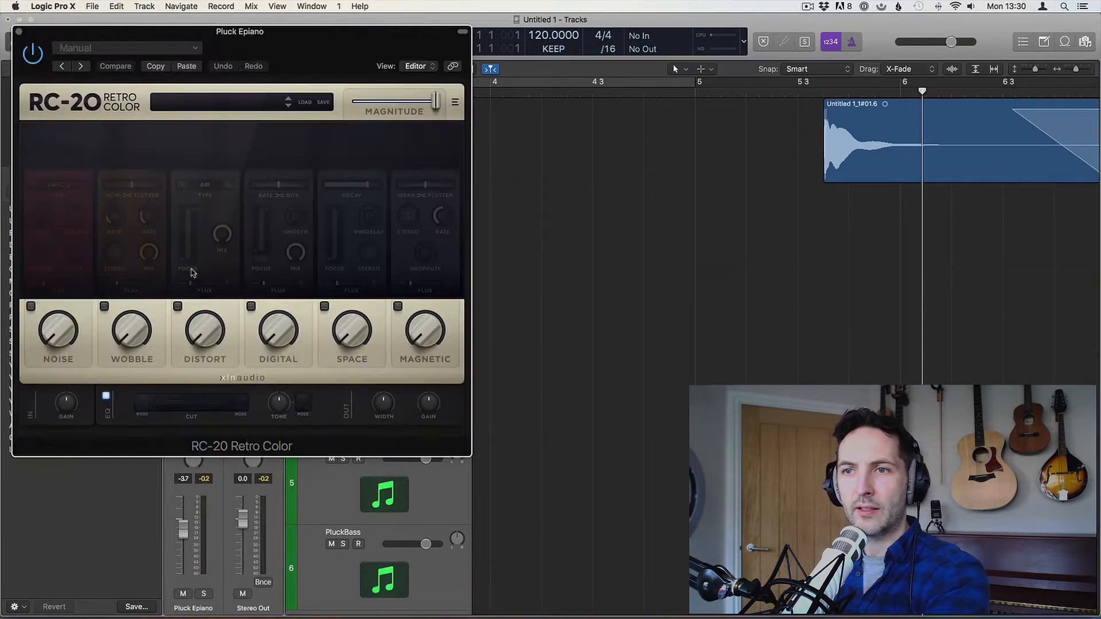
Try RC-20's Vinyl 2 and Vinyl 3 presets with the Noise module switched off, and close the plug-in window
{"action": "left_click", "coordinate": [220, 107]}
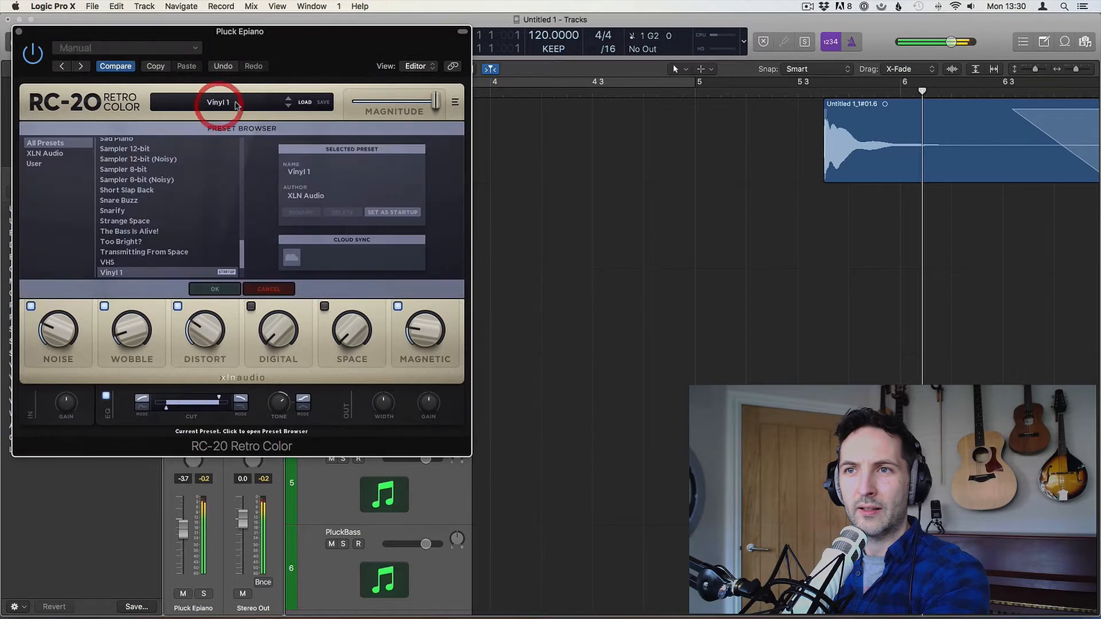
{"action": "scroll", "coordinate": [148, 256], "scroll_direction": "down", "scroll_amount": 1}
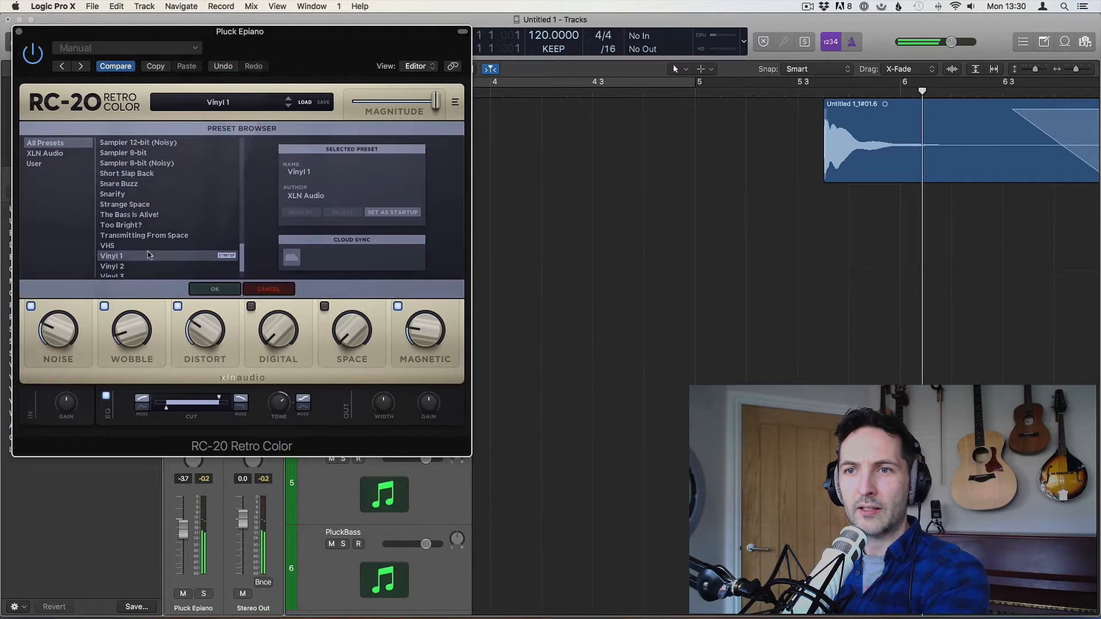
{"action": "left_click", "coordinate": [118, 265]}
{"action": "left_click", "coordinate": [30, 307]}
{"action": "scroll", "coordinate": [132, 265], "scroll_direction": "down", "scroll_amount": 1}
{"action": "left_click", "coordinate": [131, 264]}
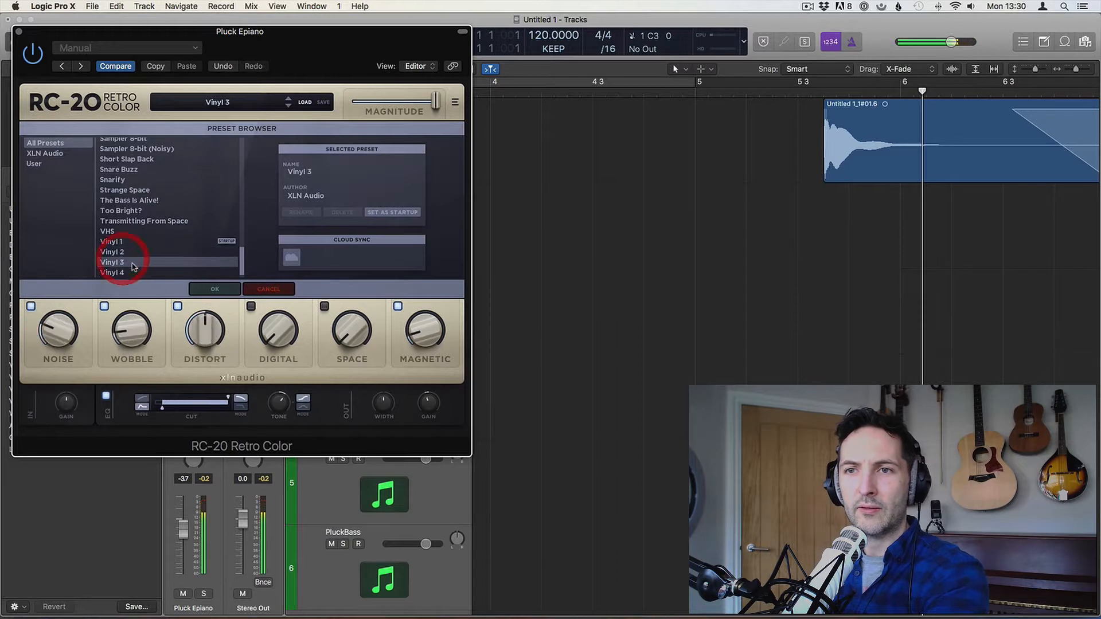
{"action": "left_click", "coordinate": [30, 307]}
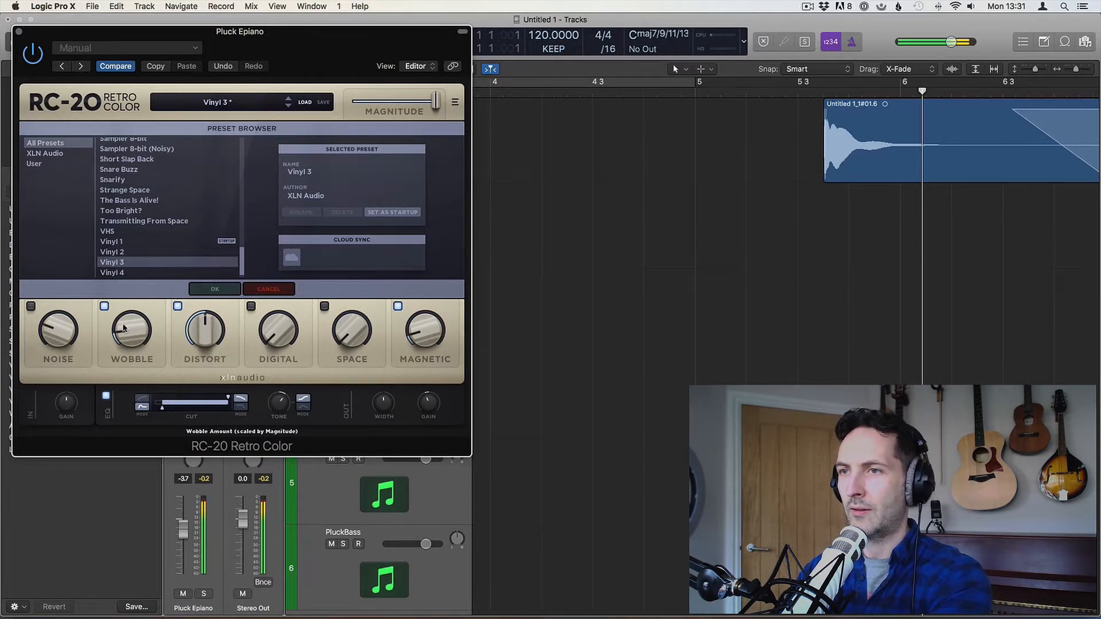
{"action": "left_click", "coordinate": [18, 33]}
Audition the Pluck, PluckOrgan and Pluck Epiano tracks in turn, comparing the last two again
{"action": "scroll", "coordinate": [582, 278], "scroll_direction": "down", "scroll_amount": 2}
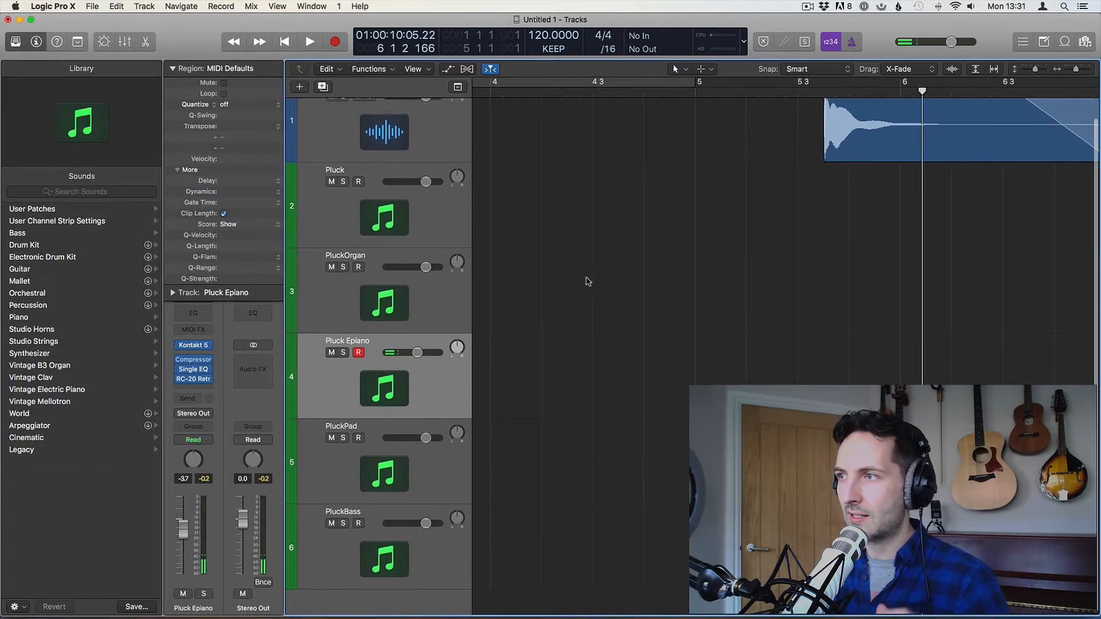
{"action": "left_click", "coordinate": [342, 206]}
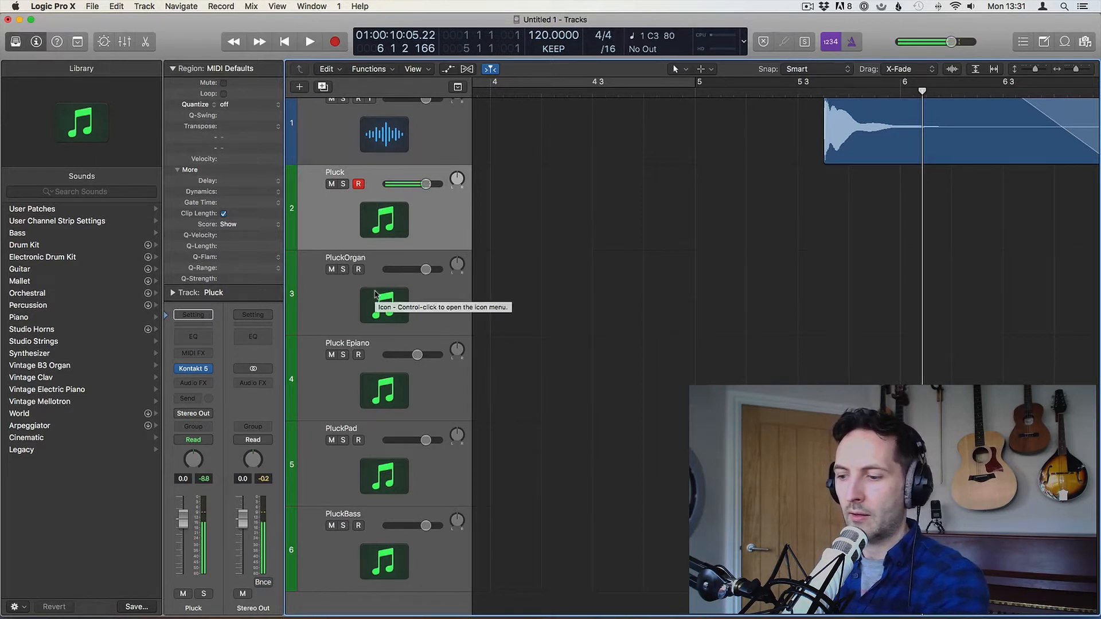
{"action": "left_click", "coordinate": [416, 278]}
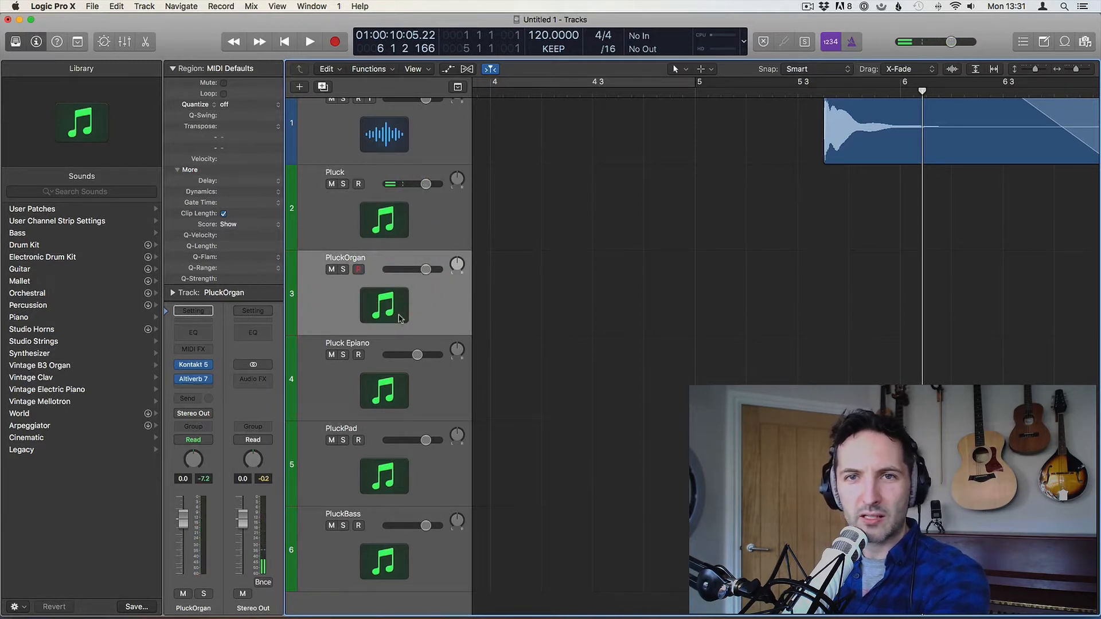
{"action": "left_click", "coordinate": [374, 379]}
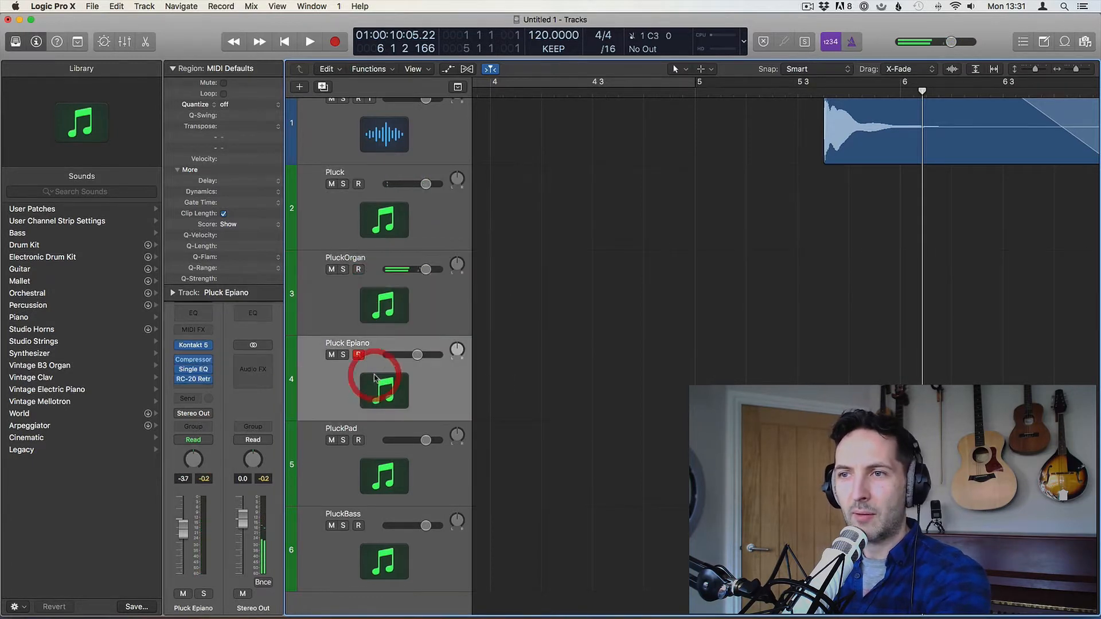
{"action": "left_click", "coordinate": [357, 292]}
{"action": "left_click", "coordinate": [373, 376]}
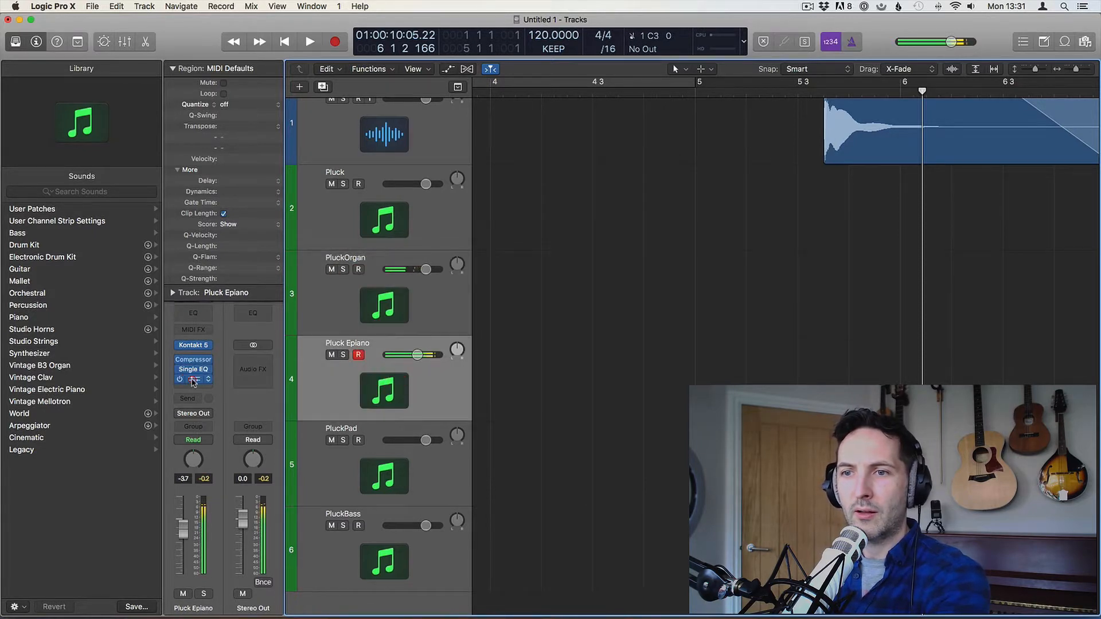
Reopen RC-20 on the Pluck Epiano track and slightly raise the Wobble and Distort amounts, keeping Magnitude at its maximum
{"action": "left_click", "coordinate": [193, 380]}
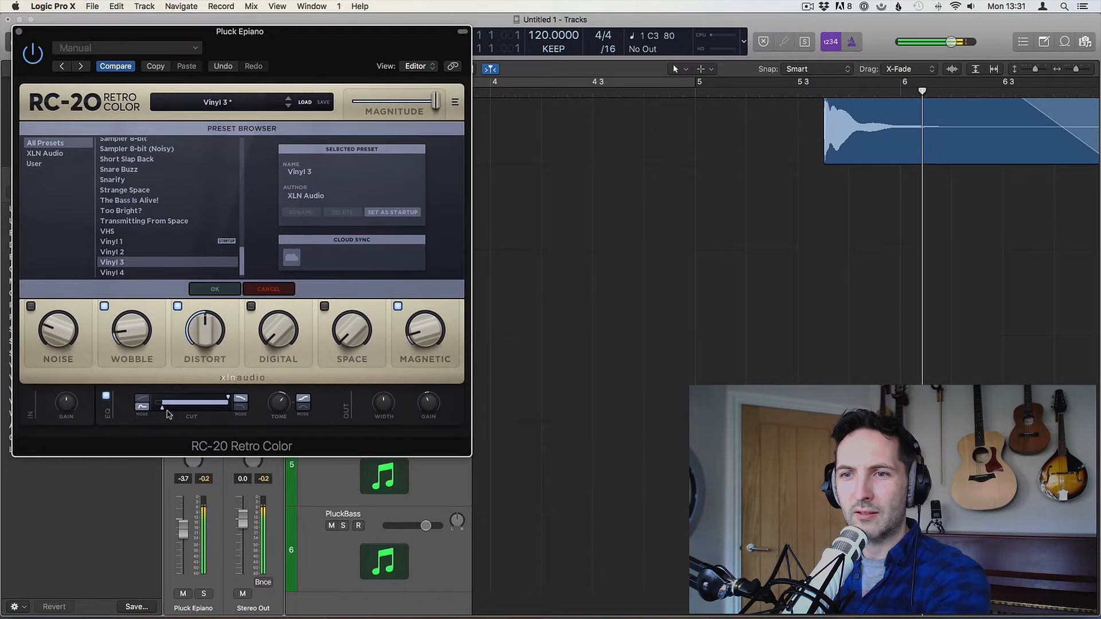
{"action": "left_click_drag", "start_coordinate": [136, 339], "coordinate": [137, 338]}
{"action": "left_click_drag", "start_coordinate": [205, 330], "coordinate": [206, 325]}
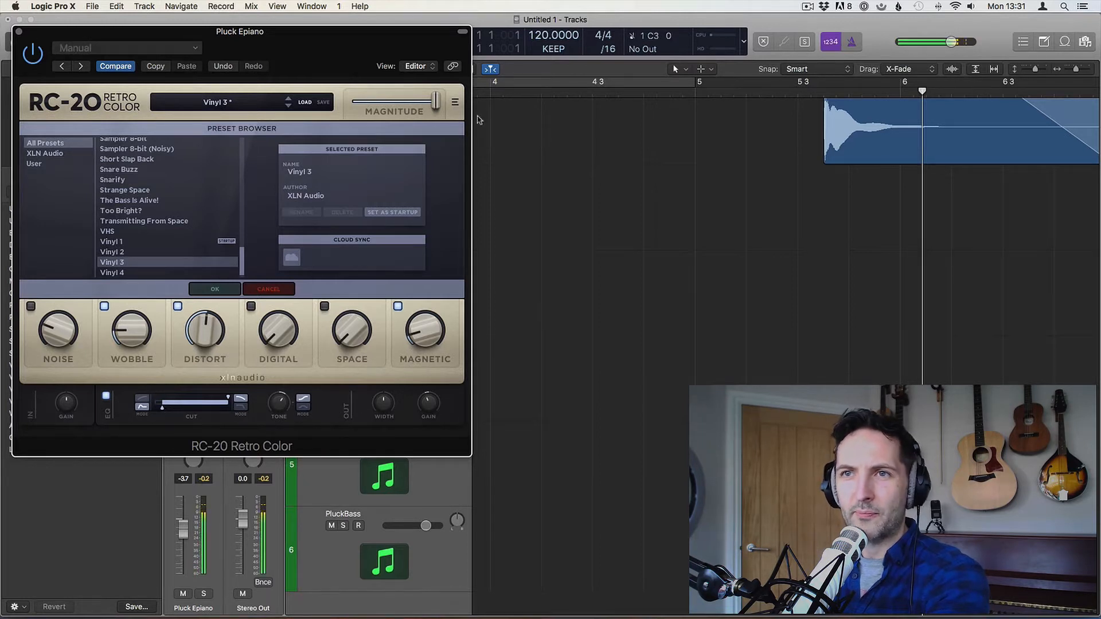
{"action": "left_click_drag", "start_coordinate": [436, 103], "coordinate": [475, 99]}
Switch RC-20 to the Vinyl 4 preset, turn off its Noise module, and close the plug-in window
{"action": "left_click", "coordinate": [288, 106]}
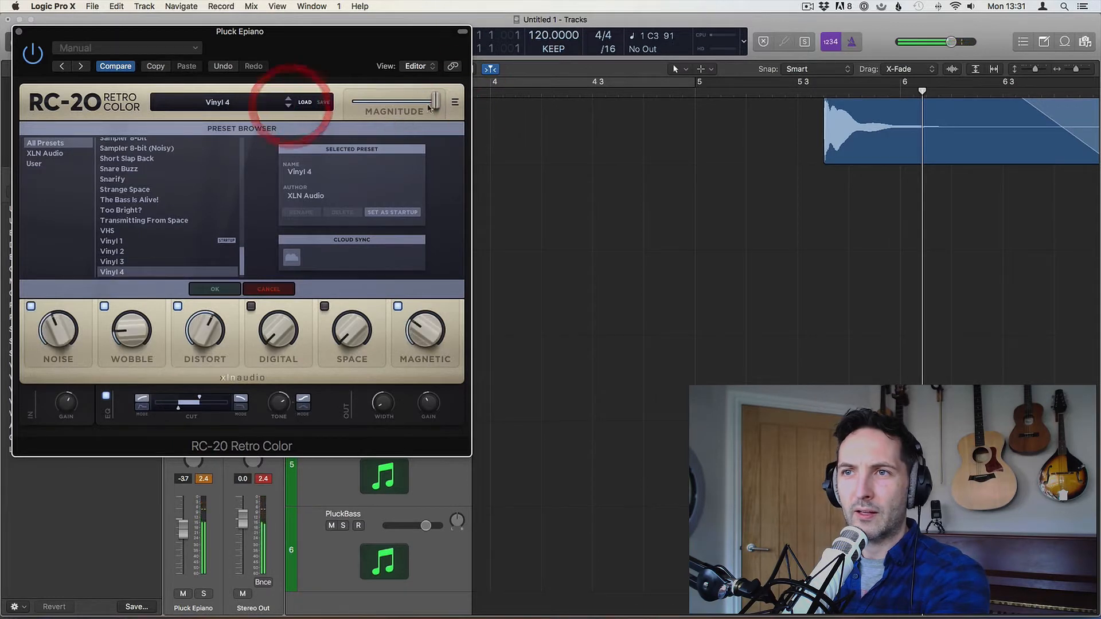
{"action": "left_click", "coordinate": [31, 307]}
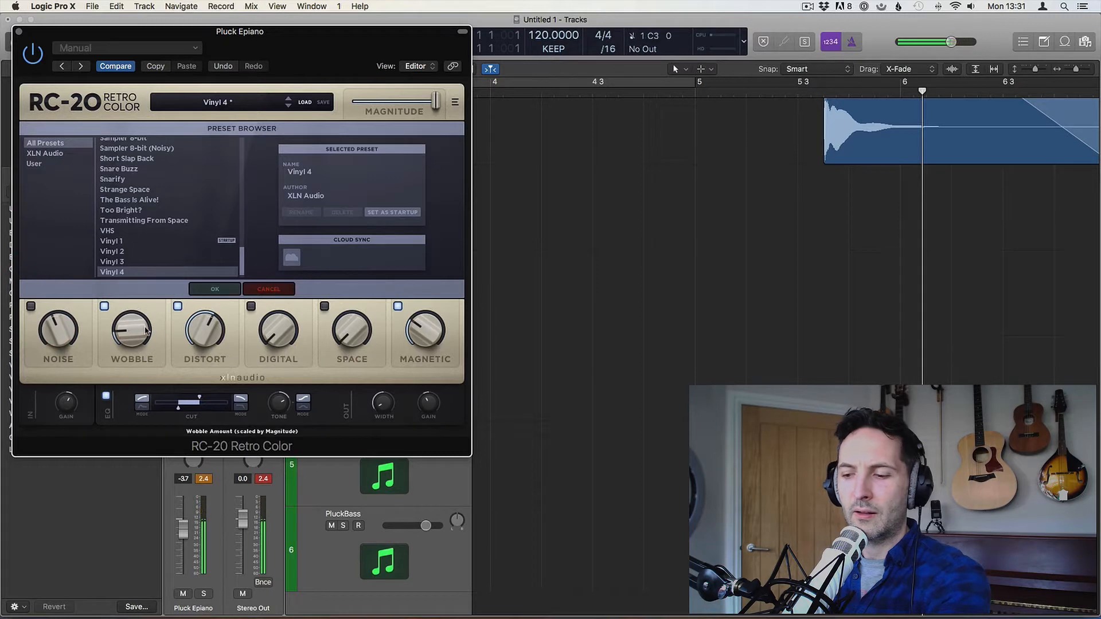
{"action": "left_click", "coordinate": [18, 32]}
Audition the PluckPad and PluckBass tracks
{"action": "left_click", "coordinate": [376, 466]}
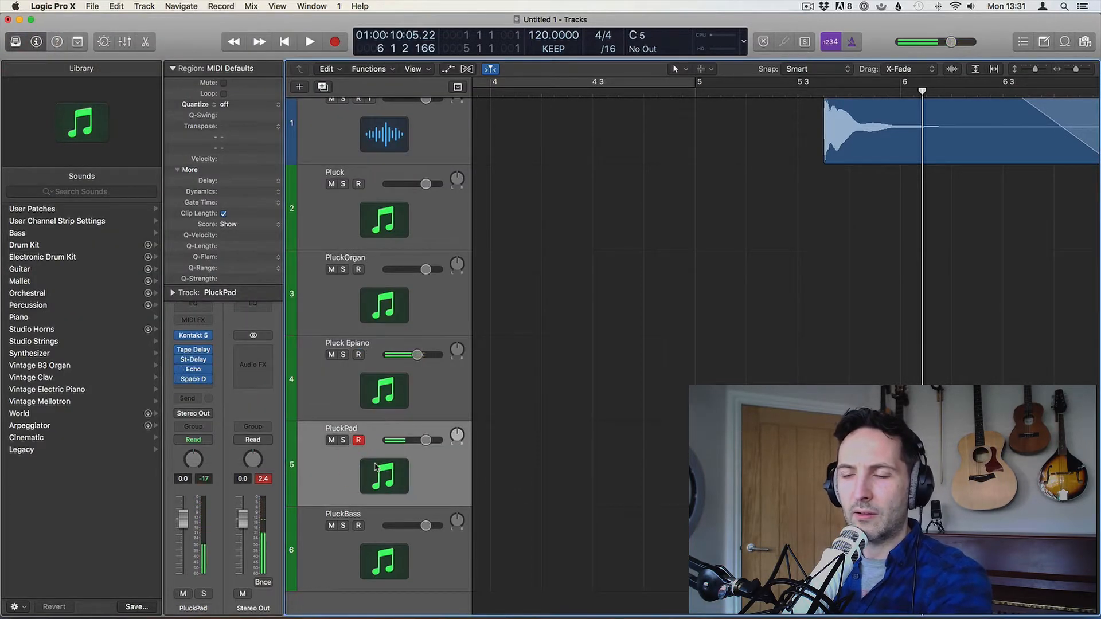
{"action": "left_click", "coordinate": [370, 544]}
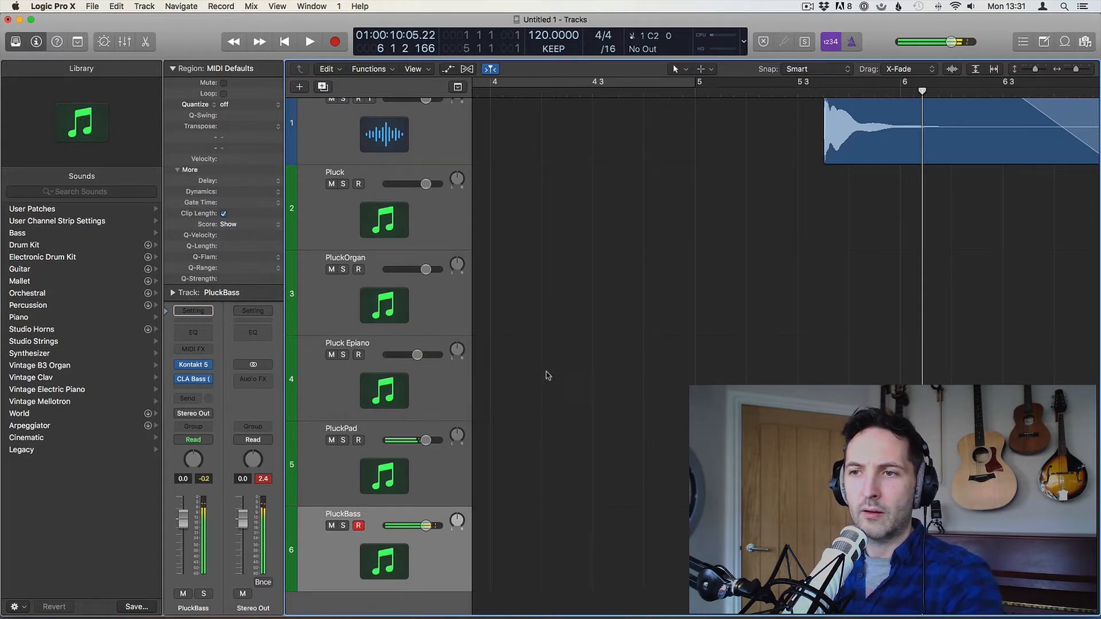
Create a new software instrument track below PluckBass and replace its Kontakt 5 instrument with BFDRUMZ
{"action": "scroll", "coordinate": [511, 343], "scroll_direction": "down", "scroll_amount": 1}
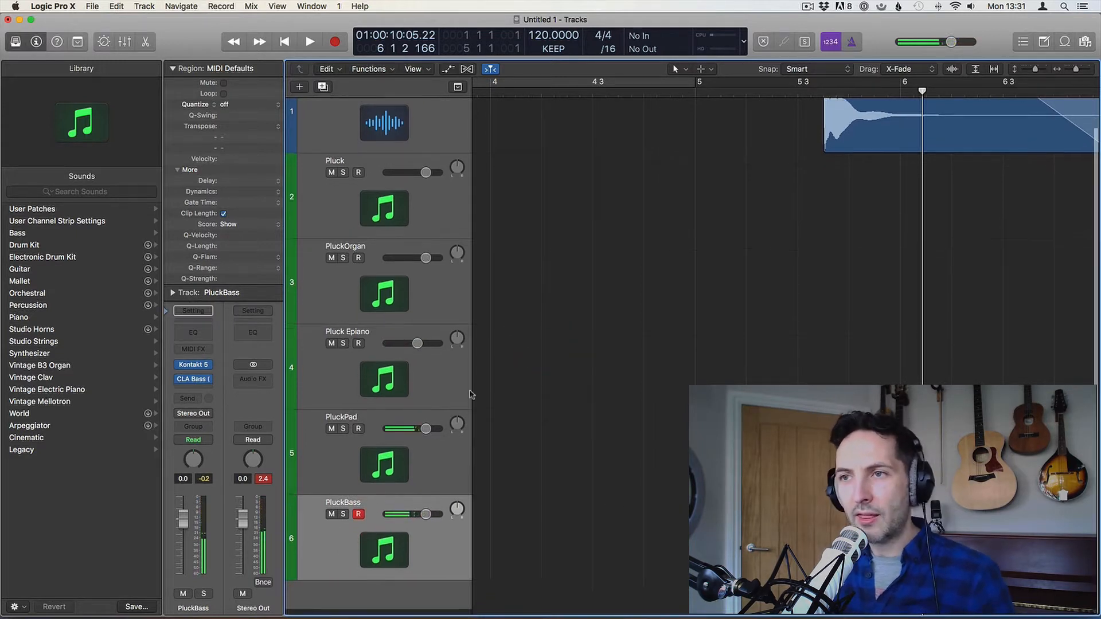
{"action": "double_click", "coordinate": [414, 606]}
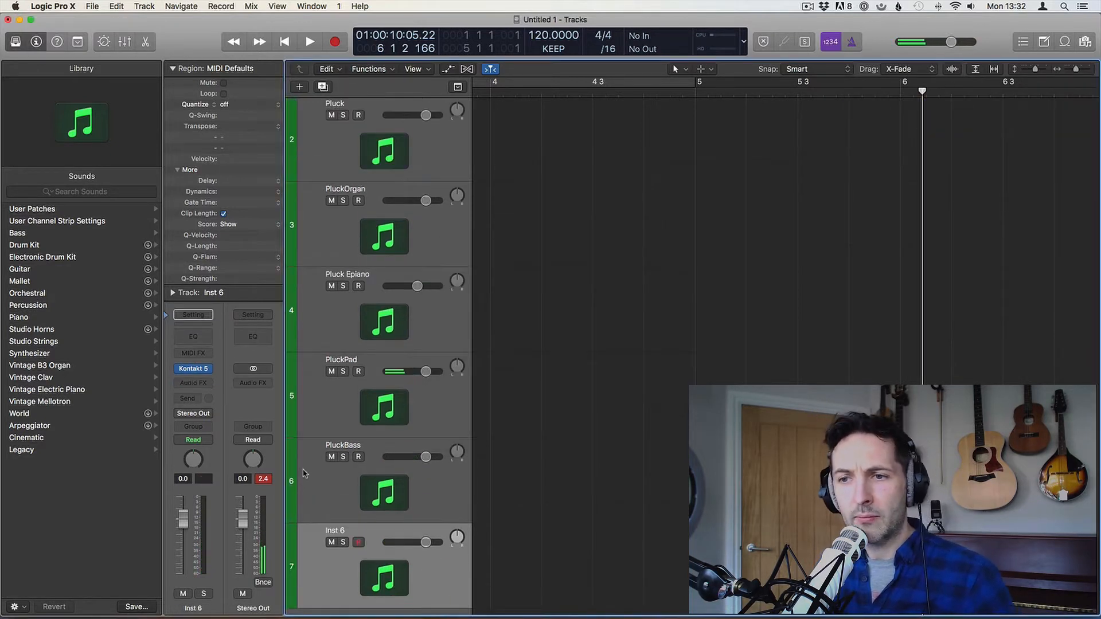
{"action": "left_click", "coordinate": [211, 368]}
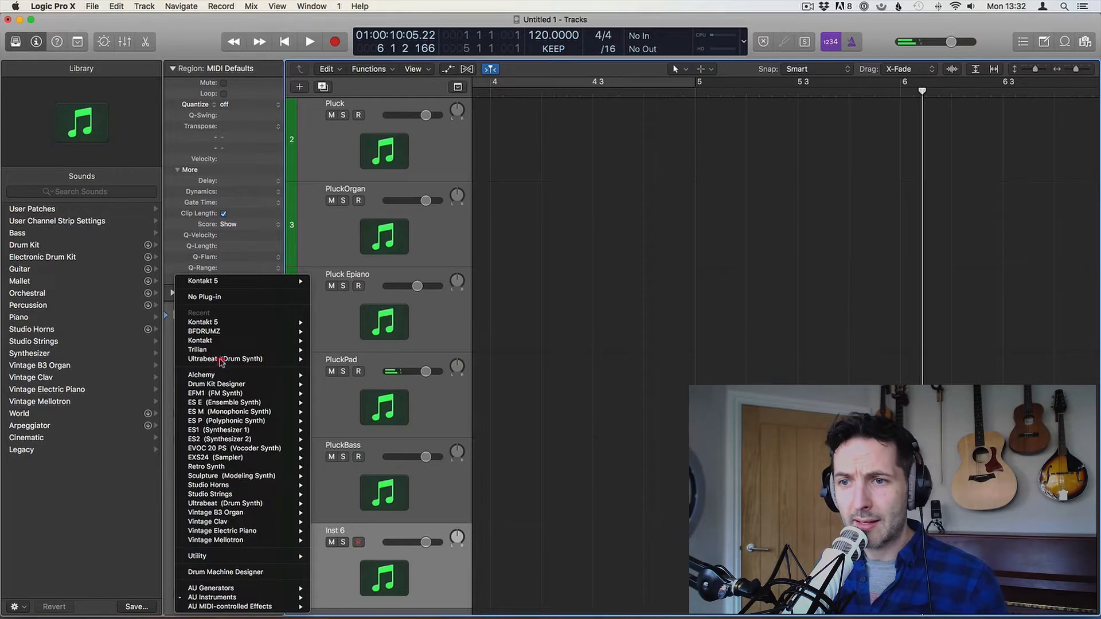
{"action": "left_click", "coordinate": [336, 332]}
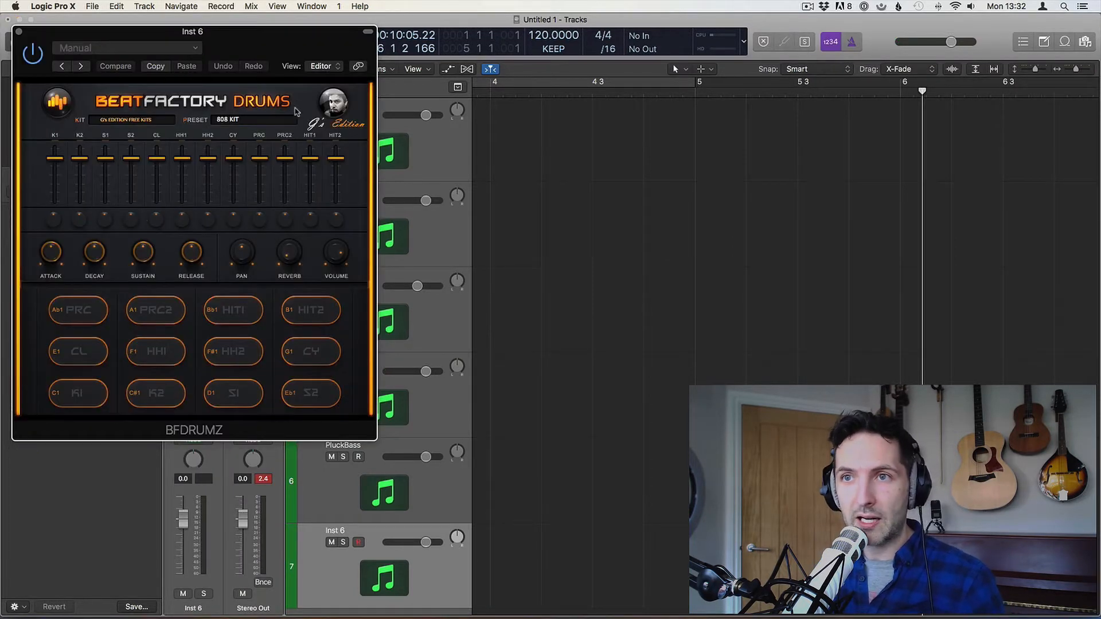
Load the Dubstep Kit1 preset in BFDRUMZ and close the instrument window
{"action": "left_click", "coordinate": [261, 123]}
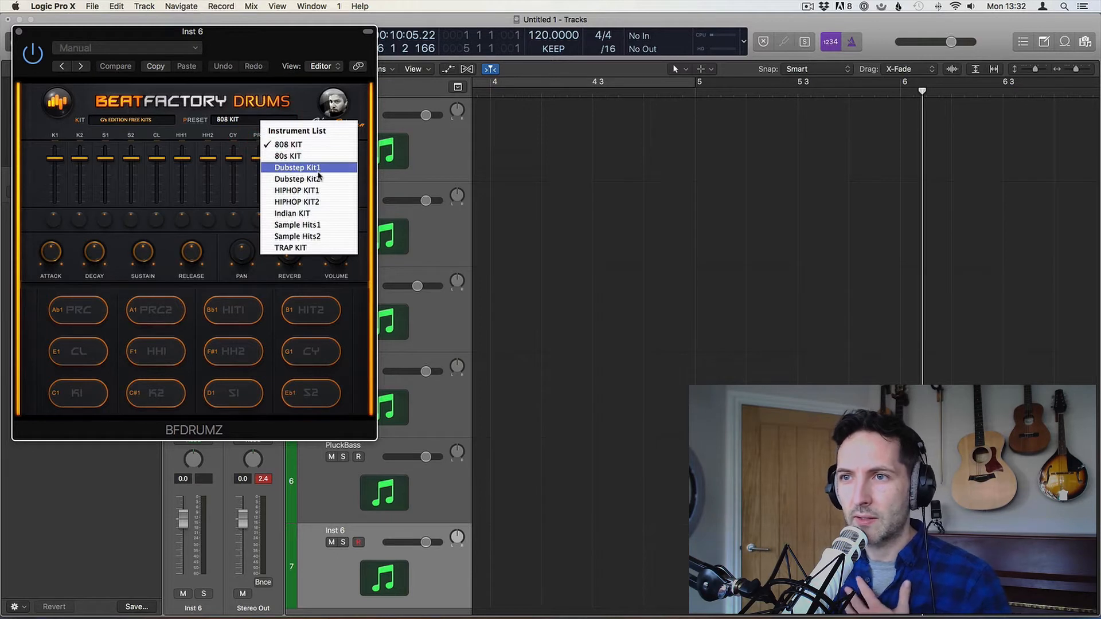
{"action": "left_click", "coordinate": [317, 172]}
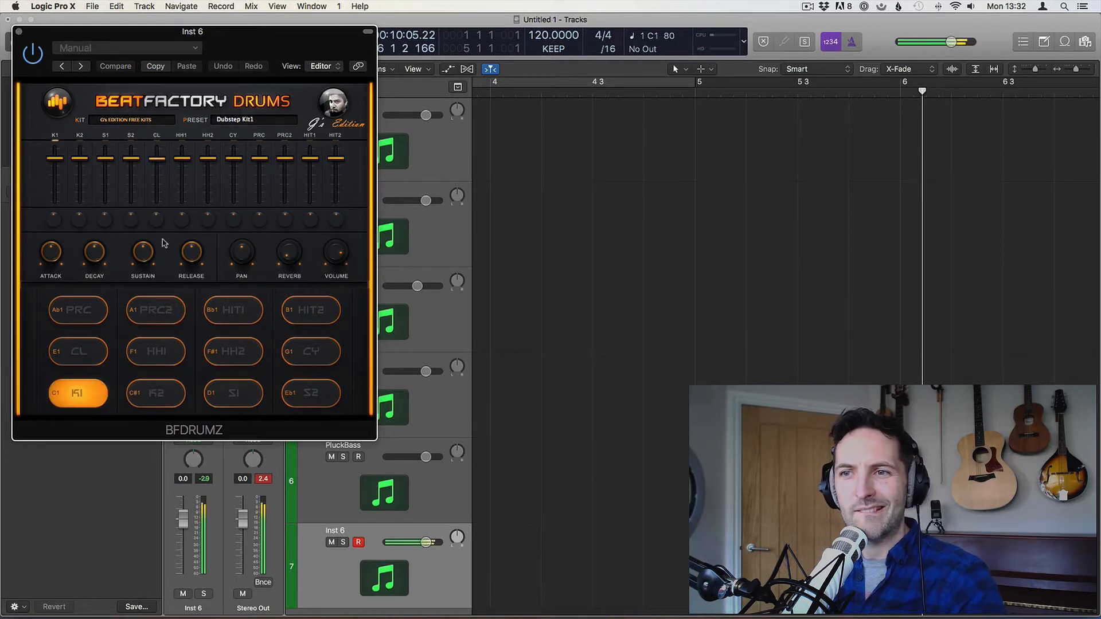
{"action": "left_click", "coordinate": [18, 32]}
Rename the drum track KIT and duplicate it with its instrument
{"action": "scroll", "coordinate": [393, 538], "scroll_direction": "down", "scroll_amount": 1}
{"action": "double_click", "coordinate": [336, 520]}
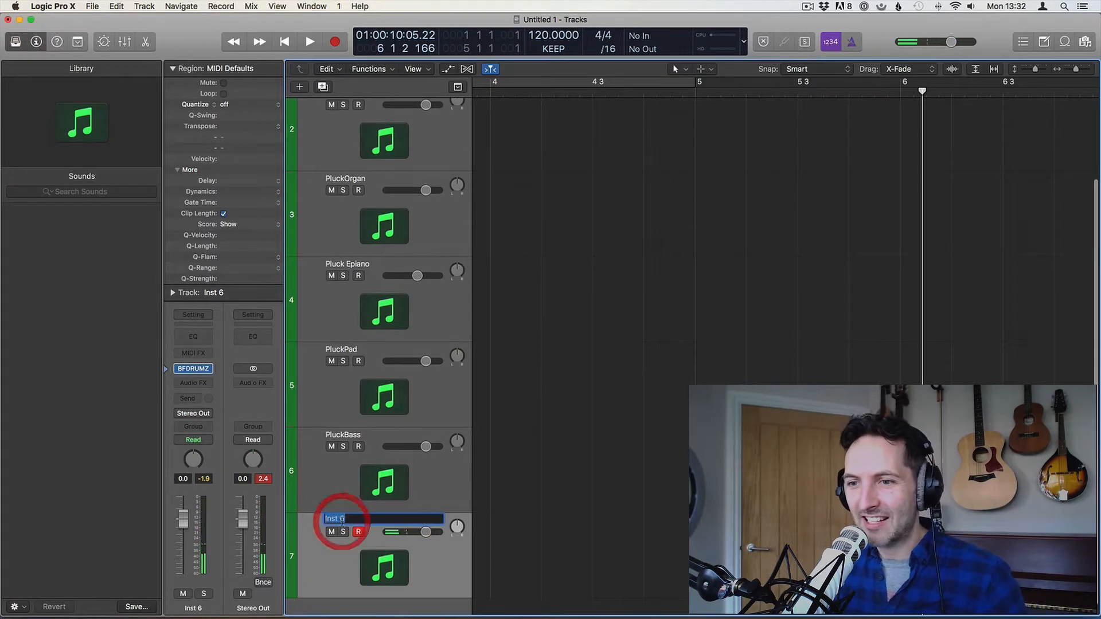
{"action": "type", "text": "KIT"}
{"action": "key", "text": "Return"}
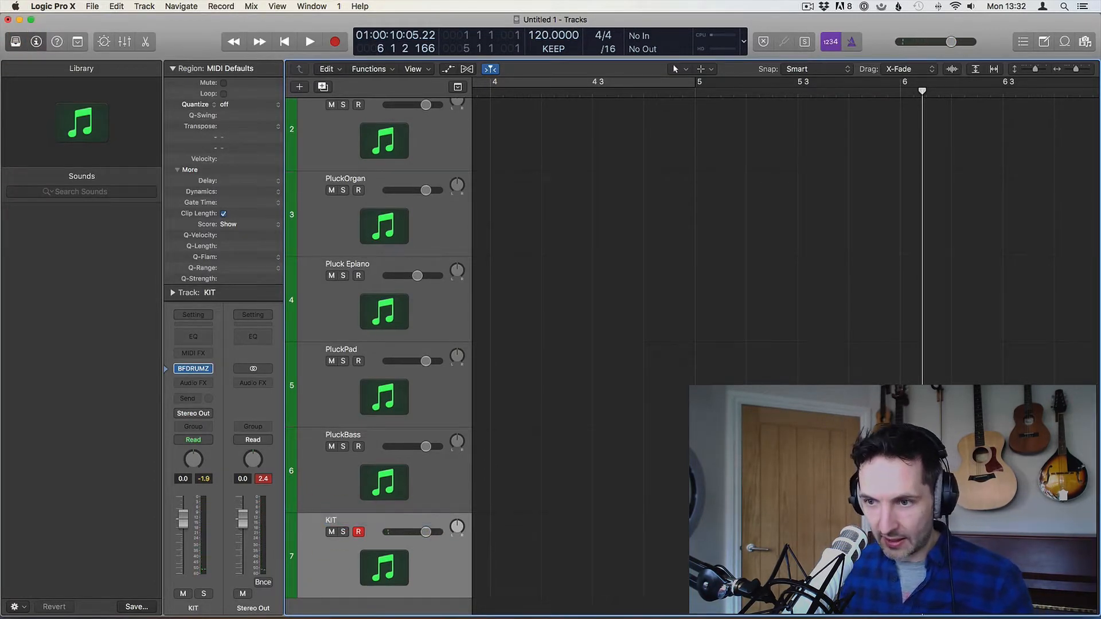
{"action": "key", "text": "super+d"}
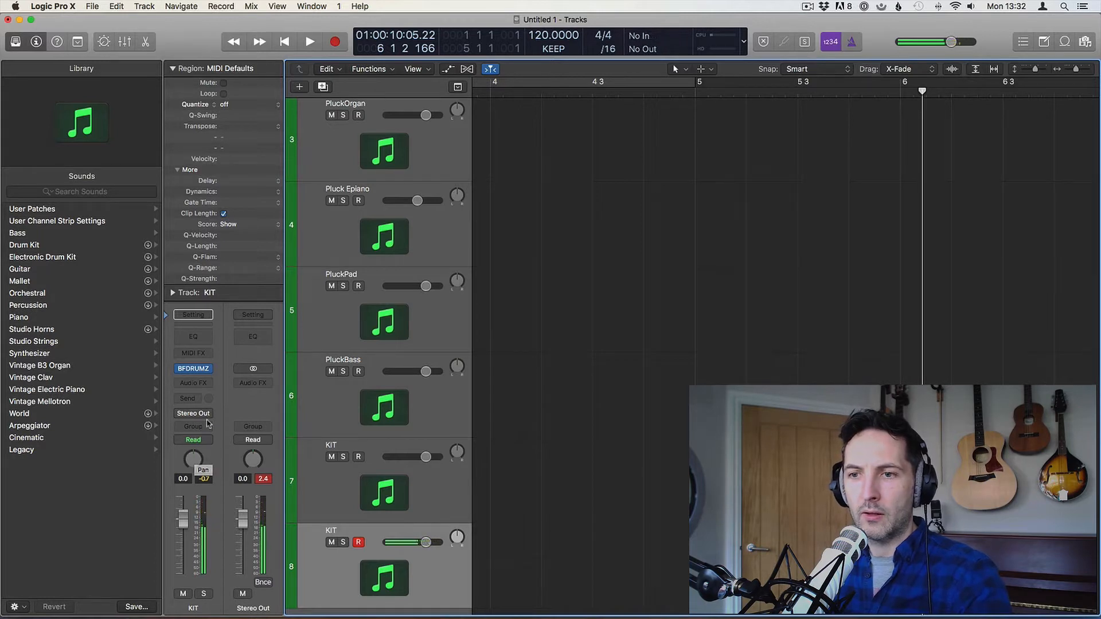
Insert a stereo Space Designer reverb on the duplicated KIT track
{"action": "left_click", "coordinate": [198, 382]}
{"action": "mouse_move", "coordinate": [232, 442]}
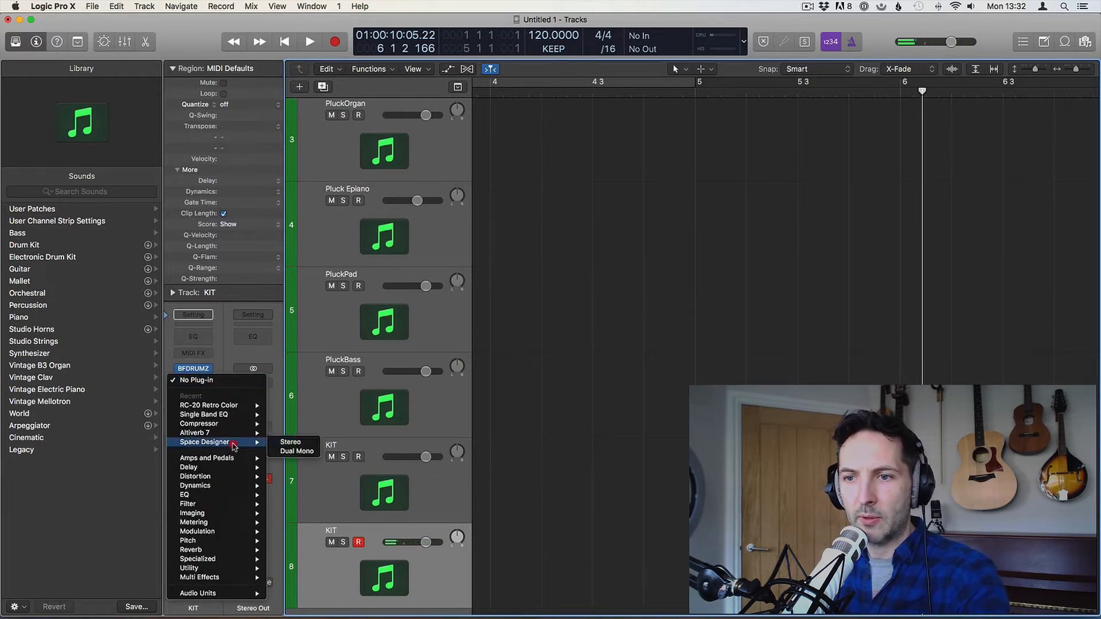
{"action": "left_click", "coordinate": [317, 440]}
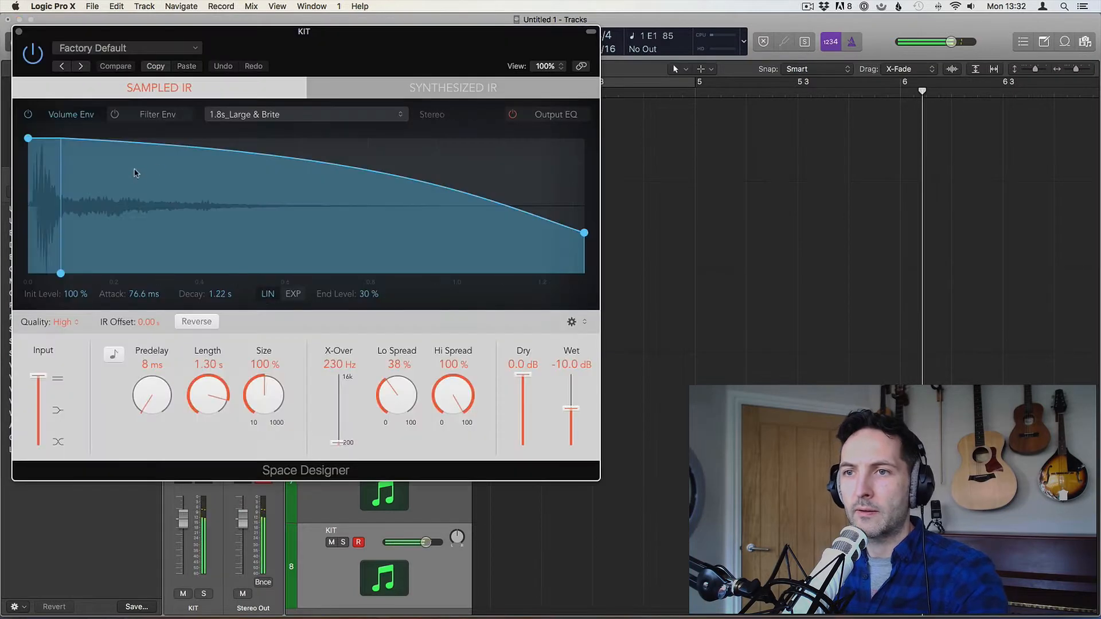
Load Space Designer's 04.9s Large Empty Pool preset from the large indoor spaces and lower the Dry level to -6.2 dB
{"action": "left_click_drag", "start_coordinate": [522, 375], "coordinate": [522, 397]}
{"action": "left_click", "coordinate": [91, 50]}
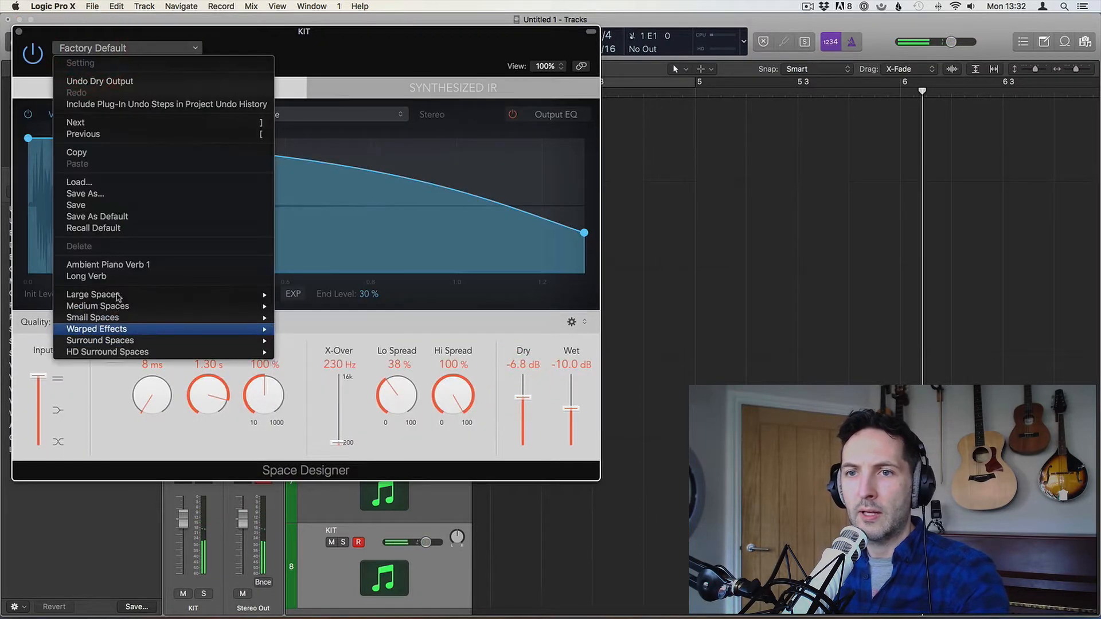
{"action": "mouse_move", "coordinate": [172, 294]}
{"action": "mouse_move", "coordinate": [309, 342]}
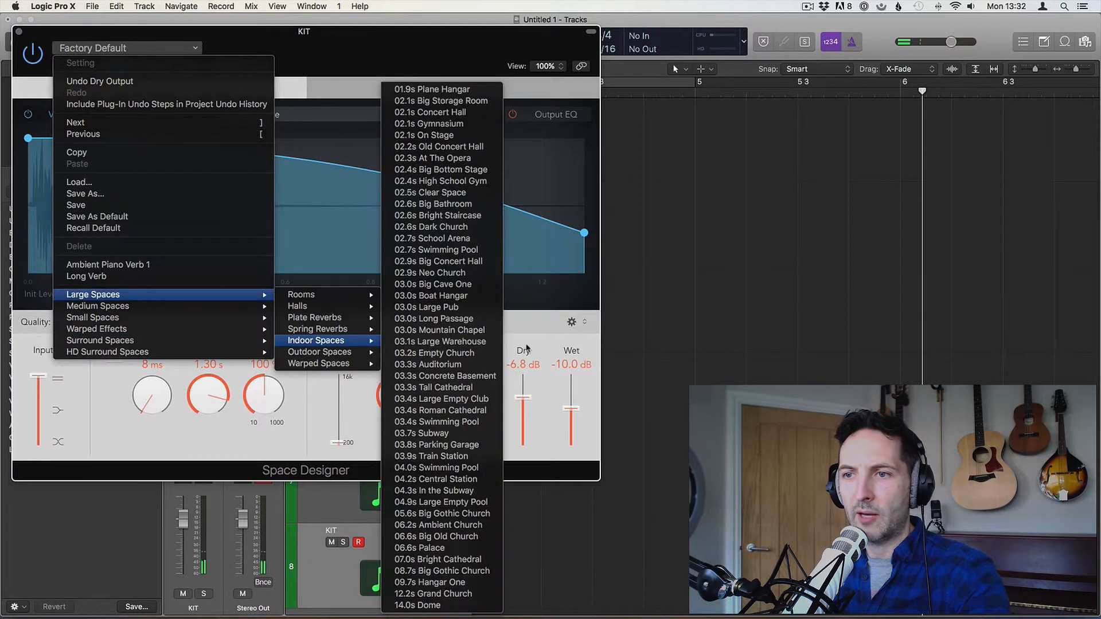
{"action": "left_click", "coordinate": [456, 503]}
{"action": "left_click_drag", "start_coordinate": [523, 377], "coordinate": [528, 410]}
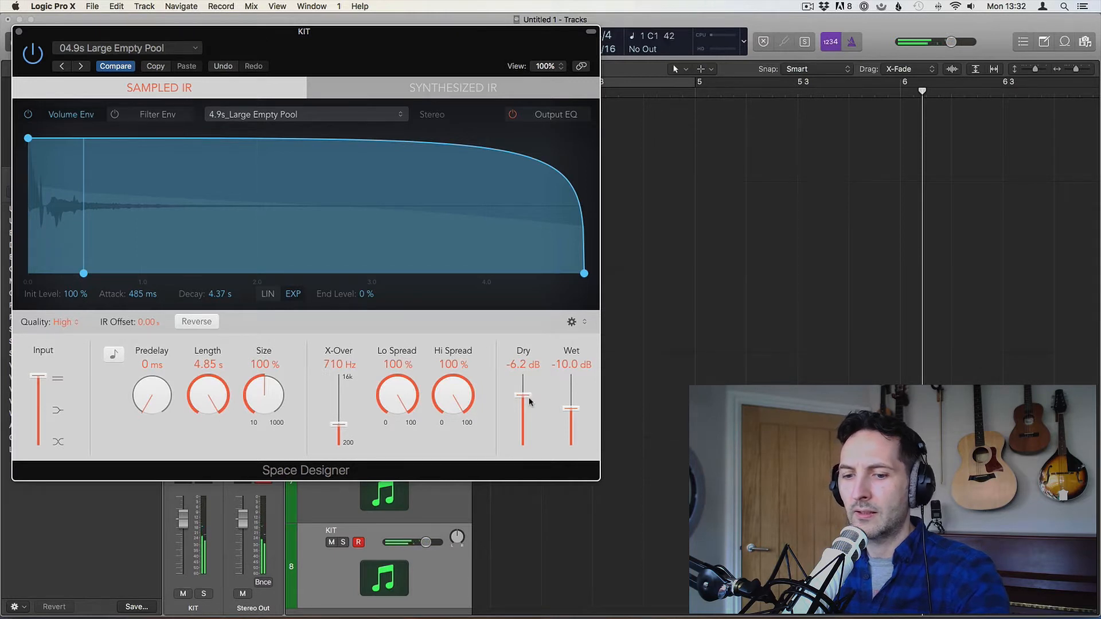
{"action": "left_click", "coordinate": [529, 401]}
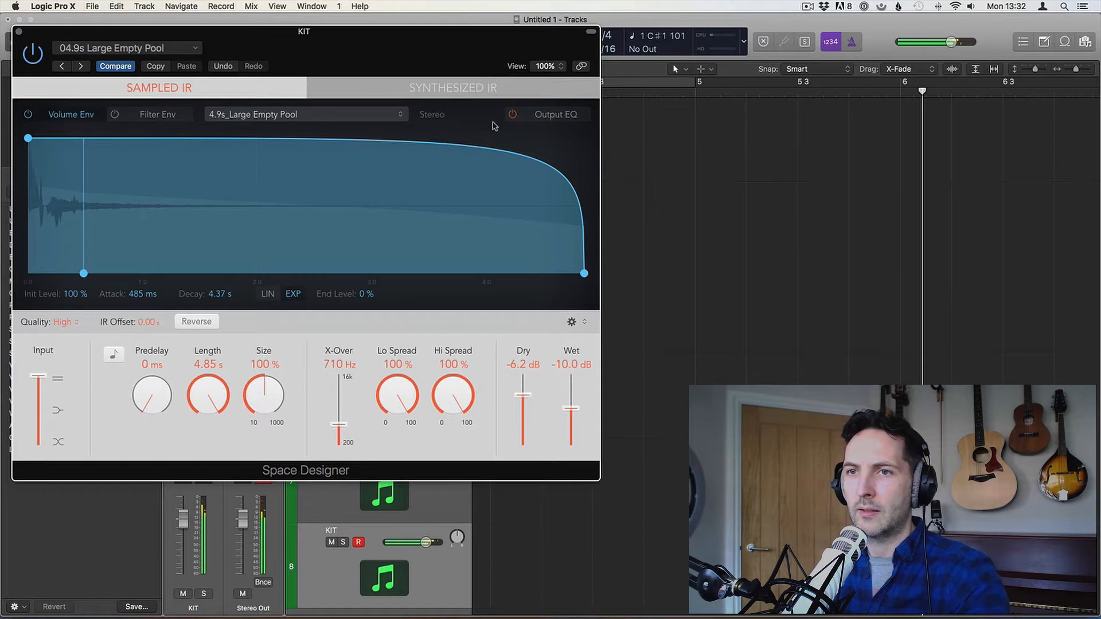
Turn on the low-cut band in Space Designer's Output EQ, move its cutoff well up the spectrum, and close the window
{"action": "left_click", "coordinate": [519, 115]}
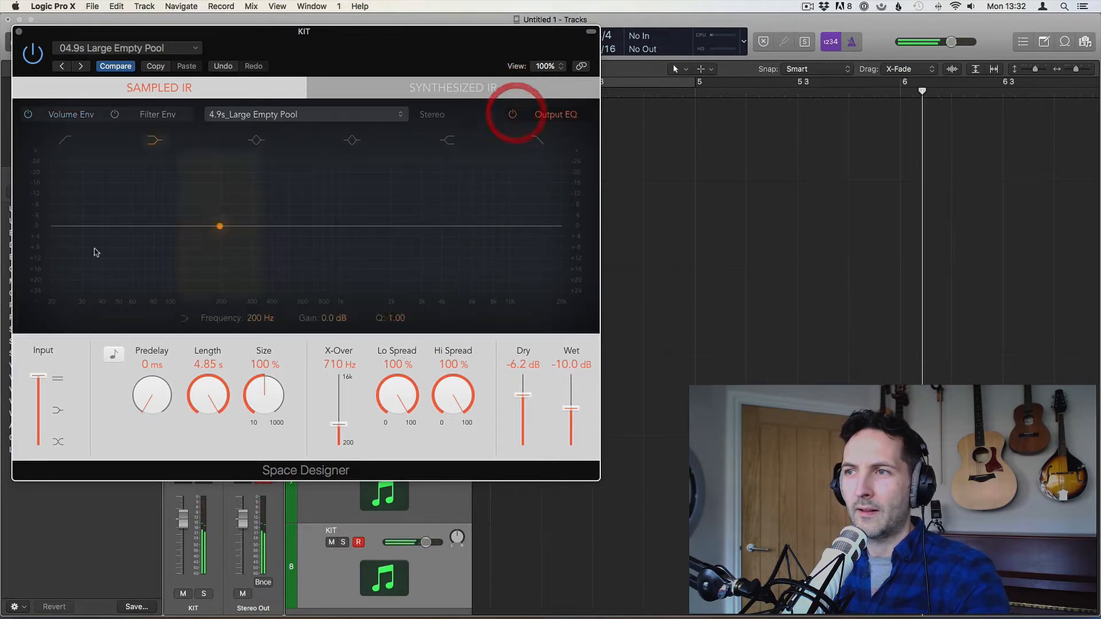
{"action": "left_click", "coordinate": [65, 139]}
{"action": "left_click_drag", "start_coordinate": [58, 228], "coordinate": [308, 247]}
{"action": "left_click", "coordinate": [18, 30]}
Reduce the track height so that all eight tracks fit in the Tracks area
{"action": "left_click", "coordinate": [666, 303]}
{"action": "left_click_drag", "start_coordinate": [1035, 69], "coordinate": [1030, 71]}
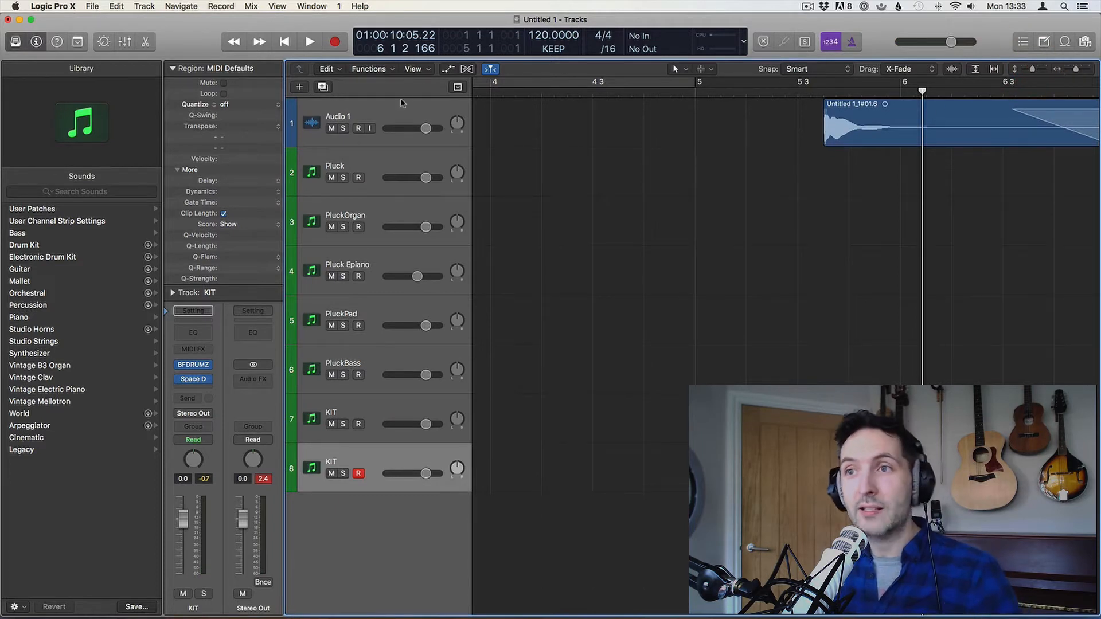
{"action": "left_click", "coordinate": [366, 163]}
{"action": "left_click", "coordinate": [370, 221]}
{"action": "left_click", "coordinate": [369, 271]}
{"action": "left_click", "coordinate": [367, 313]}
{"action": "left_click", "coordinate": [368, 357]}
{"action": "left_click", "coordinate": [365, 406]}
{"action": "left_click", "coordinate": [359, 454]}
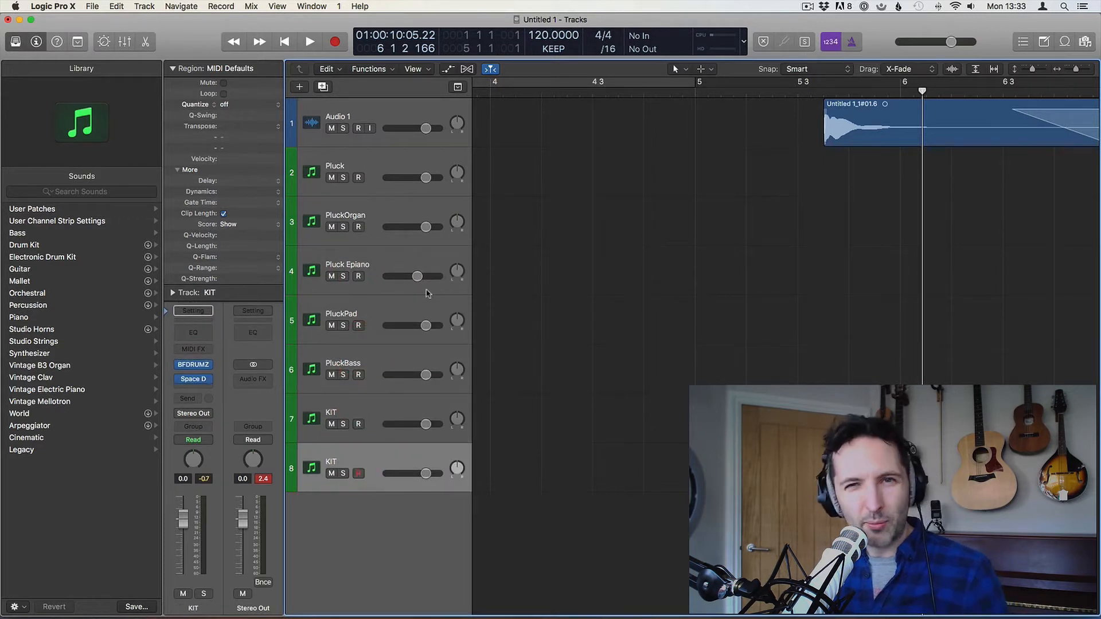
Move the audio region on the Audio 1 track back to the start of the project
{"action": "left_click_drag", "start_coordinate": [844, 119], "coordinate": [457, 122]}
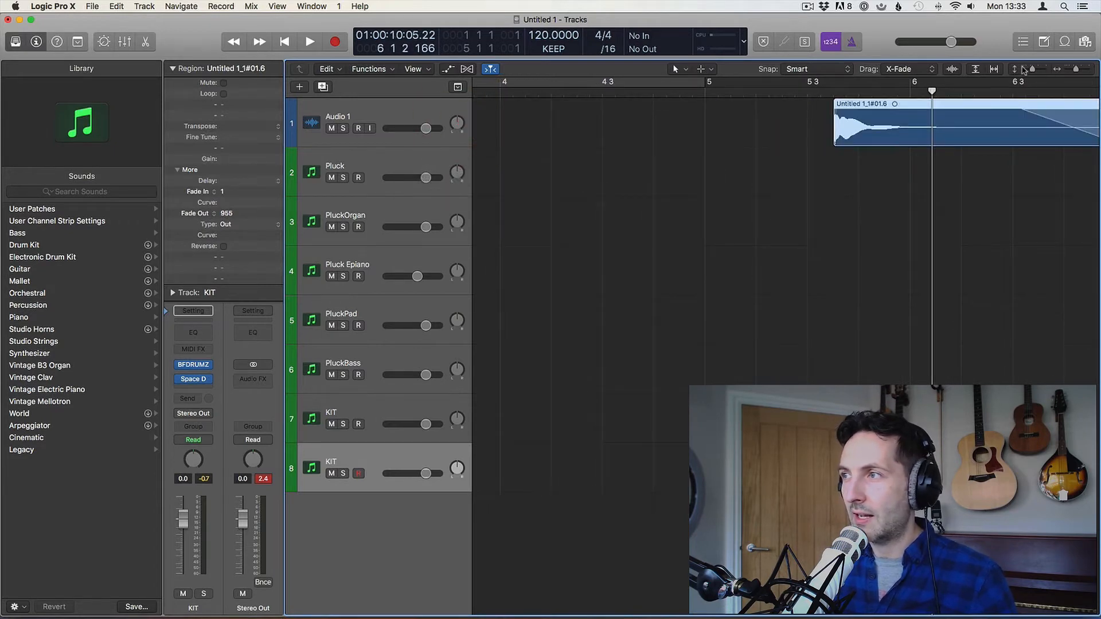
{"action": "left_click_drag", "start_coordinate": [1075, 70], "coordinate": [1065, 69]}
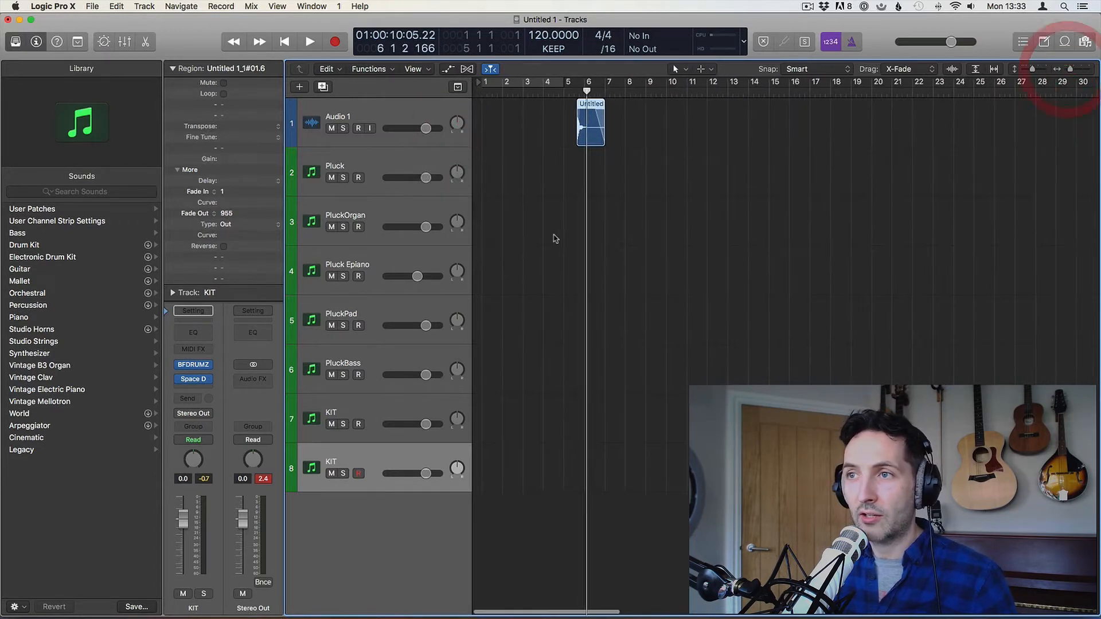
{"action": "left_click_drag", "start_coordinate": [575, 125], "coordinate": [493, 123]}
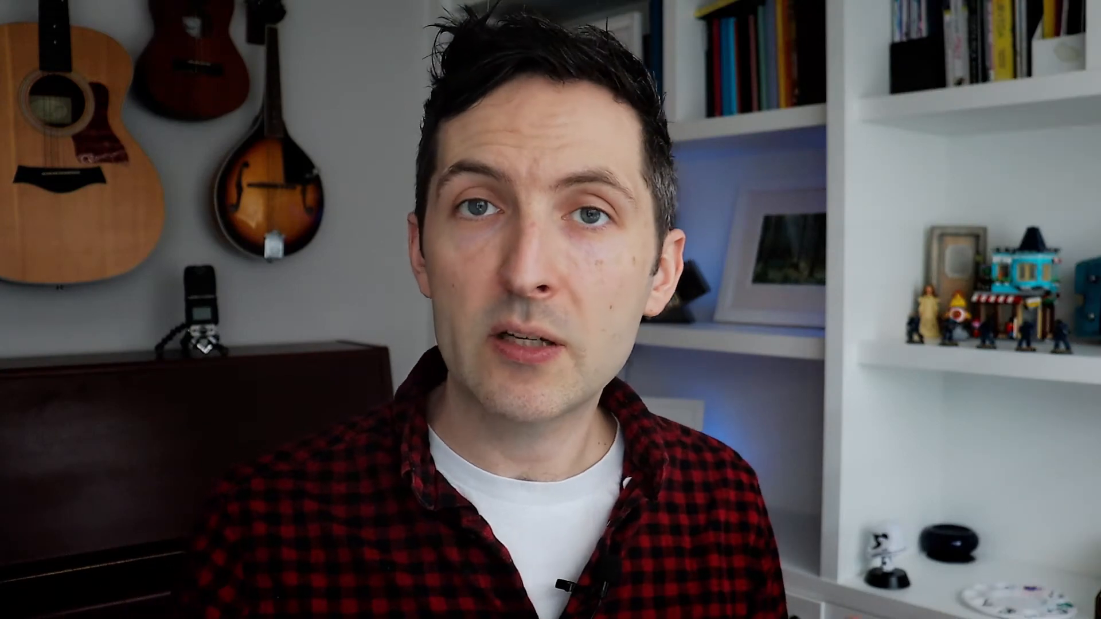
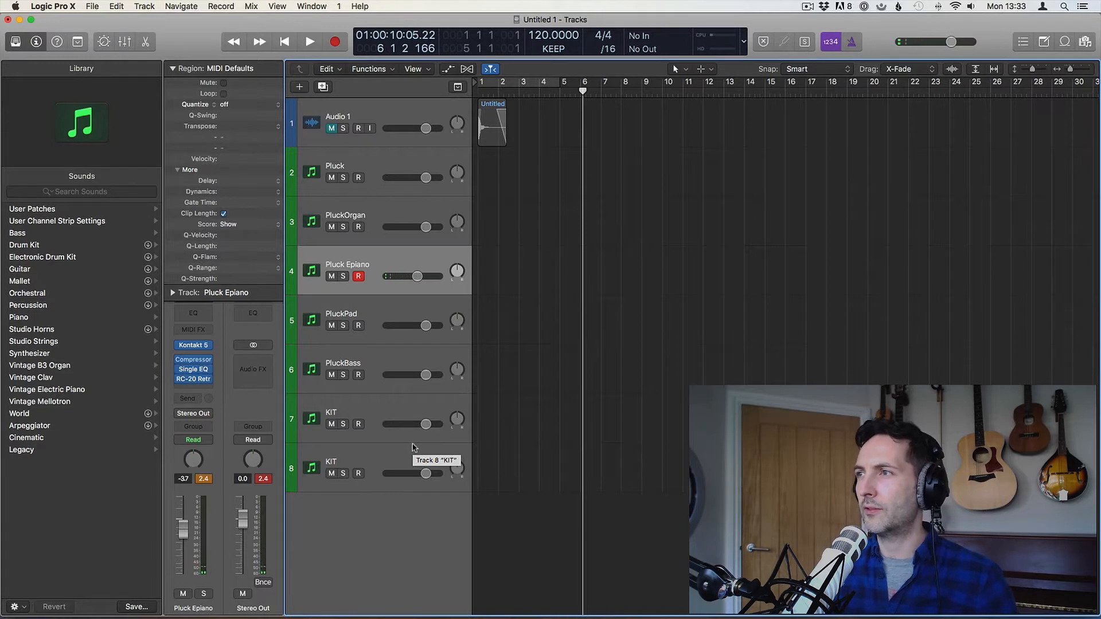
Play the project from the start and turn on the metronome click
{"action": "key", "text": "Return"}
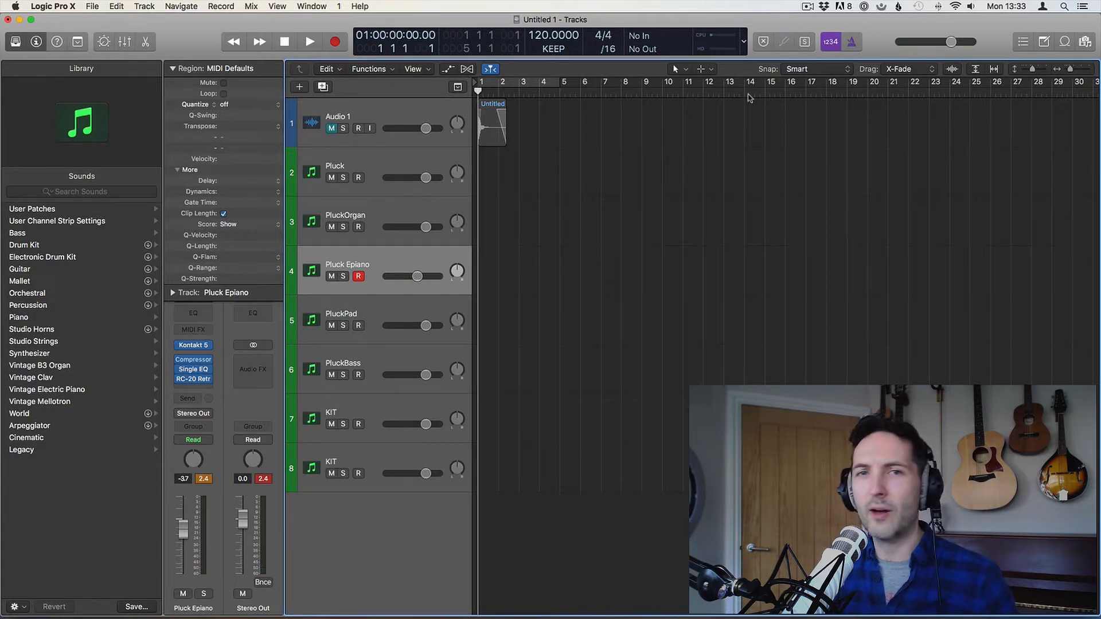
{"action": "key", "text": "space"}
{"action": "left_click", "coordinate": [852, 42]}
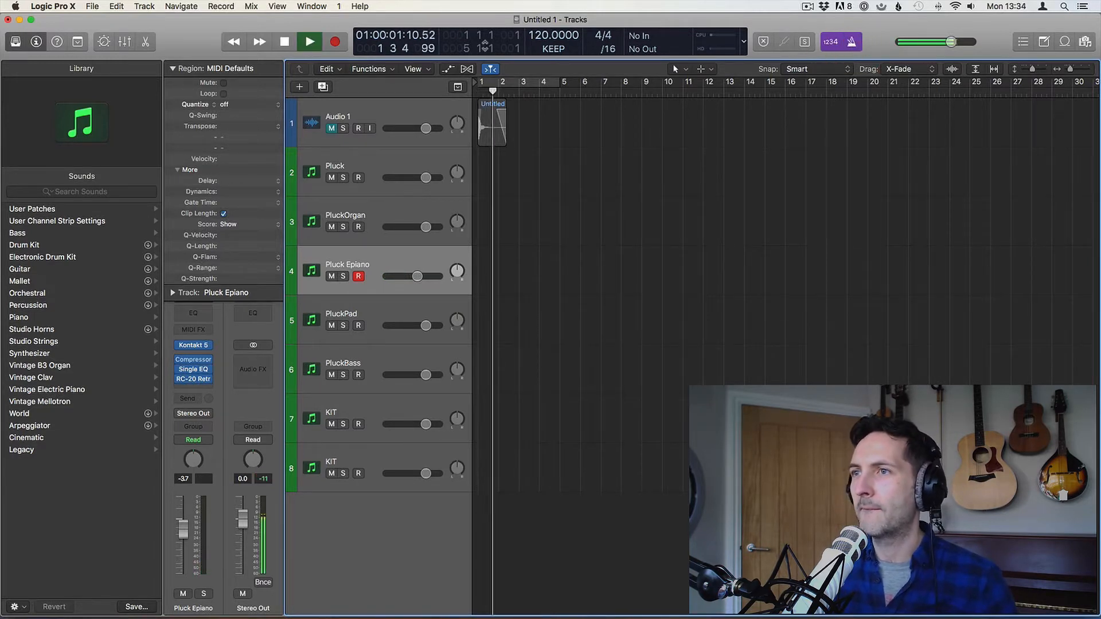
Try project tempos of 100 and 80 BPM against the metronome click
{"action": "double_click", "coordinate": [551, 36]}
{"action": "type", "text": "100"}
{"action": "key", "text": "Return"}
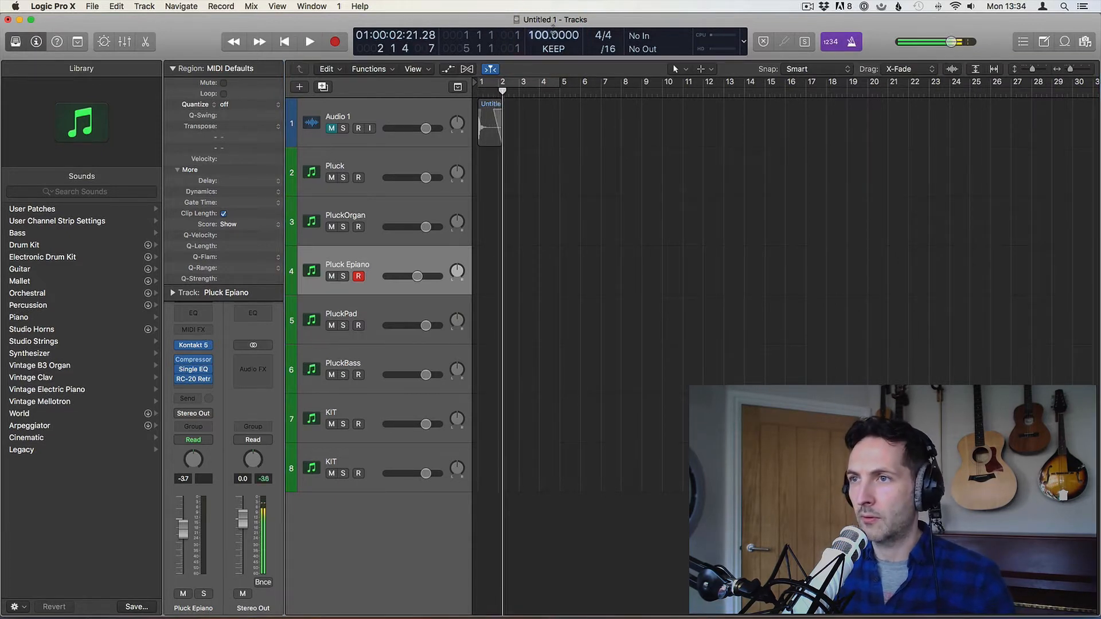
{"action": "double_click", "coordinate": [541, 36]}
{"action": "type", "text": "80"}
{"action": "key", "text": "Return"}
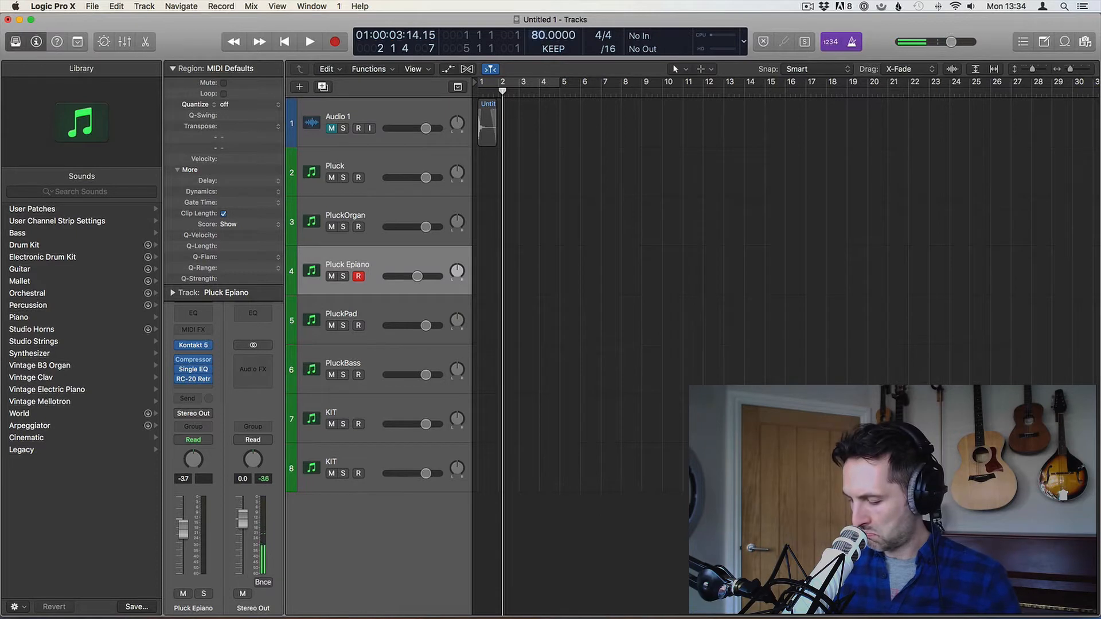
{"action": "key", "text": "space"}
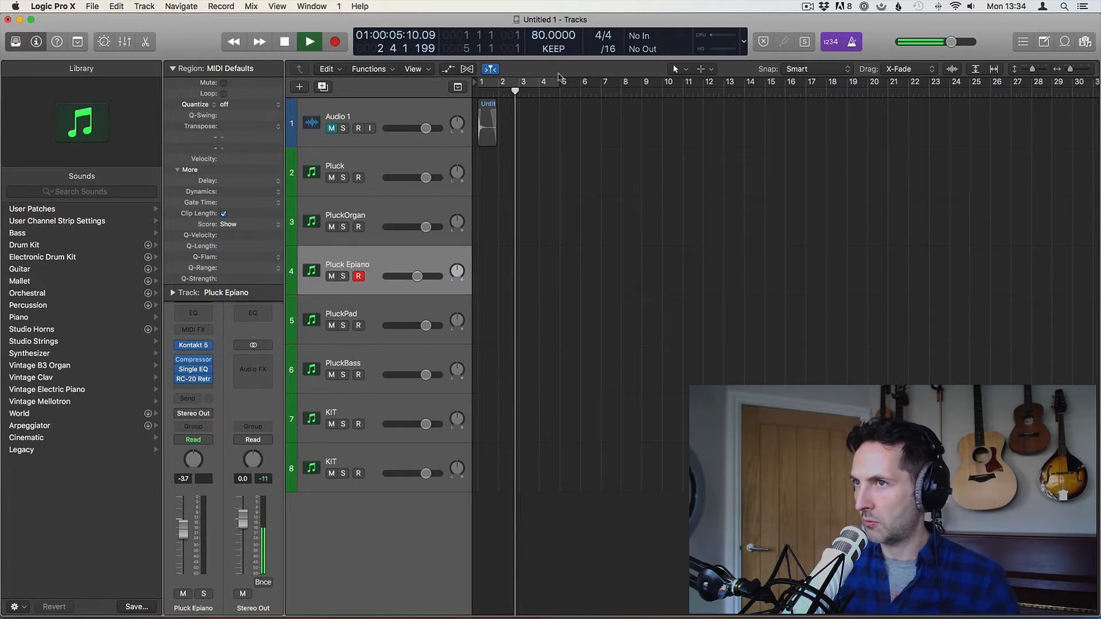
{"action": "key", "text": "space"}
Set the project tempo to 160 BPM
{"action": "double_click", "coordinate": [551, 36]}
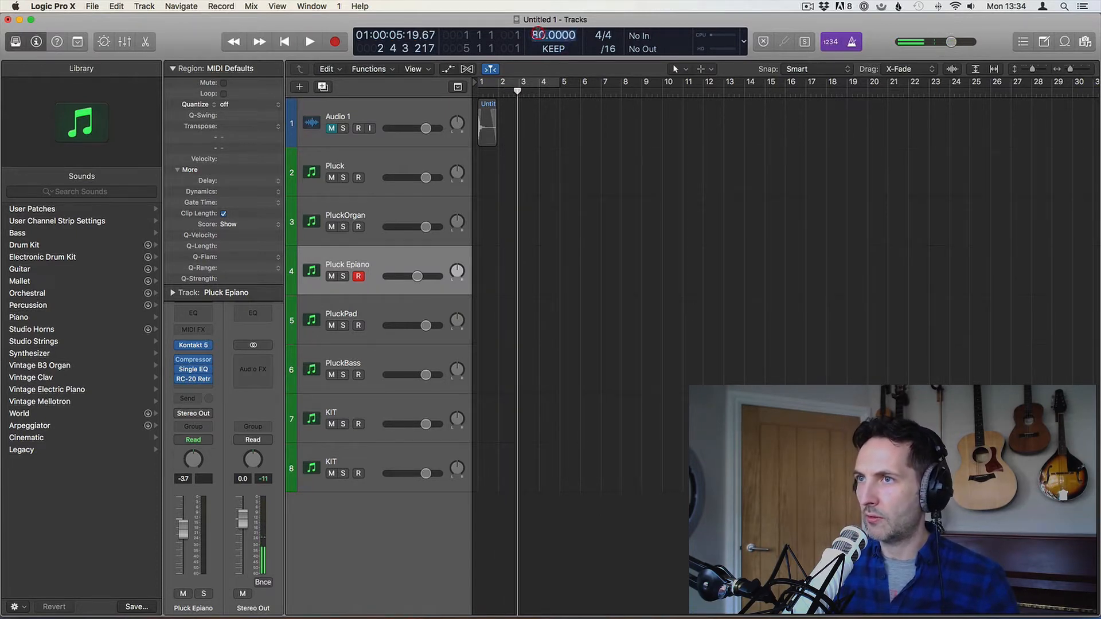
{"action": "type", "text": "160"}
{"action": "key", "text": "Return"}
Record a sustained chord progression on the Pluck Epiano track, starting from the beginning of the project and stopping around bar 18
{"action": "key", "text": "Return"}
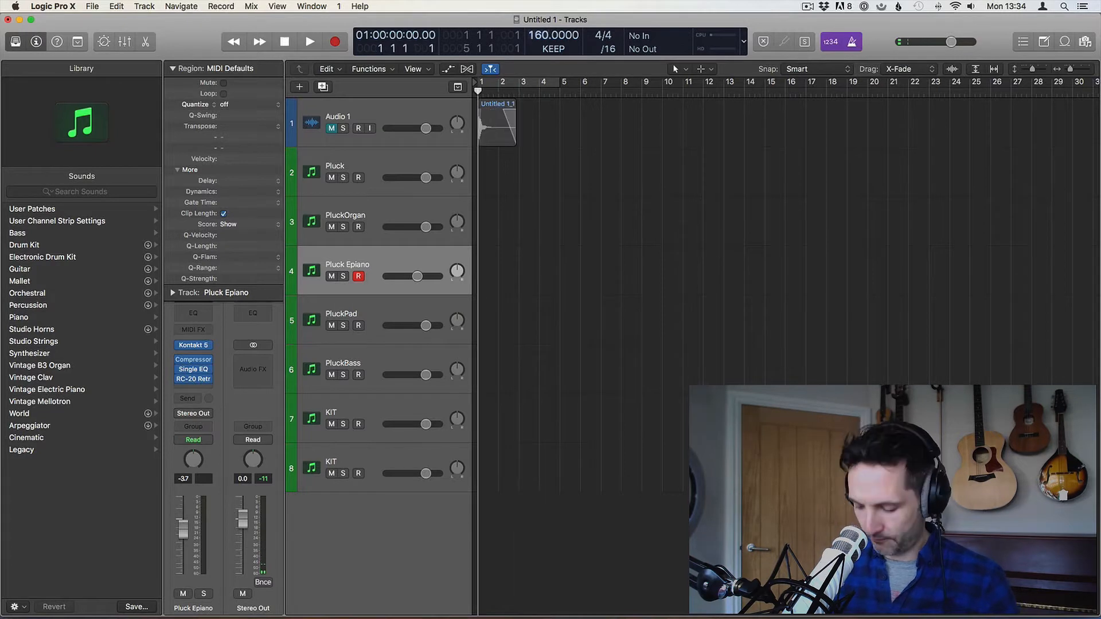
{"action": "key", "text": "r"}
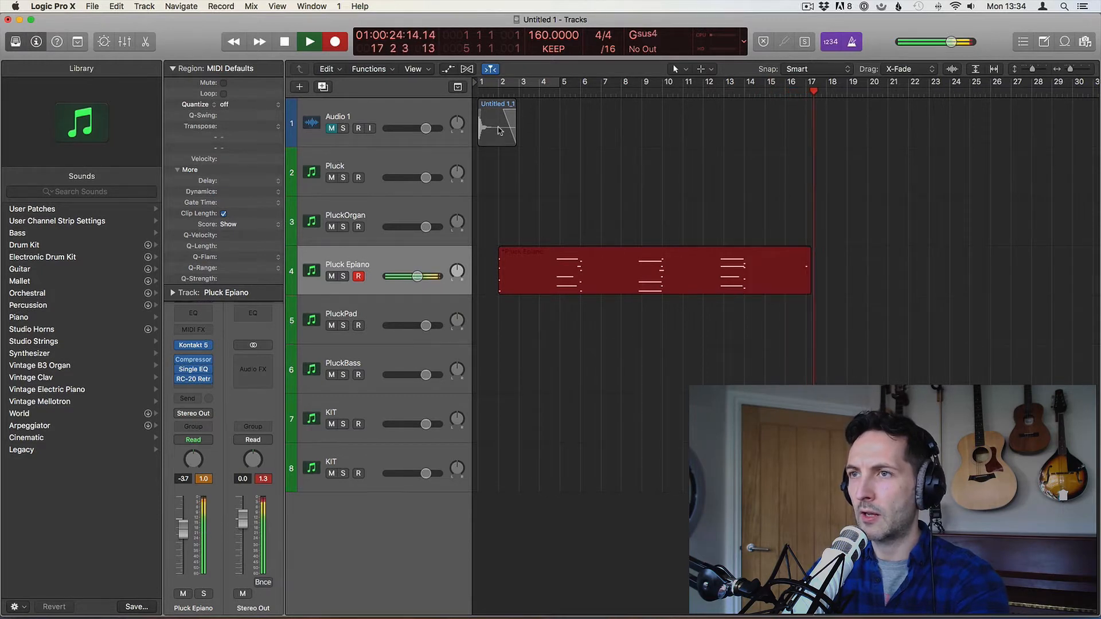
{"action": "key", "text": "space"}
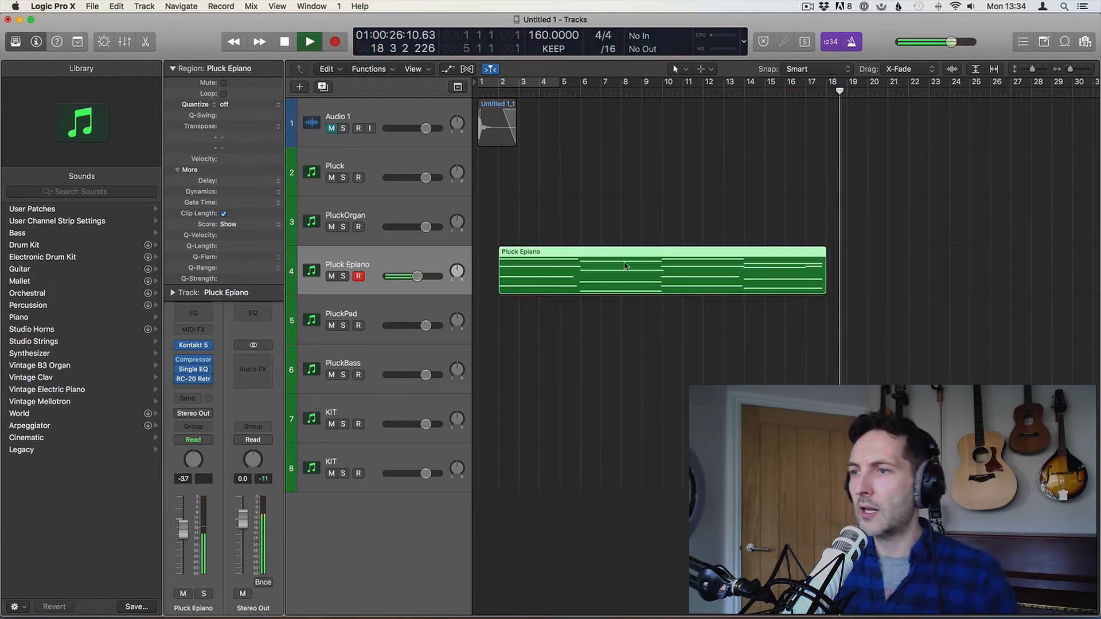
Open the recorded Pluck Epiano region in the Piano Roll and quantize all its notes to 1/4 Note
{"action": "left_click", "coordinate": [606, 267]}
{"action": "key", "text": "p"}
{"action": "left_click", "coordinate": [590, 521]}
{"action": "key", "text": "z"}
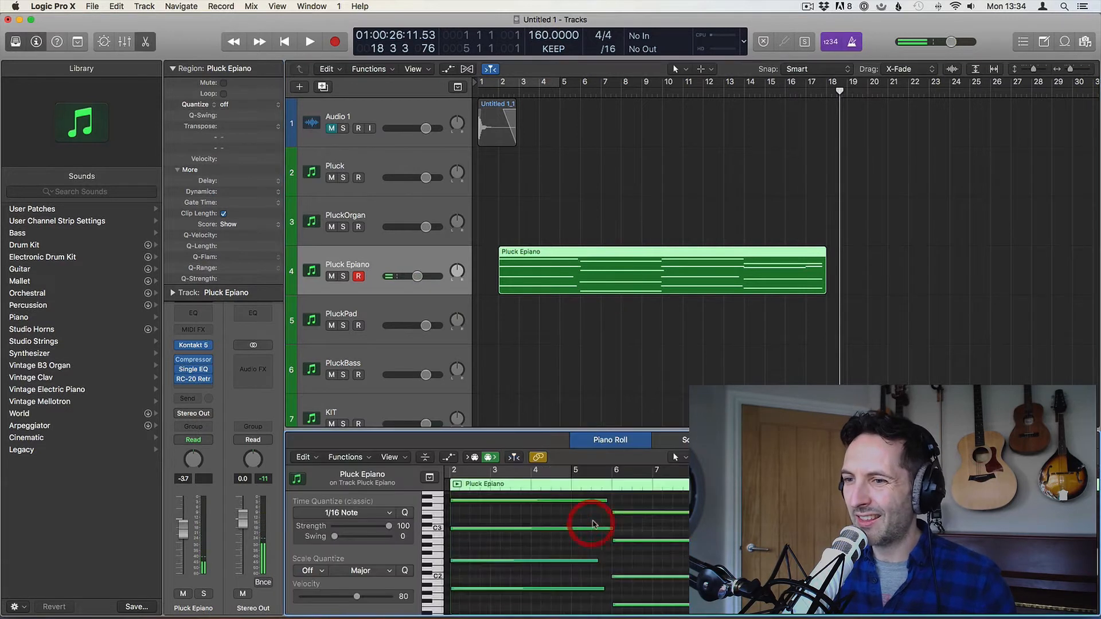
{"action": "left_click", "coordinate": [630, 499]}
{"action": "key", "text": "super+a"}
{"action": "key", "text": "q"}
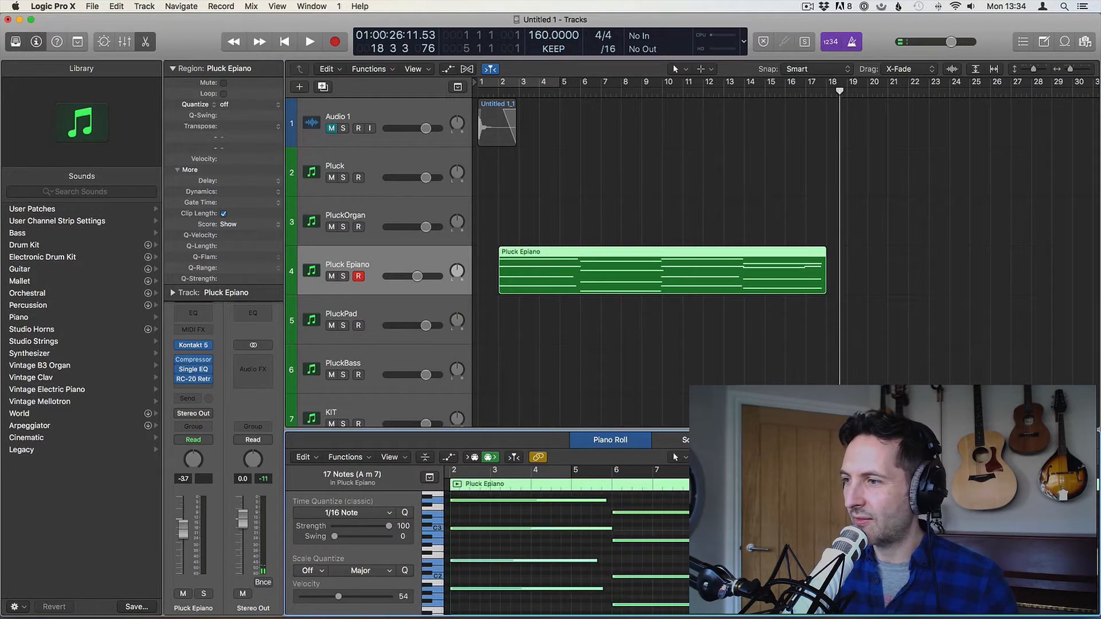
{"action": "left_click", "coordinate": [351, 514]}
{"action": "left_click", "coordinate": [351, 564]}
{"action": "left_click", "coordinate": [711, 559]}
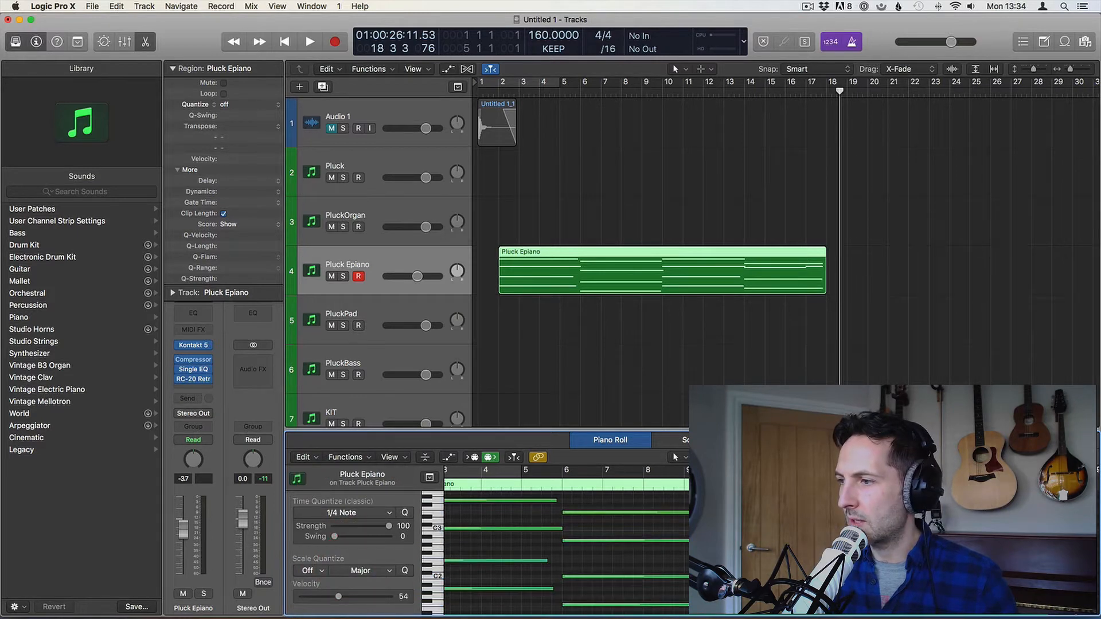
Correct the last chord of the Pluck Epiano region by raising one inner note slightly and lowering the one that follows it
{"action": "left_click", "coordinate": [952, 535]}
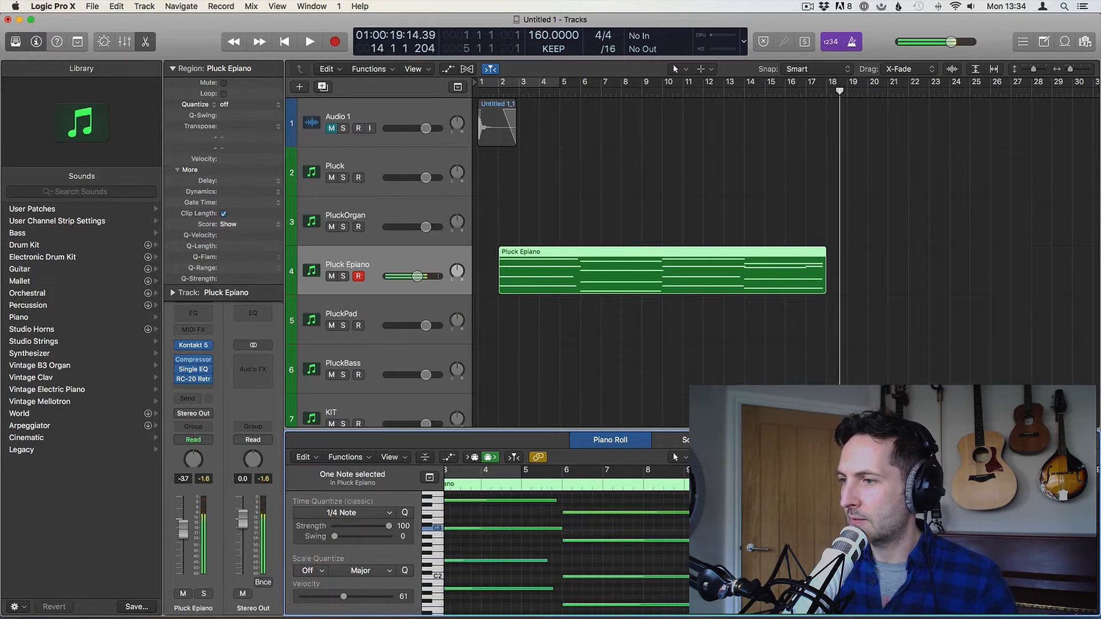
{"action": "left_click", "coordinate": [952, 534]}
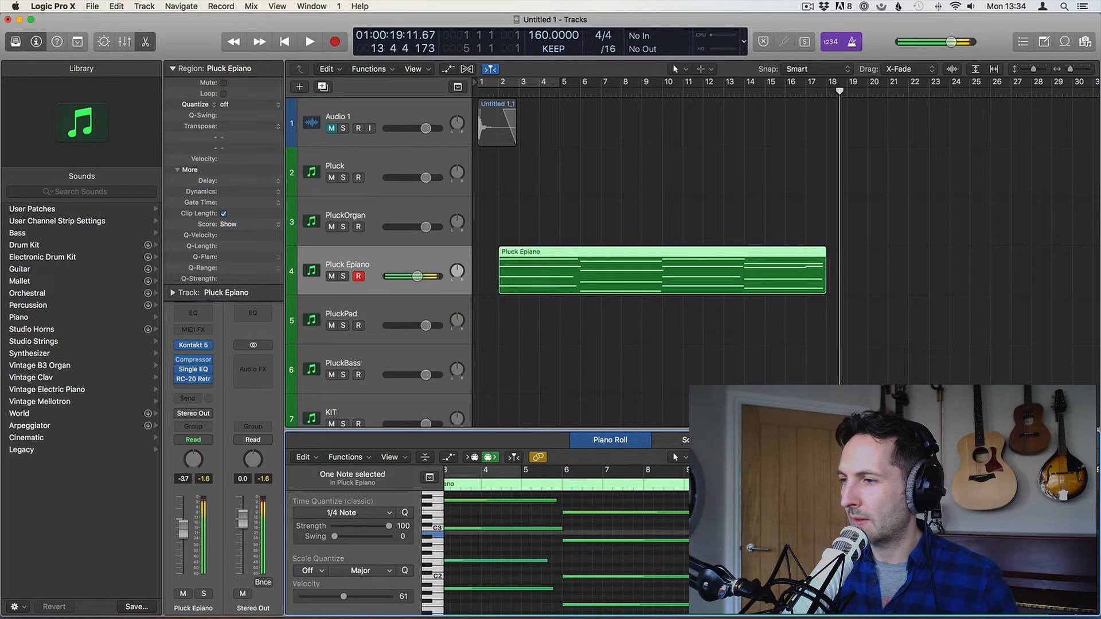
{"action": "left_click_drag", "start_coordinate": [952, 534], "coordinate": [952, 528]}
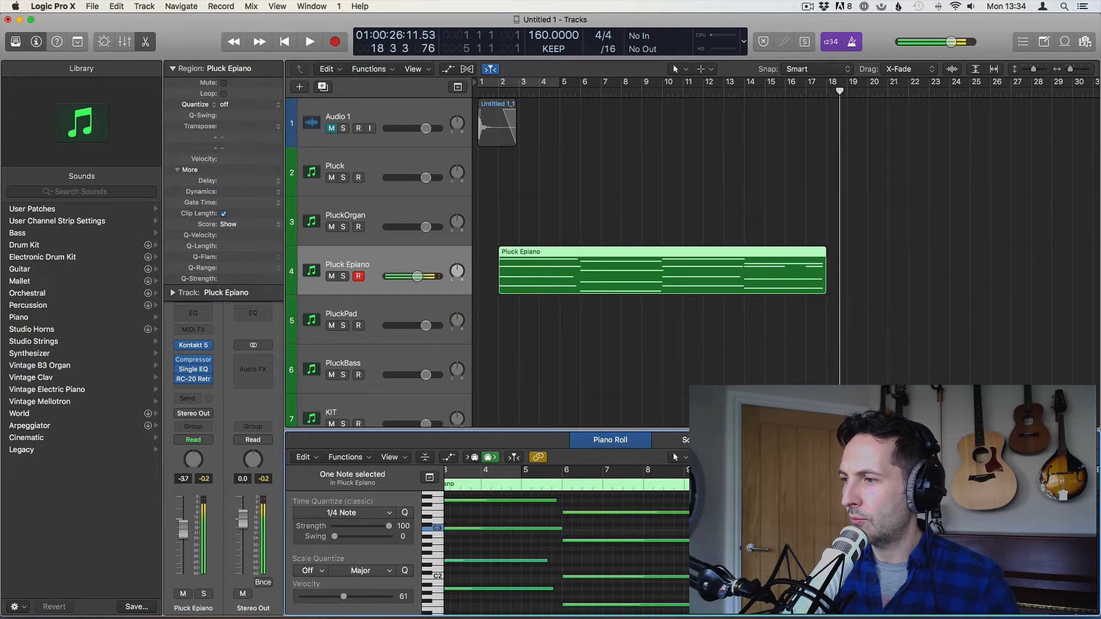
{"action": "left_click_drag", "start_coordinate": [1030, 528], "coordinate": [1030, 534]}
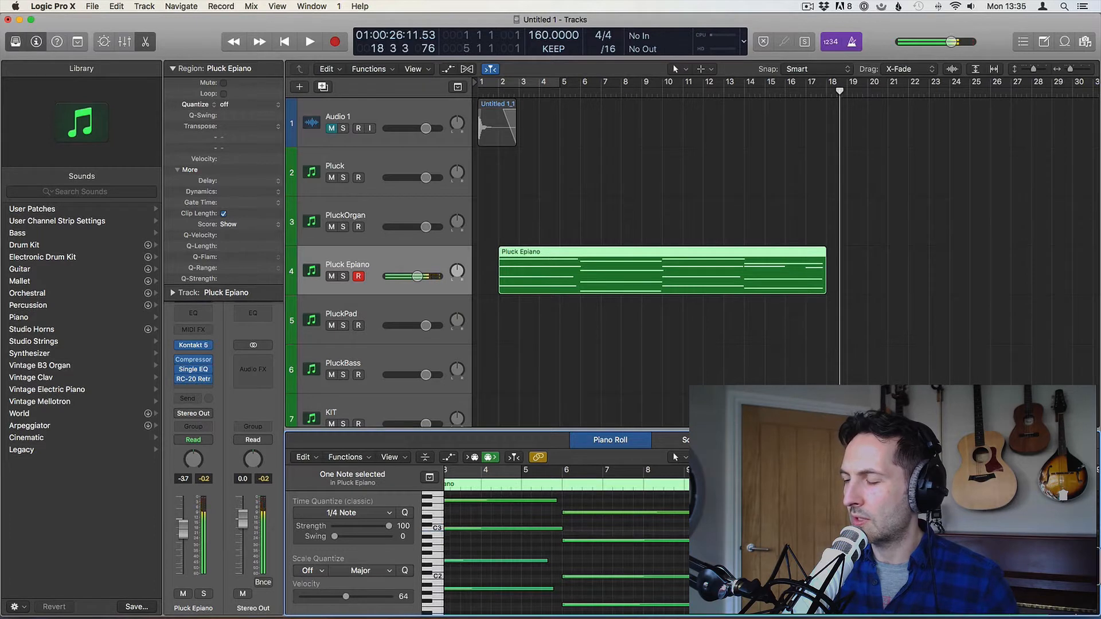
{"action": "left_click", "coordinate": [876, 390]}
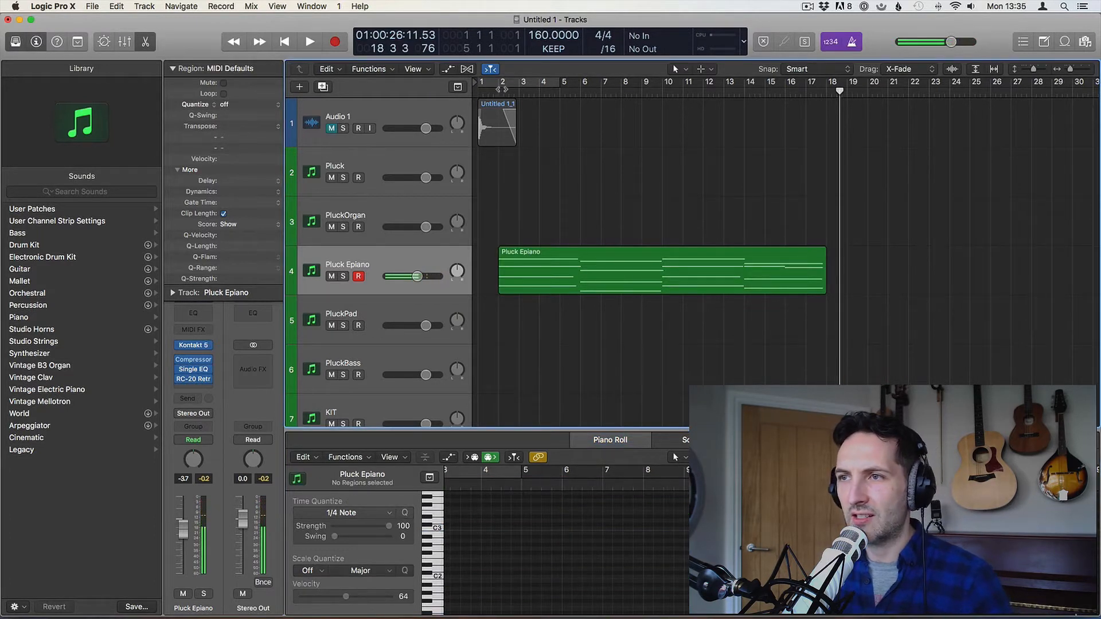
Play back the Pluck Epiano part from its beginning without the metronome, jump ahead to about bar 14, and stop
{"action": "left_click_drag", "start_coordinate": [501, 84], "coordinate": [501, 94]}
{"action": "left_click", "coordinate": [498, 91]}
{"action": "left_click", "coordinate": [504, 81]}
{"action": "key", "text": "space"}
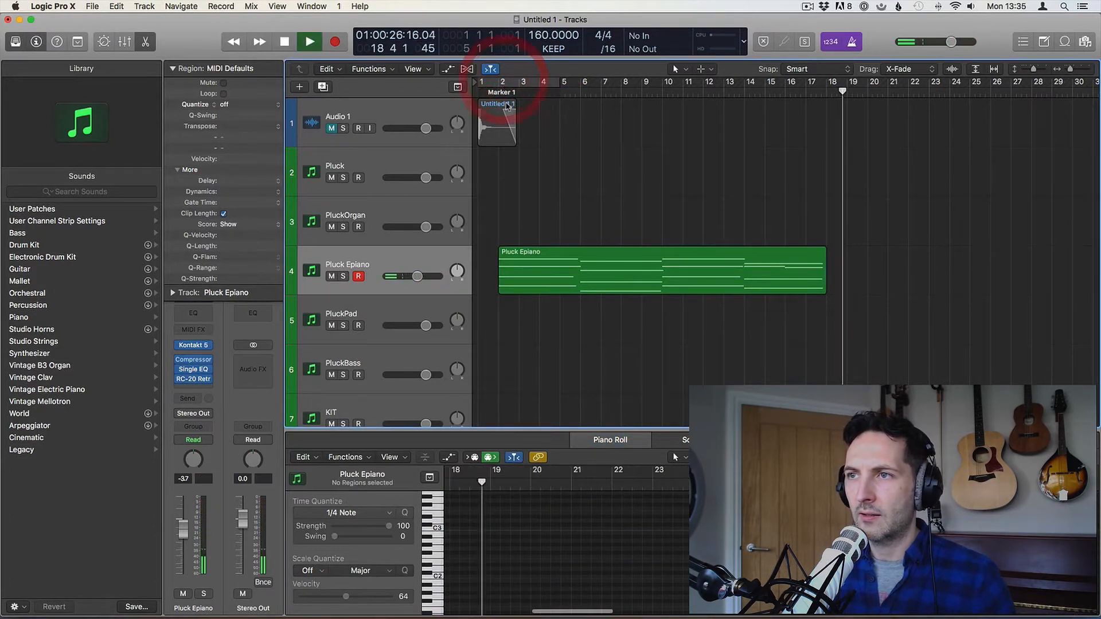
{"action": "left_click", "coordinate": [494, 91]}
{"action": "left_click", "coordinate": [585, 240]}
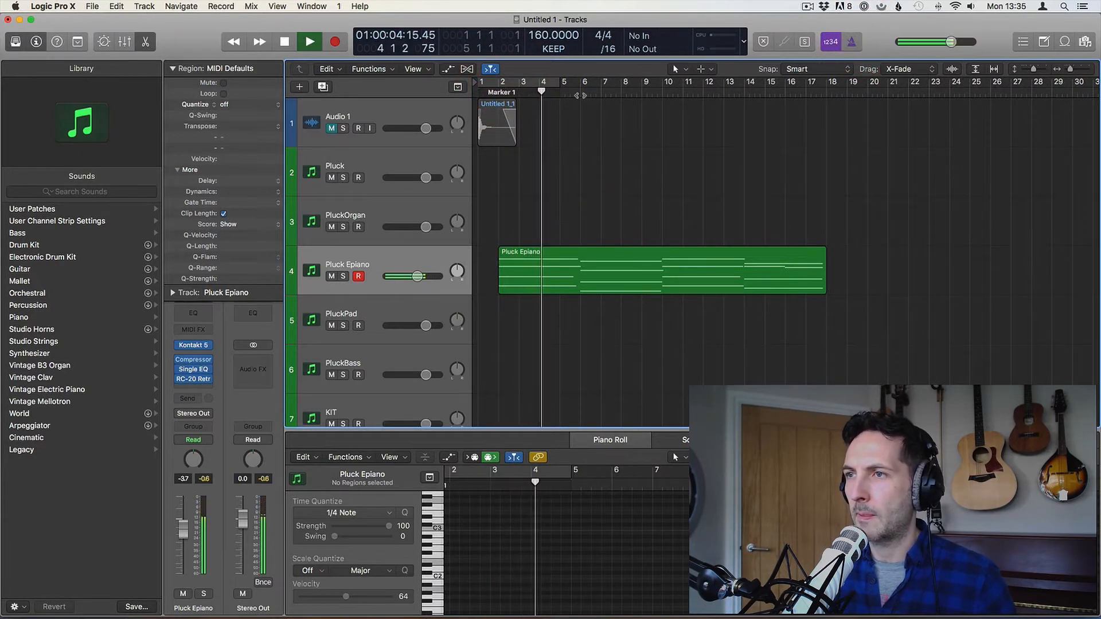
{"action": "left_click", "coordinate": [745, 90]}
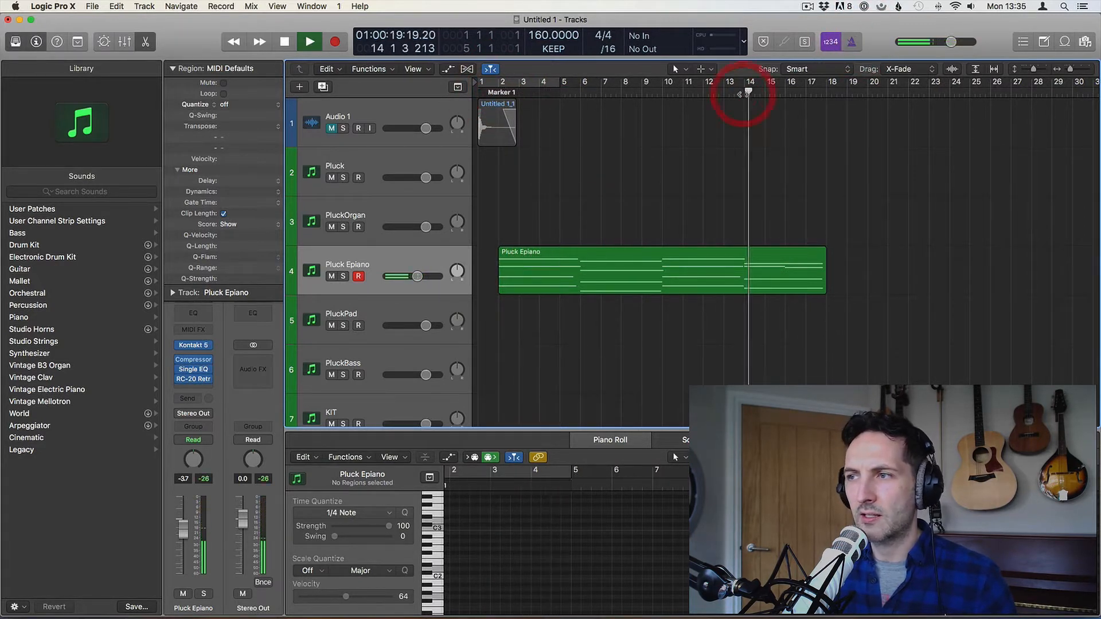
{"action": "left_click", "coordinate": [669, 212]}
{"action": "key", "text": "space"}
Move the Pluck Epiano region one bar earlier to start at bar 1, select the PluckOrgan track, and return to the start
{"action": "left_click_drag", "start_coordinate": [586, 275], "coordinate": [566, 276]}
{"action": "left_click", "coordinate": [646, 143]}
{"action": "left_click_drag", "start_coordinate": [1070, 69], "coordinate": [1069, 69]}
{"action": "left_click", "coordinate": [355, 212]}
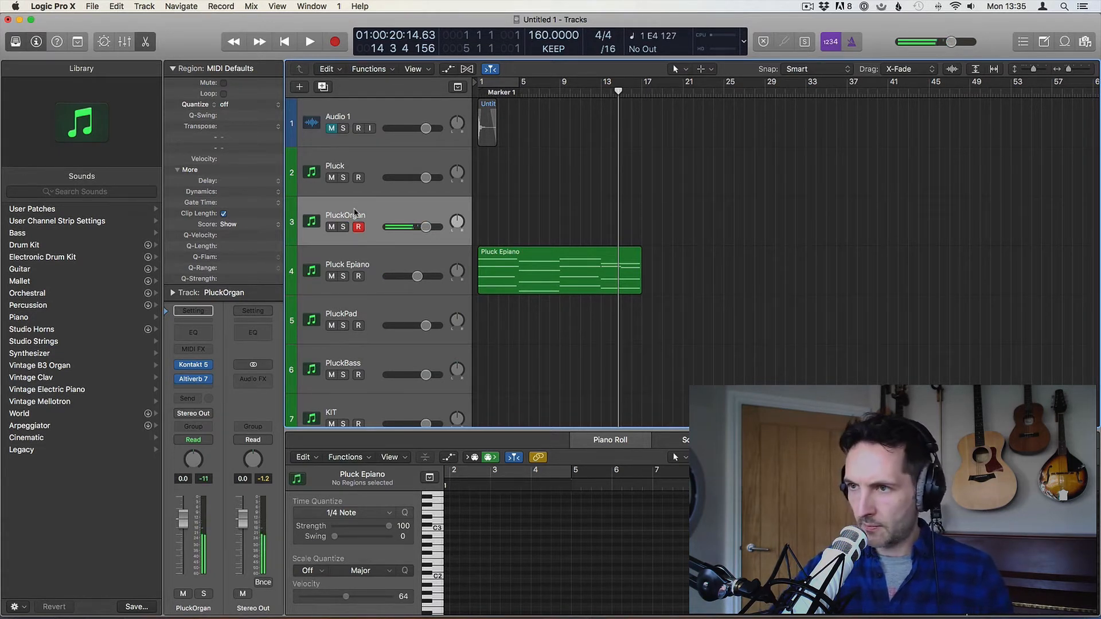
{"action": "key", "text": "Return"}
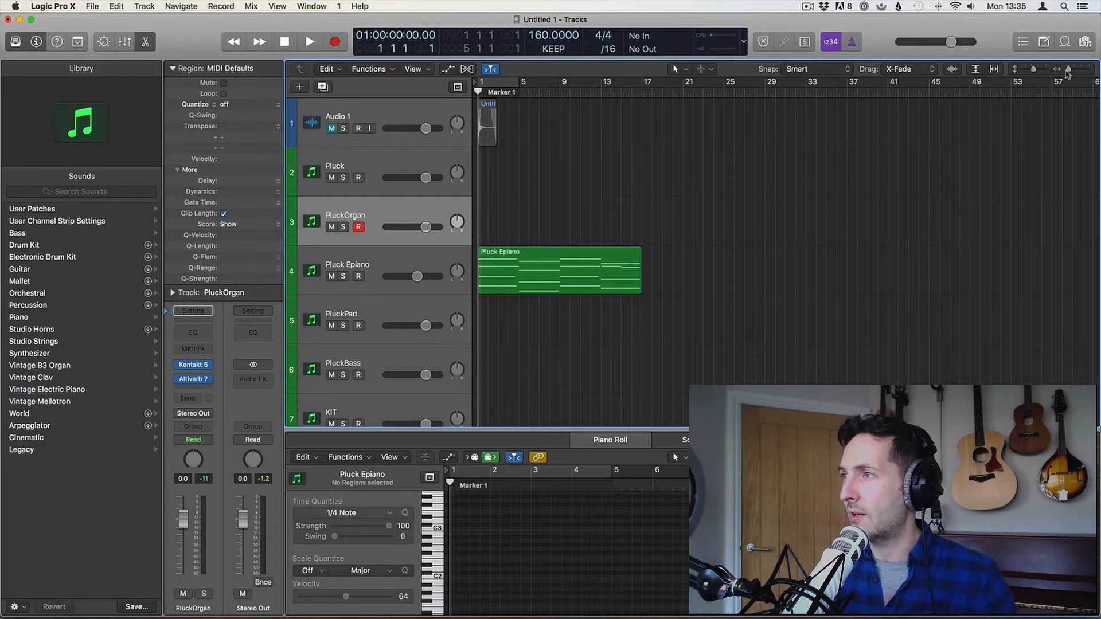
Duplicate the Pluck Epiano region directly after itself and shift both regions four bars later to start at bar 5
{"action": "key", "text": "super+Left"}
{"action": "left_click_drag", "start_coordinate": [513, 279], "coordinate": [598, 279]}
{"action": "left_click", "coordinate": [504, 279], "text": "shift"}
{"action": "left_click_drag", "start_coordinate": [504, 280], "coordinate": [527, 279]}
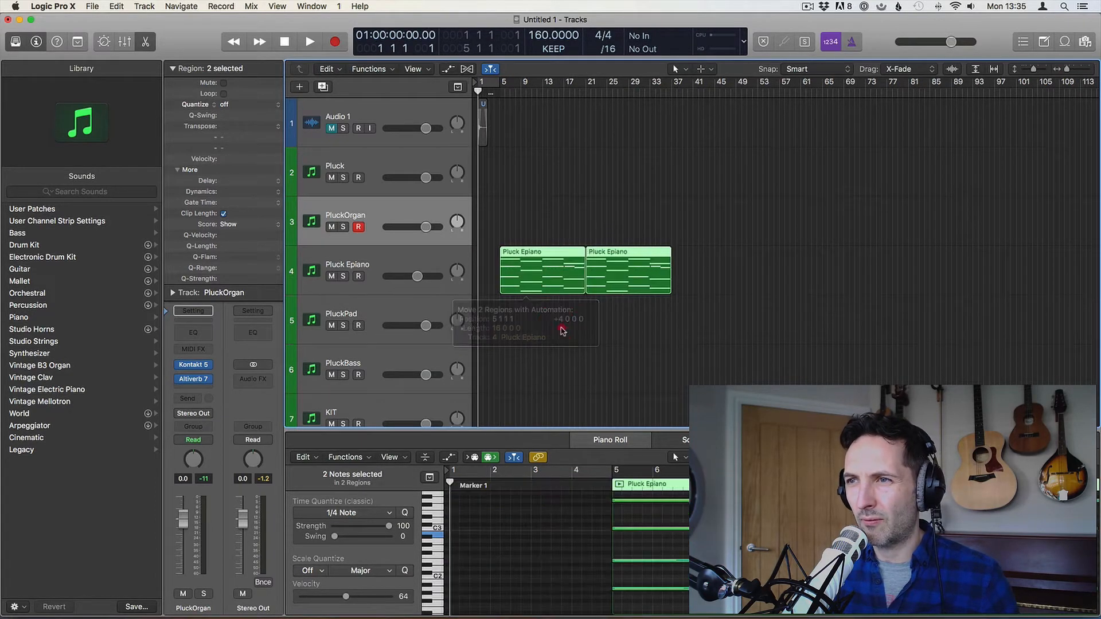
{"action": "left_click", "coordinate": [561, 319]}
Record a held two-note chord on the PluckPad track from the start of the project
{"action": "scroll", "coordinate": [402, 287], "scroll_direction": "down", "scroll_amount": 1}
{"action": "left_click", "coordinate": [353, 276]}
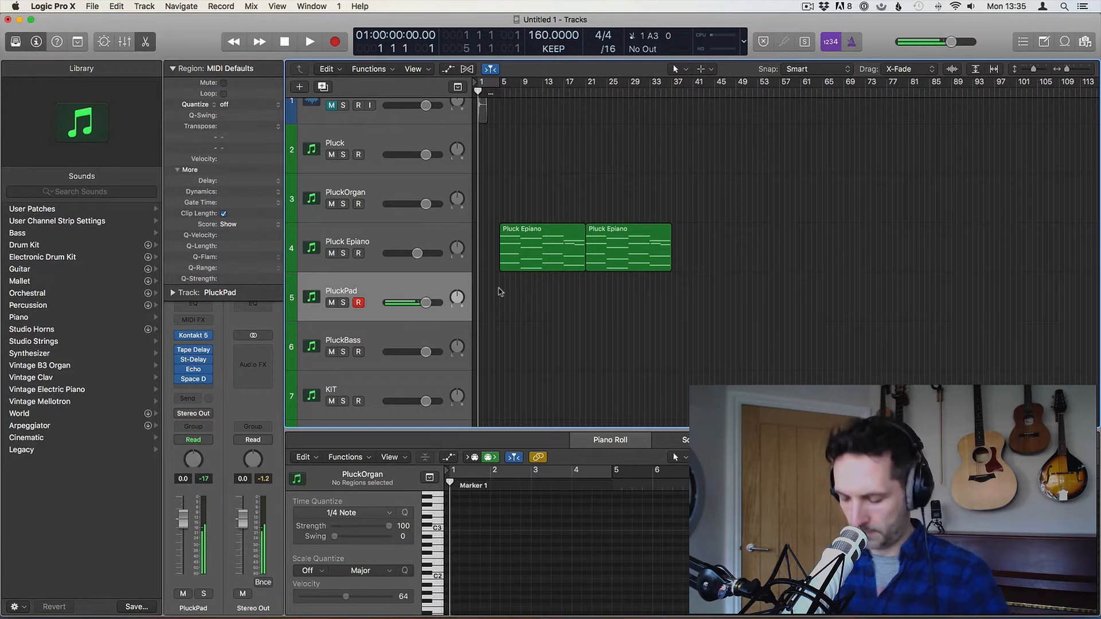
{"action": "key", "text": "r"}
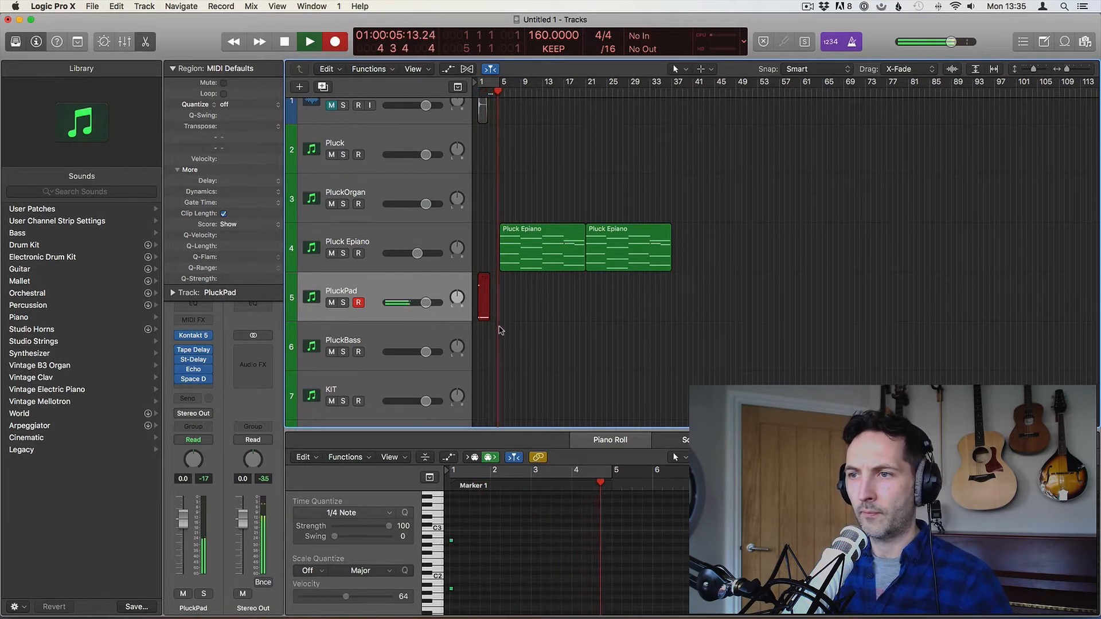
{"action": "key", "text": "space"}
Lengthen both notes of the recorded PluckPad region to reach the end of the region
{"action": "left_click", "coordinate": [486, 254]}
{"action": "left_click", "coordinate": [485, 279]}
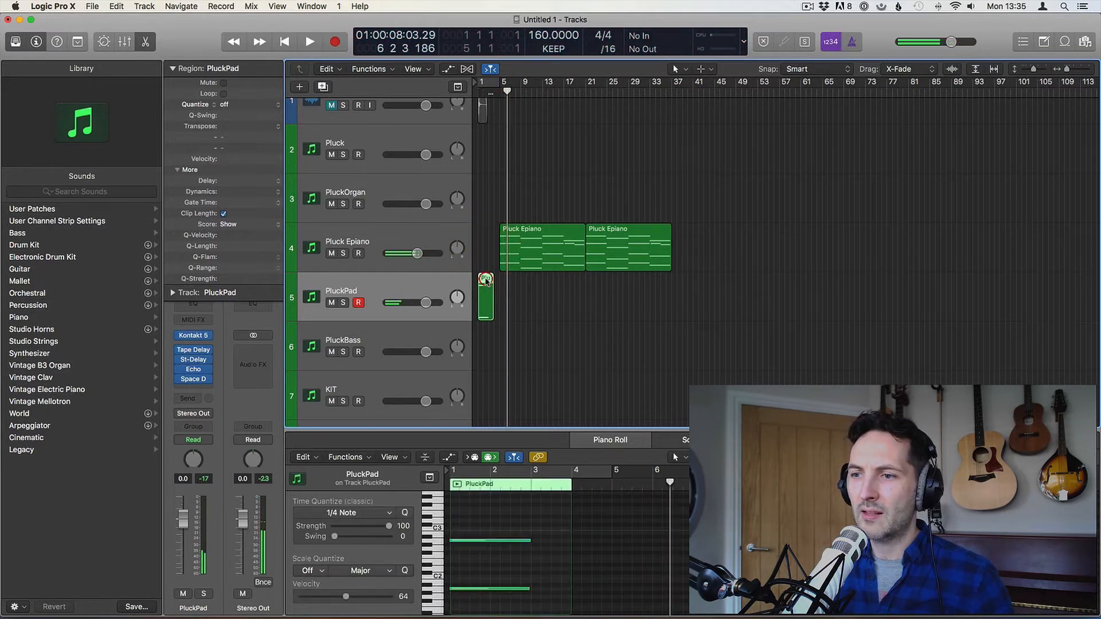
{"action": "left_click", "coordinate": [512, 528]}
{"action": "key", "text": "super+a"}
{"action": "left_click_drag", "start_coordinate": [527, 541], "coordinate": [571, 542]}
{"action": "left_click", "coordinate": [530, 523]}
{"action": "key", "text": "super+a"}
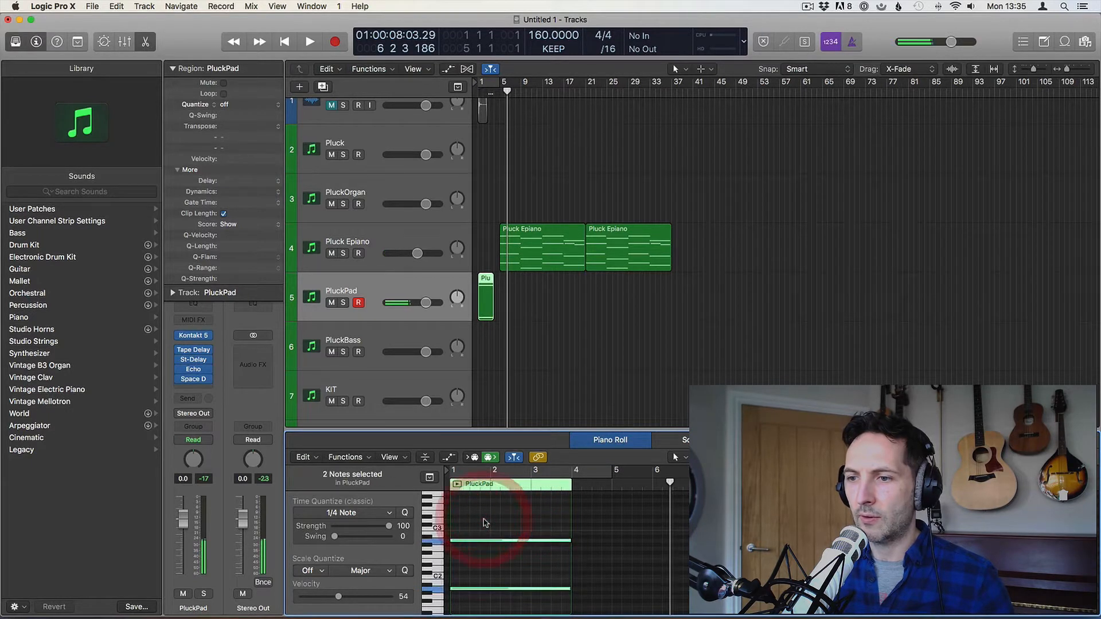
Extend the PluckPad region to bar 6 and add a copy of its upper note an octave higher
{"action": "left_click_drag", "start_coordinate": [488, 315], "coordinate": [504, 316]}
{"action": "left_click", "coordinate": [519, 512]}
{"action": "left_click", "coordinate": [481, 540]}
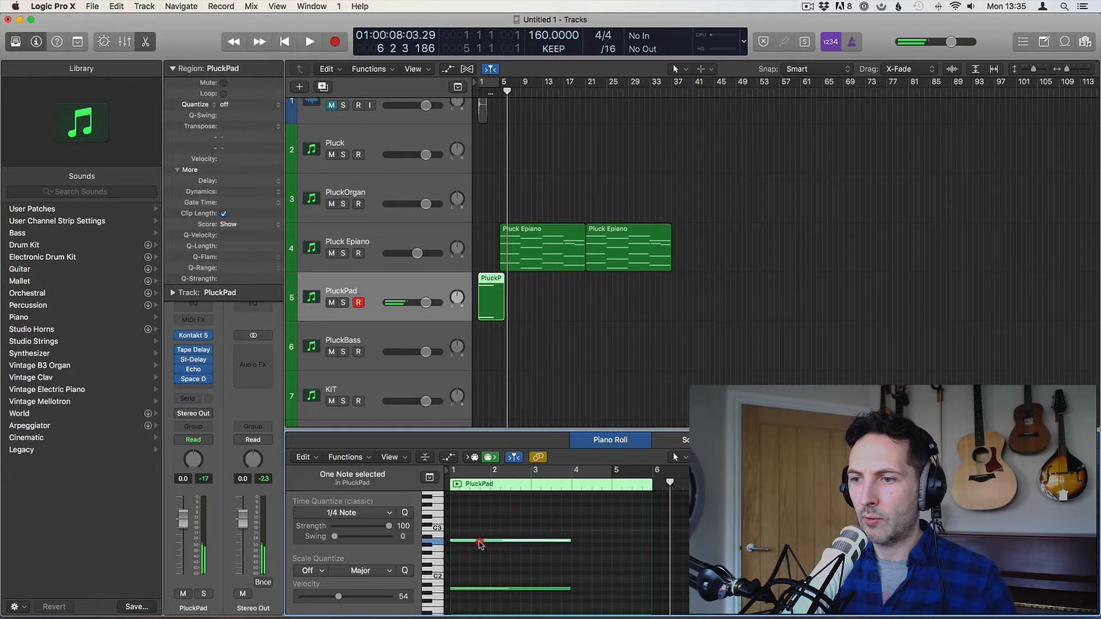
Play the arrangement from the start to hear the pad intro, with the PluckPad region deselected
{"action": "key", "text": "Return"}
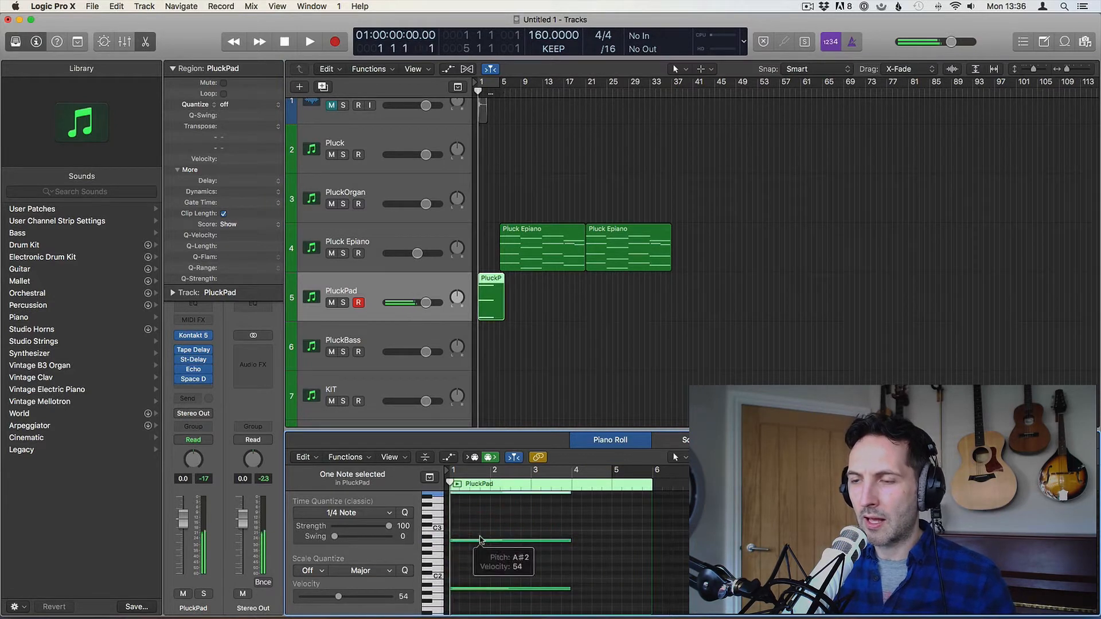
{"action": "key", "text": "space"}
{"action": "left_click", "coordinate": [529, 334]}
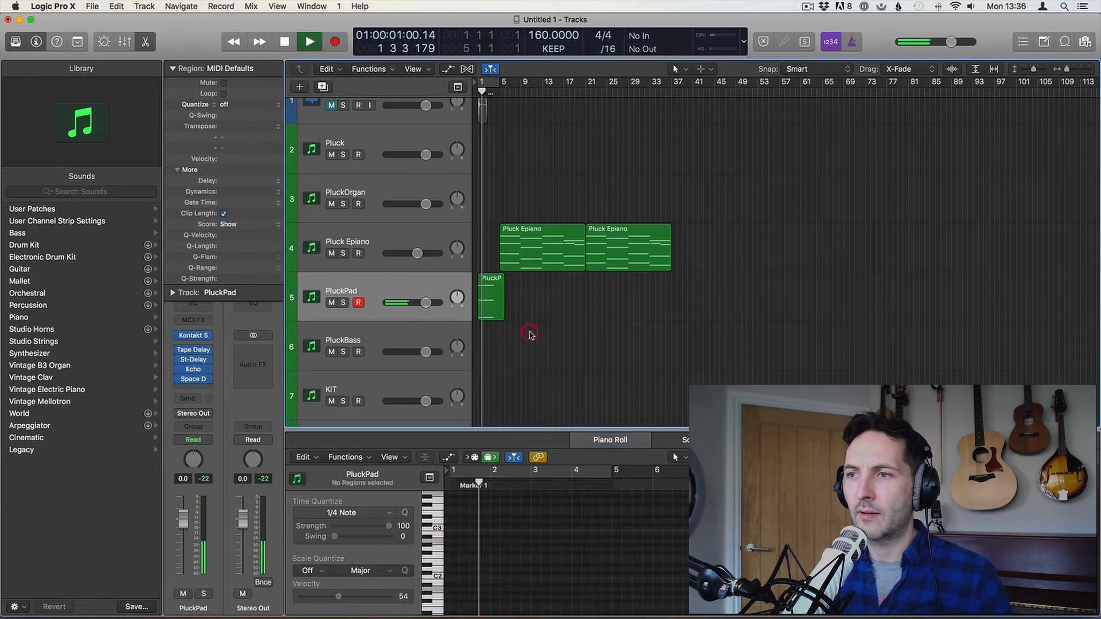
Check the PluckPad region's notes in the Piano Roll during playback, and close the editor
{"action": "left_click", "coordinate": [497, 313]}
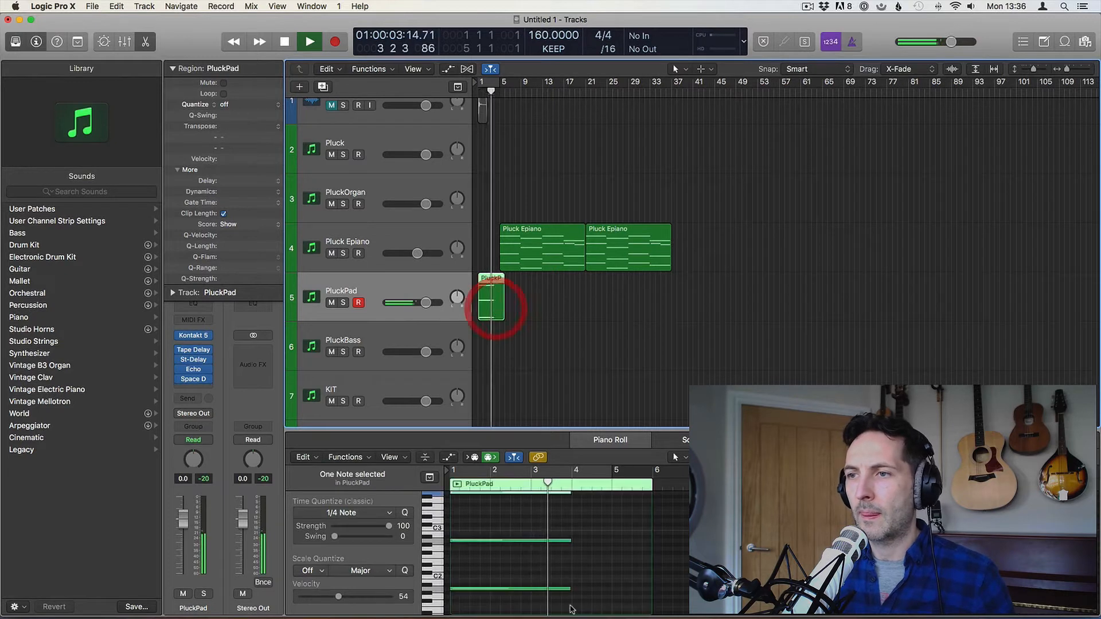
{"action": "left_click", "coordinate": [577, 525]}
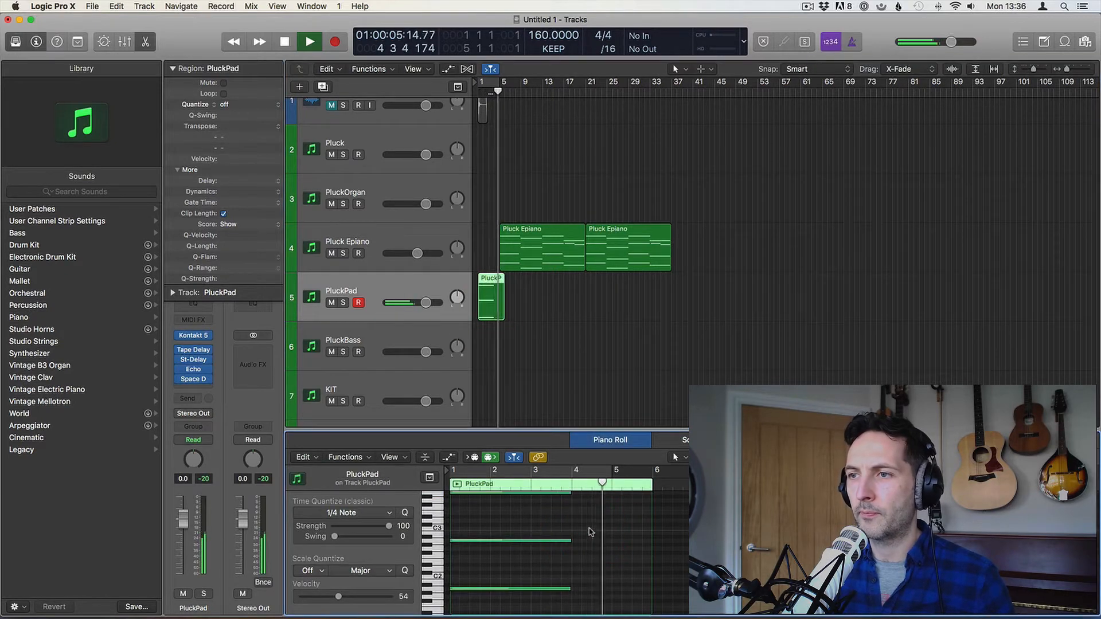
{"action": "left_click", "coordinate": [524, 304]}
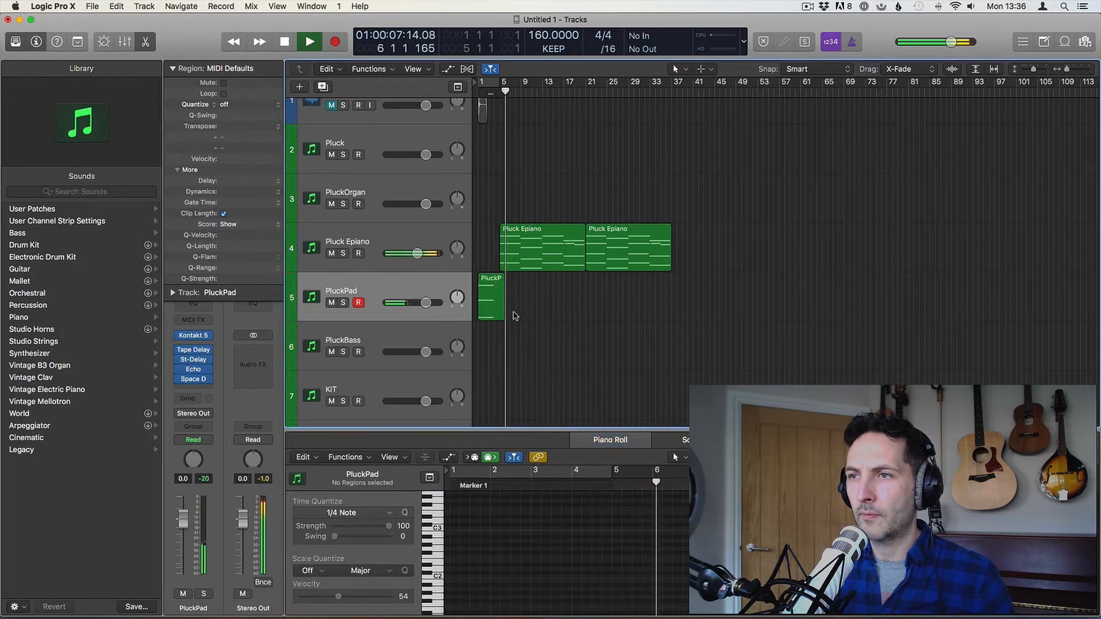
{"action": "key", "text": "e"}
{"action": "left_click", "coordinate": [553, 214]}
{"action": "left_click", "coordinate": [538, 340]}
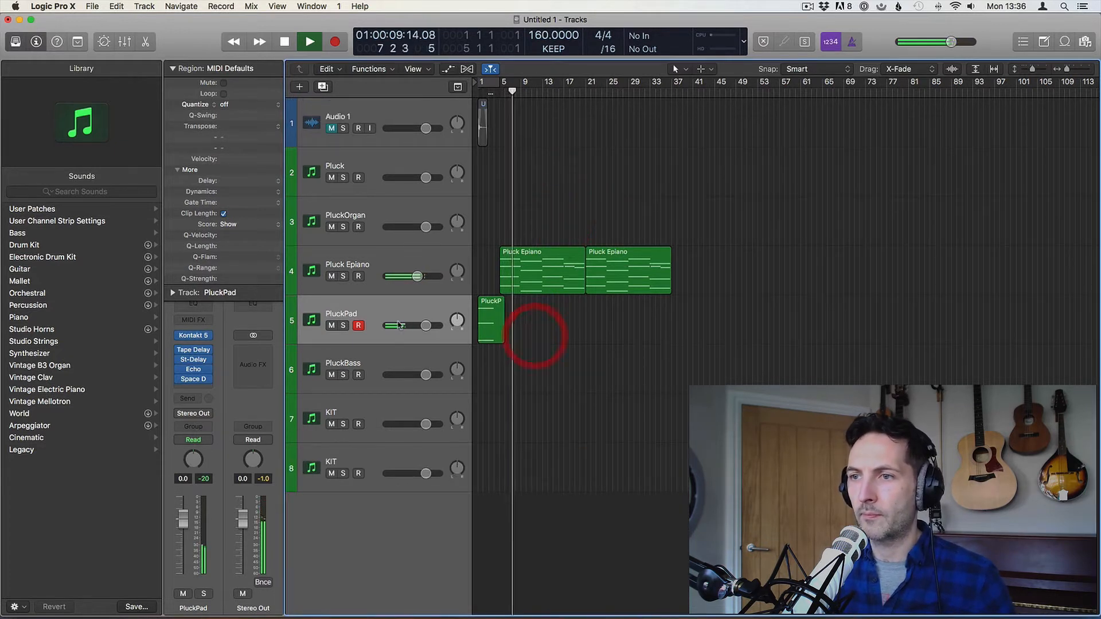
Shorten the PluckPad region so it ends at bar 5, where the first Pluck Epiano region begins
{"action": "left_click", "coordinate": [529, 308]}
{"action": "left_click_drag", "start_coordinate": [521, 319], "coordinate": [509, 319]}
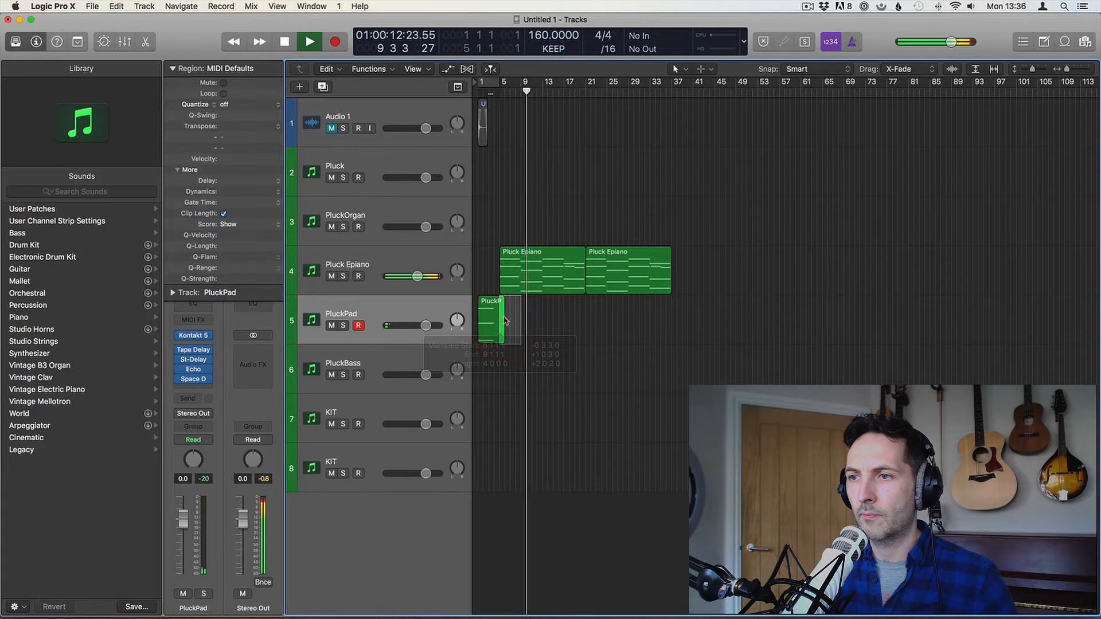
{"action": "left_click", "coordinate": [504, 321]}
{"action": "key", "text": "Delete"}
{"action": "left_click", "coordinate": [393, 302]}
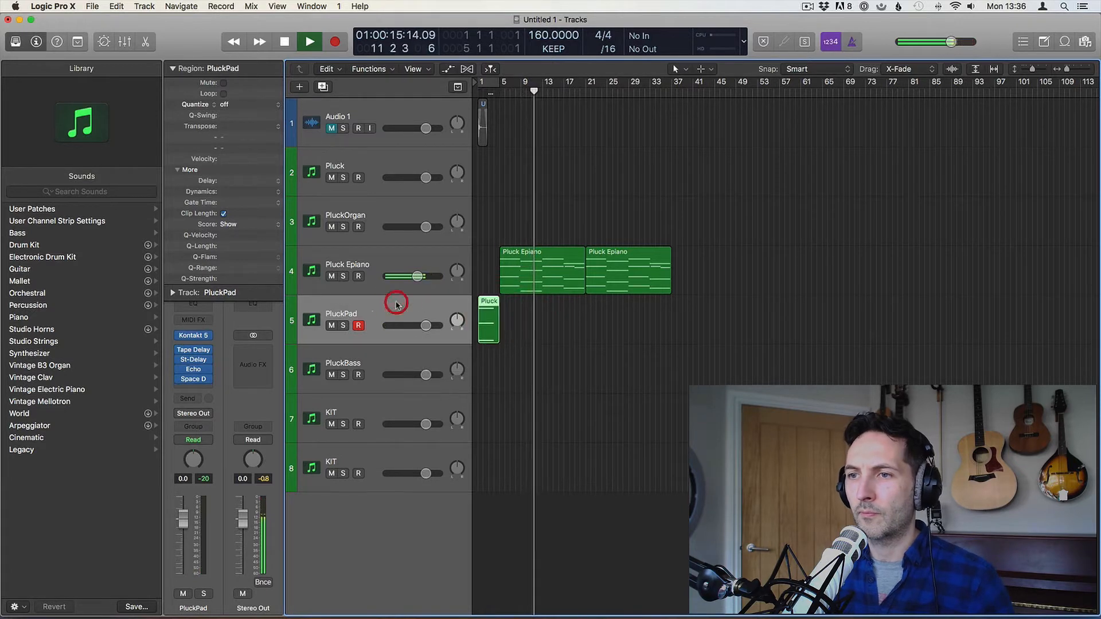
Stop playback, duplicate the PluckPad track, and remove Tape Delay, St-Delay and Echo from the copy
{"action": "key", "text": "space"}
{"action": "key", "text": "super+d"}
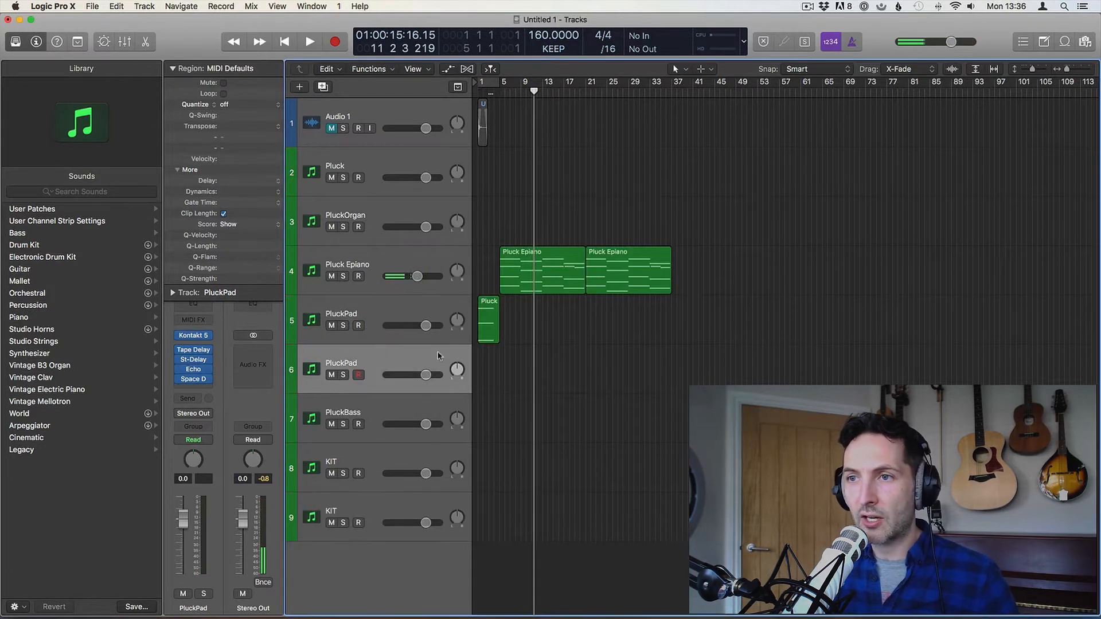
{"action": "mouse_move", "coordinate": [208, 354]}
{"action": "left_click_drag", "start_coordinate": [208, 351], "coordinate": [216, 386]}
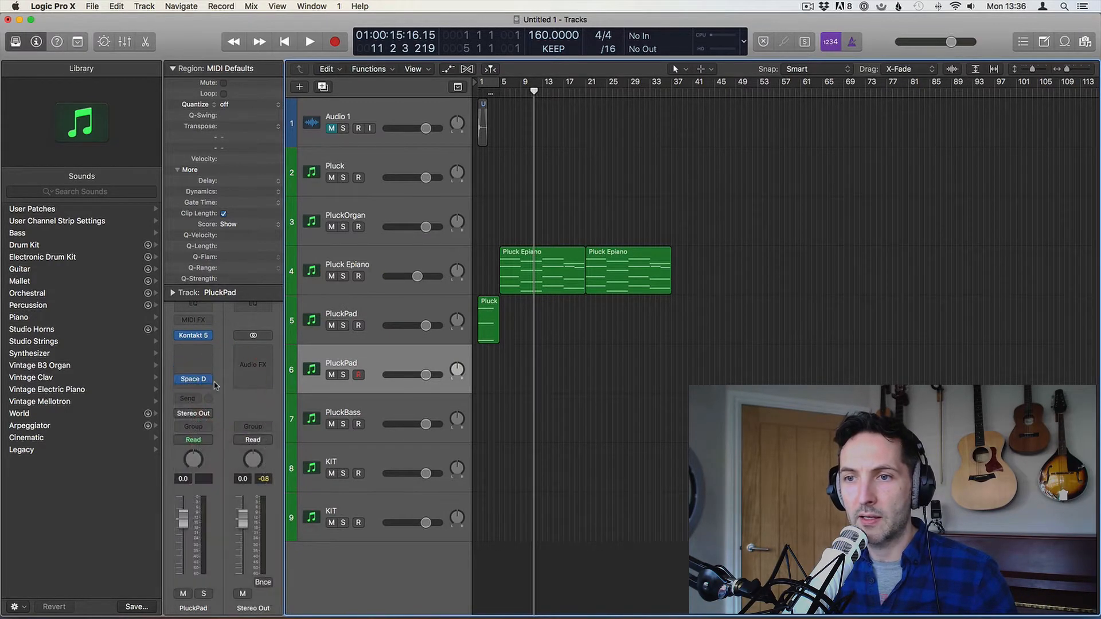
Replace Space Designer on the duplicated PluckPad track with the ValhallaSupermassive plug-in from Valhalla DSP
{"action": "left_click", "coordinate": [209, 384]}
{"action": "mouse_move", "coordinate": [241, 607]}
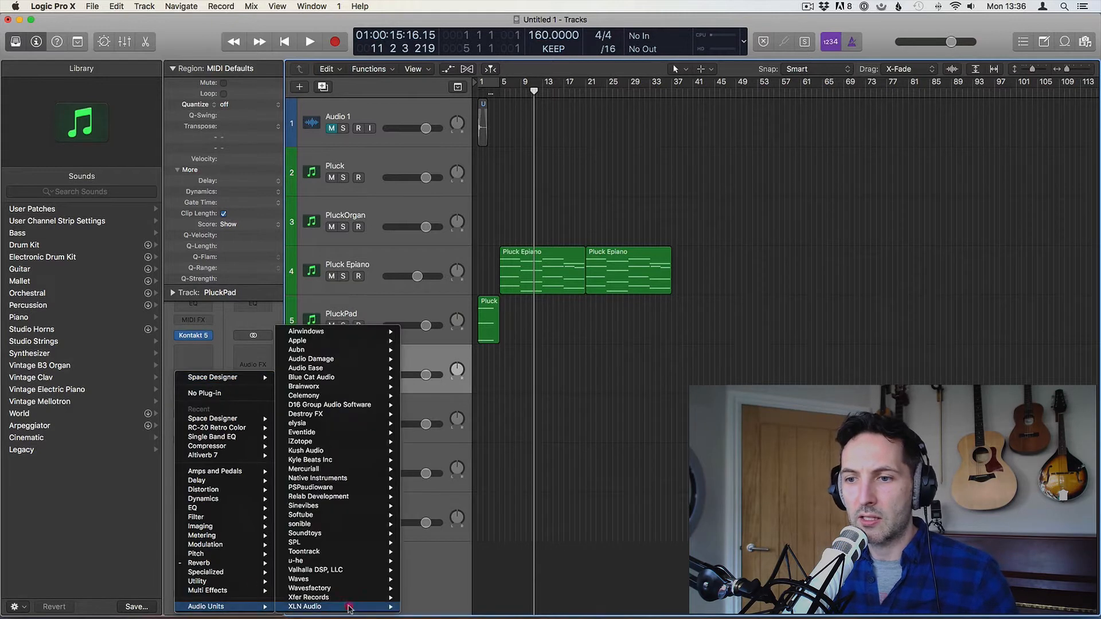
{"action": "mouse_move", "coordinate": [346, 598]}
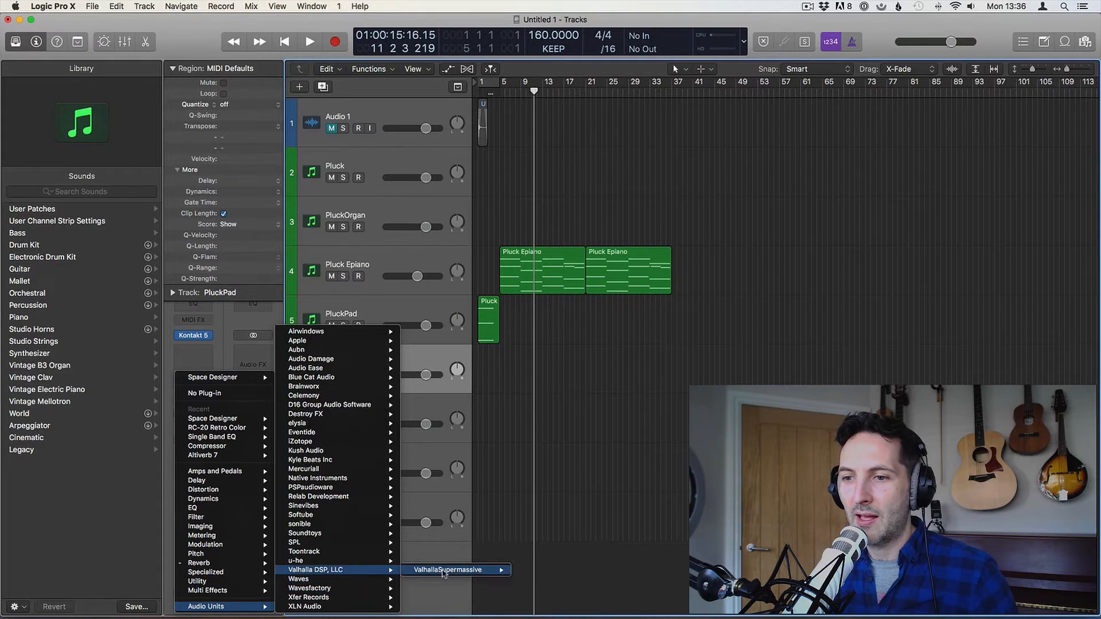
{"action": "left_click", "coordinate": [536, 572]}
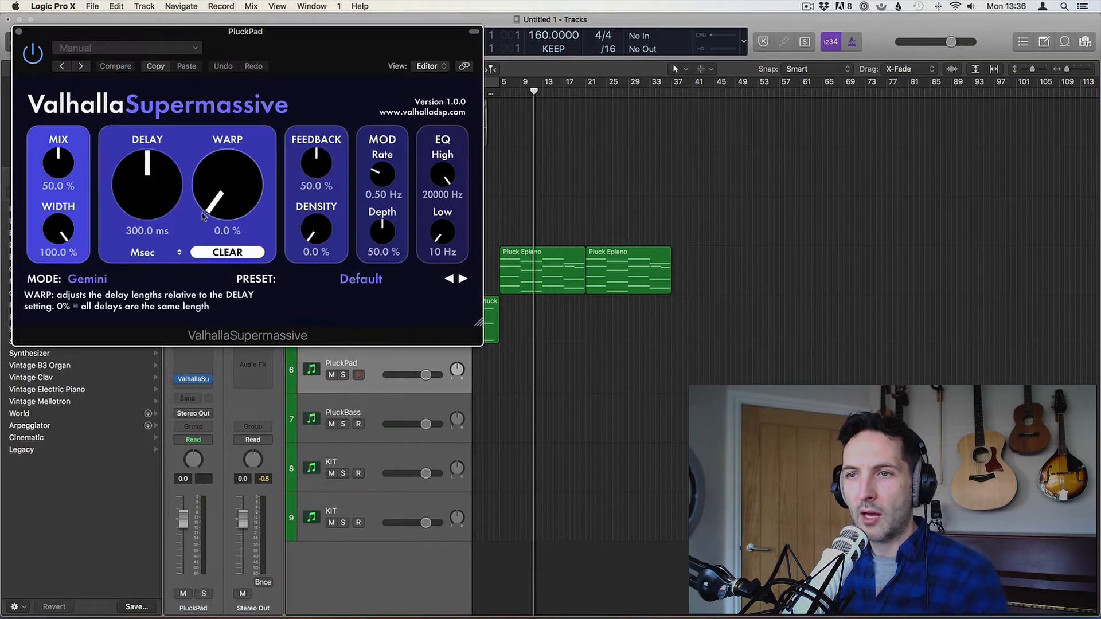
Try the BensonArizona preset from ValhallaSupermassive's Z-Massive reverbs on the duplicated PluckPad track
{"action": "left_click", "coordinate": [360, 280]}
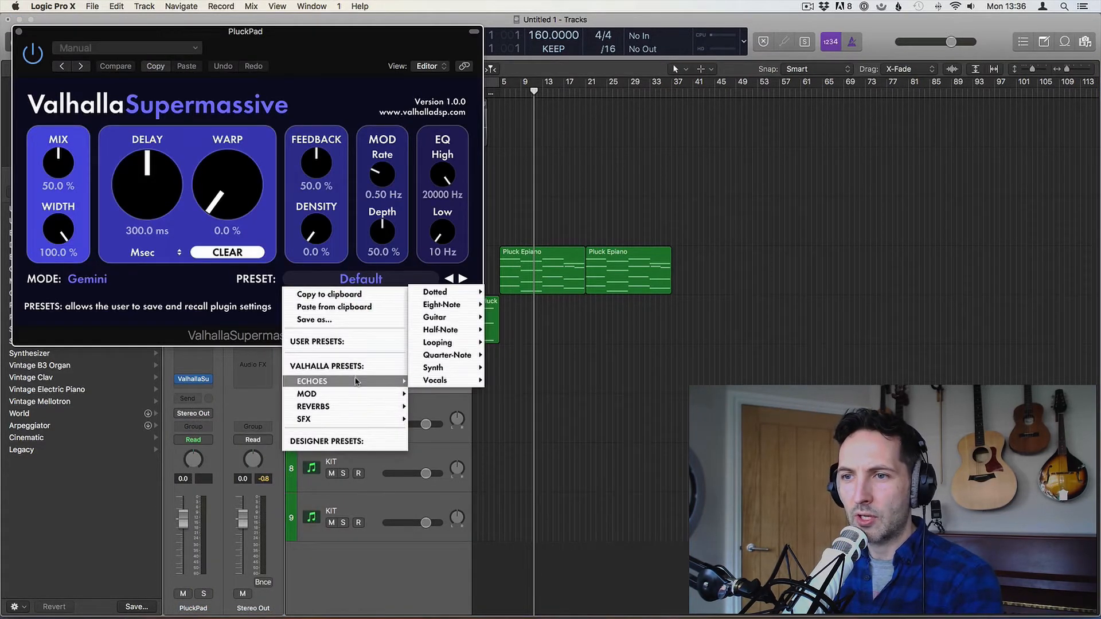
{"action": "mouse_move", "coordinate": [356, 406]}
{"action": "mouse_move", "coordinate": [446, 408]}
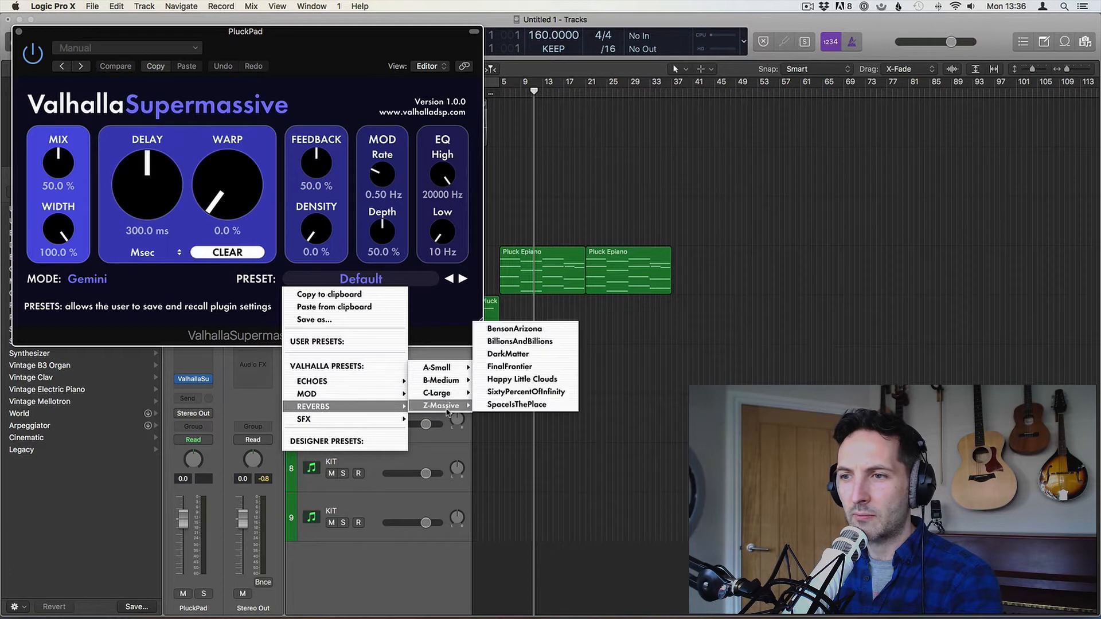
{"action": "left_click", "coordinate": [525, 322]}
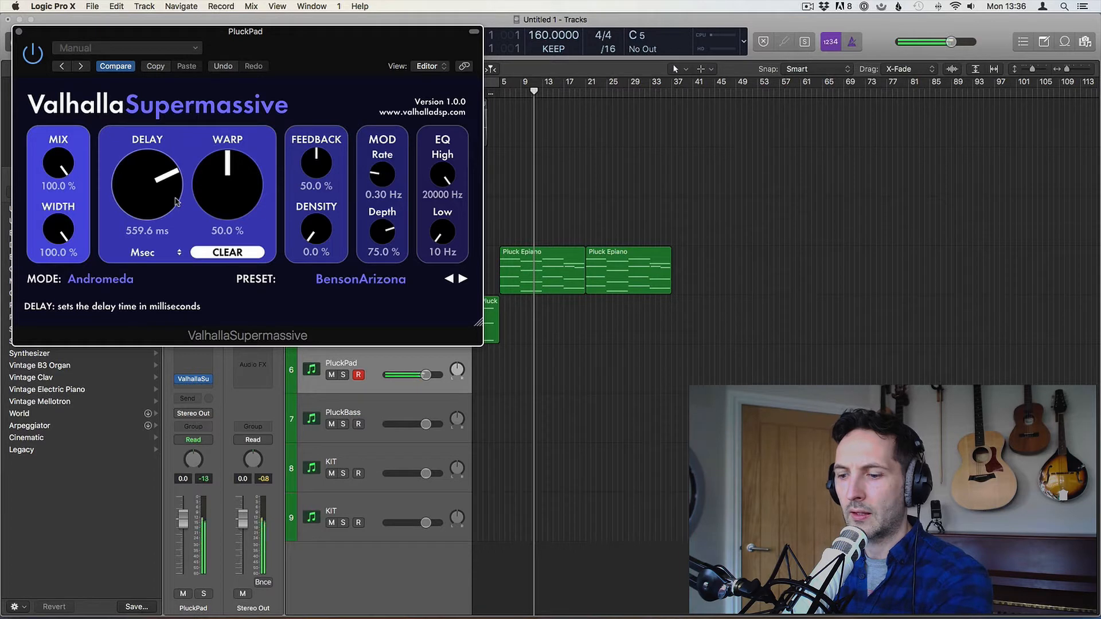
Load the BillionsAndBillions preset in ValhallaSupermassive, set the mix to 100%, and close the plug-in window
{"action": "left_click", "coordinate": [362, 279]}
{"action": "left_click", "coordinate": [462, 279]}
{"action": "left_click", "coordinate": [462, 279]}
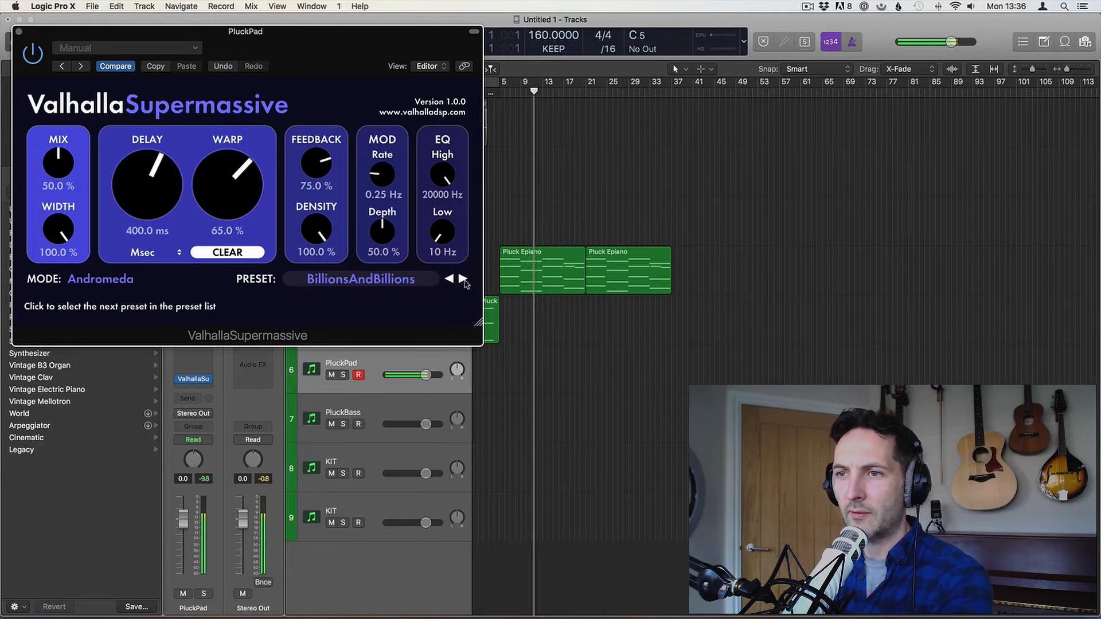
{"action": "left_click_drag", "start_coordinate": [58, 163], "coordinate": [50, 14]}
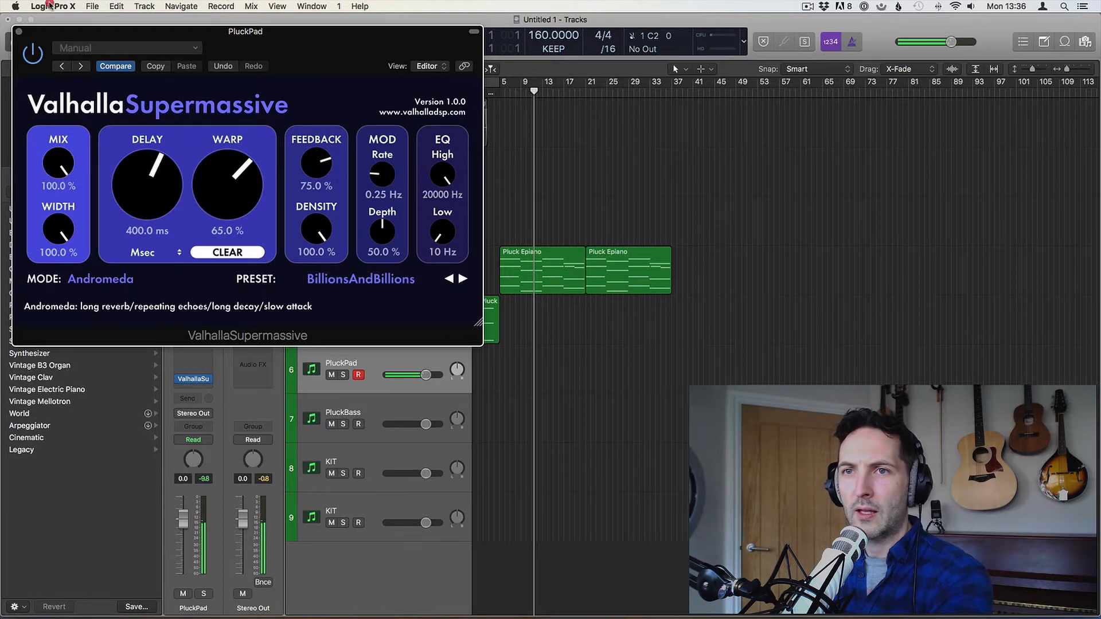
{"action": "left_click", "coordinate": [19, 32]}
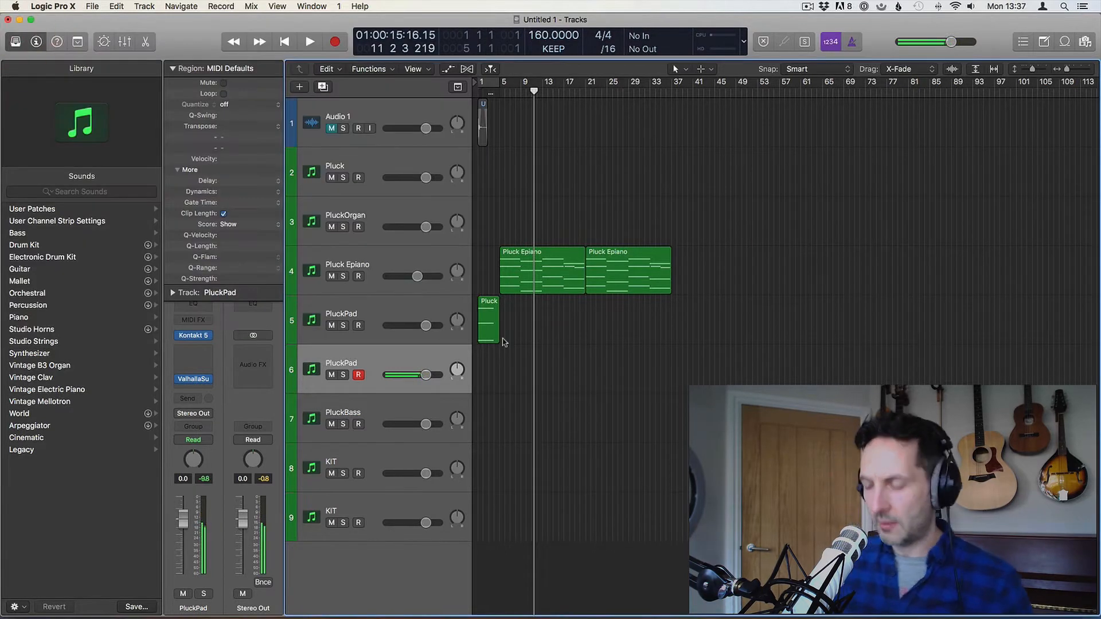
Copy the first Pluck Epiano region to bar 1 of the duplicated PluckPad track and set that track's volume to -4.2 dB during playback
{"action": "left_click_drag", "start_coordinate": [521, 275], "coordinate": [500, 372]}
{"action": "key", "text": "space"}
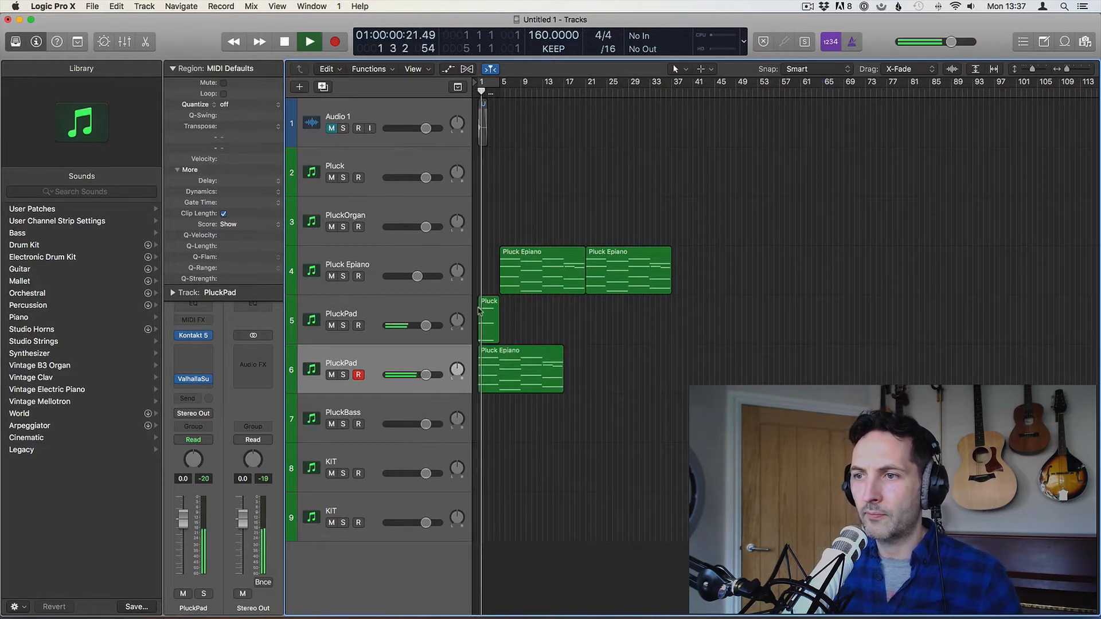
{"action": "left_click_drag", "start_coordinate": [426, 376], "coordinate": [416, 376]}
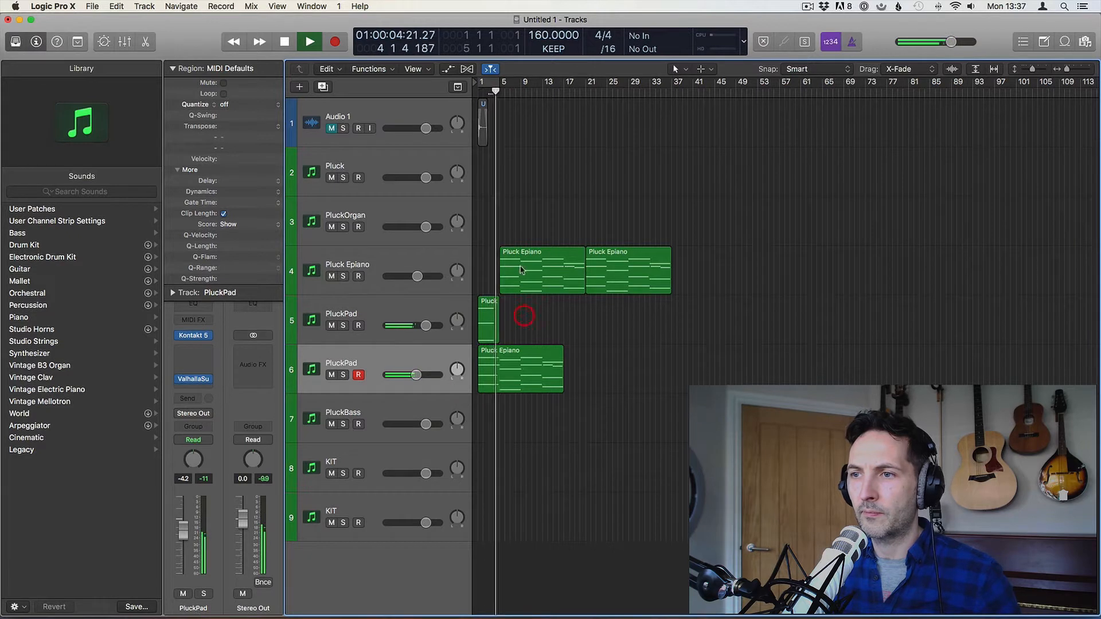
Move both Pluck Epiano regions to start at bar 17 and play the arrangement from the beginning
{"action": "key", "text": "space"}
{"action": "left_click_drag", "start_coordinate": [528, 267], "coordinate": [600, 271]}
{"action": "left_click", "coordinate": [593, 266], "text": "shift"}
{"action": "left_click", "coordinate": [602, 320]}
{"action": "key", "text": "Return"}
{"action": "key", "text": "space"}
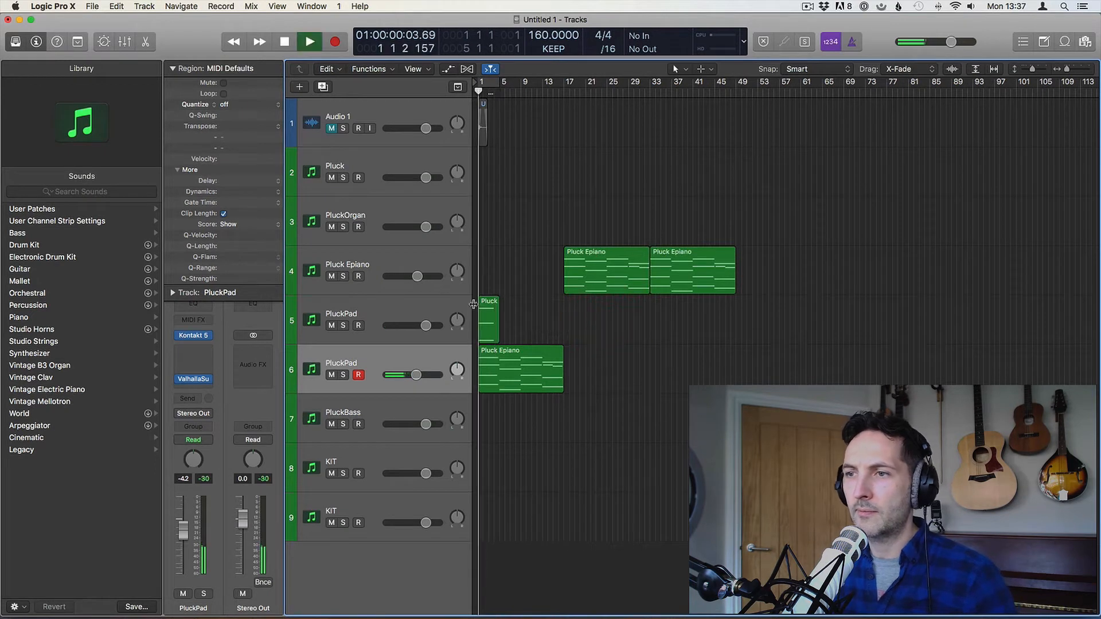
Copy the chord region onto the original PluckPad track at bar 1, replacing the short pad region, and set that track's volume to -5.2 dB
{"action": "left_click", "coordinate": [331, 326]}
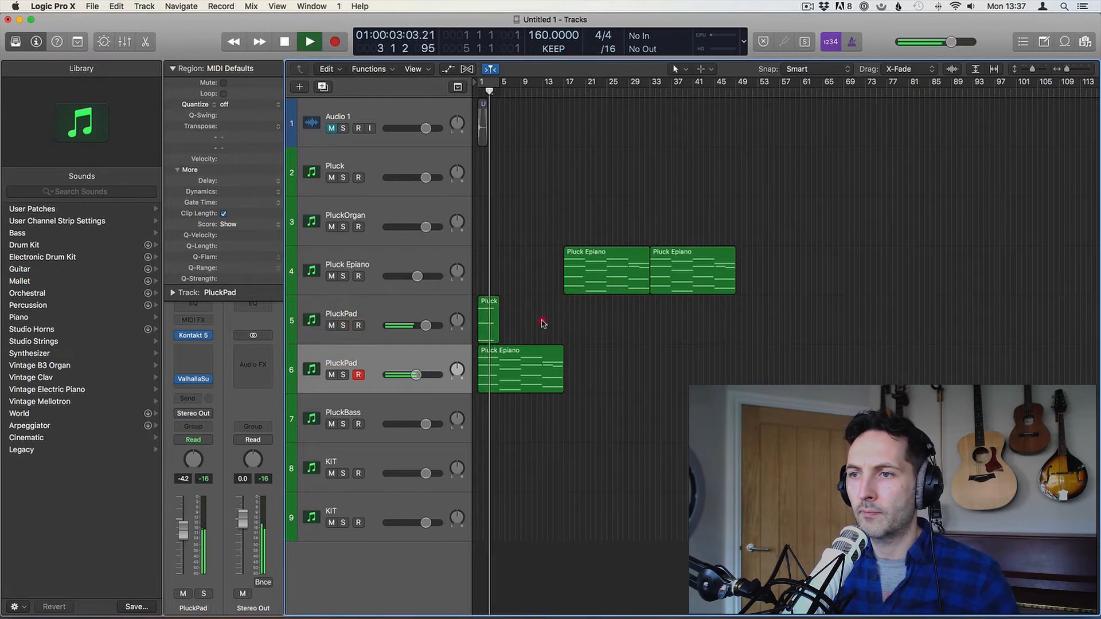
{"action": "left_click_drag", "start_coordinate": [488, 367], "coordinate": [486, 327]}
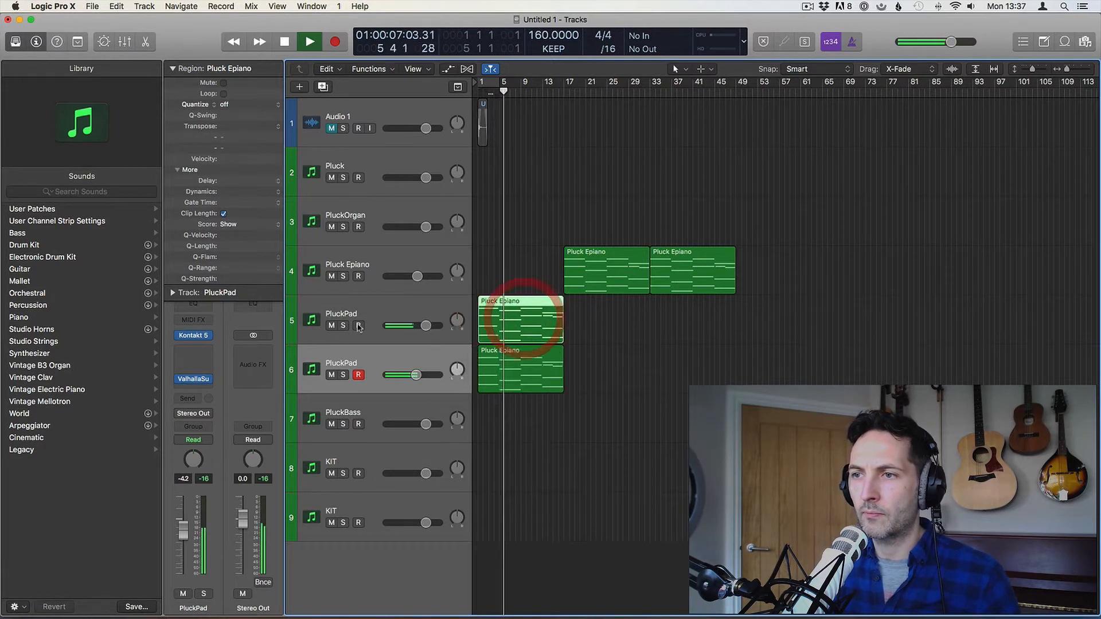
{"action": "left_click_drag", "start_coordinate": [392, 328], "coordinate": [380, 328]}
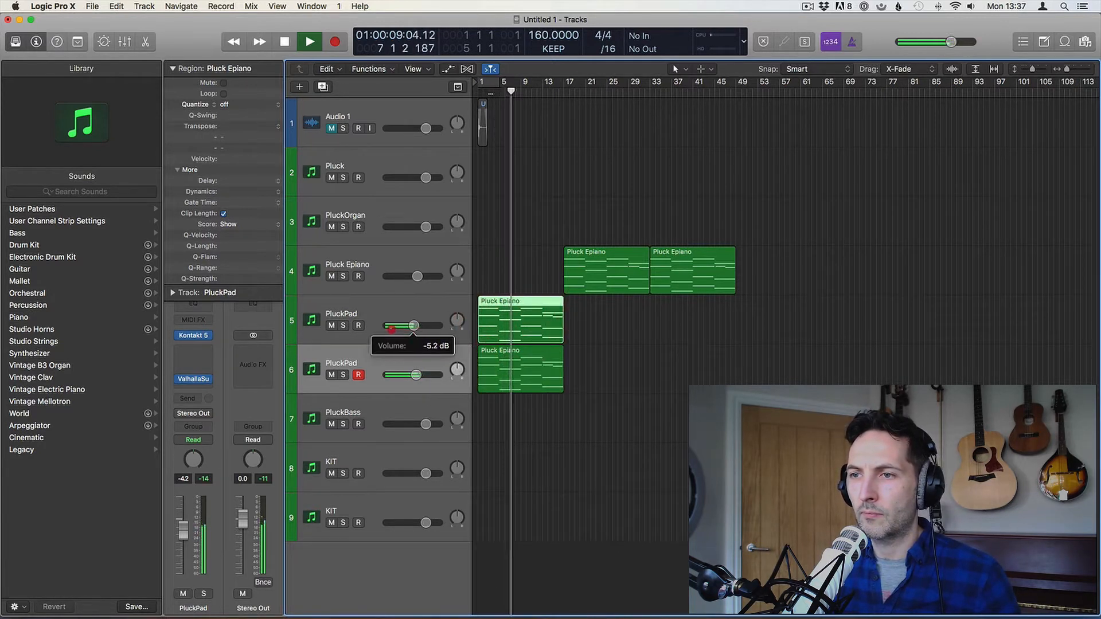
{"action": "left_click", "coordinate": [501, 242]}
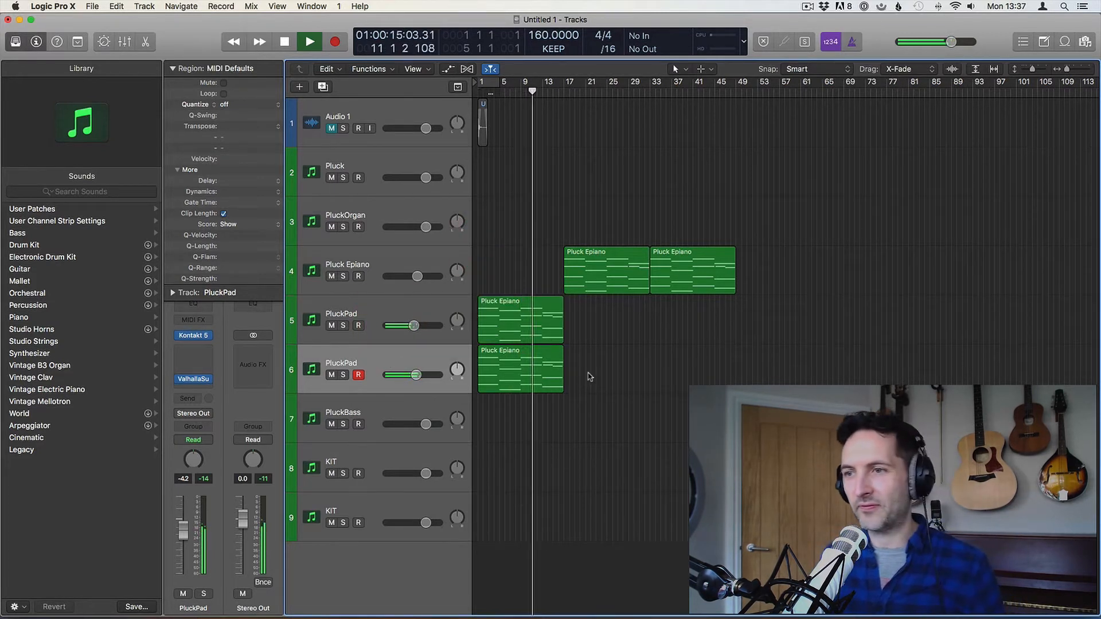
Copy the chord regions on both PluckPad tracks to bar 17, directly after the originals, while playback continues
{"action": "left_click_drag", "start_coordinate": [587, 376], "coordinate": [589, 323]}
{"action": "left_click", "coordinate": [523, 265]}
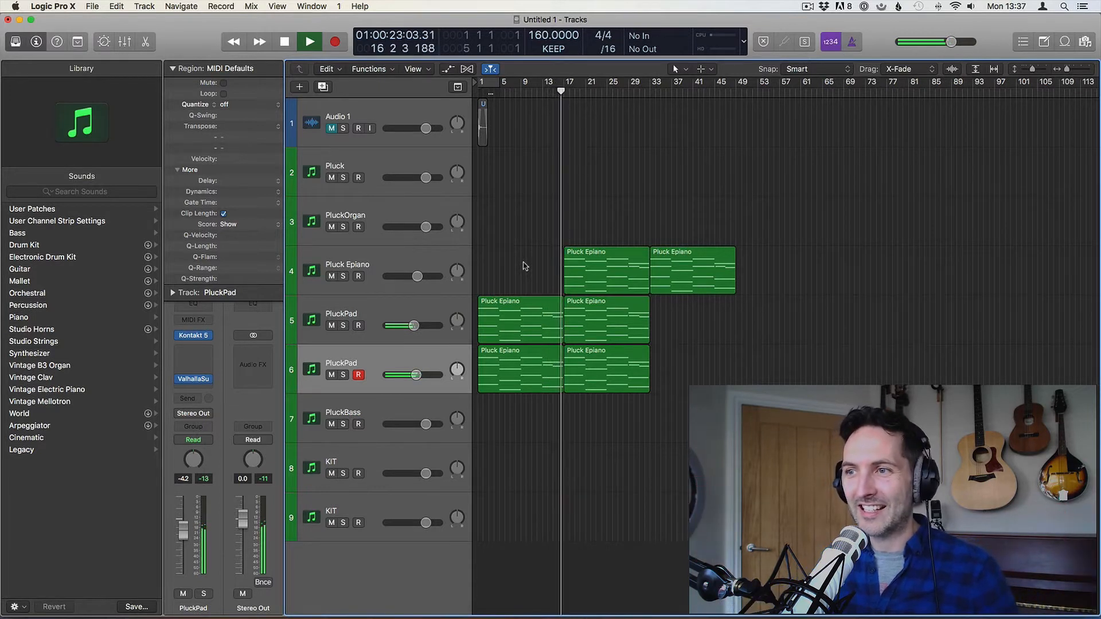
{"action": "left_click", "coordinate": [536, 270]}
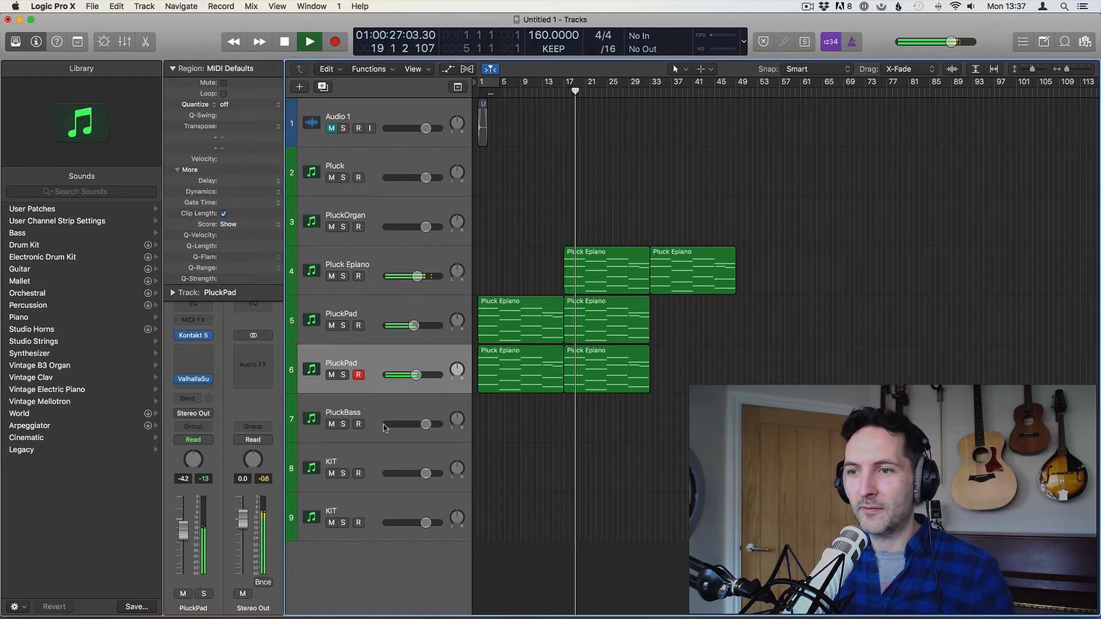
Record a bass line on the PluckBass track from bar 17 through bar 32
{"action": "left_click", "coordinate": [317, 418]}
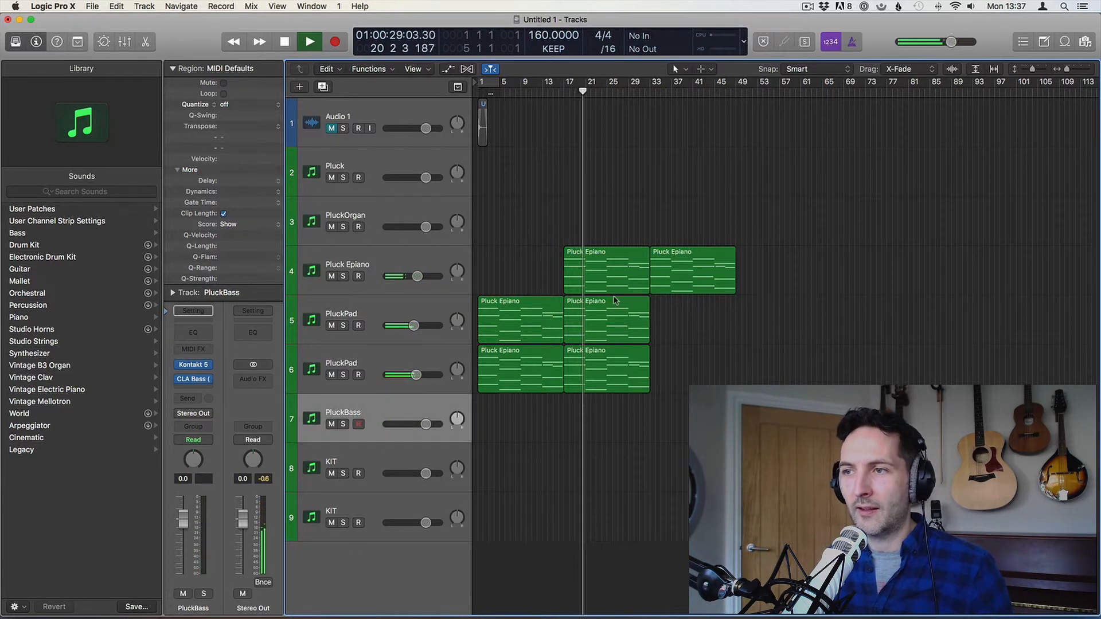
{"action": "left_click", "coordinate": [517, 250]}
{"action": "key", "text": "space"}
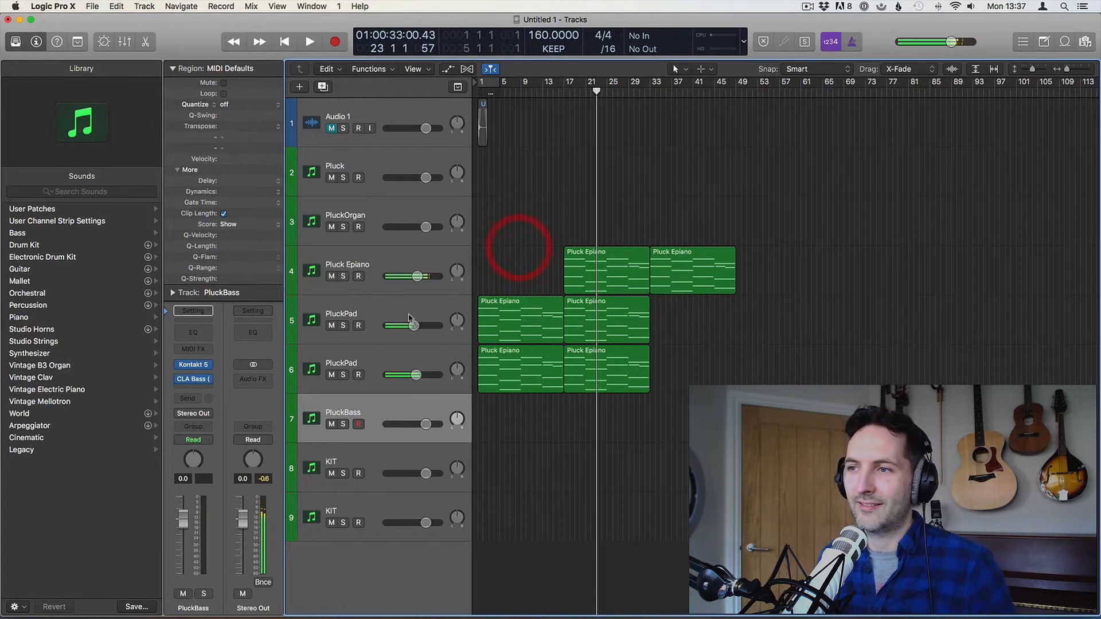
{"action": "left_click", "coordinate": [371, 262]}
{"action": "left_click", "coordinate": [388, 414]}
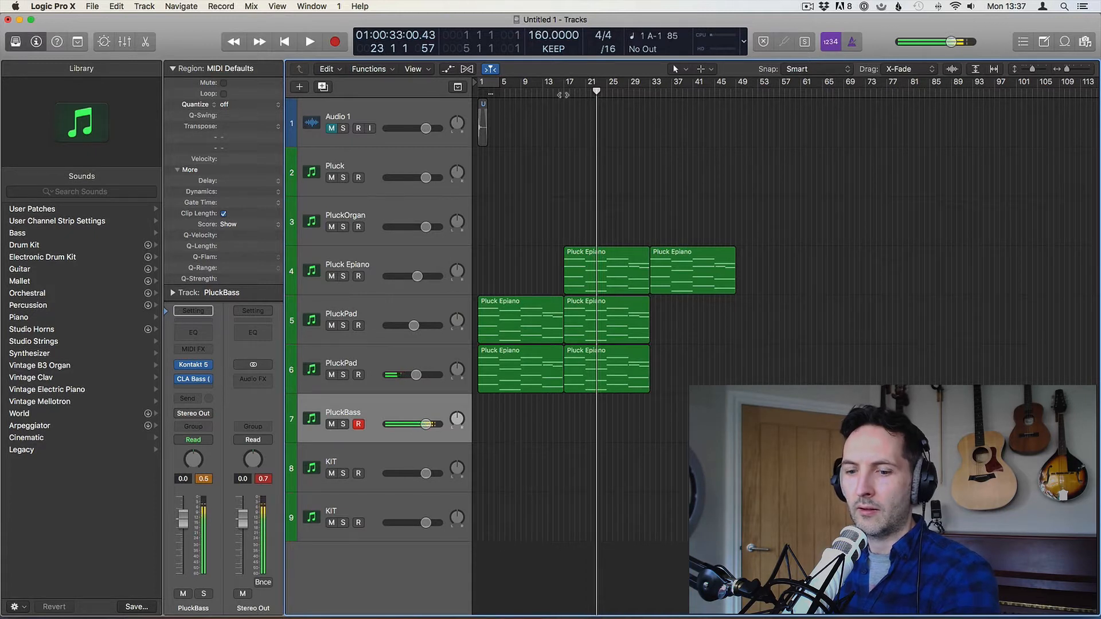
{"action": "key", "text": "space"}
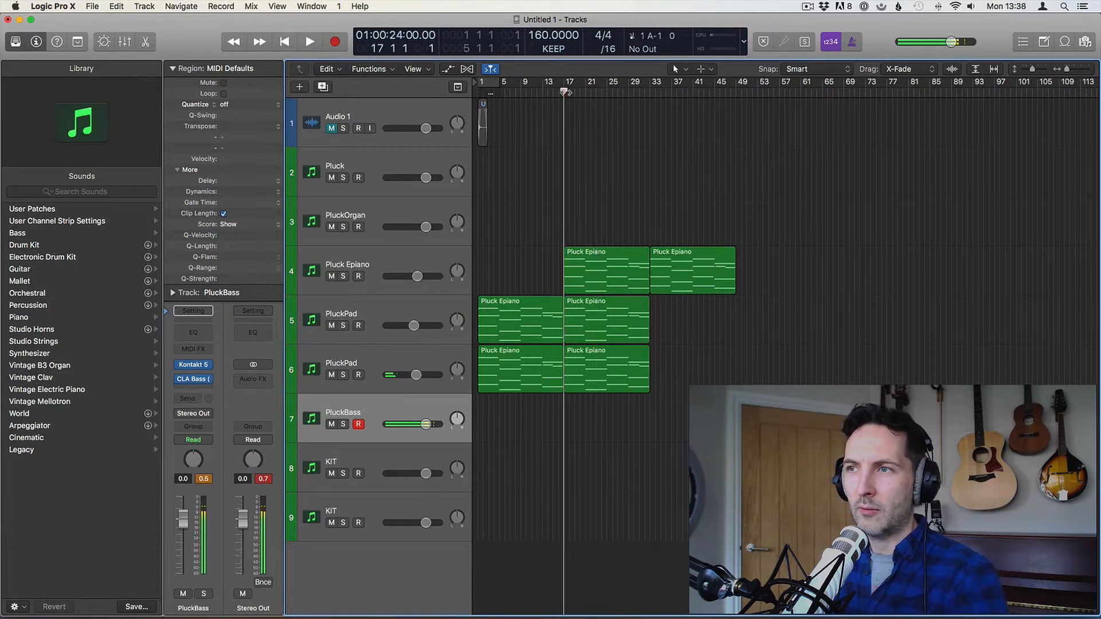
{"action": "key", "text": "r"}
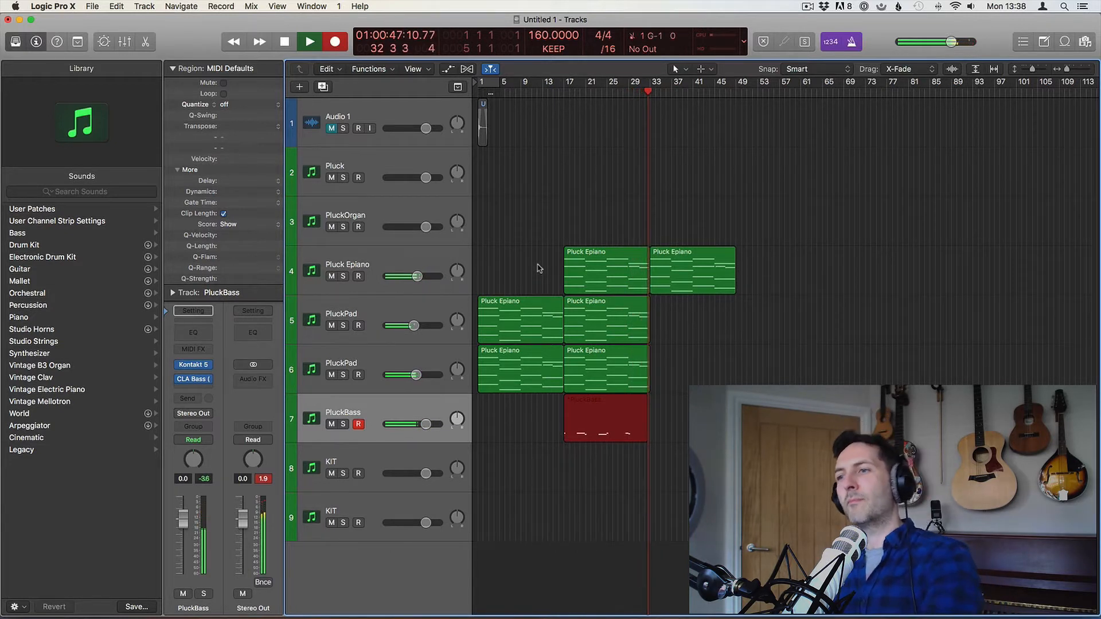
{"action": "key", "text": "space"}
Quantize the recorded PluckBass region's notes to 1/4 notes in the Piano Roll
{"action": "double_click", "coordinate": [569, 438]}
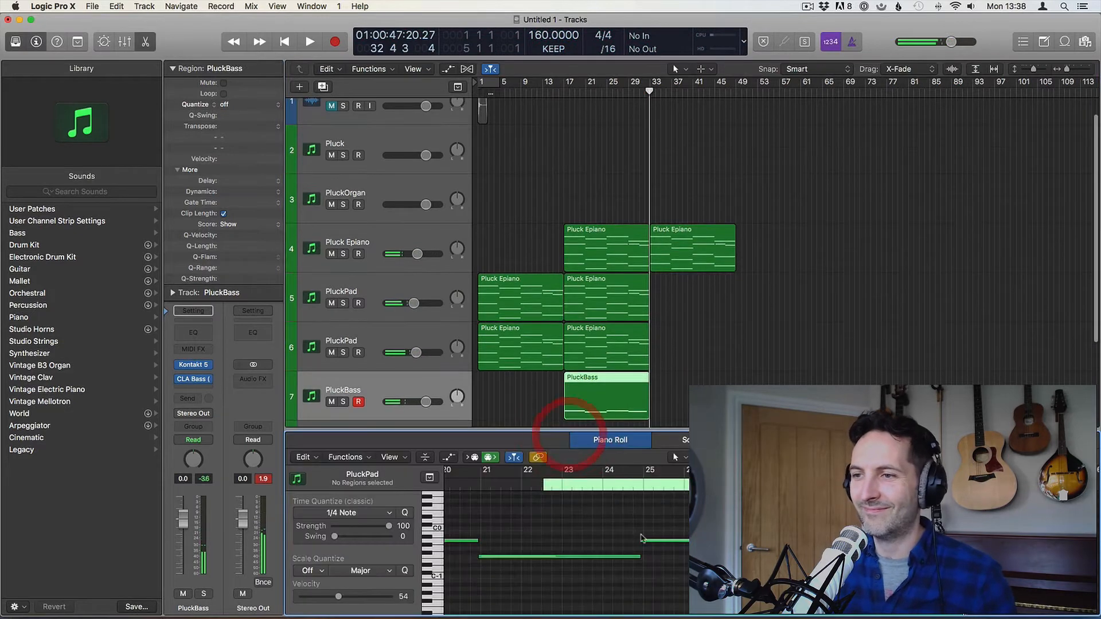
{"action": "left_click", "coordinate": [576, 520]}
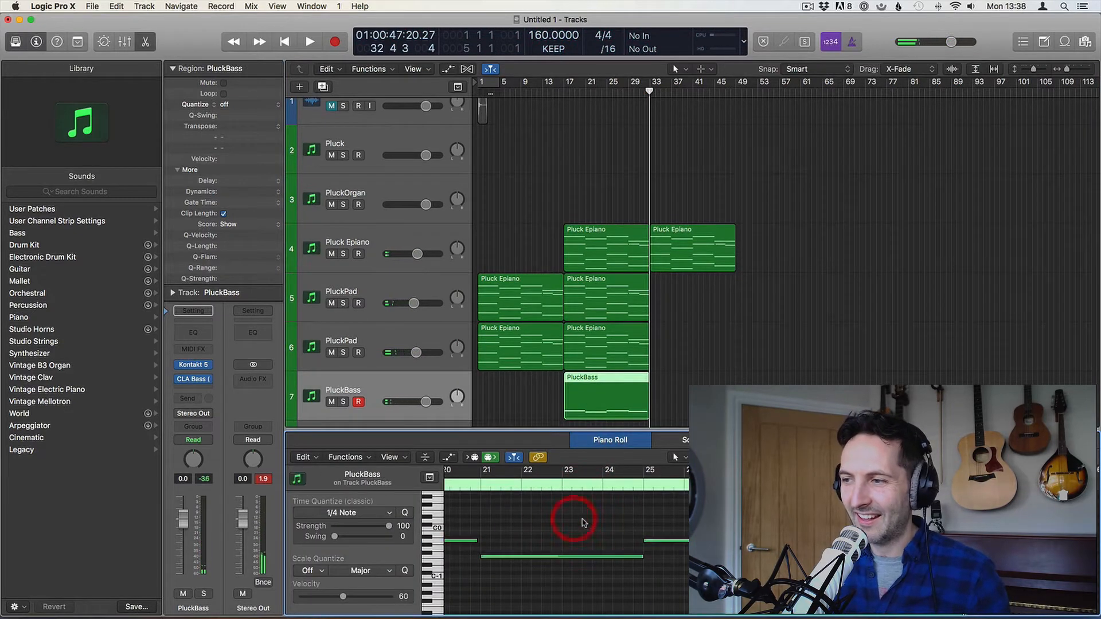
{"action": "right_click", "coordinate": [479, 540]}
{"action": "left_click", "coordinate": [575, 488]}
{"action": "left_click", "coordinate": [657, 497]}
Close the Piano Roll and play the arrangement from bar 17 to hear the bass with the chords
{"action": "key", "text": "Return"}
{"action": "key", "text": "space"}
{"action": "key", "text": "e"}
{"action": "left_click", "coordinate": [537, 228]}
{"action": "left_click", "coordinate": [502, 246]}
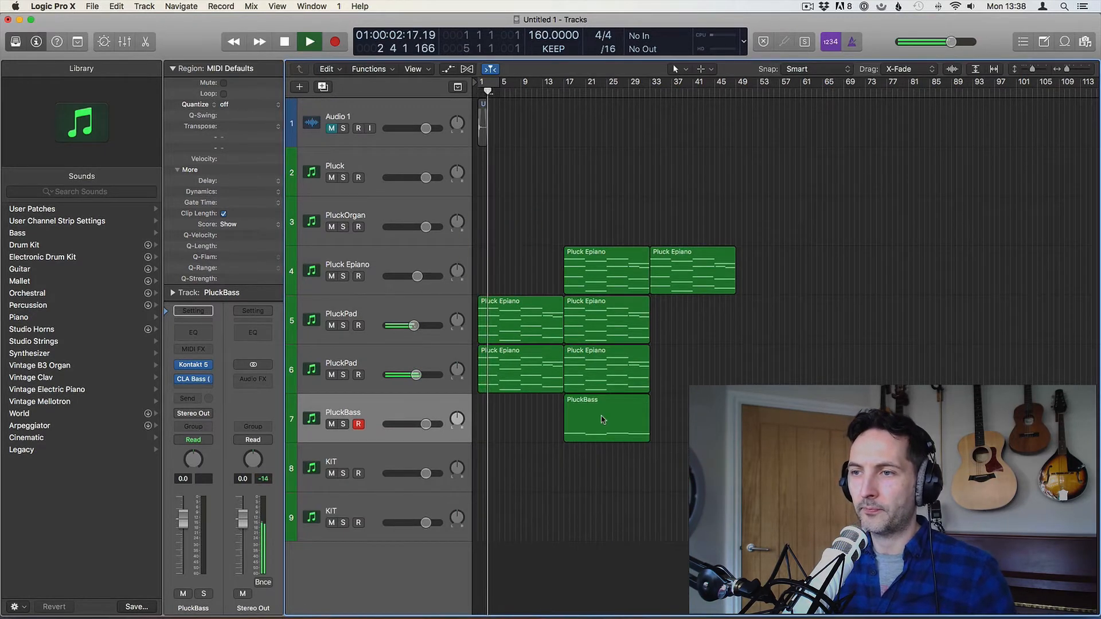
{"action": "left_click", "coordinate": [562, 91]}
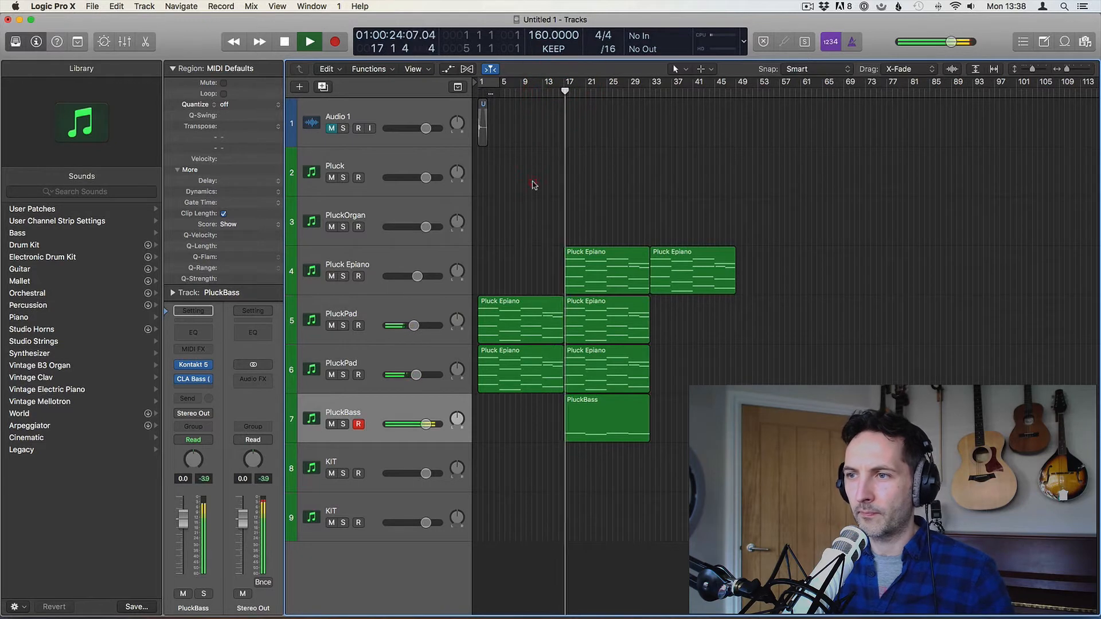
Lower the PluckBass track's volume to -1.2 dB while the arrangement plays
{"action": "left_click", "coordinate": [535, 172]}
{"action": "left_click_drag", "start_coordinate": [425, 424], "coordinate": [423, 425]}
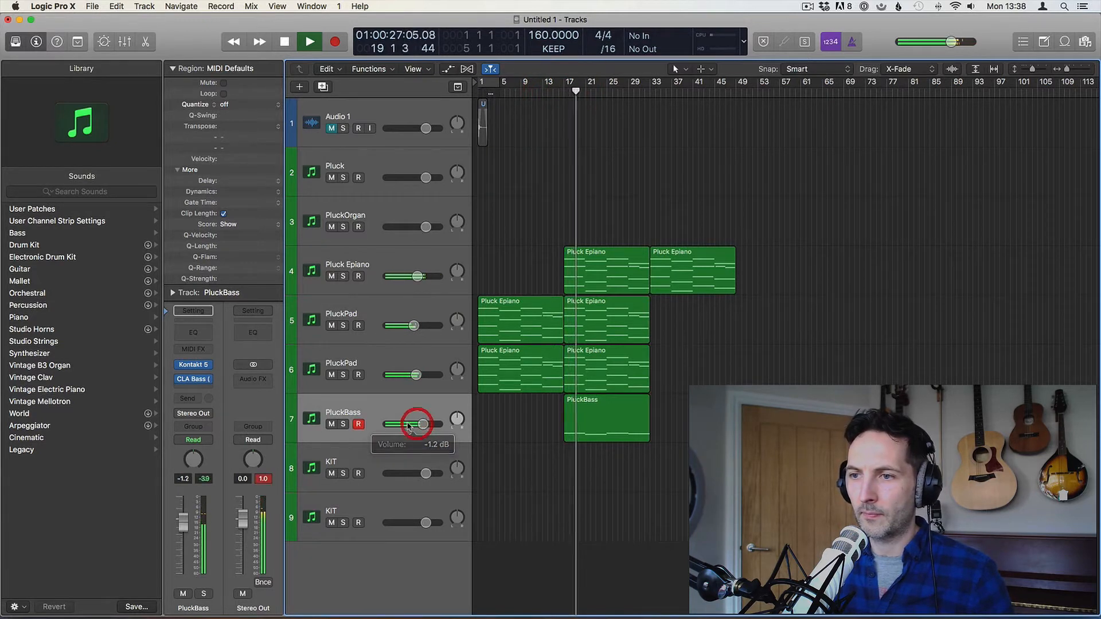
Open the BFDRUMZ instrument on the first KIT track and bring up its preset choices
{"action": "left_click", "coordinate": [379, 454]}
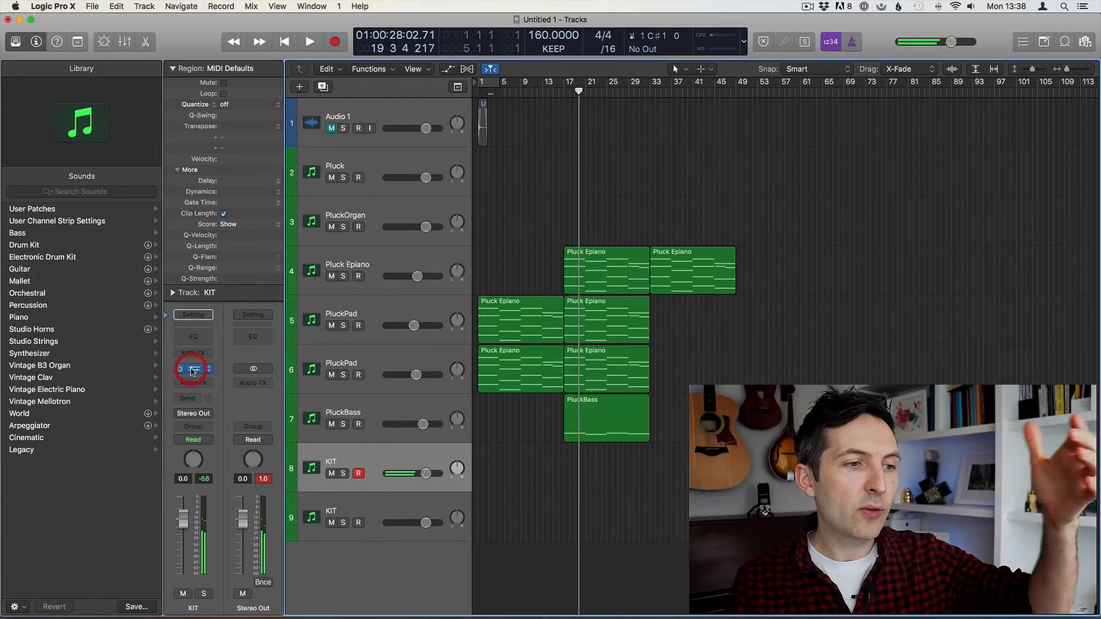
{"action": "left_click", "coordinate": [193, 368]}
{"action": "left_click", "coordinate": [268, 119]}
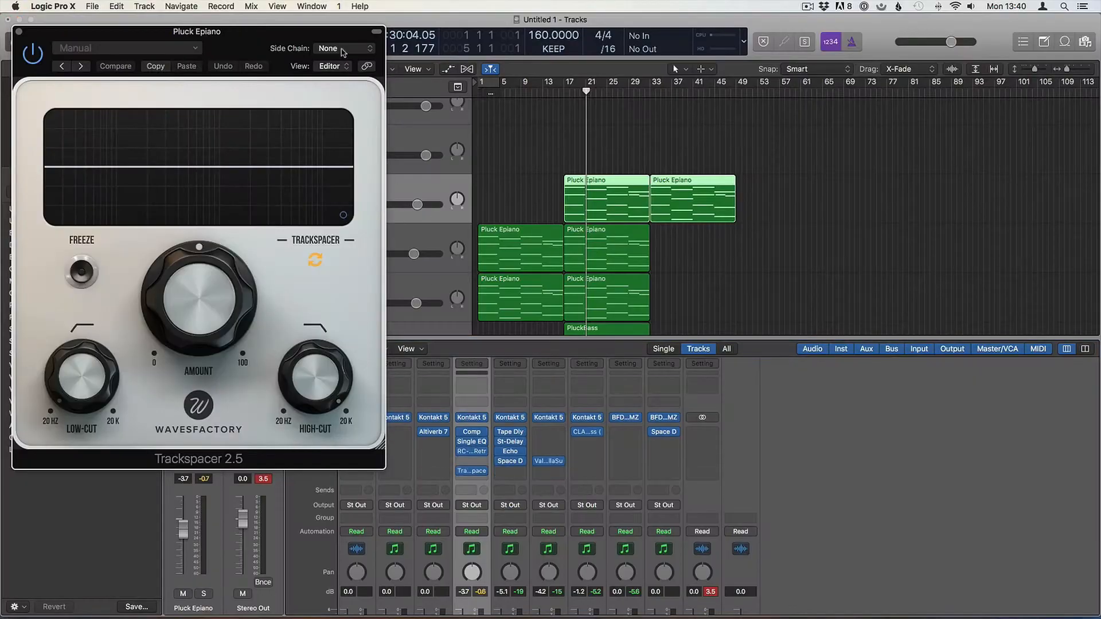
Set the Trackspacer side chain on Pluck Epiano to Inst 6 and play from just before bar 17
{"action": "left_click", "coordinate": [324, 48]}
{"action": "left_click", "coordinate": [350, 164]}
{"action": "left_click", "coordinate": [559, 97]}
{"action": "key", "text": "space"}
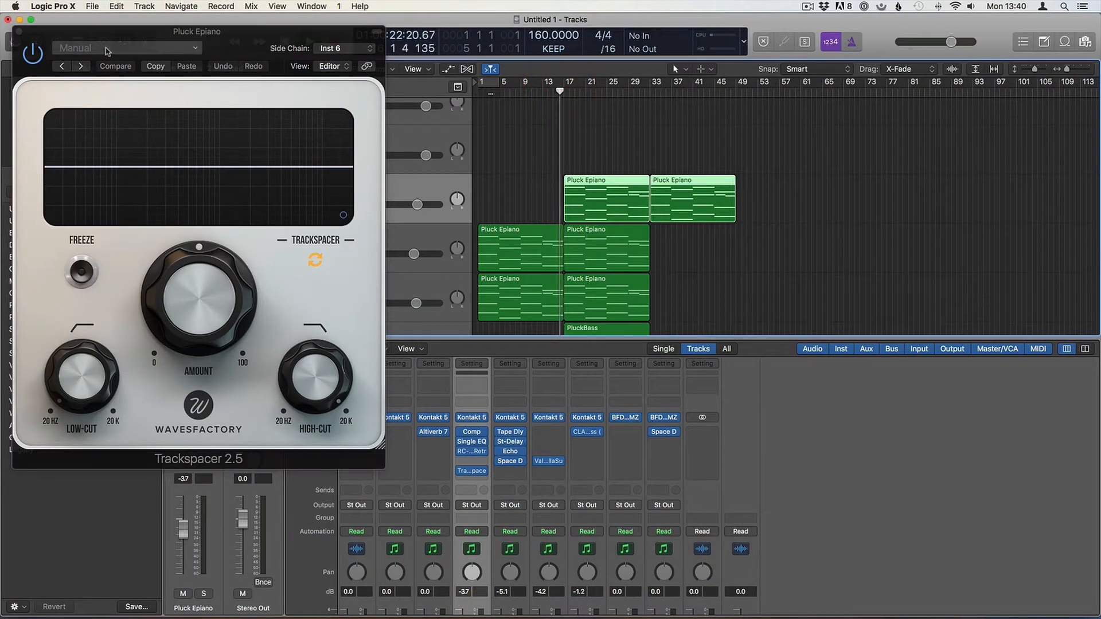
{"action": "left_click", "coordinate": [19, 33]}
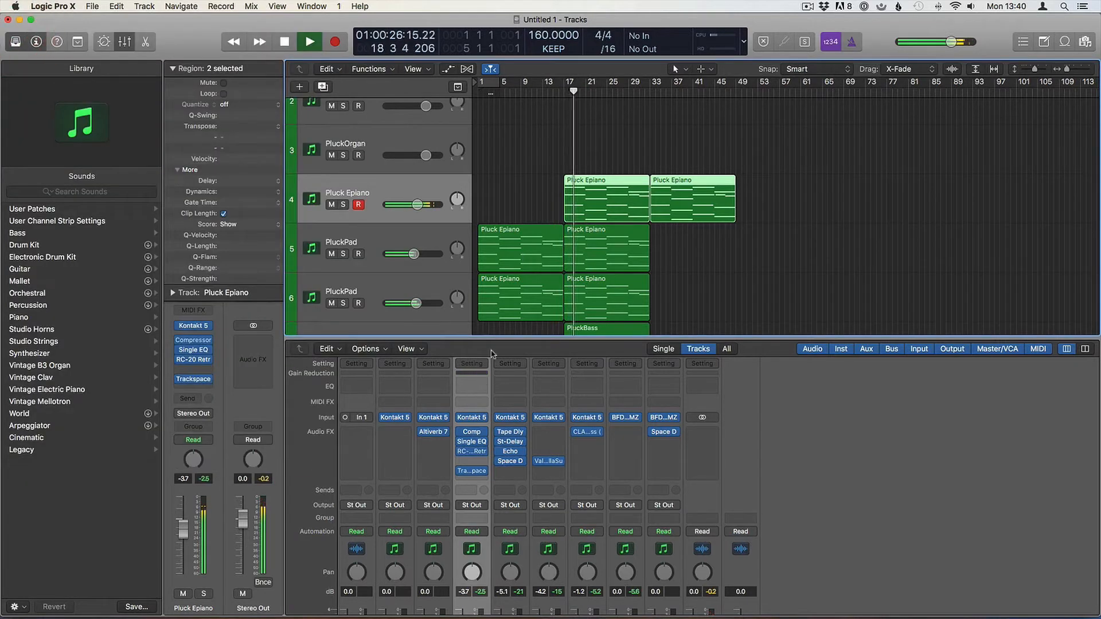
{"action": "key", "text": "p"}
{"action": "key", "text": "p"}
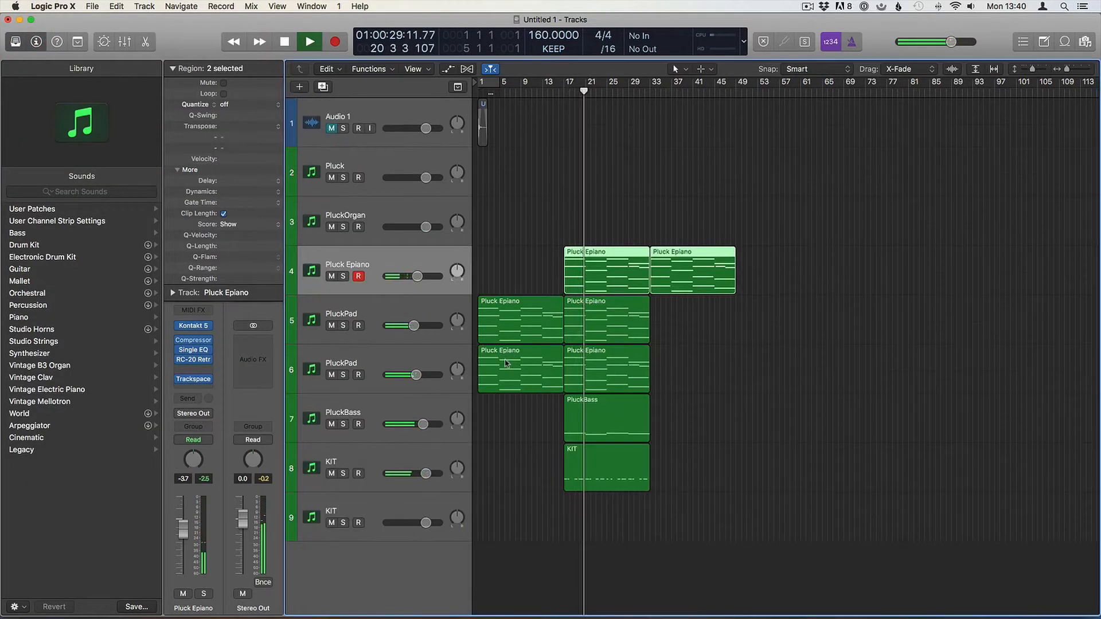
Copy Trackspacer to both PluckPad channels in the mixer and close Pluck Epiano's Trackspacer window
{"action": "key", "text": "x"}
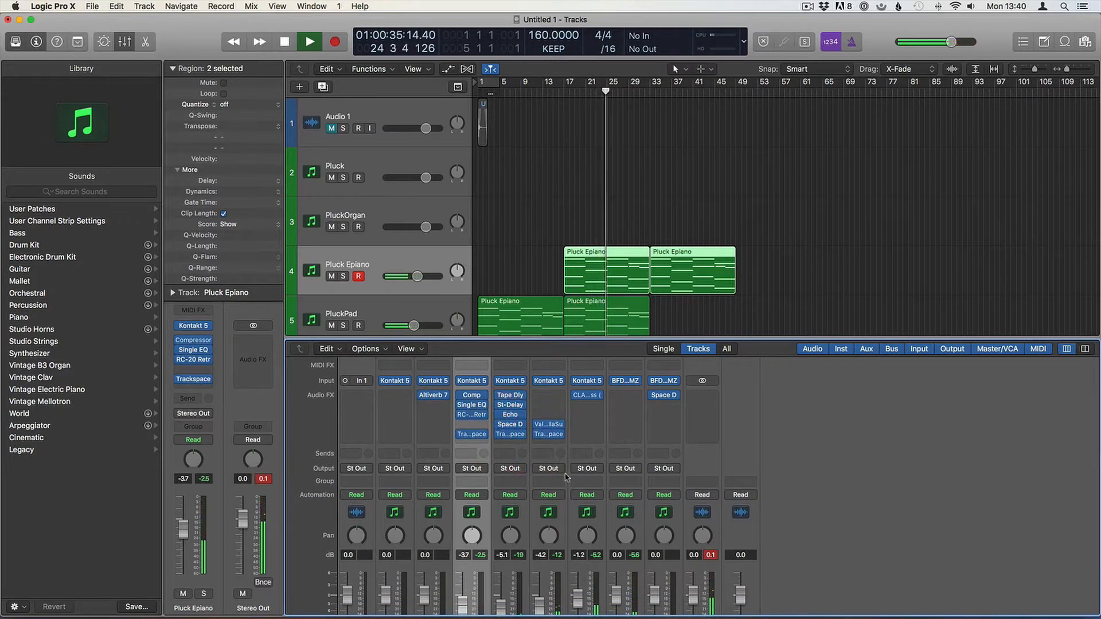
{"action": "key", "text": "p"}
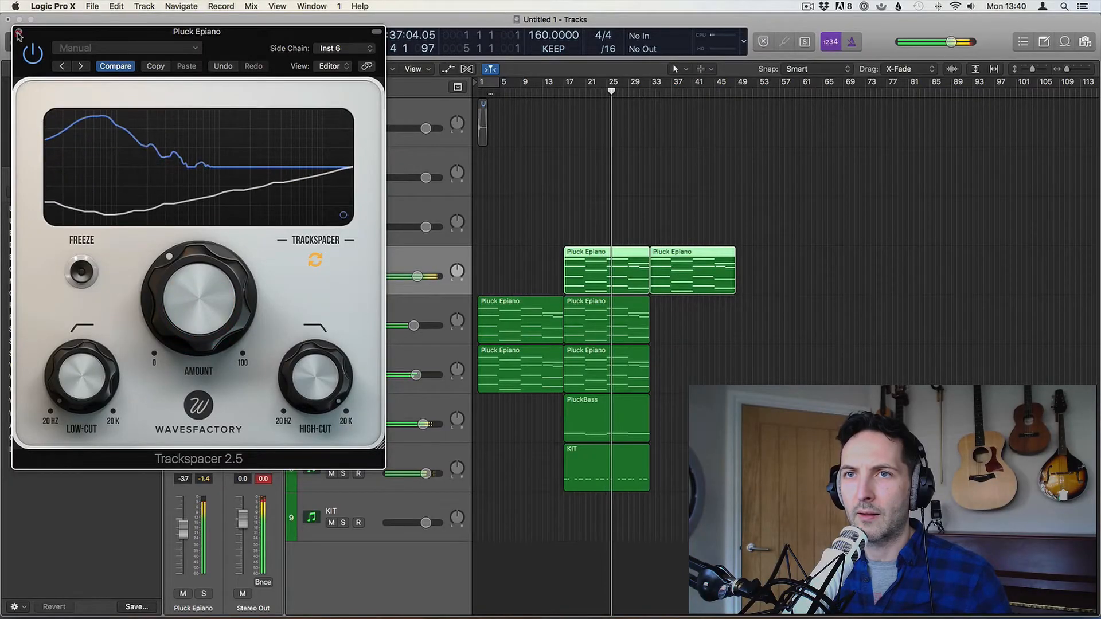
{"action": "left_click", "coordinate": [18, 33]}
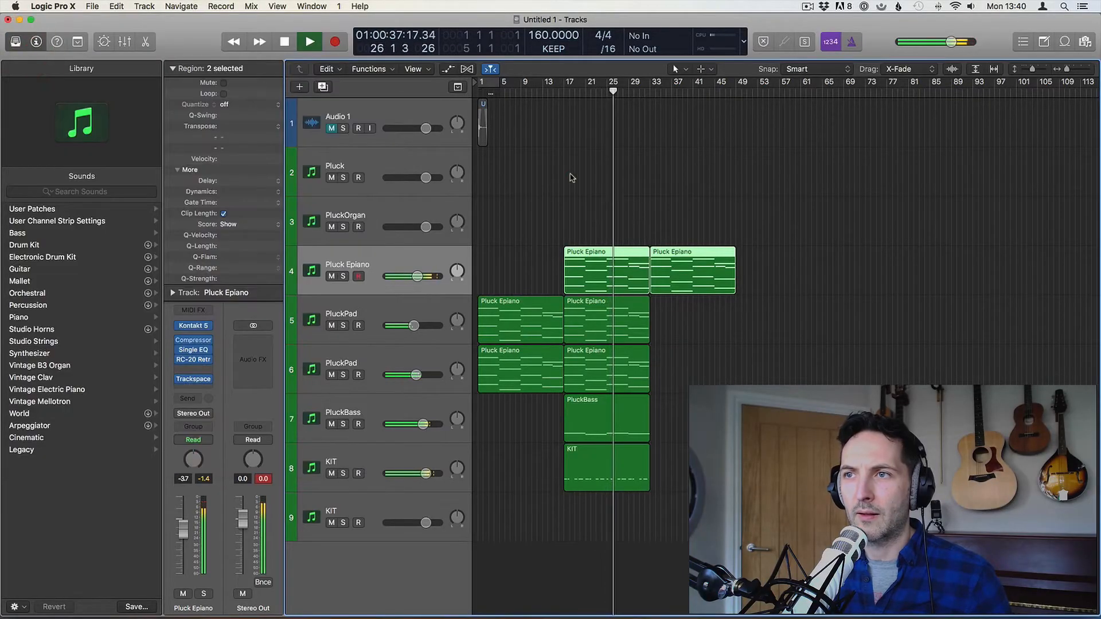
Copy the PluckBass and first KIT track regions to bar 33, directly after the originals
{"action": "left_click", "coordinate": [572, 178]}
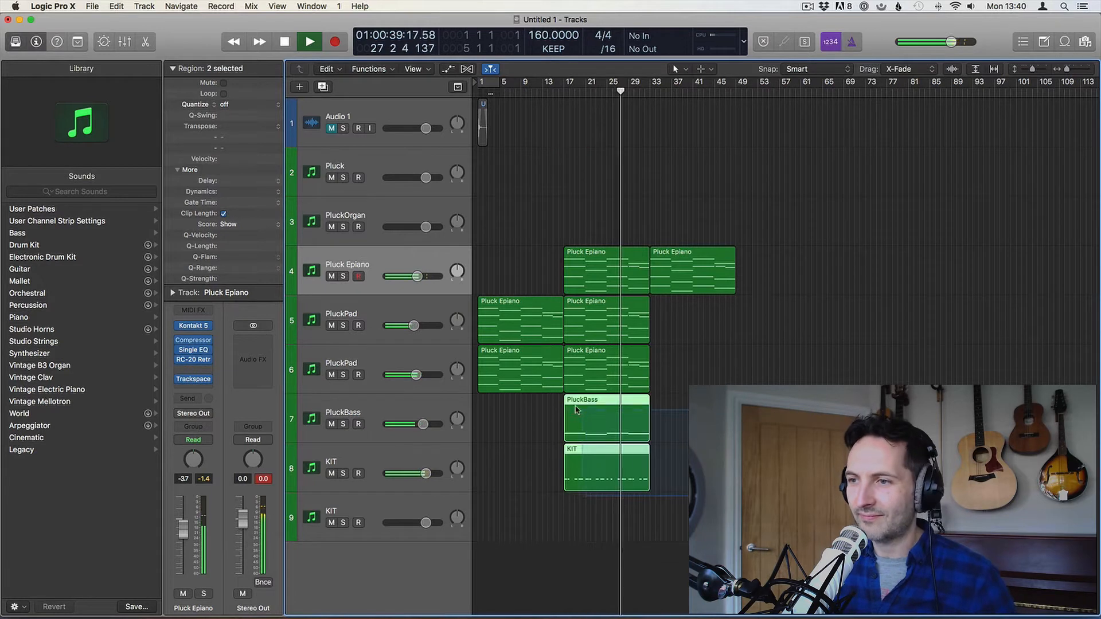
{"action": "left_click_drag", "start_coordinate": [638, 411], "coordinate": [670, 411]}
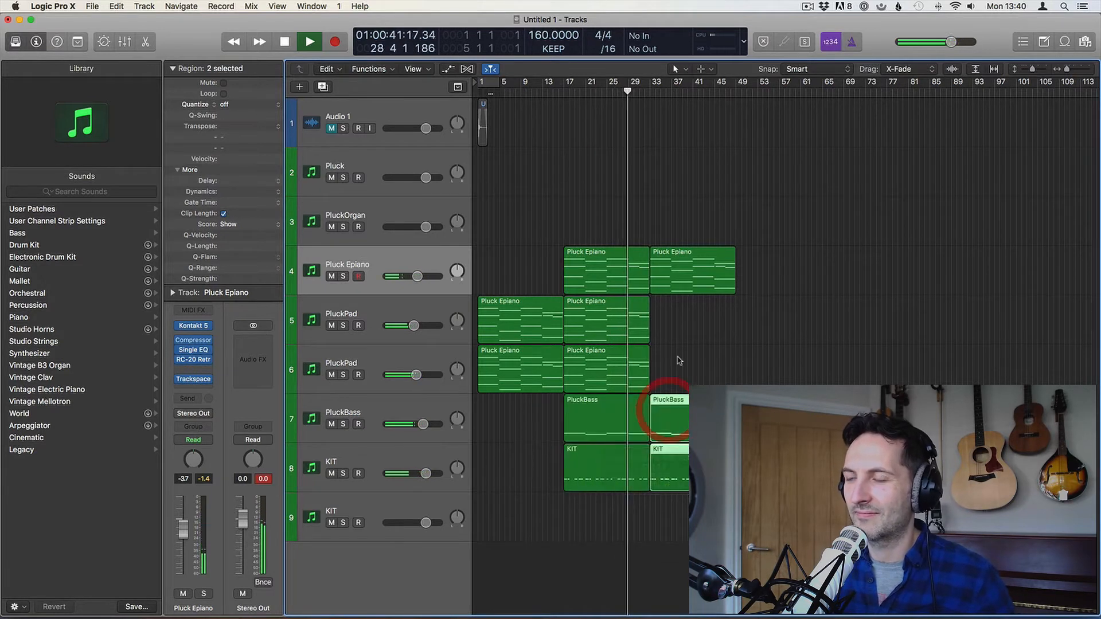
Copy the Trackspacer plug-in to the PluckBass channel in the mixer and resume playback
{"action": "left_click", "coordinate": [444, 401]}
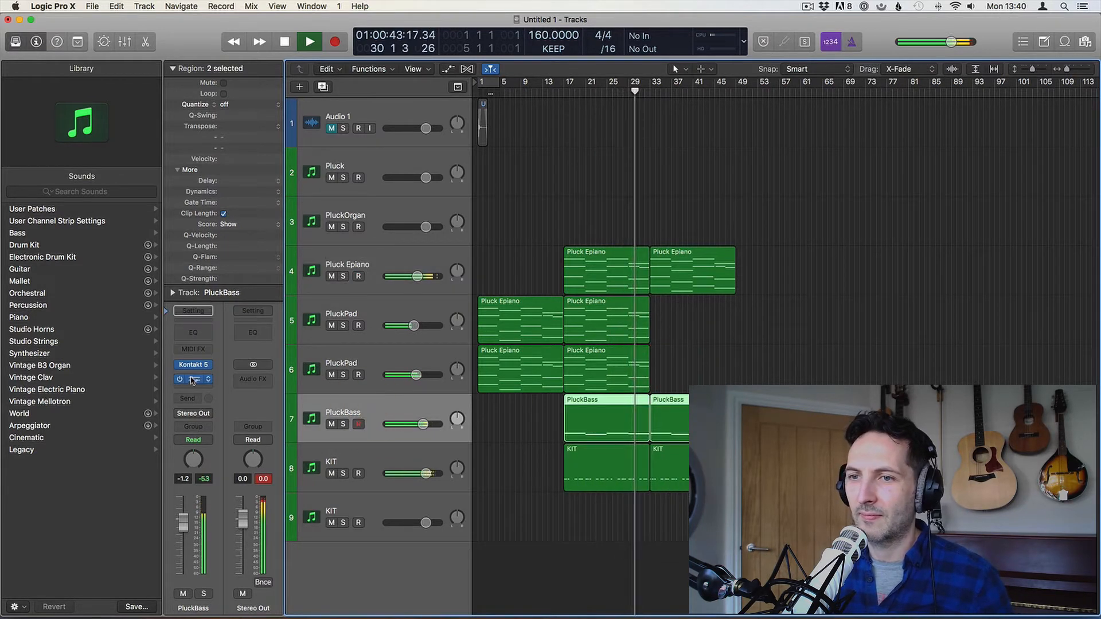
{"action": "key", "text": "x"}
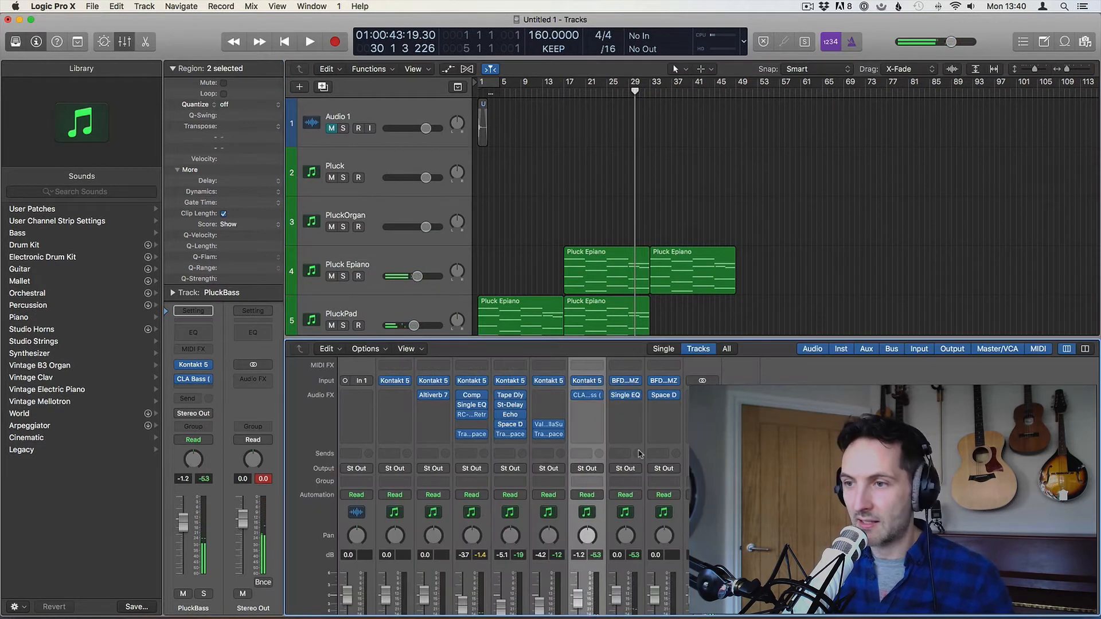
{"action": "left_click_drag", "start_coordinate": [584, 439], "coordinate": [589, 440]}
{"action": "key", "text": "space"}
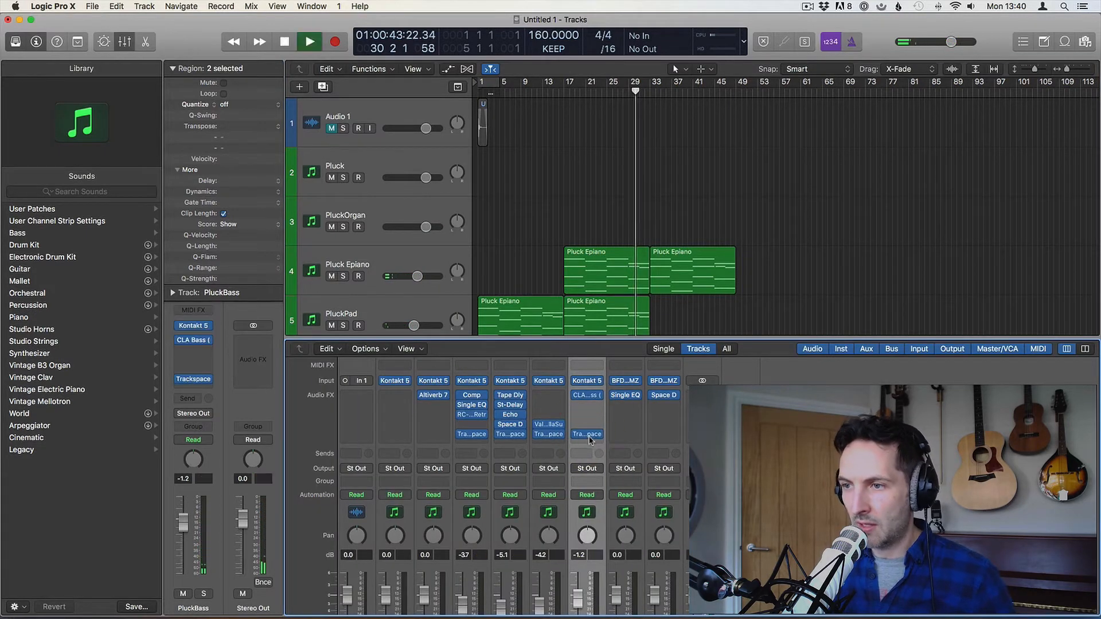
Copy the regions on both PluckPad tracks to bar 33 and stop playback
{"action": "key", "text": "p"}
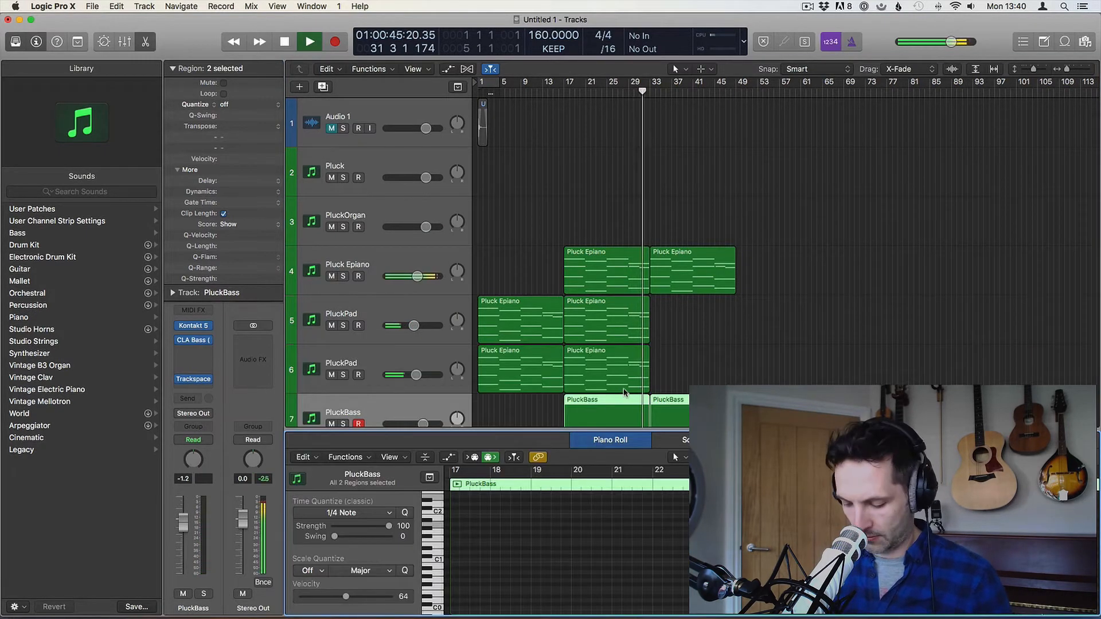
{"action": "key", "text": "p"}
{"action": "left_click_drag", "start_coordinate": [677, 365], "coordinate": [674, 317]}
{"action": "key", "text": "space"}
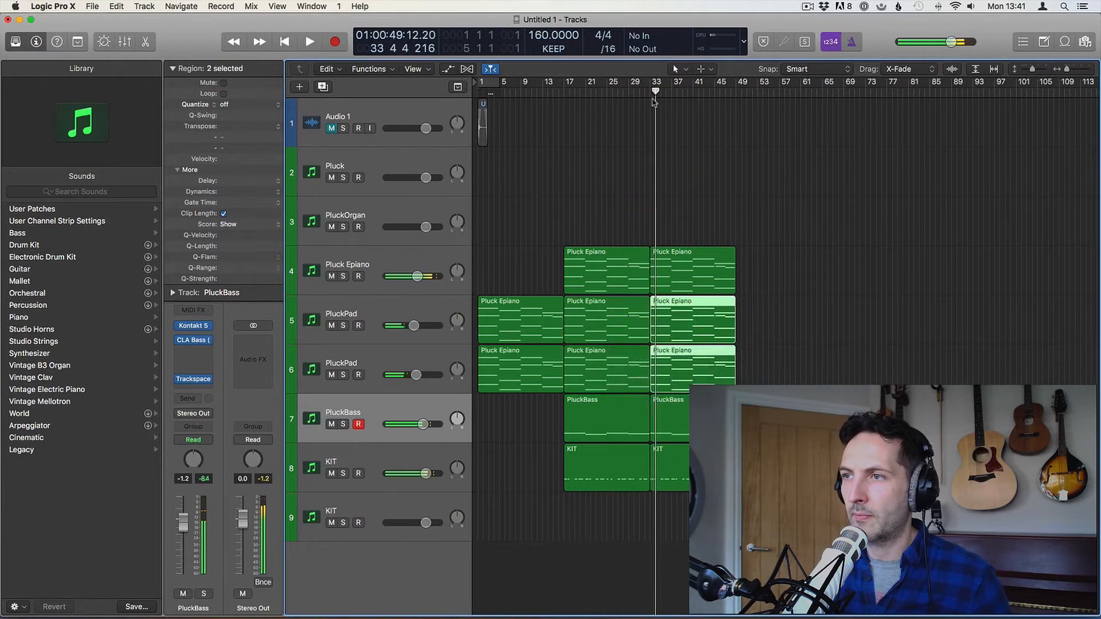
Move the playhead to bar 33 and load the Dubstep Kit2 preset in the second KIT track's BFDRUMZ instrument
{"action": "left_click", "coordinate": [645, 92]}
{"action": "left_click", "coordinate": [370, 503]}
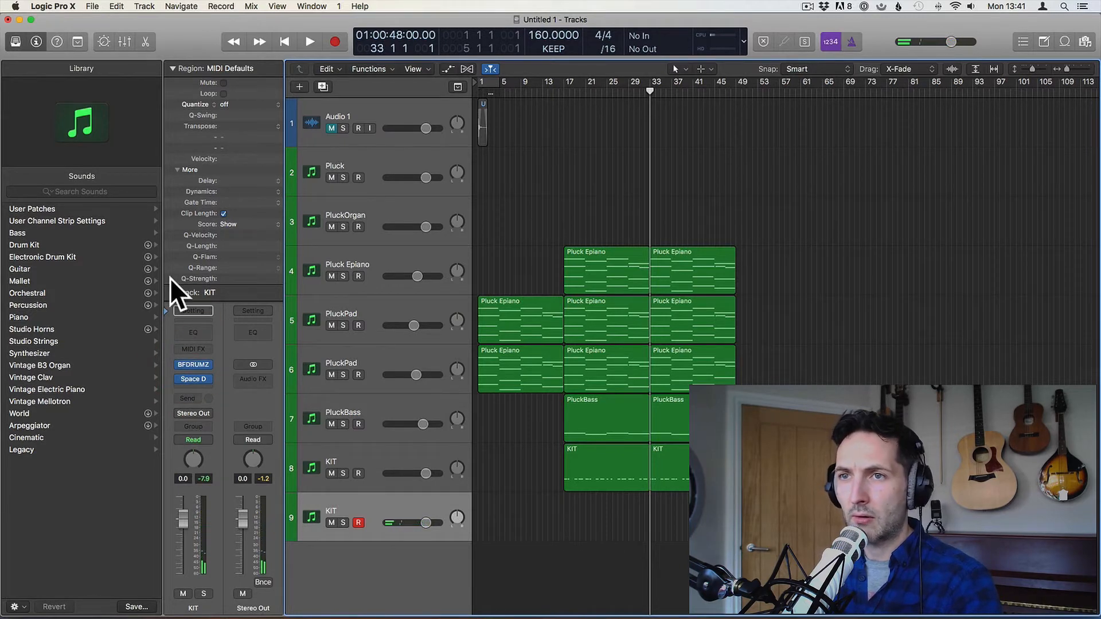
{"action": "left_click", "coordinate": [195, 365]}
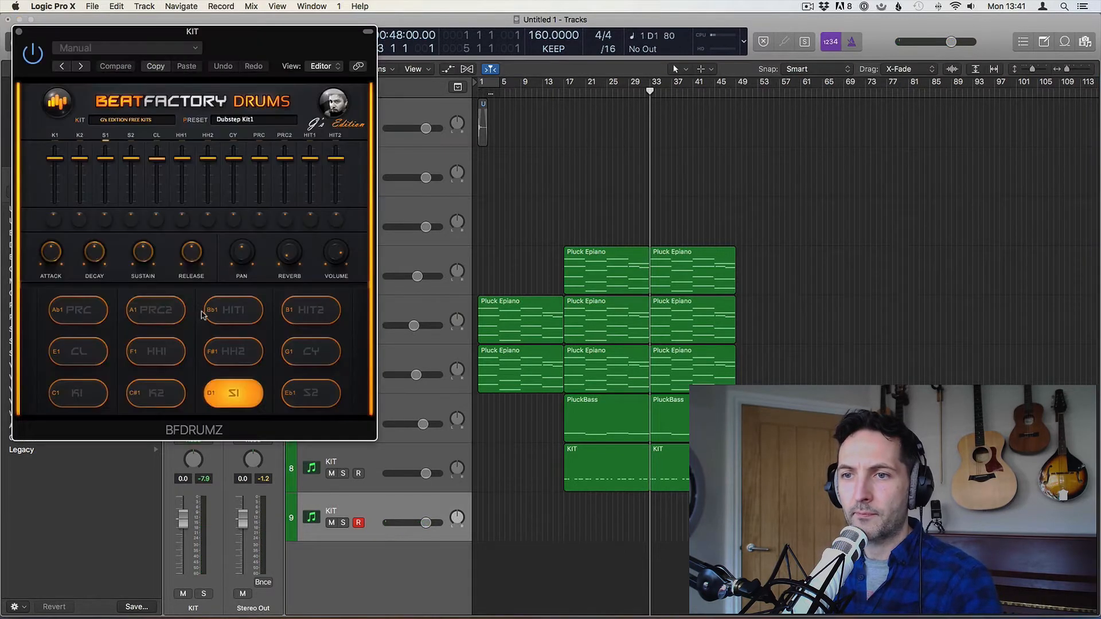
{"action": "left_click", "coordinate": [255, 119]}
{"action": "left_click", "coordinate": [284, 179]}
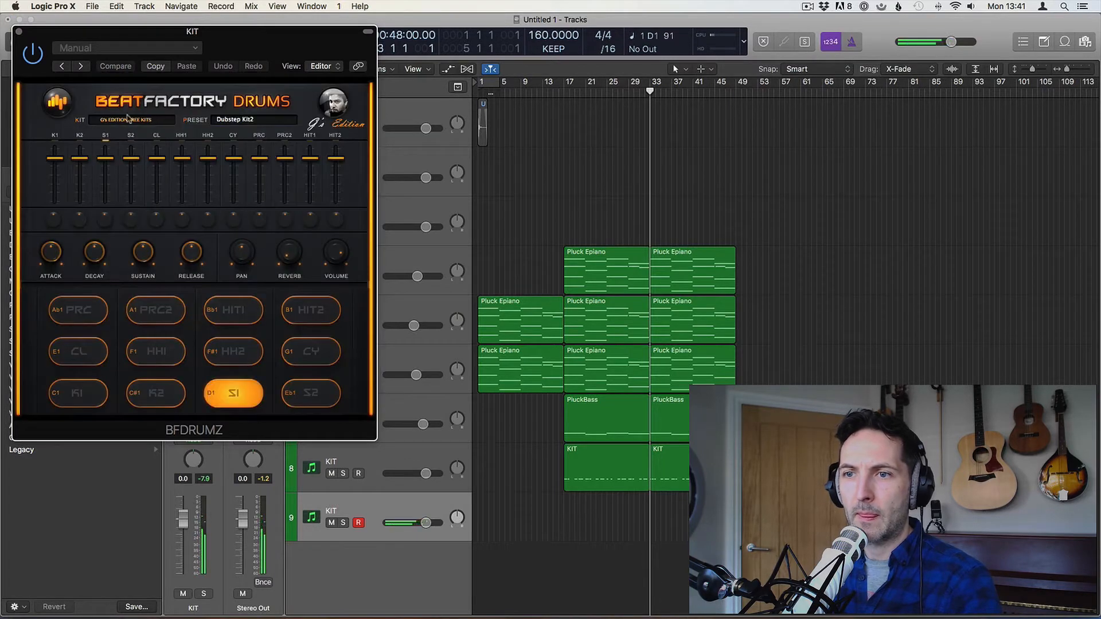
{"action": "left_click", "coordinate": [17, 31]}
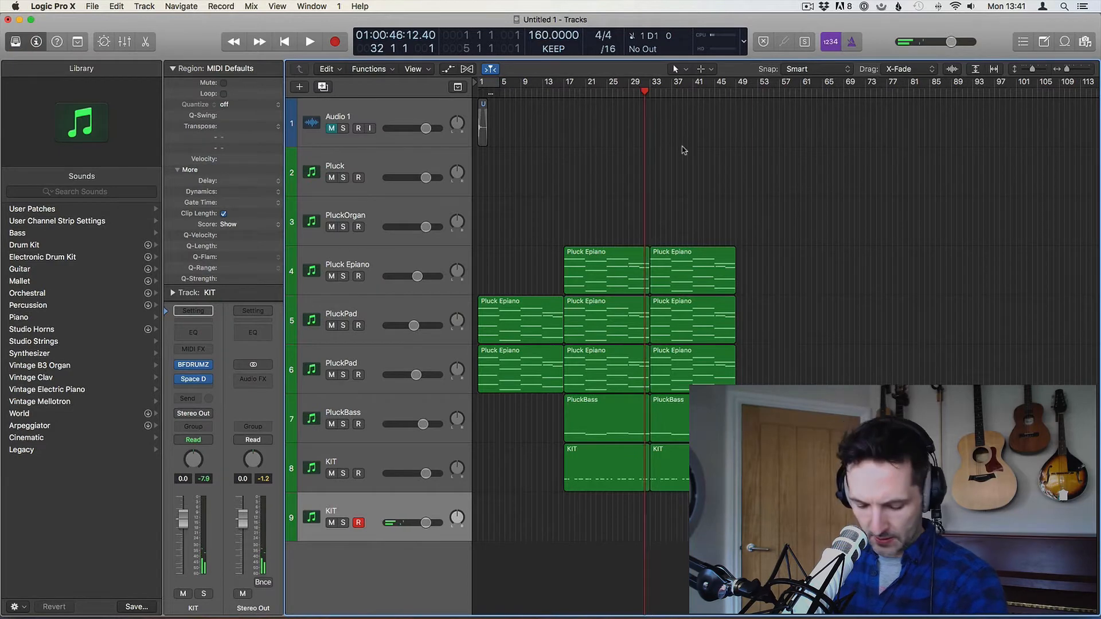
Stop the KIT recording and quantize the notes of the third KIT track's region at bar 49 to 1/8 notes
{"action": "key", "text": "space"}
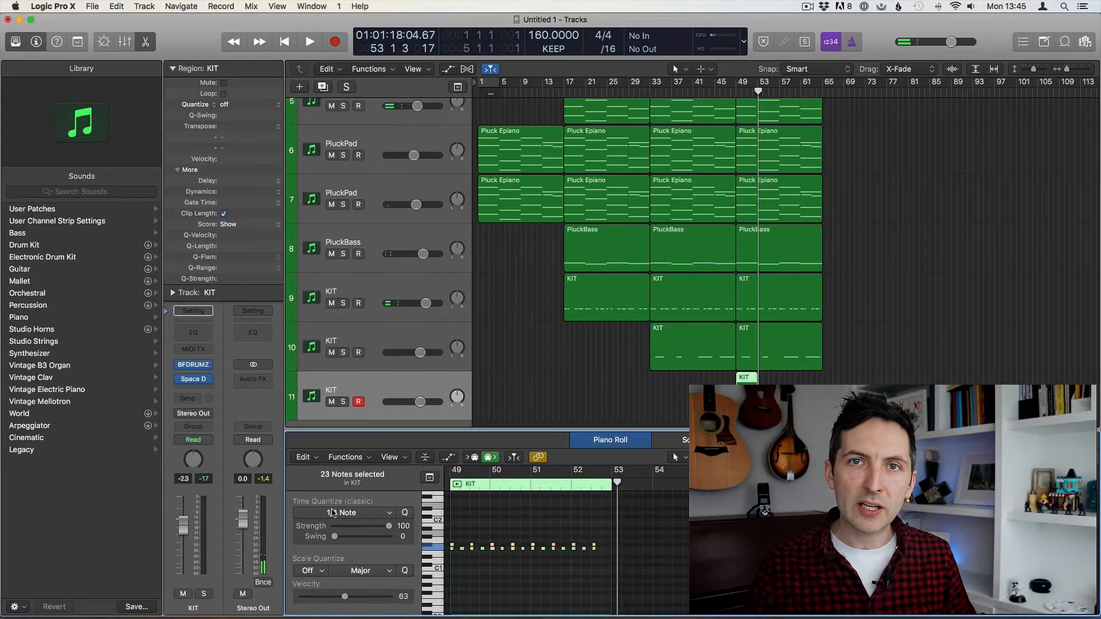
{"action": "left_click", "coordinate": [333, 512]}
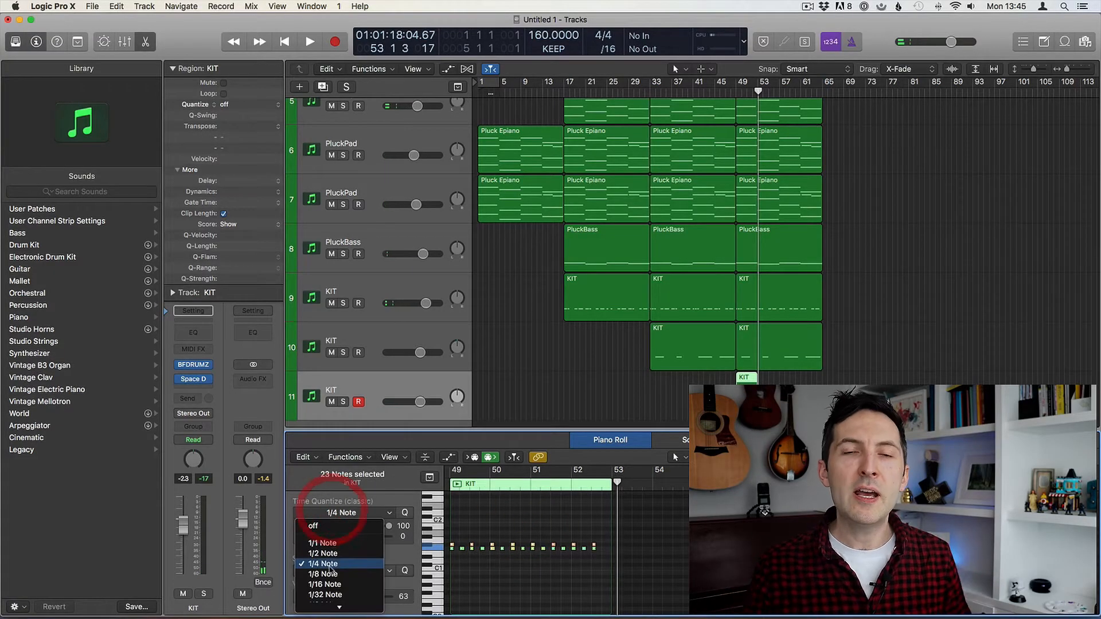
{"action": "left_click", "coordinate": [321, 565]}
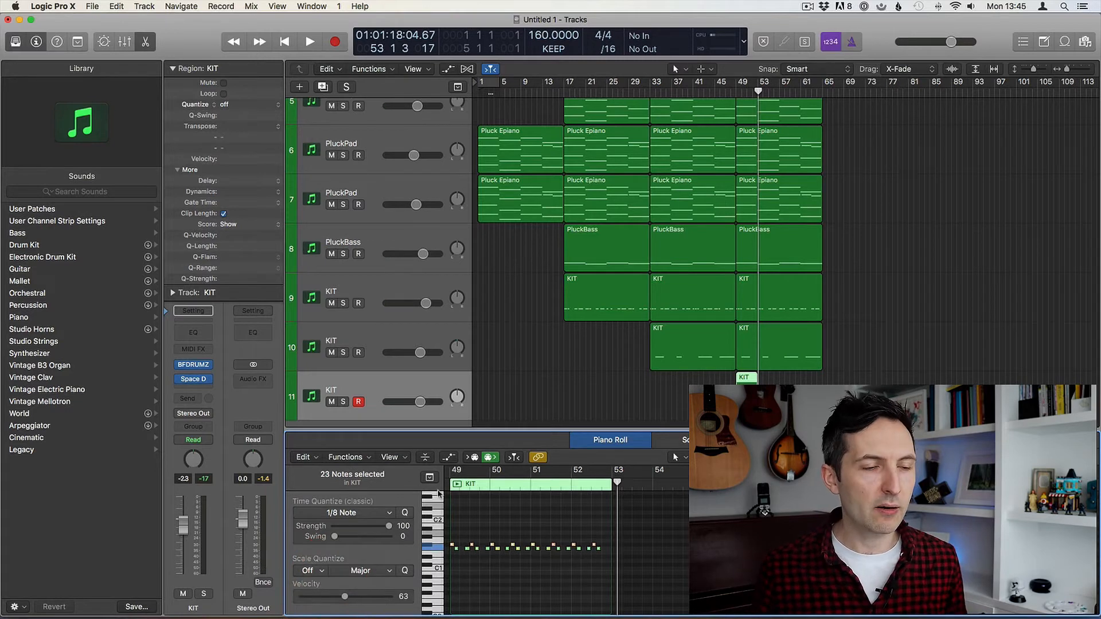
Play the quantized KIT pattern from bar 49 and close the Piano Roll
{"action": "left_click", "coordinate": [451, 484]}
{"action": "key", "text": "space"}
{"action": "key", "text": "p"}
Extend the third KIT track's pattern from bar 49 through bar 64 by copying and joining its regions
{"action": "left_click", "coordinate": [766, 572]}
{"action": "left_click_drag", "start_coordinate": [747, 559], "coordinate": [799, 553]}
{"action": "left_click", "coordinate": [746, 561], "text": "shift"}
{"action": "key", "text": "super+j"}
{"action": "left_click", "coordinate": [874, 524]}
{"action": "left_click", "coordinate": [570, 507]}
{"action": "scroll", "coordinate": [525, 169], "scroll_direction": "up", "scroll_amount": 3}
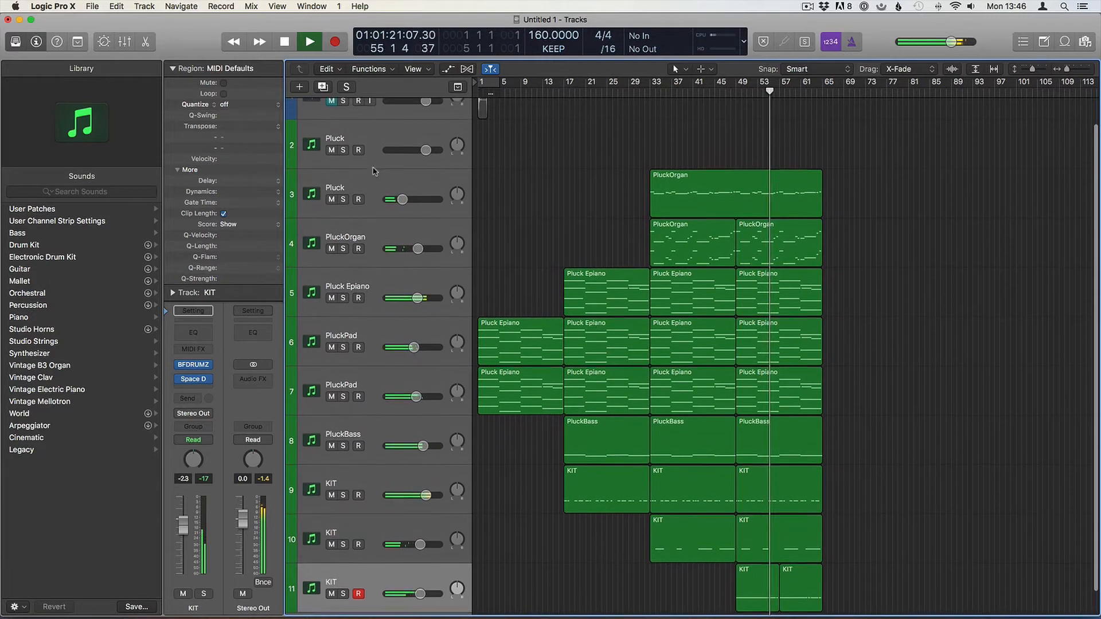
Stop playback and set up an Arpeggiator on the empty Pluck track with ascending note order and a 1/8 rate
{"action": "left_click", "coordinate": [374, 142]}
{"action": "key", "text": "space"}
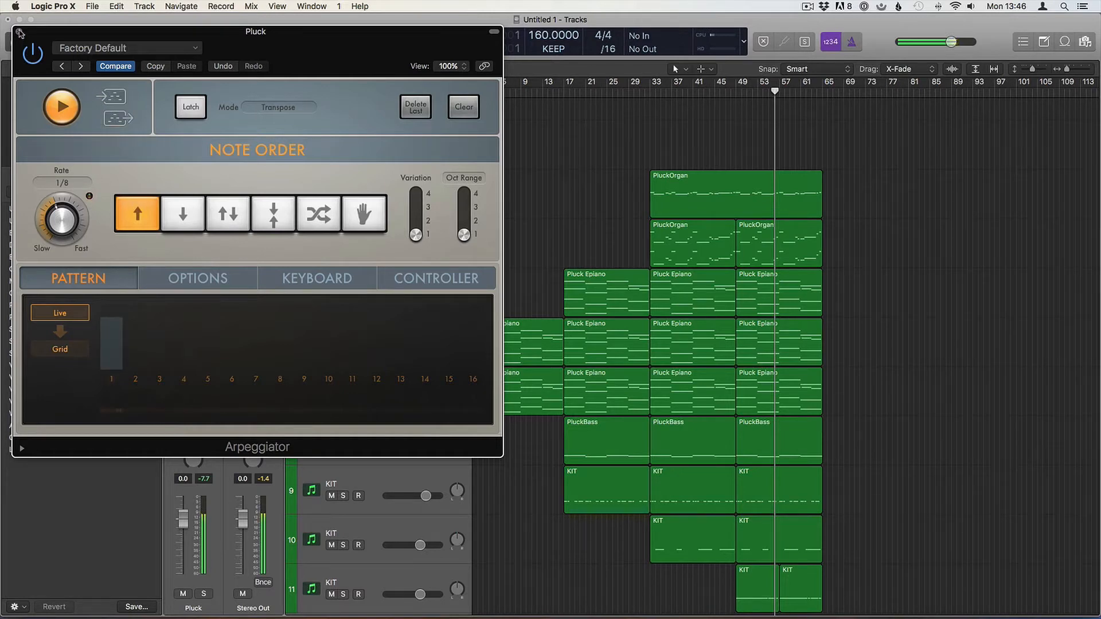
{"action": "key", "text": "super+w"}
Duplicate the empty Pluck track with its Arpeggiator and Kontakt settings and select the duplicate
{"action": "left_click", "coordinate": [378, 139]}
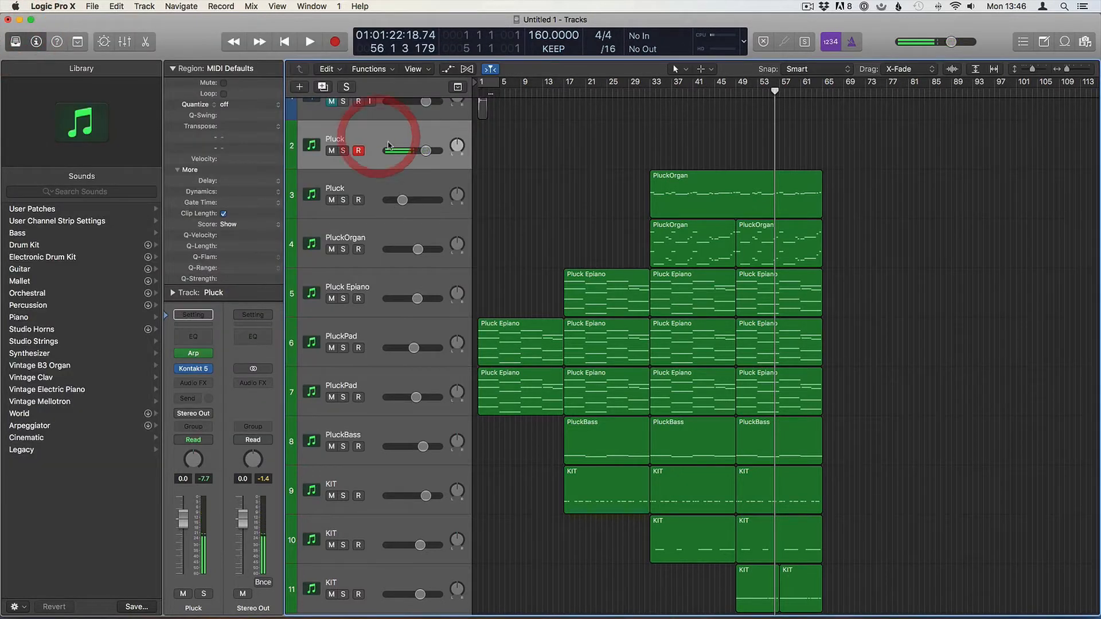
{"action": "key", "text": "super+d"}
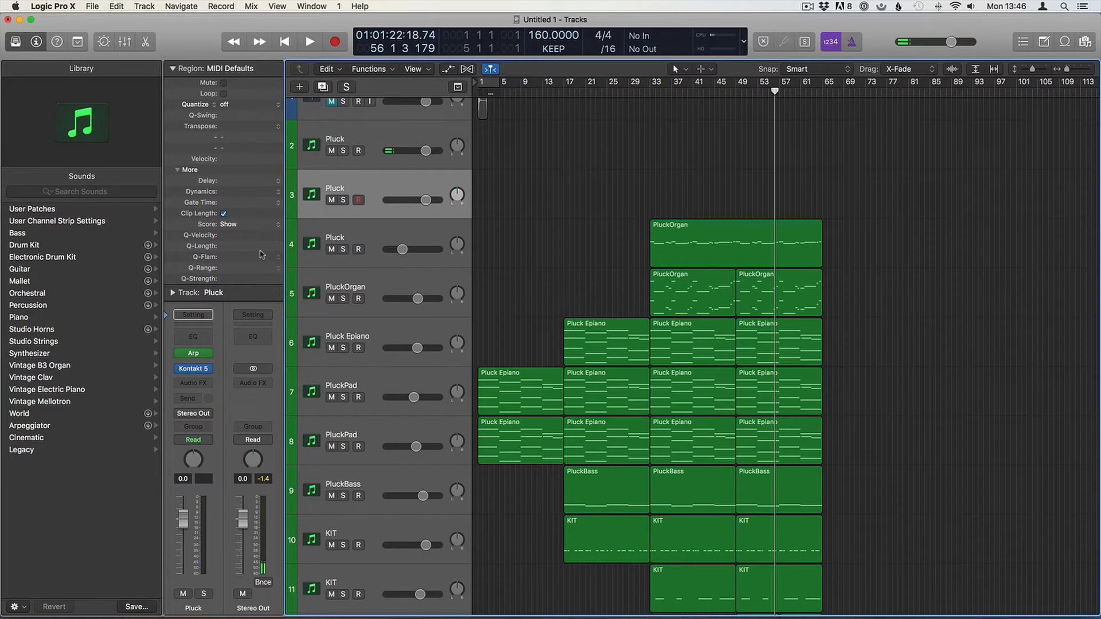
{"action": "left_click", "coordinate": [356, 140]}
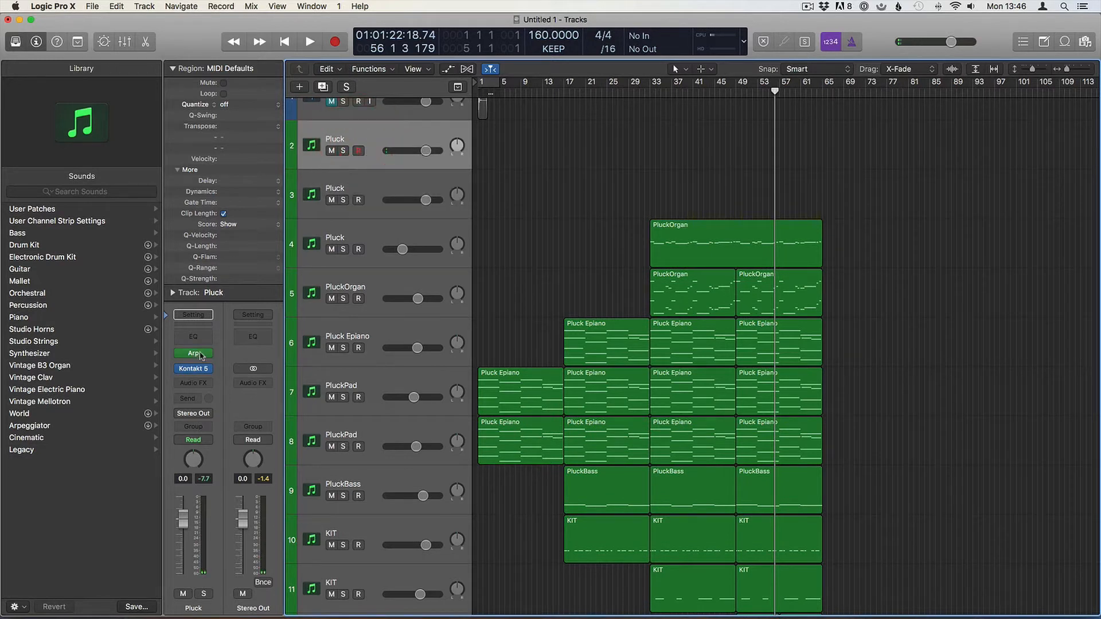
{"action": "left_click", "coordinate": [374, 193]}
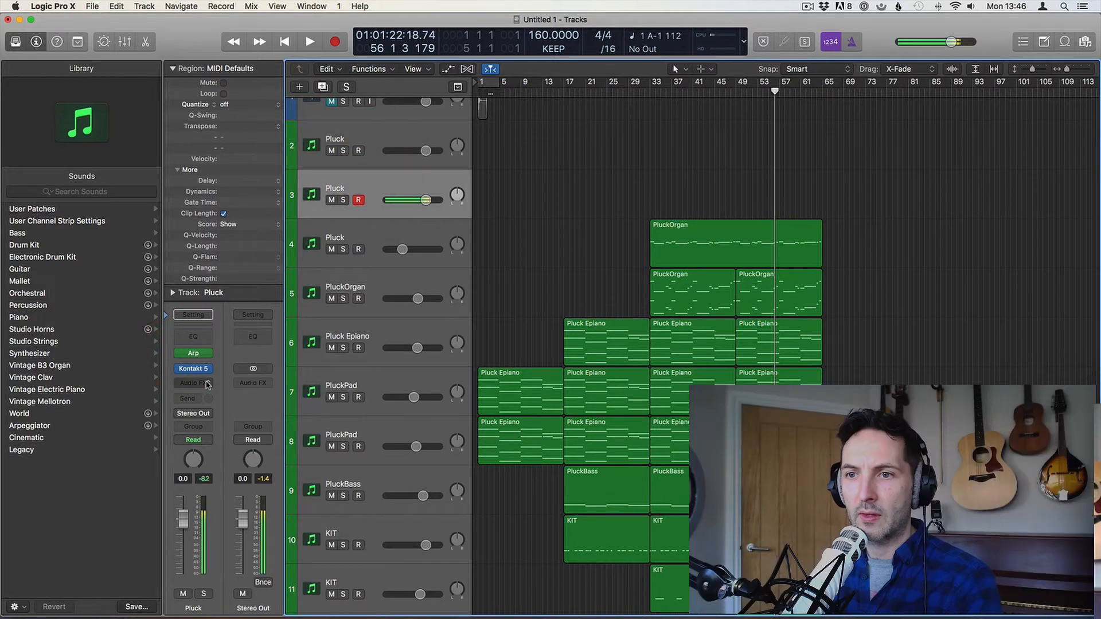
Insert a stereo Bass Amp Designer as an audio effect on the duplicated Pluck track
{"action": "left_click", "coordinate": [194, 383]}
{"action": "mouse_move", "coordinate": [236, 506]}
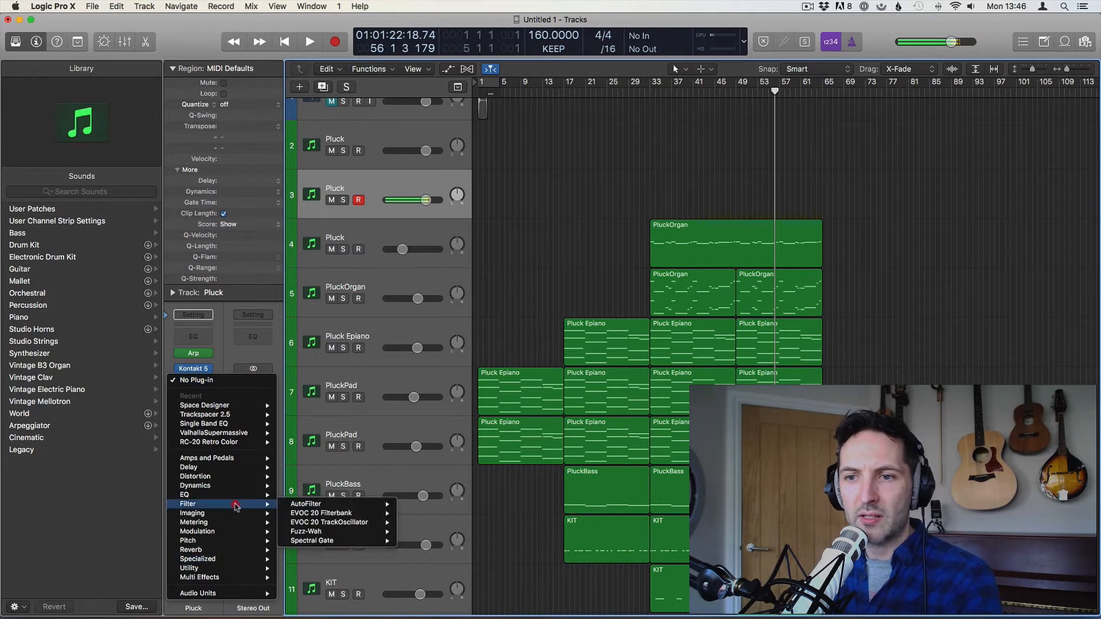
{"action": "mouse_move", "coordinate": [235, 458]}
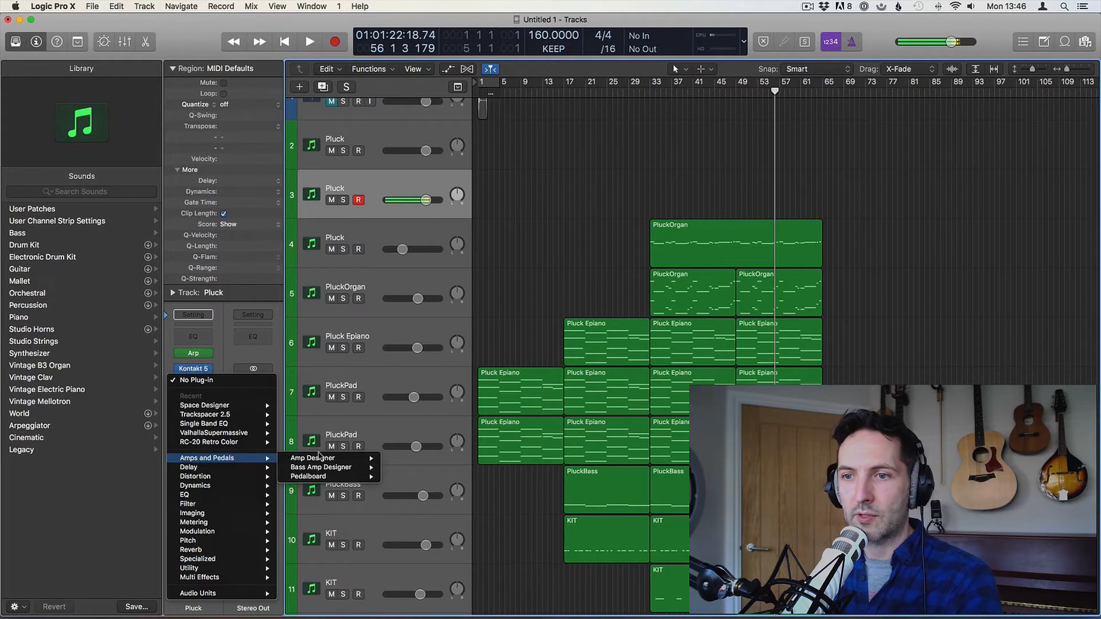
{"action": "mouse_move", "coordinate": [322, 460]}
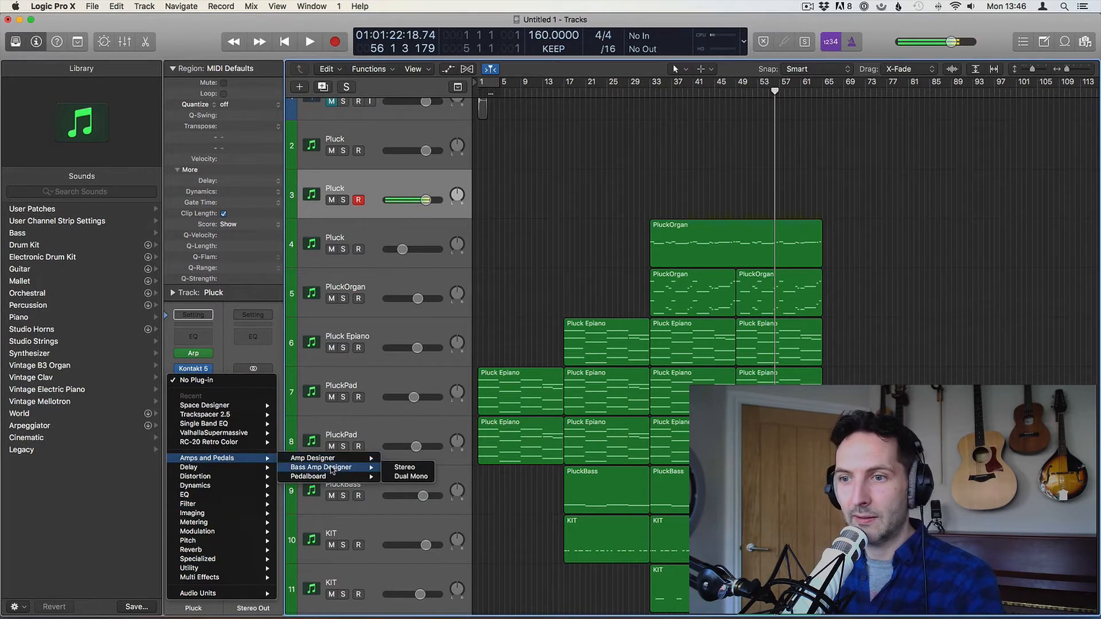
{"action": "left_click", "coordinate": [420, 468]}
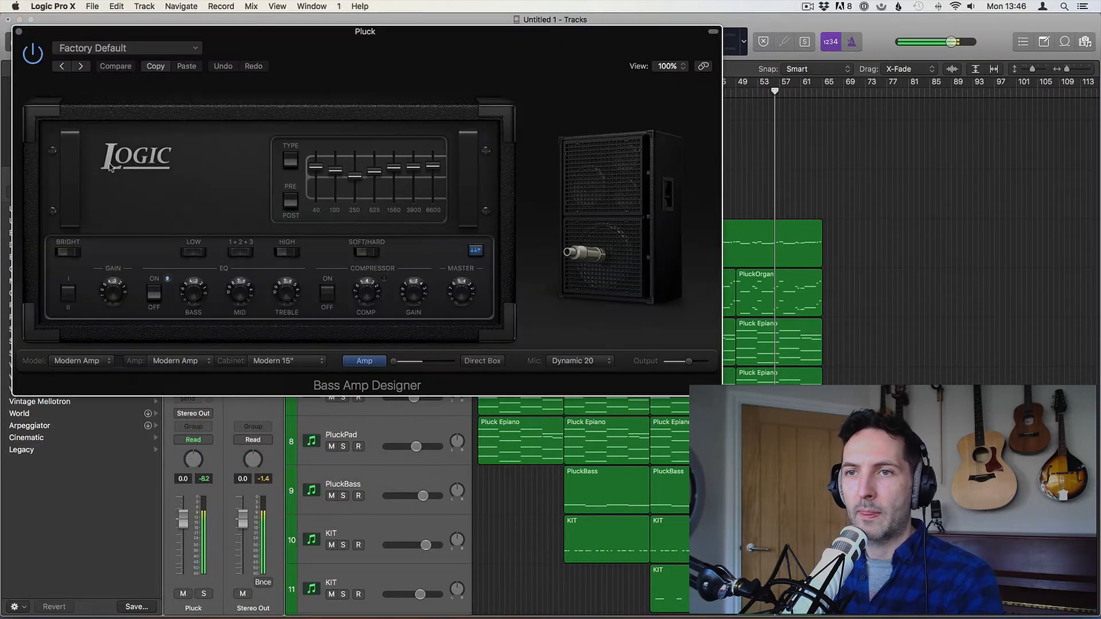
Choose the Clean DI preset in Bass Amp Designer and step forward through the presets past Crunch Cab
{"action": "left_click", "coordinate": [79, 51]}
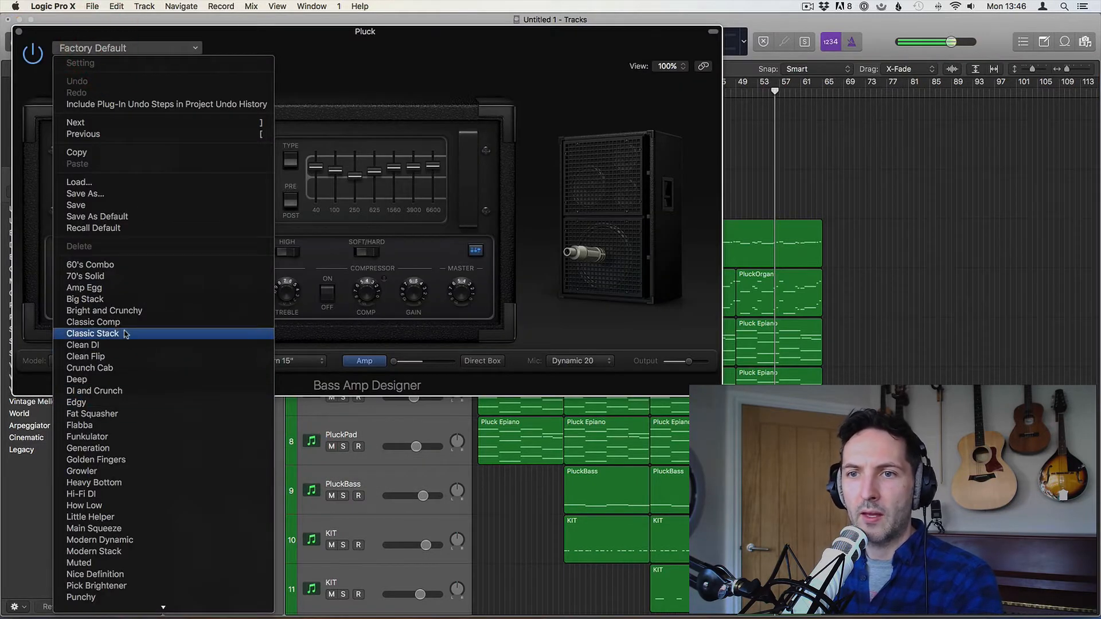
{"action": "left_click", "coordinate": [139, 349]}
{"action": "left_click", "coordinate": [79, 68]}
{"action": "left_click", "coordinate": [79, 68]}
{"action": "left_click", "coordinate": [80, 67]}
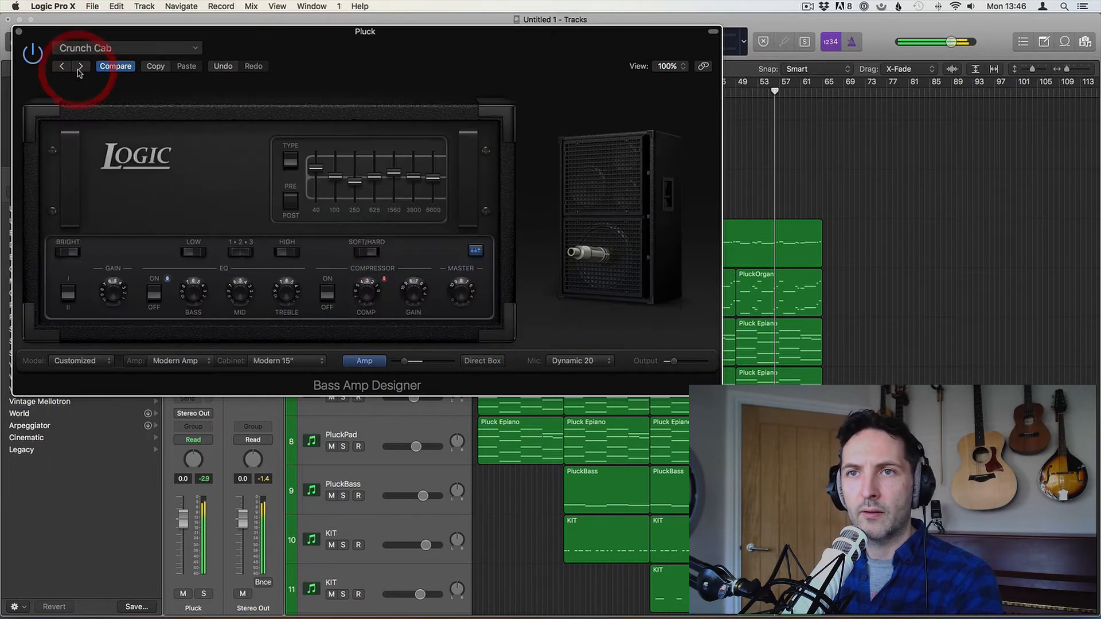
{"action": "left_click", "coordinate": [79, 67]}
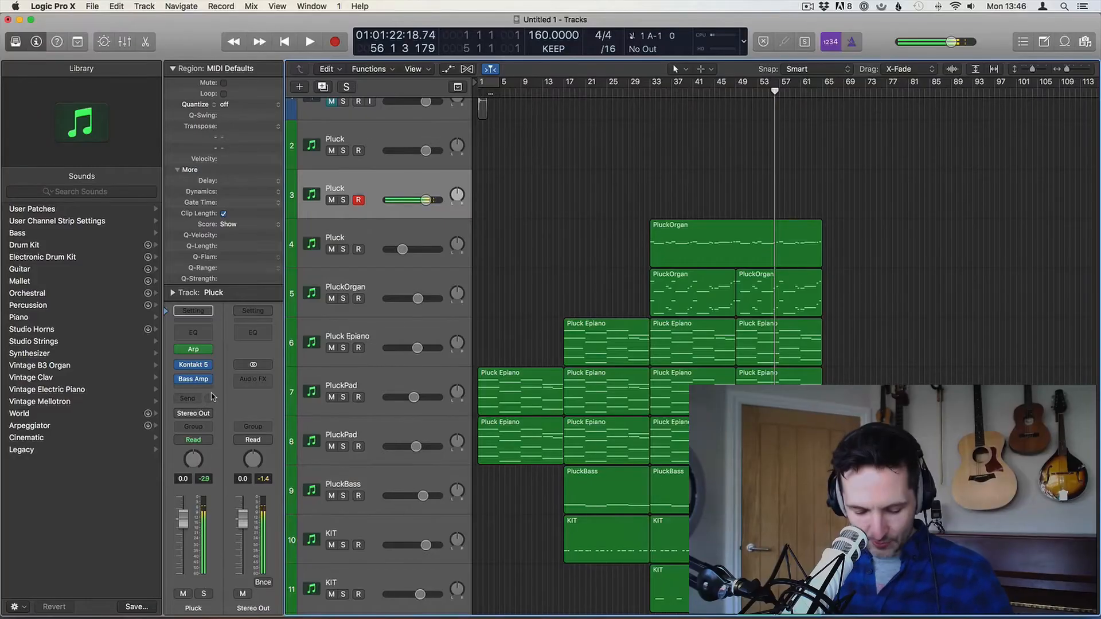
Copy the side-chained Trackspacer effect in the mixer onto the Pluck channel that has the Bass Amp
{"action": "key", "text": "x"}
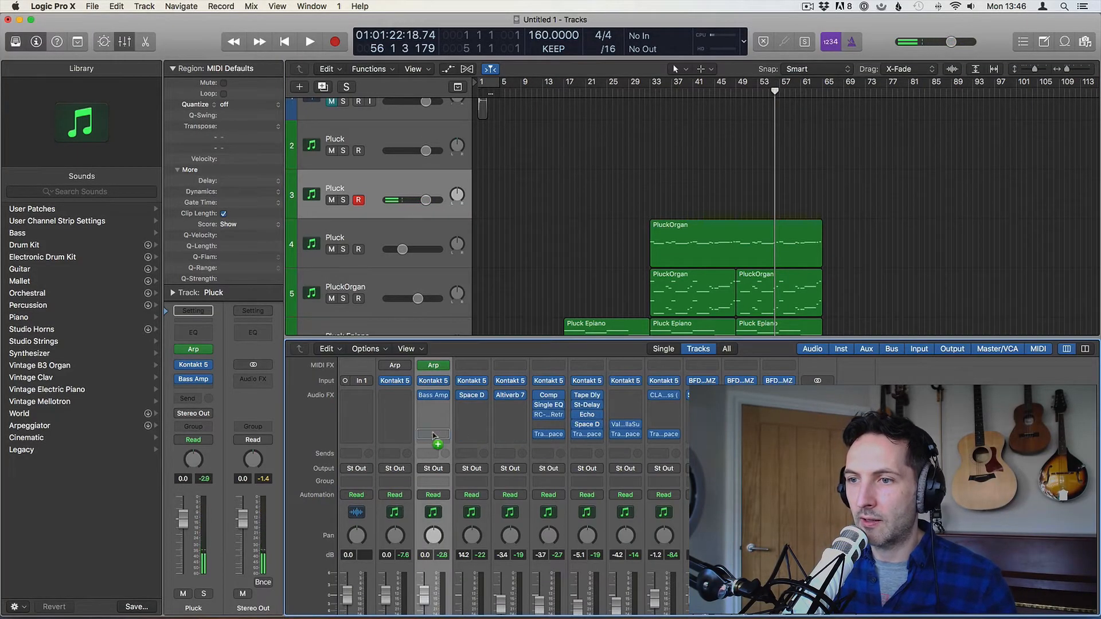
{"action": "left_click_drag", "start_coordinate": [433, 435], "coordinate": [434, 434]}
{"action": "key", "text": "p"}
Copy the PluckBass region at bar 49 up onto the Pluck track that has the Bass Amp
{"action": "left_click", "coordinate": [713, 179]}
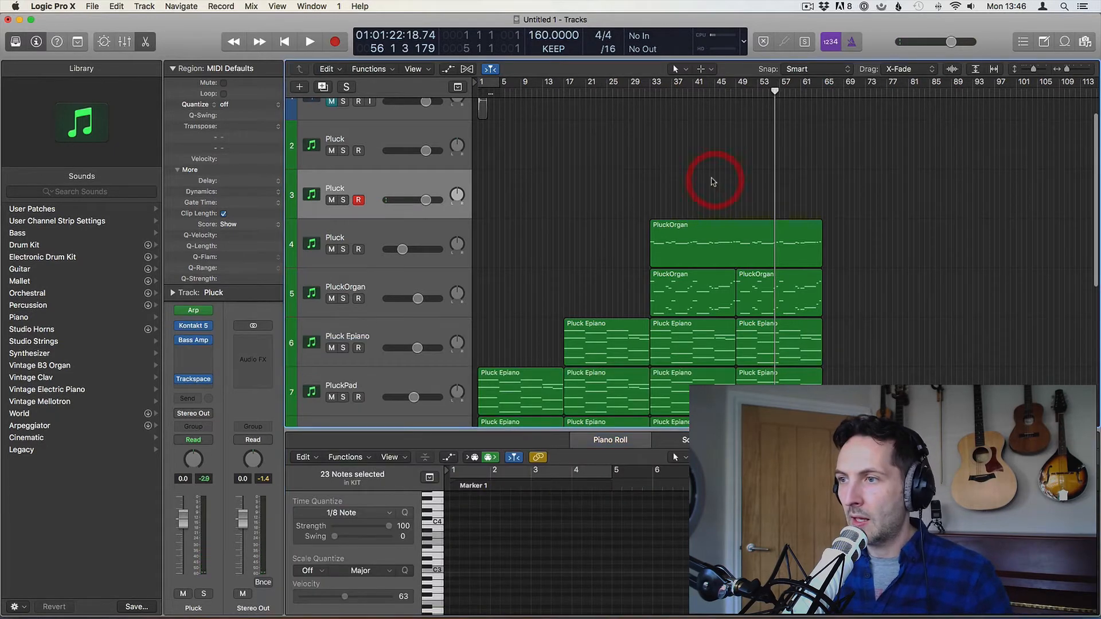
{"action": "key", "text": "p"}
{"action": "left_click_drag", "start_coordinate": [692, 488], "coordinate": [843, 487]}
{"action": "left_click_drag", "start_coordinate": [751, 504], "coordinate": [751, 218]}
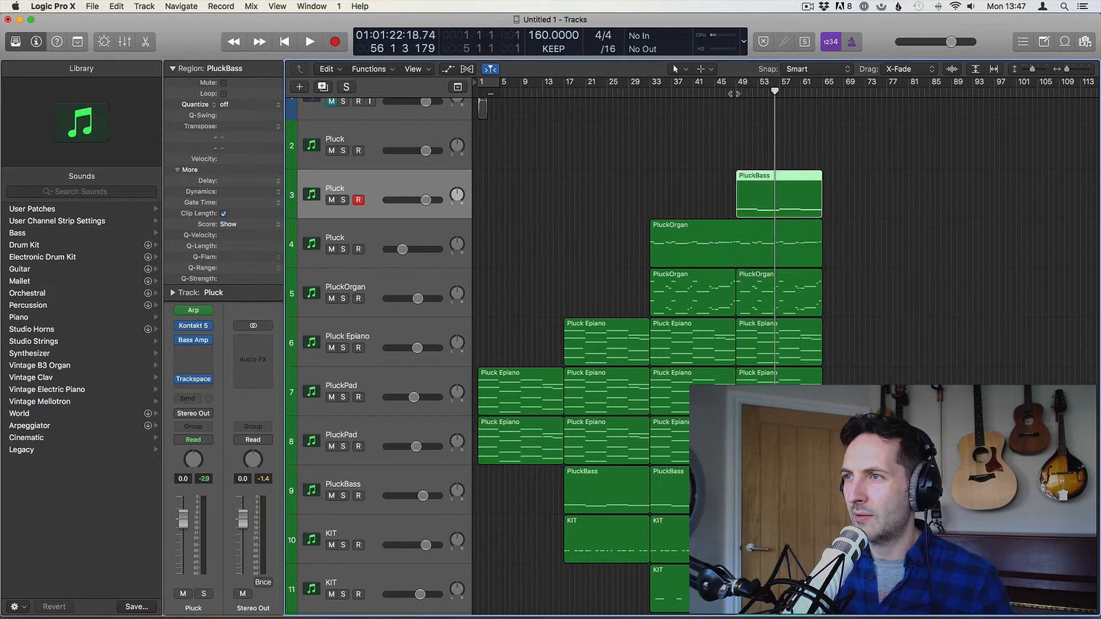
Play from bar 49 and compare the arpeggiated Pluck track soloed and within the full mix
{"action": "left_click", "coordinate": [739, 91]}
{"action": "key", "text": "space"}
{"action": "left_click", "coordinate": [344, 201]}
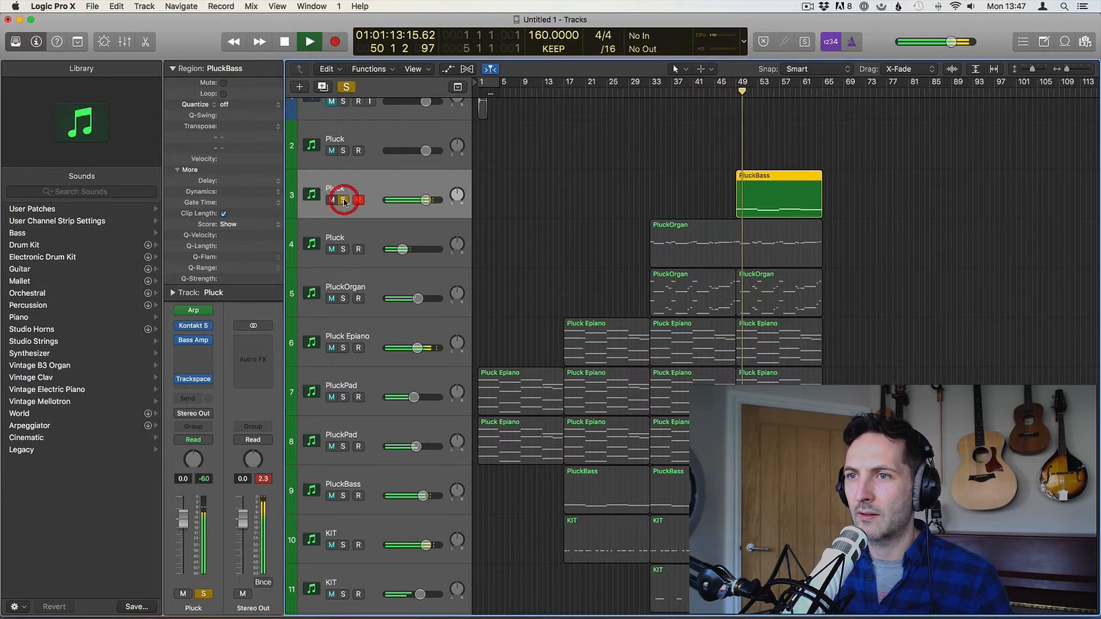
{"action": "left_click", "coordinate": [344, 200]}
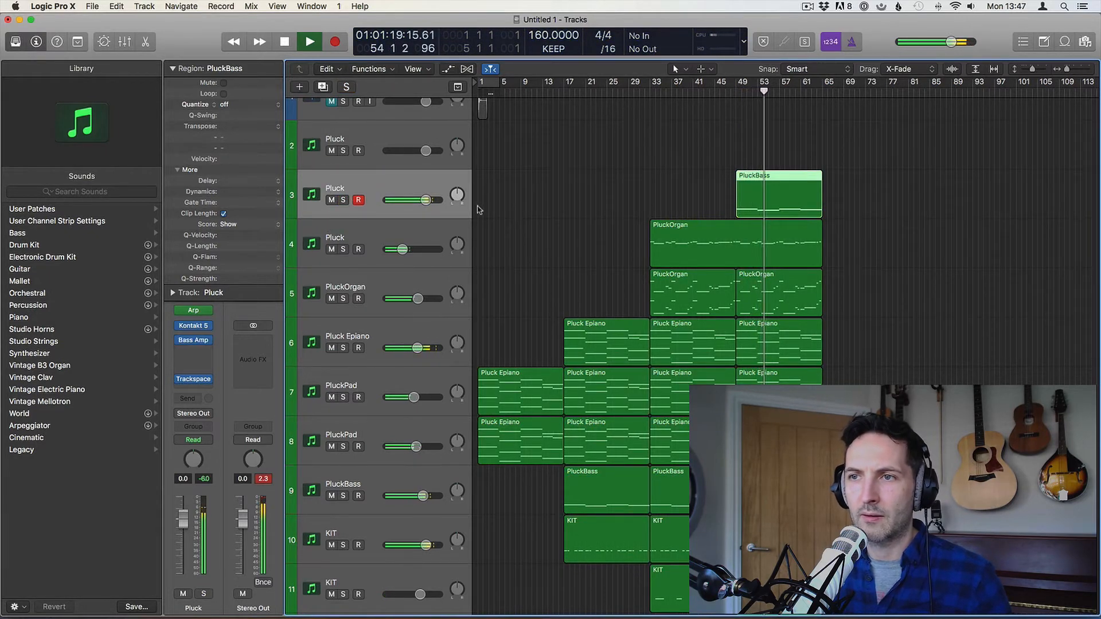
{"action": "left_click", "coordinate": [344, 200]}
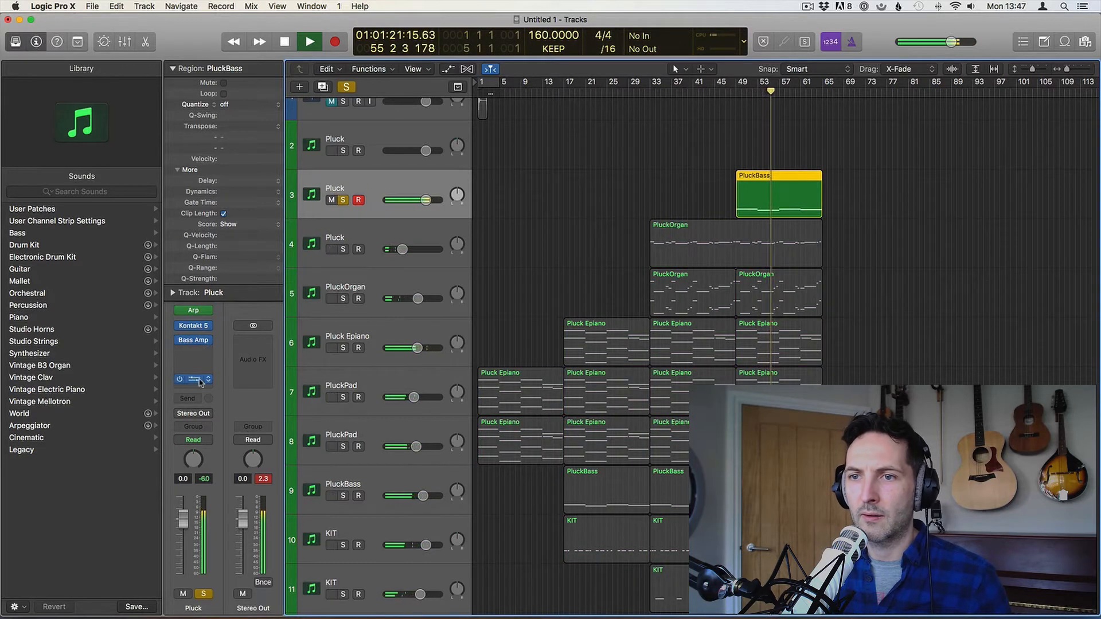
Transpose the four notes of the copied PluckBass region up an octave, unsolo its track and play from bar 49
{"action": "double_click", "coordinate": [776, 199]}
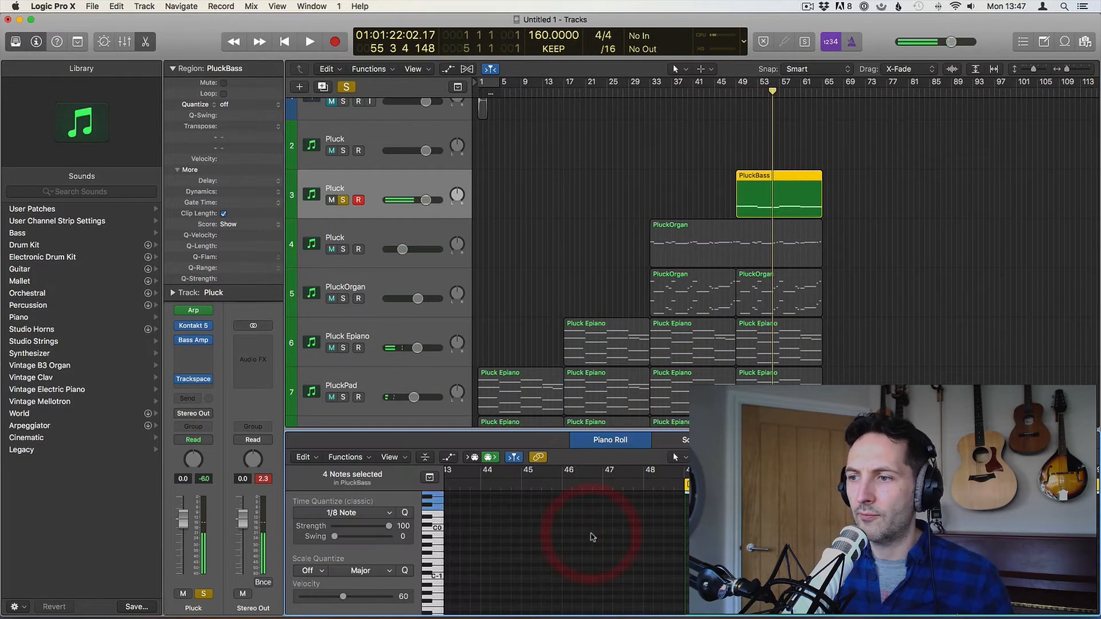
{"action": "left_click", "coordinate": [343, 200]}
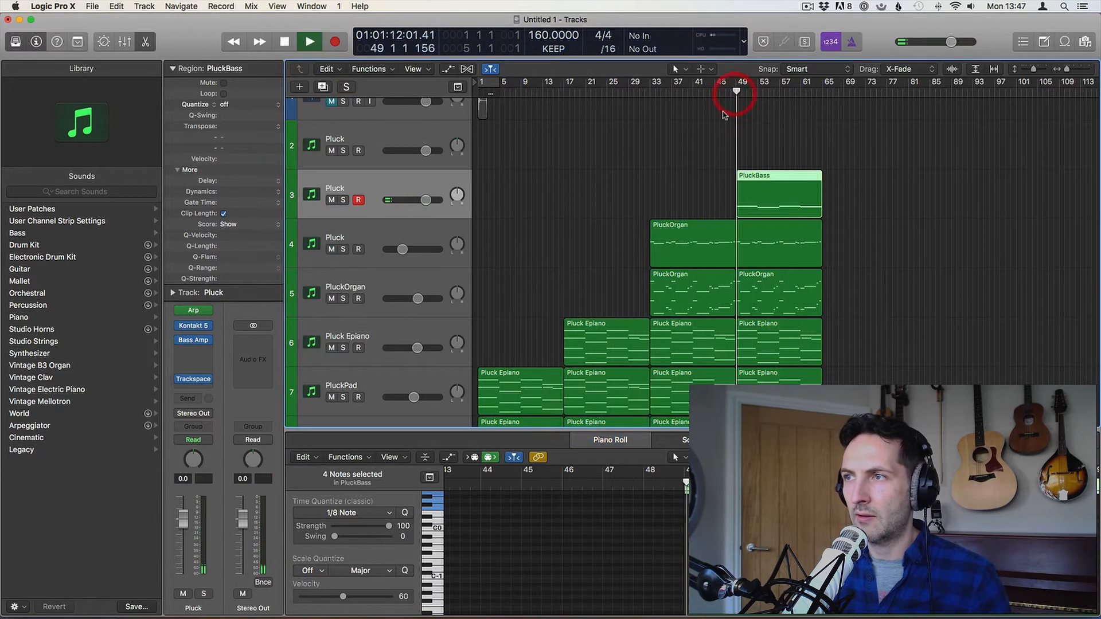
{"action": "key", "text": "e"}
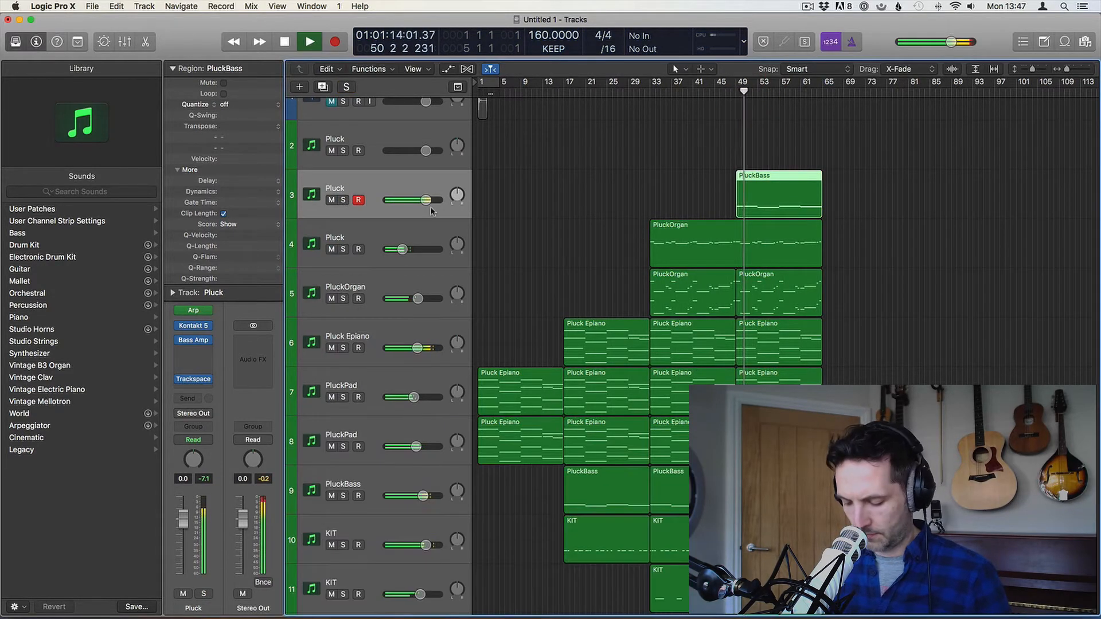
Open Trackspacer on the arpeggiated Pluck track and raise its Amount
{"action": "left_click", "coordinate": [195, 379]}
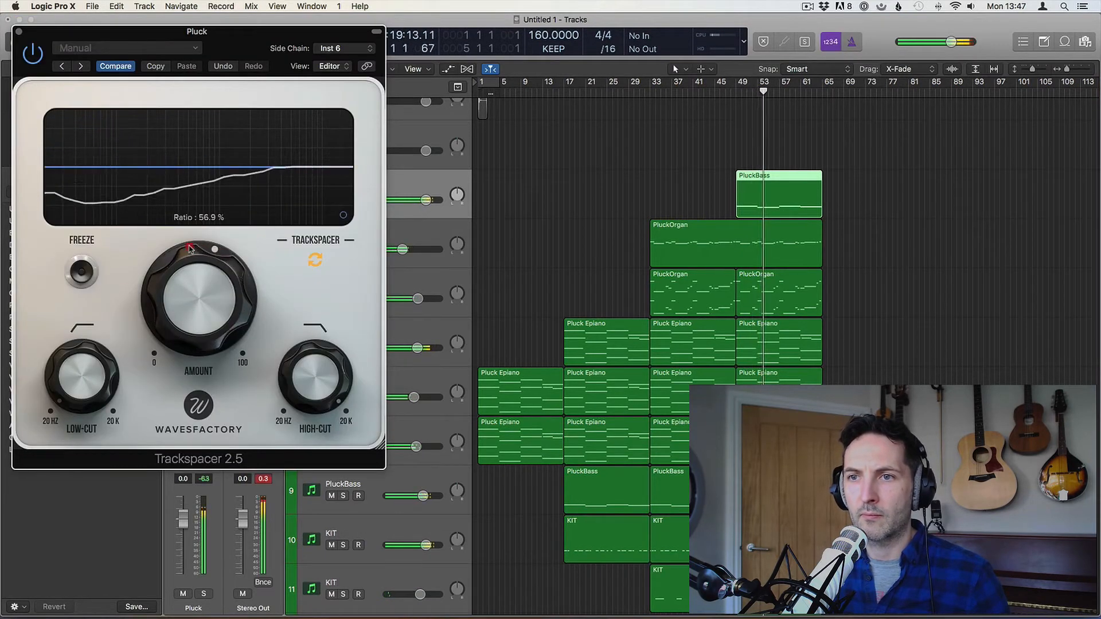
{"action": "left_click", "coordinate": [189, 253]}
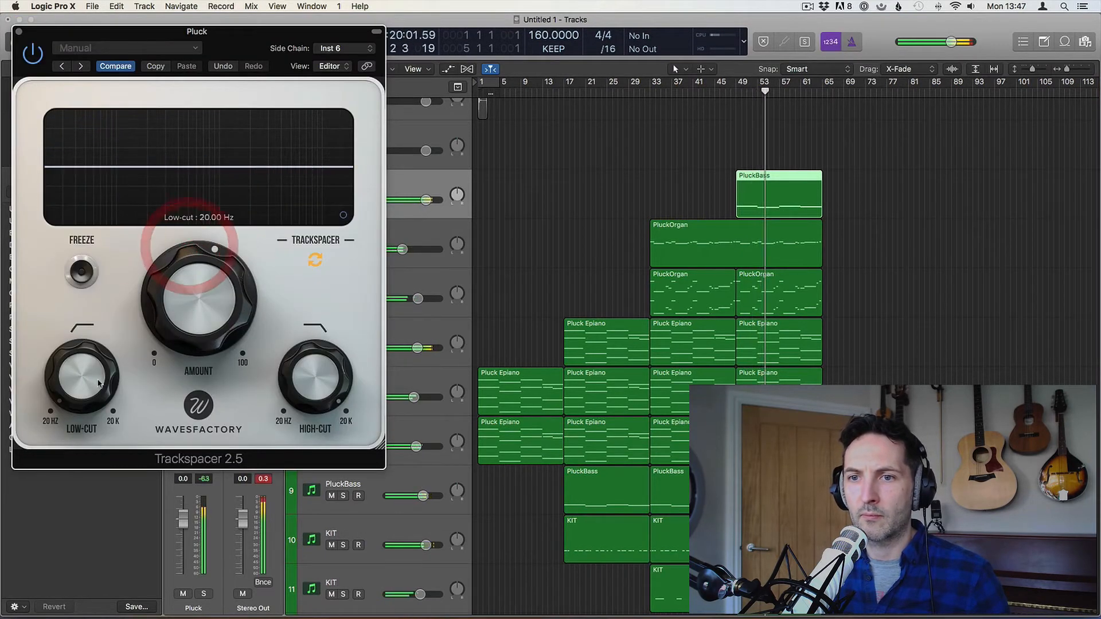
{"action": "left_click_drag", "start_coordinate": [223, 324], "coordinate": [221, 283]}
Raise the four notes of the Pluck track's PluckBass region by one more octave and close the note editor
{"action": "left_click", "coordinate": [728, 153]}
{"action": "left_click", "coordinate": [758, 191]}
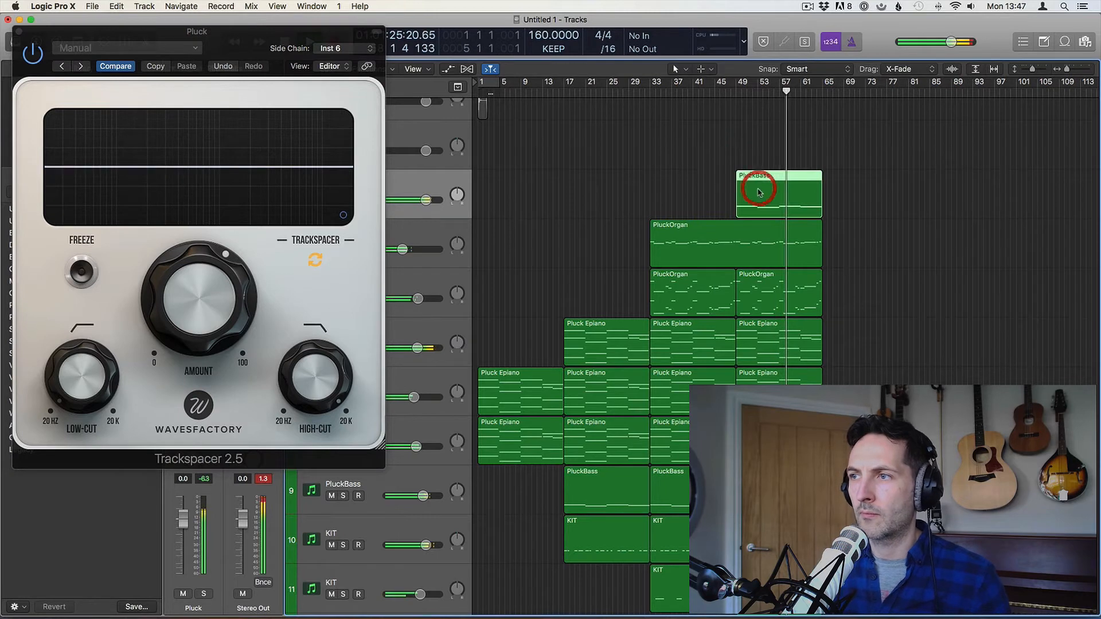
{"action": "double_click", "coordinate": [759, 191]}
{"action": "left_click", "coordinate": [611, 511]}
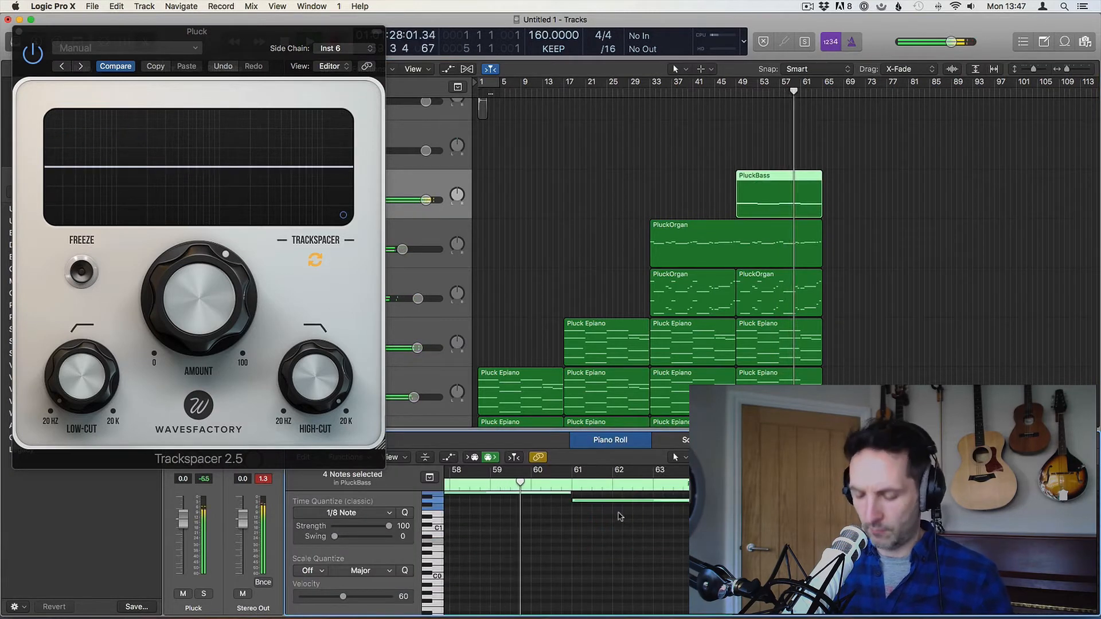
{"action": "key", "text": "p"}
Set the Trackspacer Amount to 44.9% and close the plug-in window
{"action": "left_click_drag", "start_coordinate": [195, 286], "coordinate": [195, 343]}
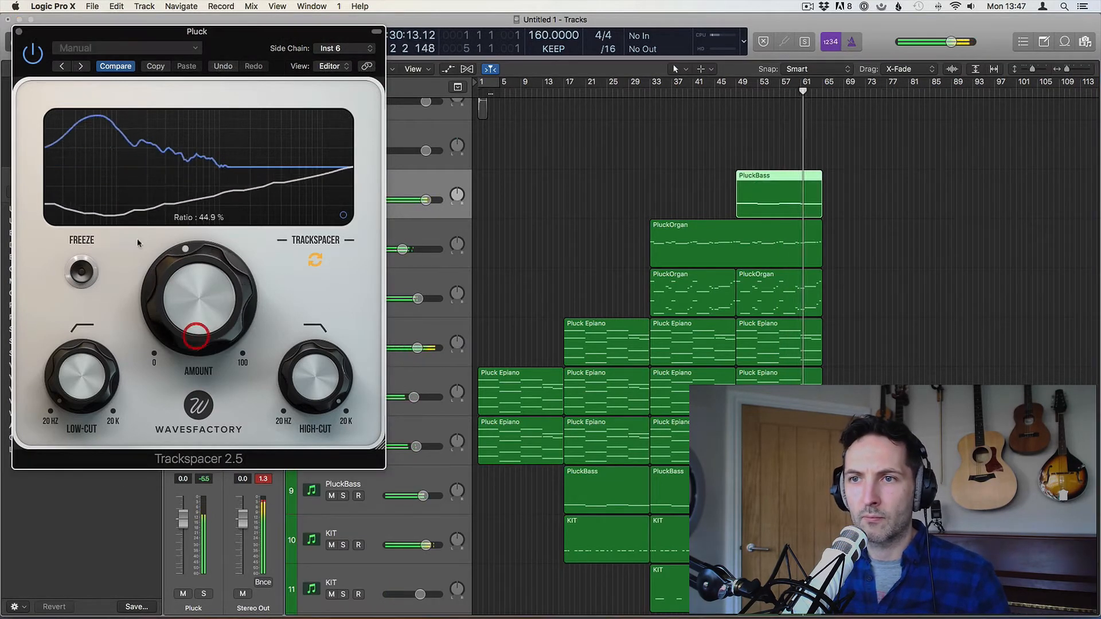
{"action": "left_click", "coordinate": [19, 31]}
Replay the arrangement from bar 49 and shrink the track heights so that all tracks fit in view
{"action": "double_click", "coordinate": [769, 183]}
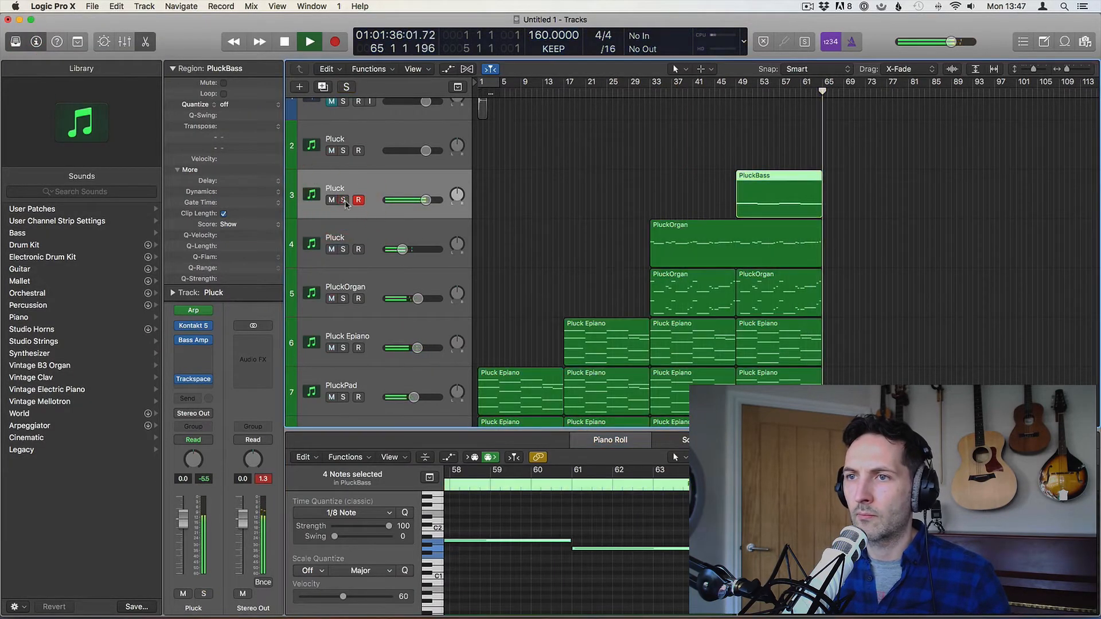
{"action": "key", "text": "space"}
{"action": "left_click", "coordinate": [739, 89]}
{"action": "key", "text": "space"}
{"action": "left_click", "coordinate": [634, 109]}
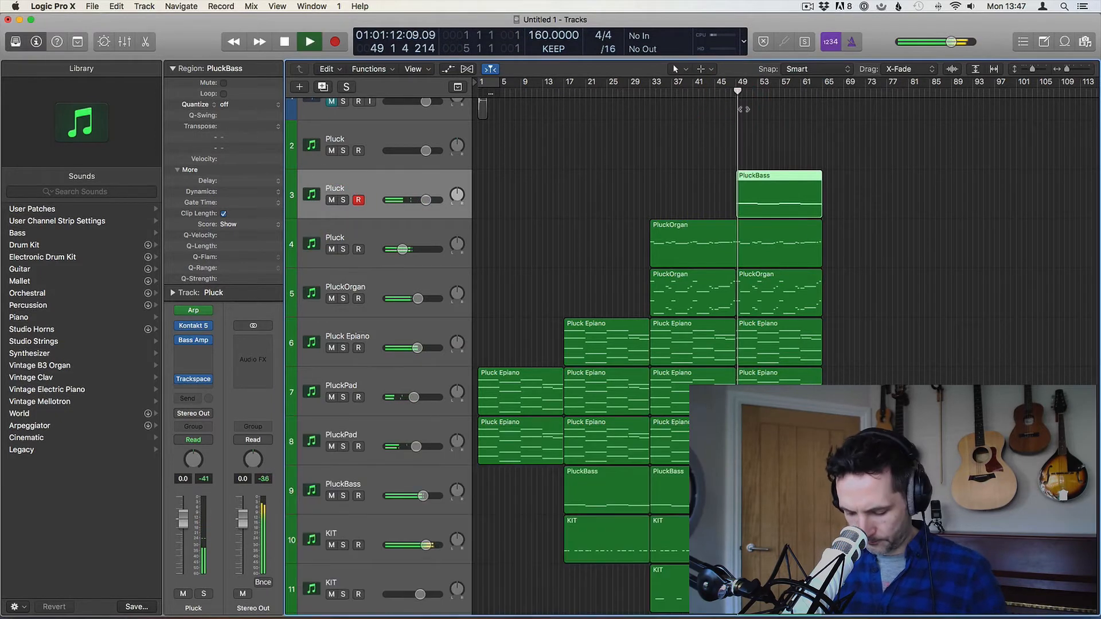
{"action": "left_click_drag", "start_coordinate": [1032, 69], "coordinate": [1021, 74]}
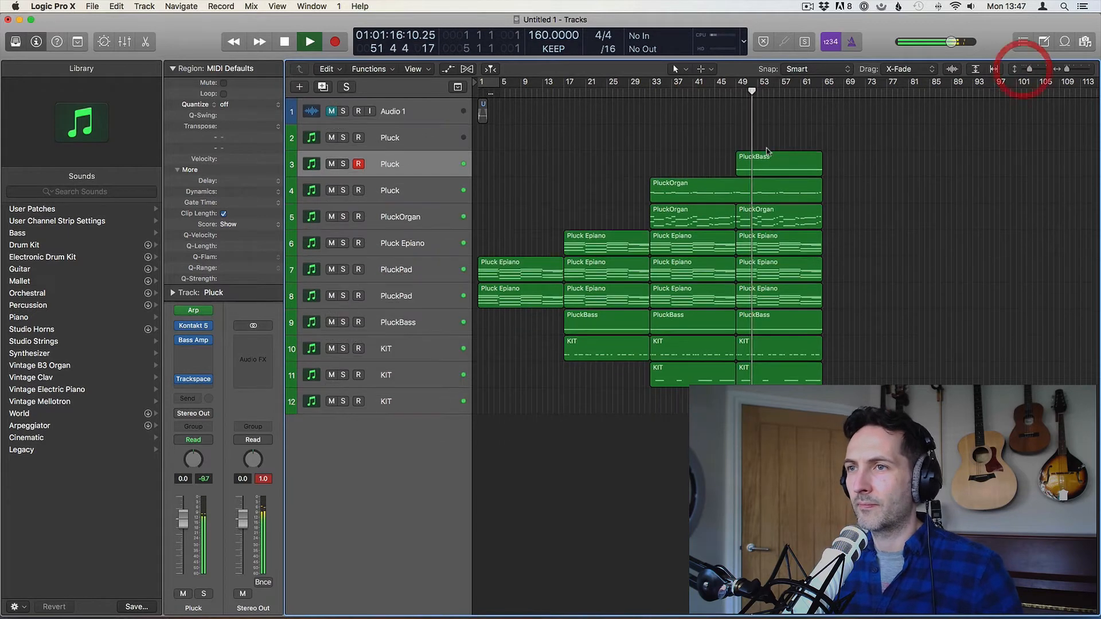
{"action": "left_click", "coordinate": [611, 145]}
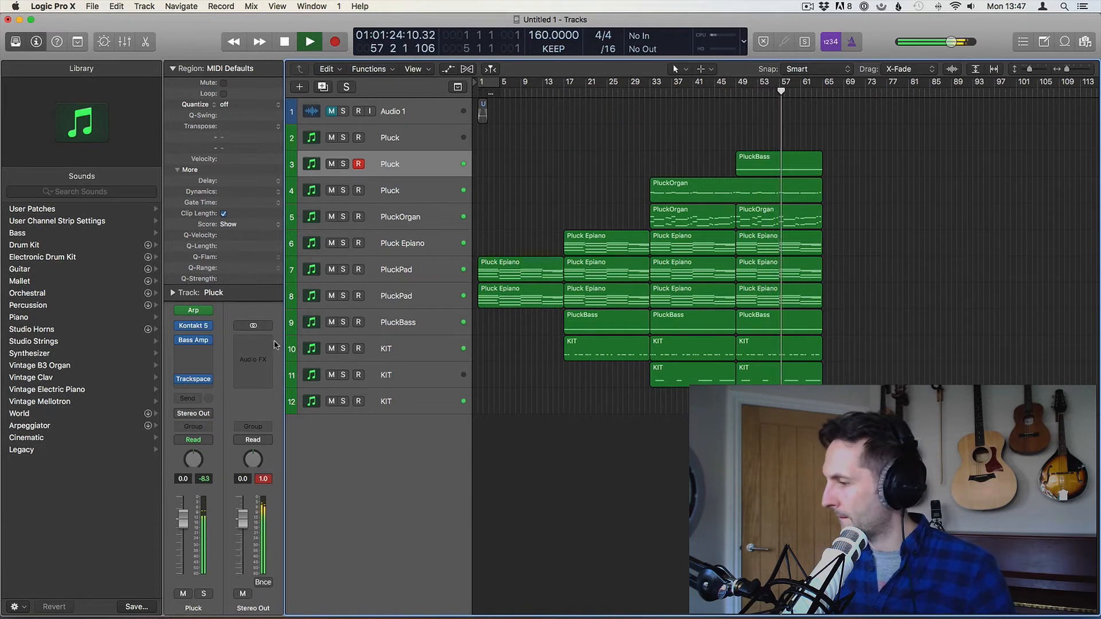
Stop playback and inspect the Space Designer settings on the Pluck track that holds the long PluckOrgan region
{"action": "left_click", "coordinate": [382, 194]}
{"action": "key", "text": "space"}
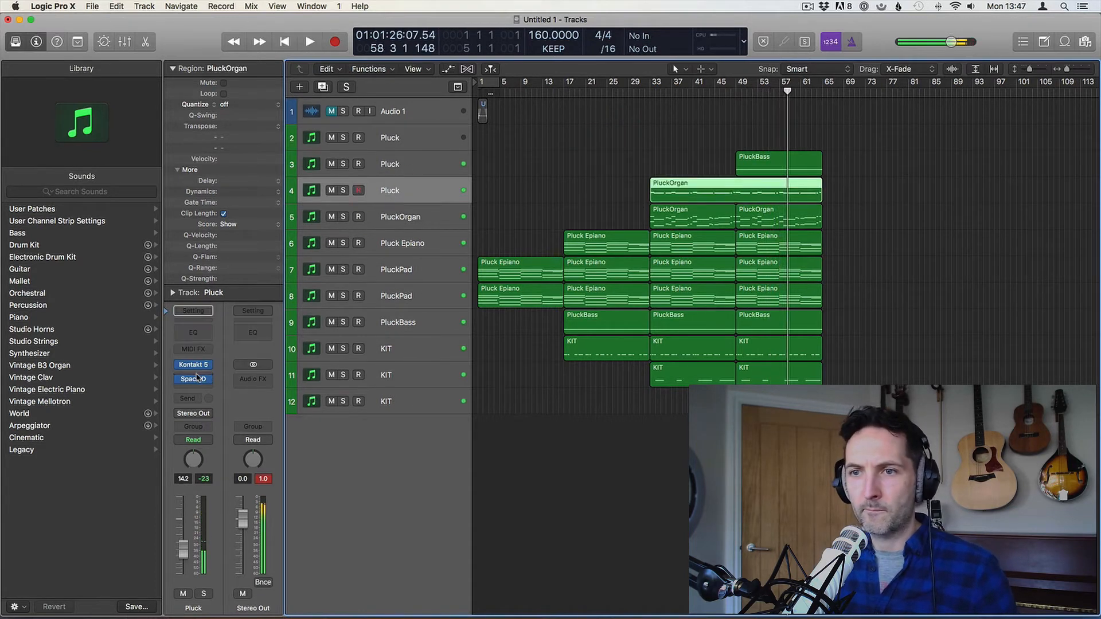
{"action": "left_click", "coordinate": [195, 381]}
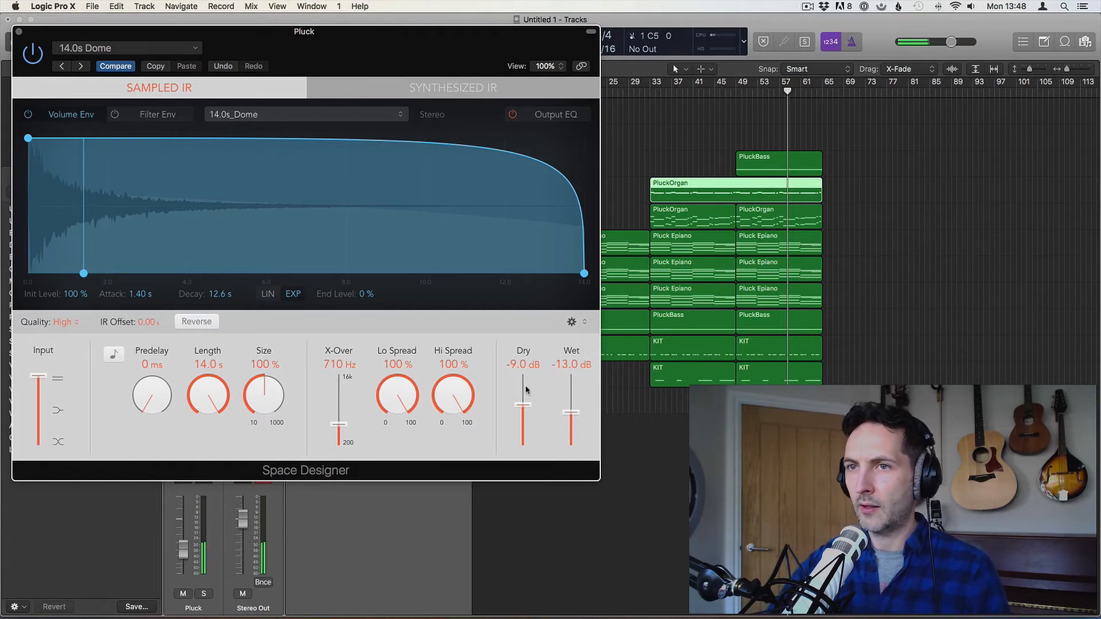
{"action": "left_click", "coordinate": [18, 32]}
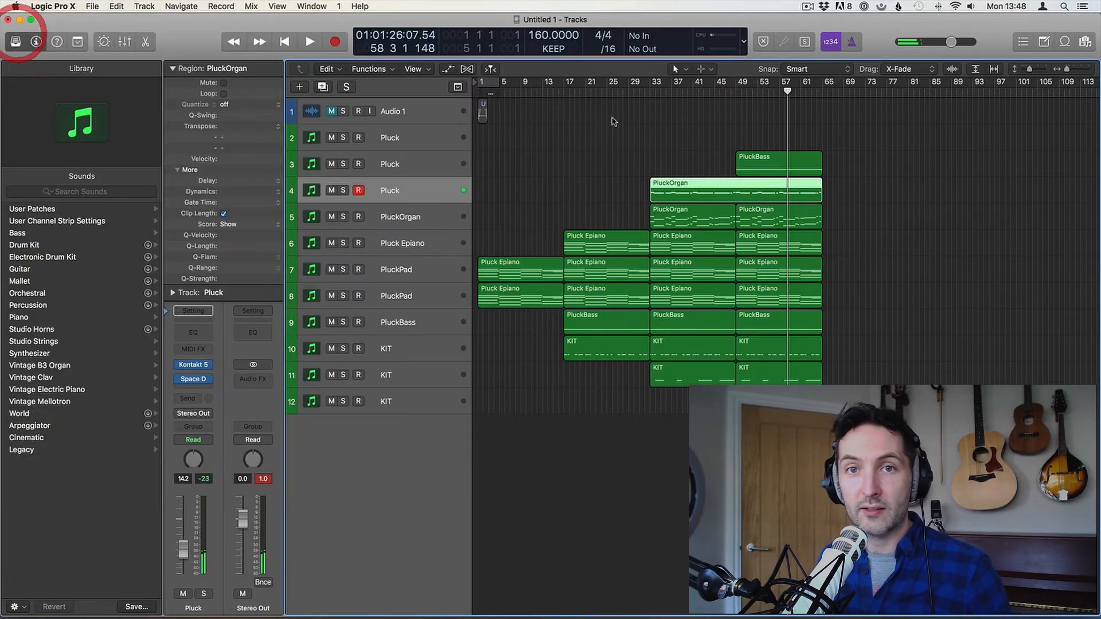
Audition the arrangement from bar 49 and duplicate the empty Pluck track below Audio 1
{"action": "key", "text": "space"}
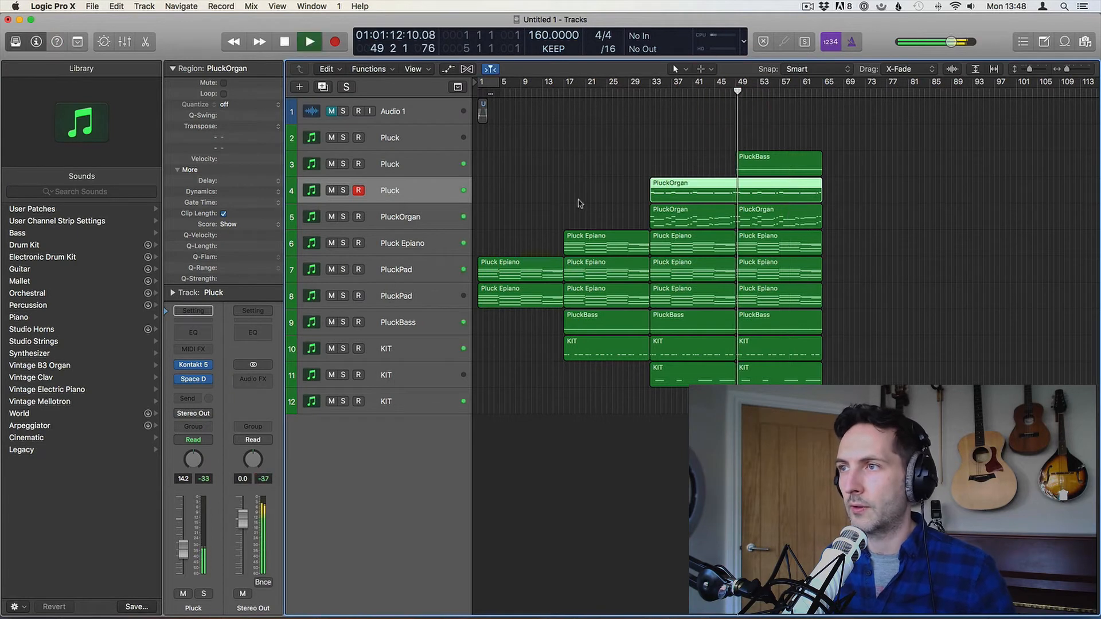
{"action": "left_click", "coordinate": [568, 152]}
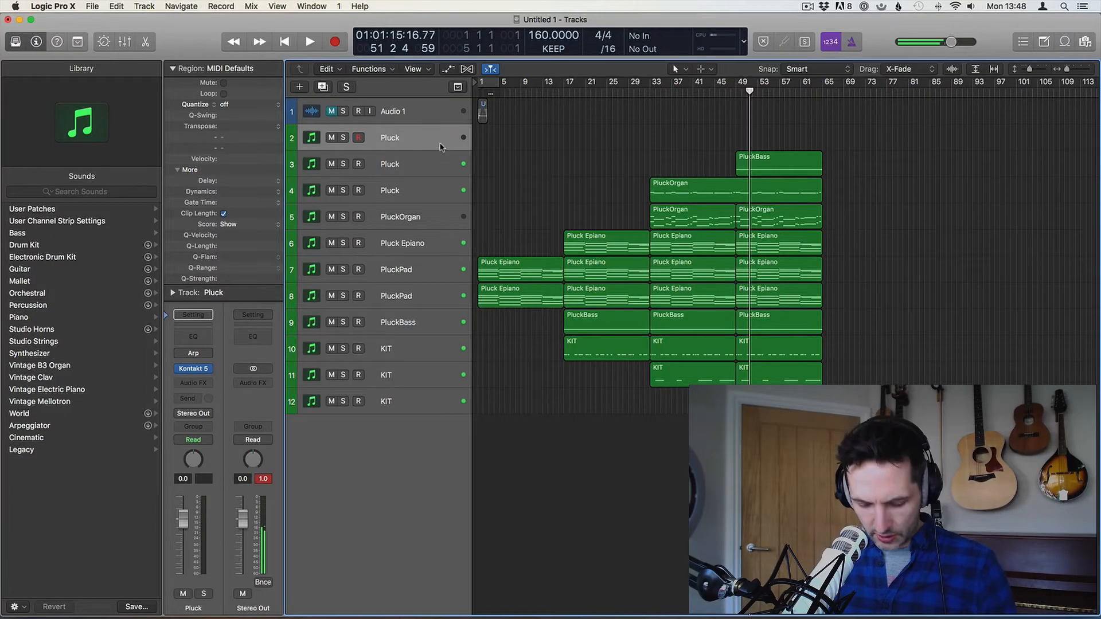
{"action": "key", "text": "super+d"}
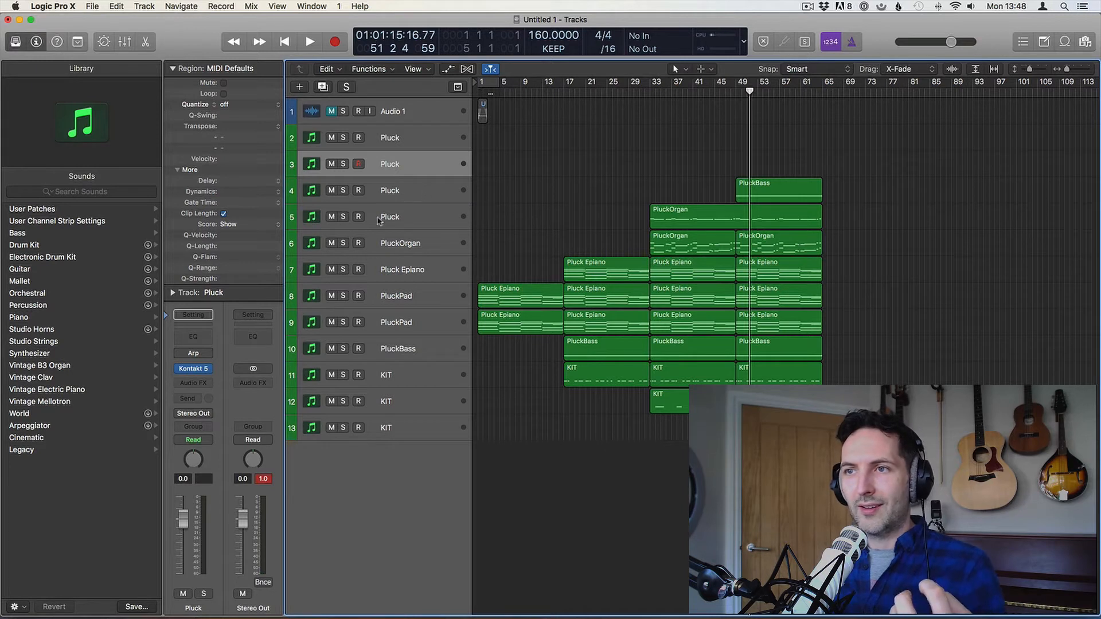
Insert a stereo Pitch Shifter as an audio effect on the duplicated Pluck track
{"action": "left_click", "coordinate": [201, 383]}
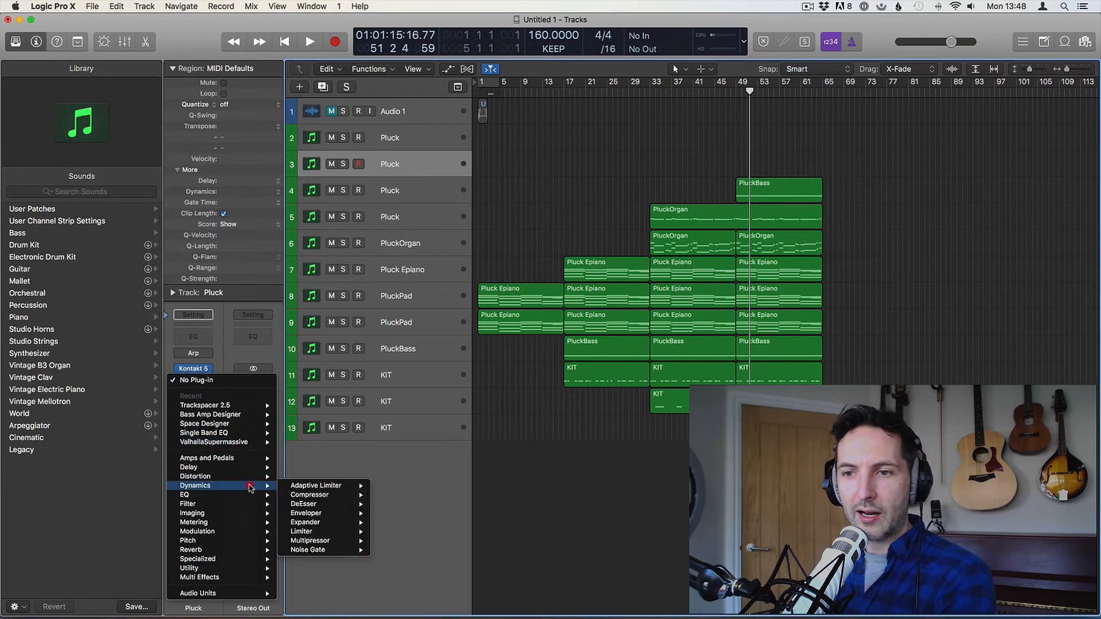
{"action": "mouse_move", "coordinate": [253, 497]}
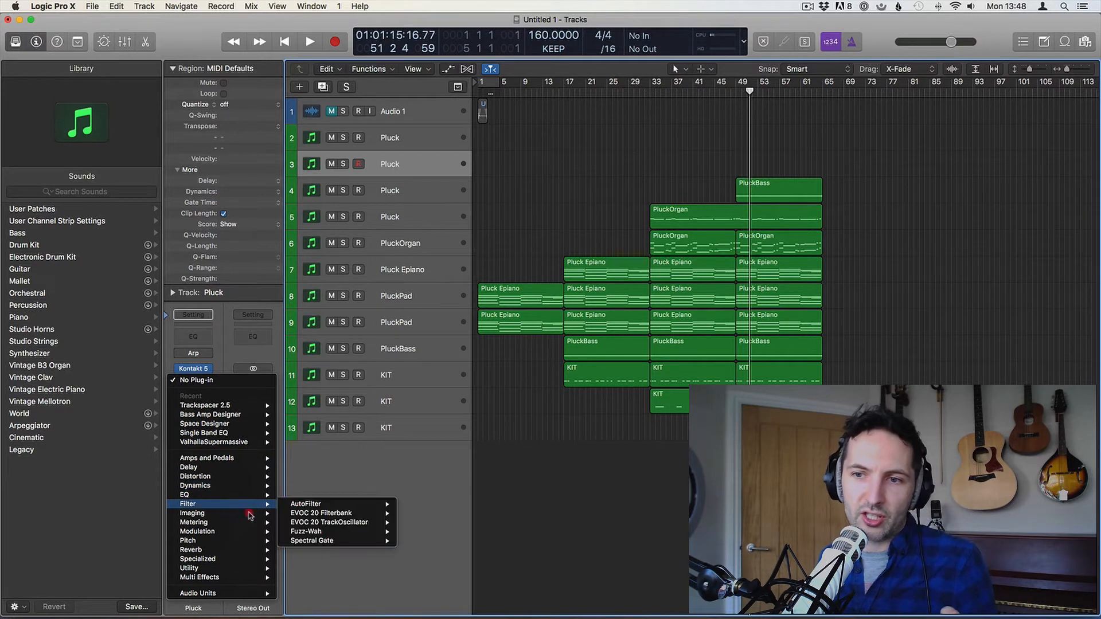
{"action": "mouse_move", "coordinate": [264, 542]}
{"action": "mouse_move", "coordinate": [319, 543]}
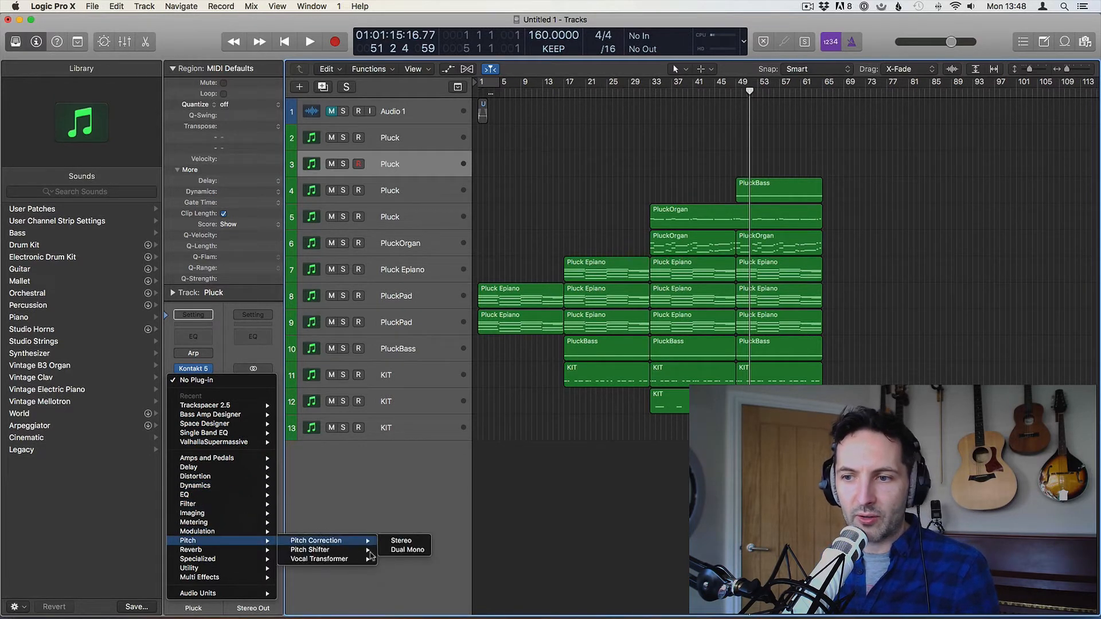
{"action": "mouse_move", "coordinate": [364, 553]}
{"action": "left_click", "coordinate": [402, 550]}
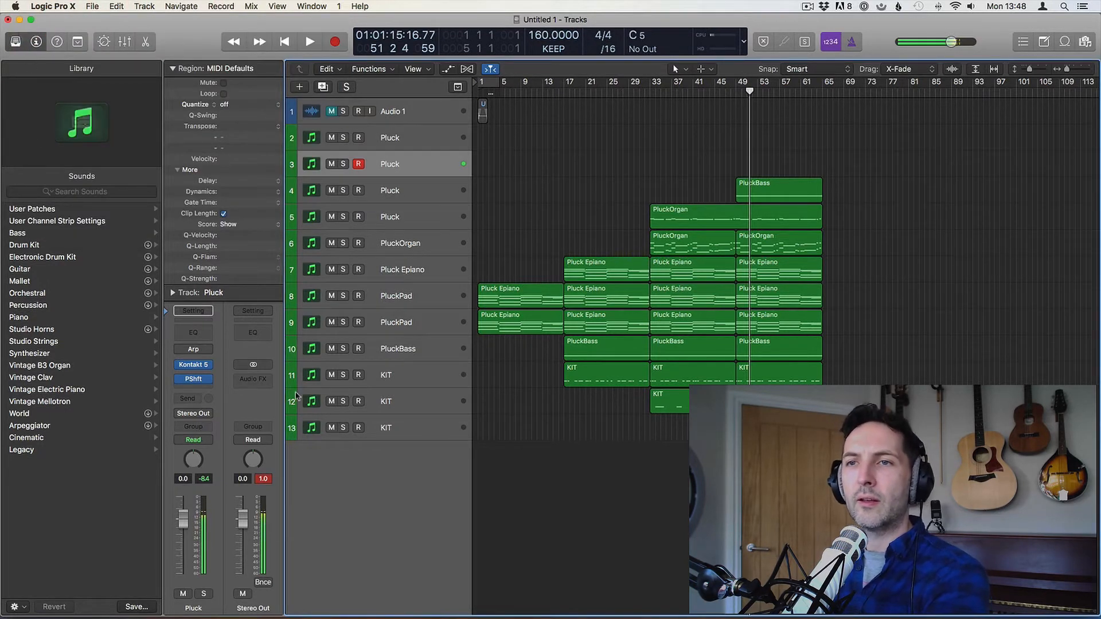
Add the RC-20 Retro Color Audio Unit after the Pitch Shifter on the duplicated Pluck track
{"action": "left_click", "coordinate": [193, 391]}
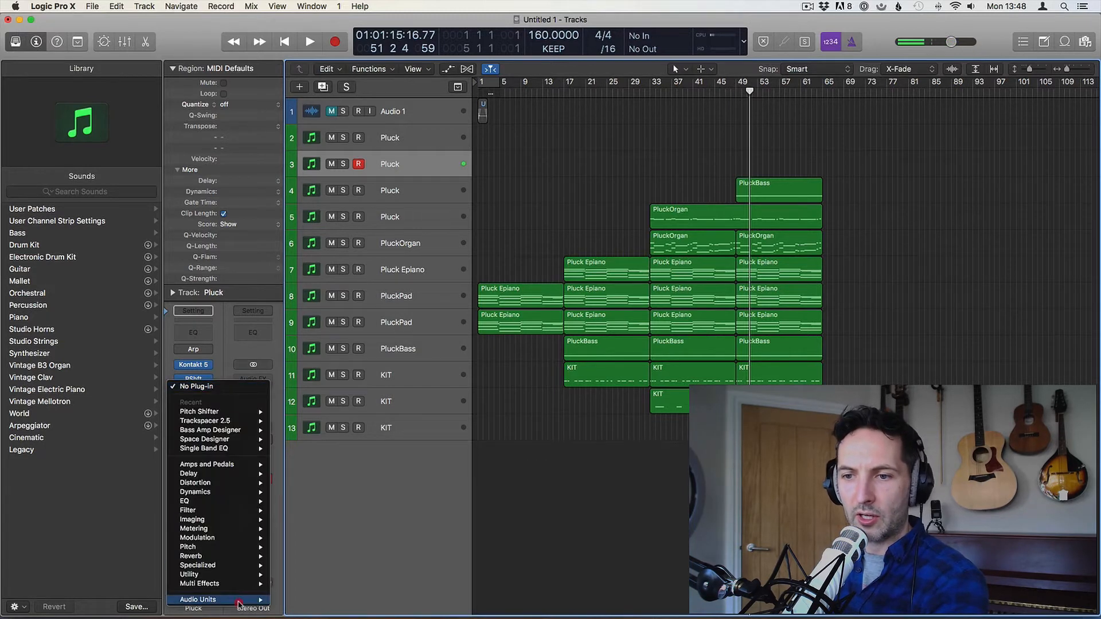
{"action": "mouse_move", "coordinate": [241, 600]}
{"action": "mouse_move", "coordinate": [362, 600]}
{"action": "mouse_move", "coordinate": [436, 597]}
{"action": "left_click", "coordinate": [526, 601]}
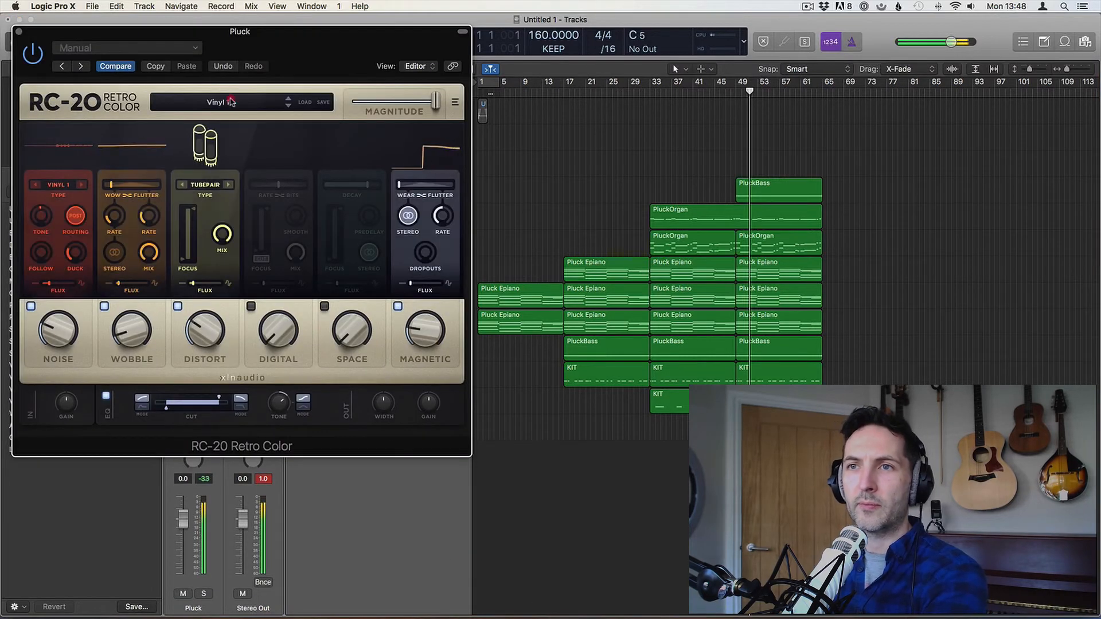
Choose the Wow & Flutter preset in RC-20 Retro Color's preset browser
{"action": "left_click", "coordinate": [229, 103]}
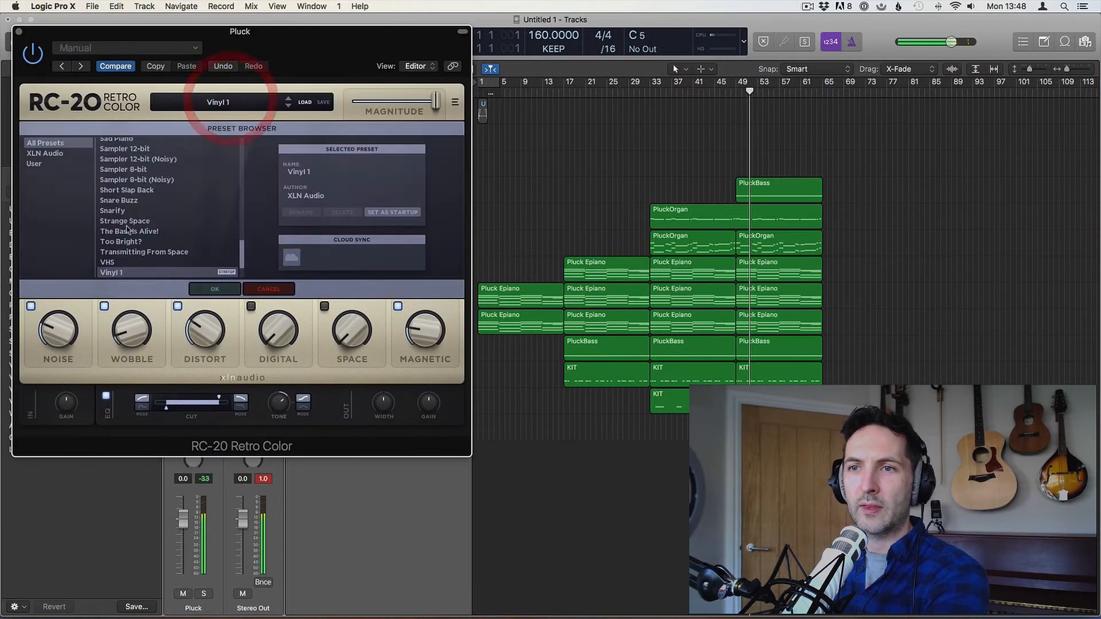
{"action": "scroll", "coordinate": [146, 254], "scroll_direction": "down", "scroll_amount": 2}
{"action": "left_click", "coordinate": [136, 273]}
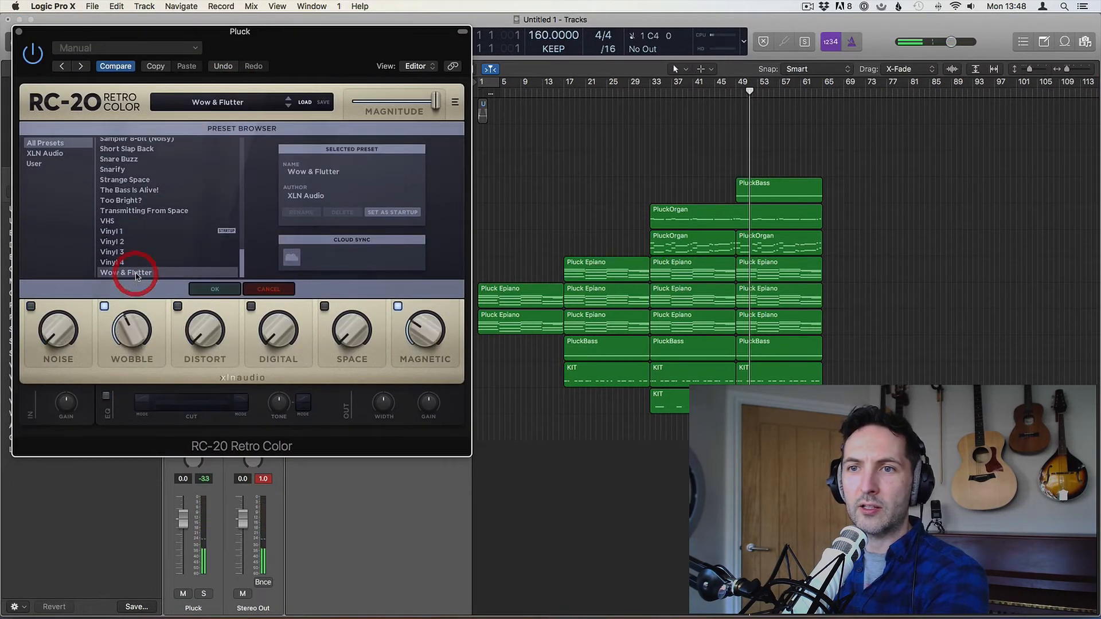
Load RC-20 Retro Color's Transmitting From Space preset, turn off its Noise module and close the plug-in window
{"action": "left_click", "coordinate": [145, 211]}
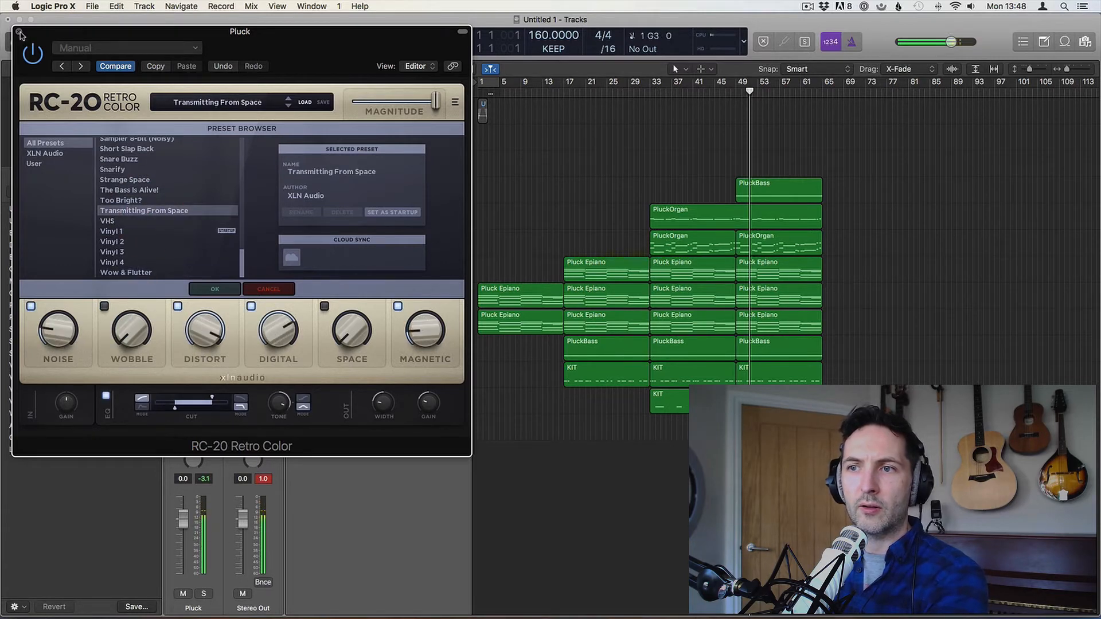
{"action": "left_click", "coordinate": [31, 307]}
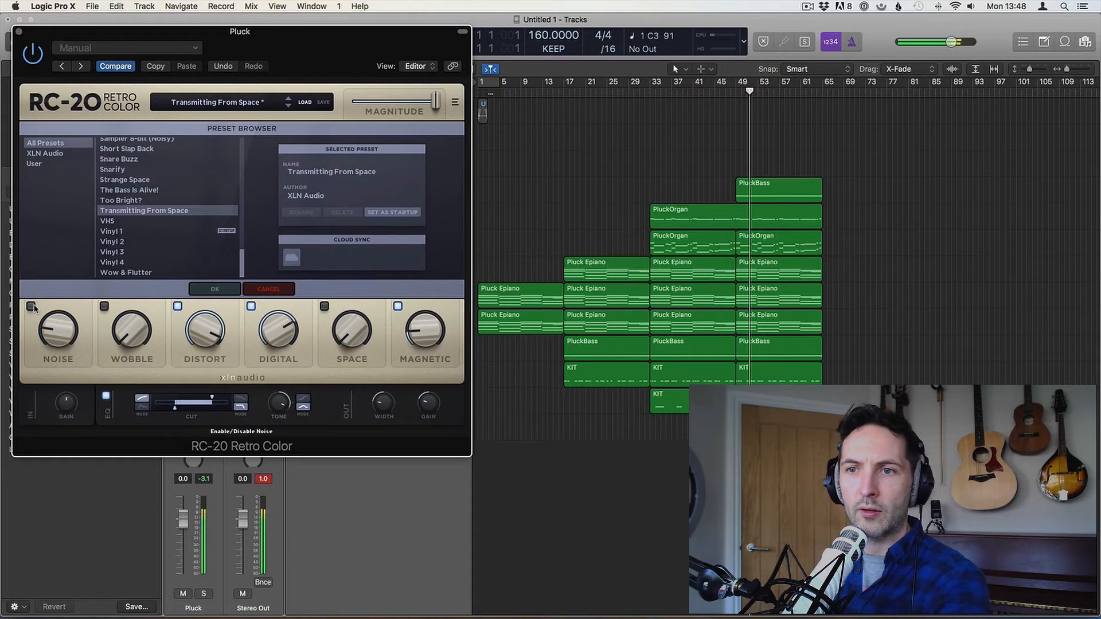
{"action": "left_click", "coordinate": [18, 32]}
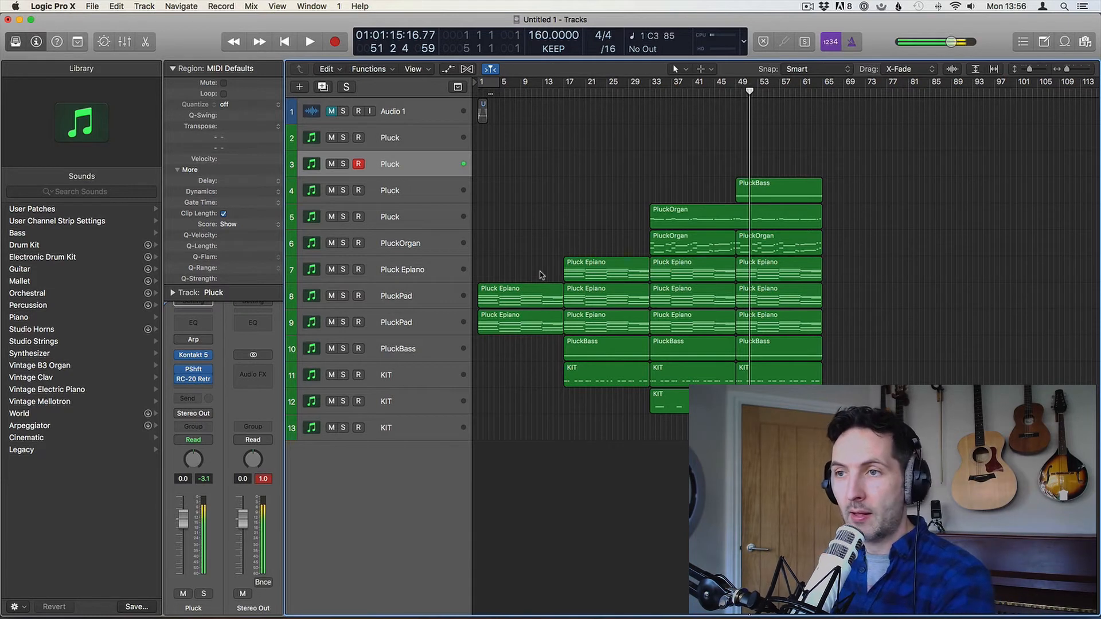
Insert a stereo Ensemble effect after RC-20 Retro Color on the duplicated Pluck track
{"action": "left_click", "coordinate": [205, 390]}
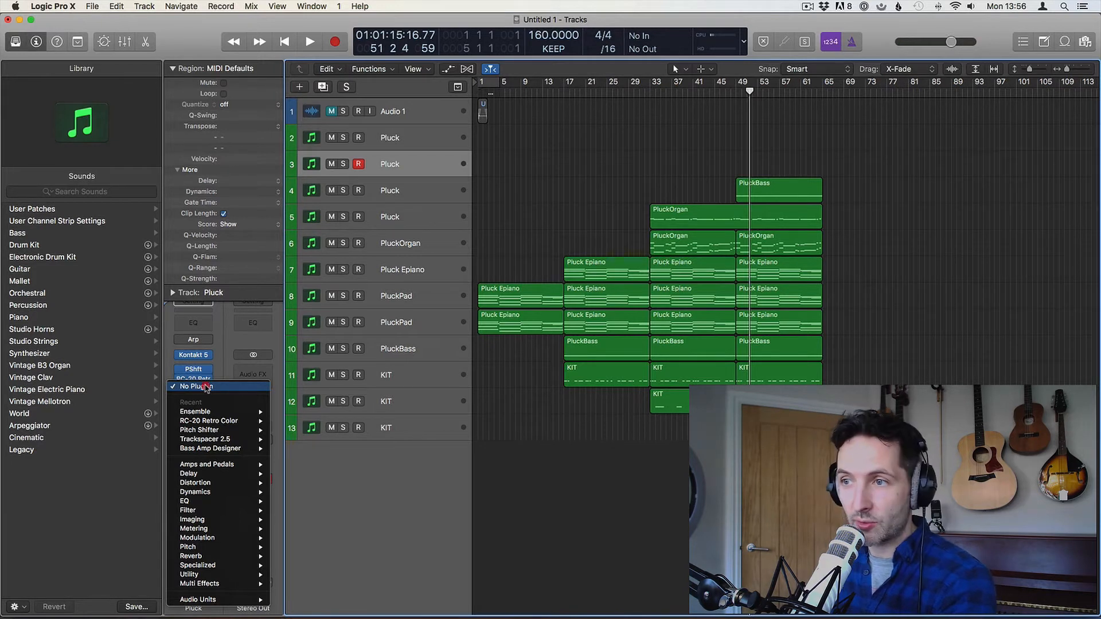
{"action": "mouse_move", "coordinate": [219, 422]}
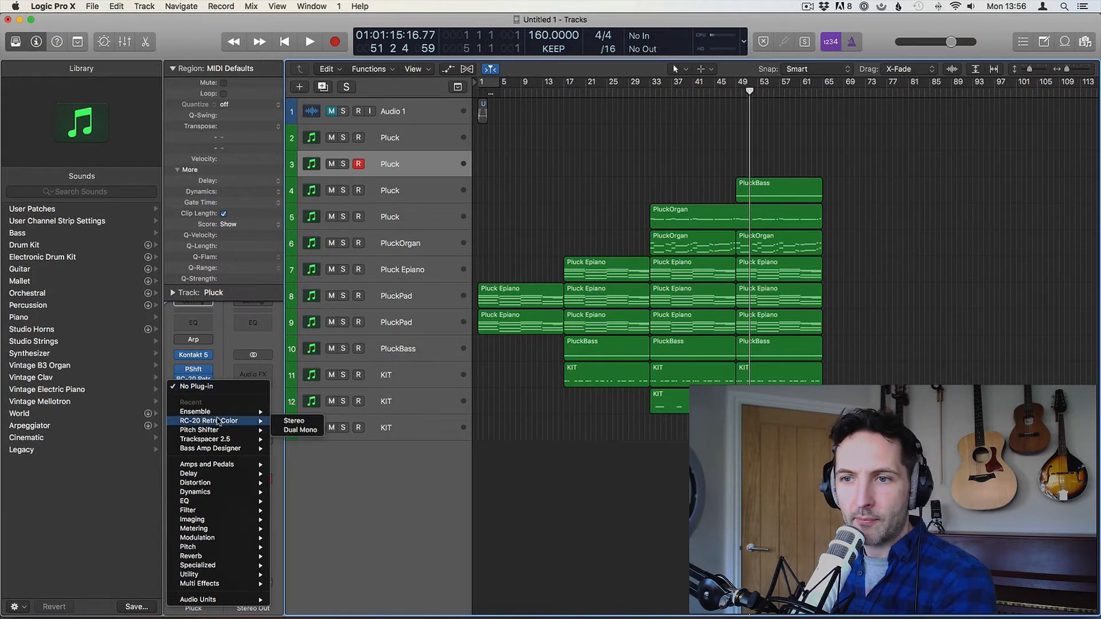
{"action": "left_click", "coordinate": [295, 412]}
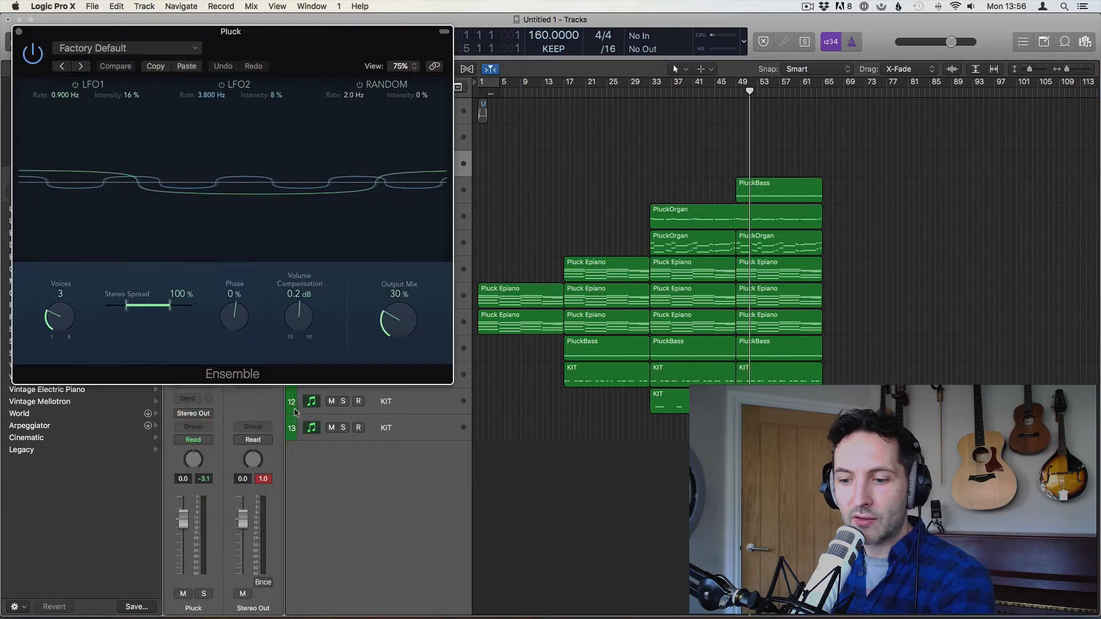
Compare the Synth String Ensemble and Vintage Dimension presets in Ensemble and keep Vintage Dimension
{"action": "left_click", "coordinate": [115, 49]}
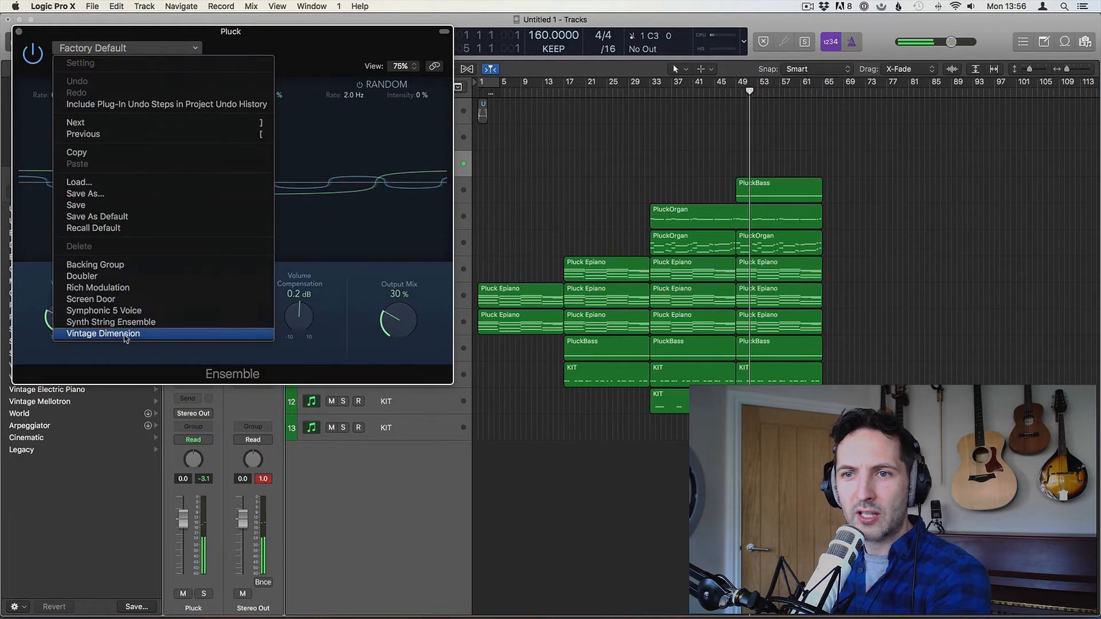
{"action": "left_click", "coordinate": [128, 333]}
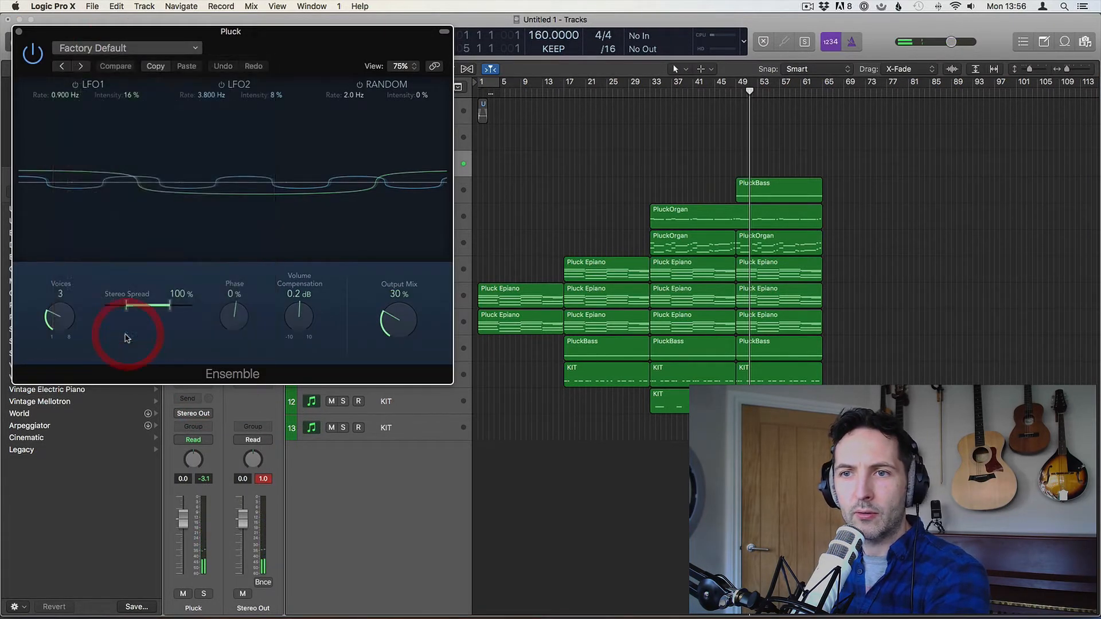
{"action": "left_click", "coordinate": [62, 67]}
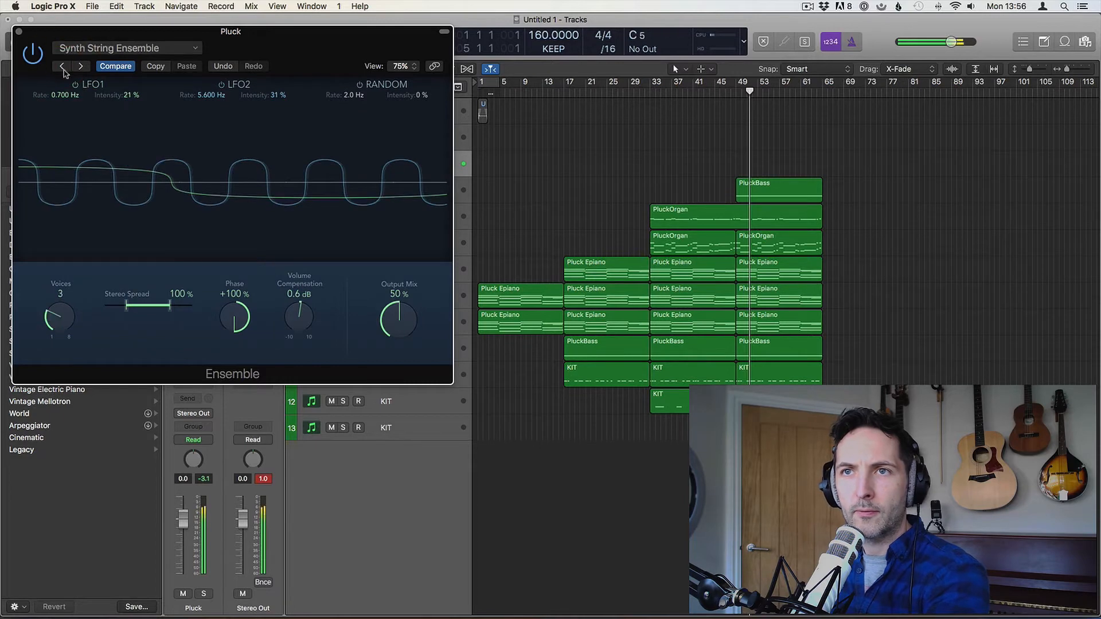
{"action": "left_click", "coordinate": [82, 67]}
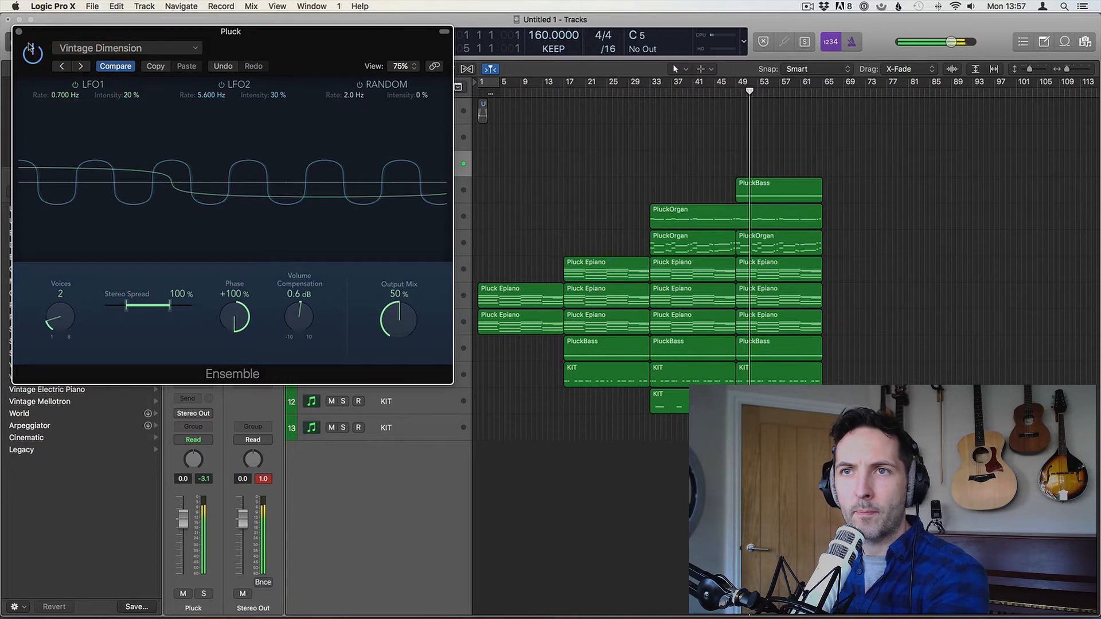
{"action": "left_click", "coordinate": [19, 33]}
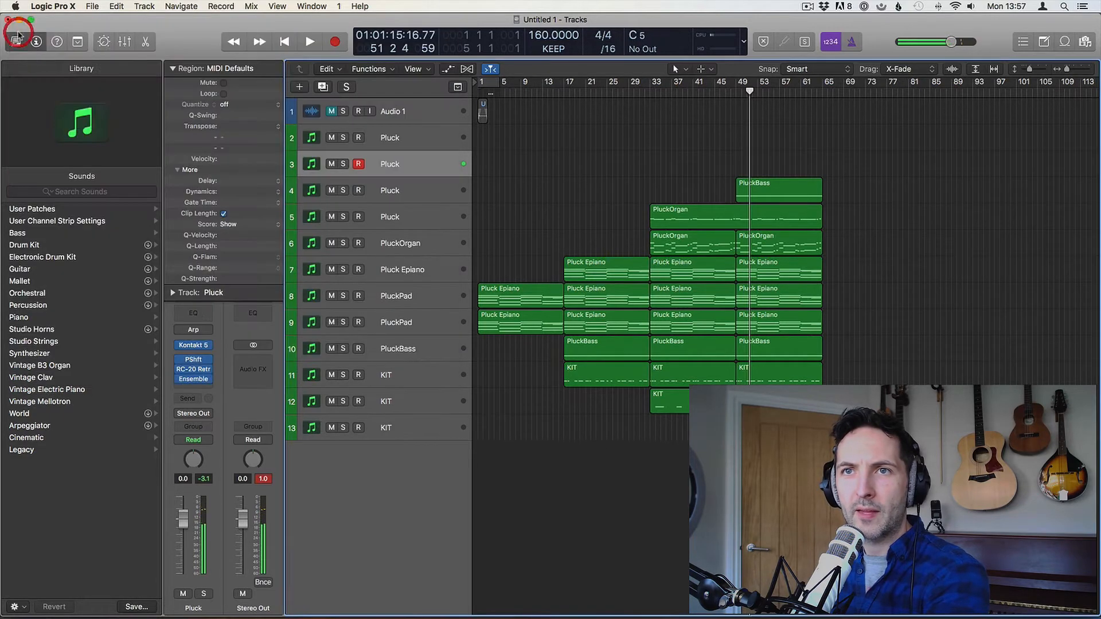
Insert a stereo SilverVerb reverb after Ensemble on the duplicated Pluck track, leaving its factory default settings
{"action": "left_click", "coordinate": [216, 389]}
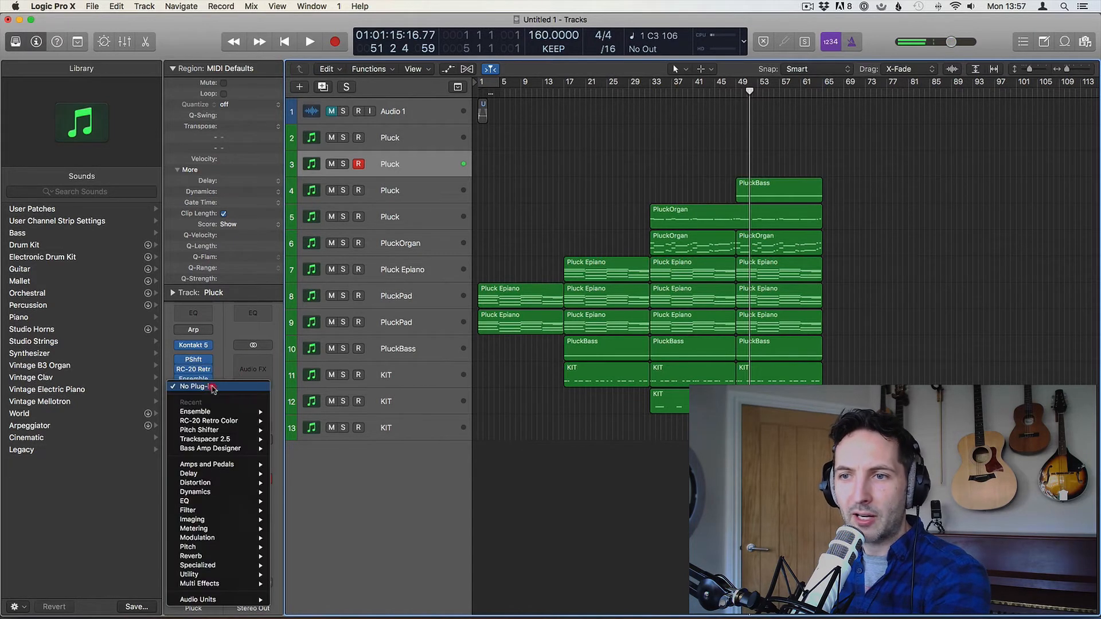
{"action": "mouse_move", "coordinate": [223, 517]}
{"action": "mouse_move", "coordinate": [229, 556]}
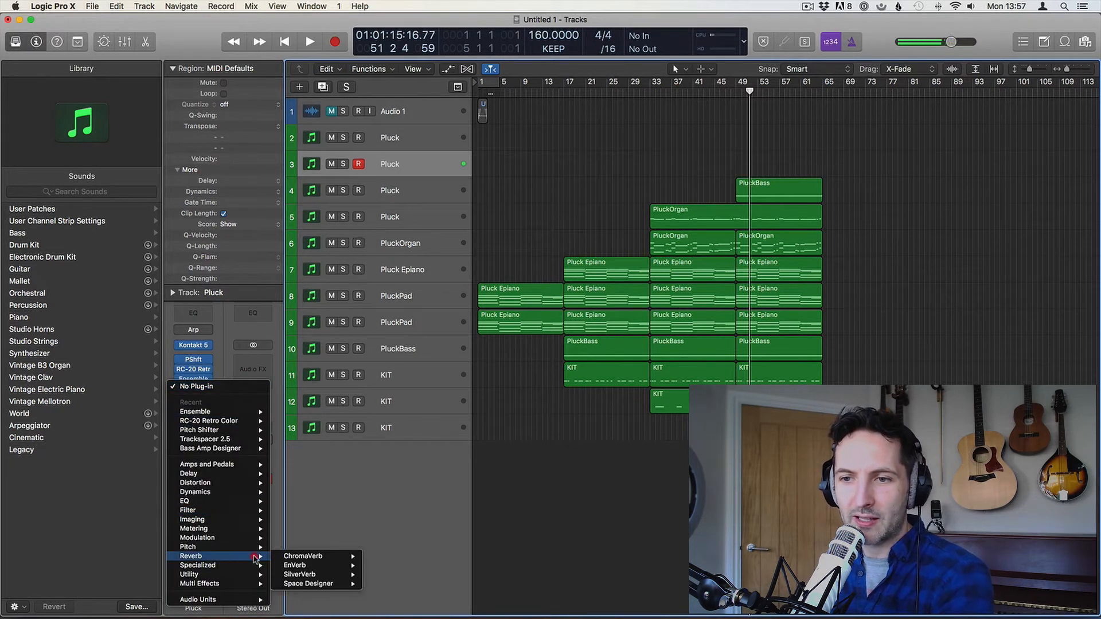
{"action": "mouse_move", "coordinate": [322, 579]}
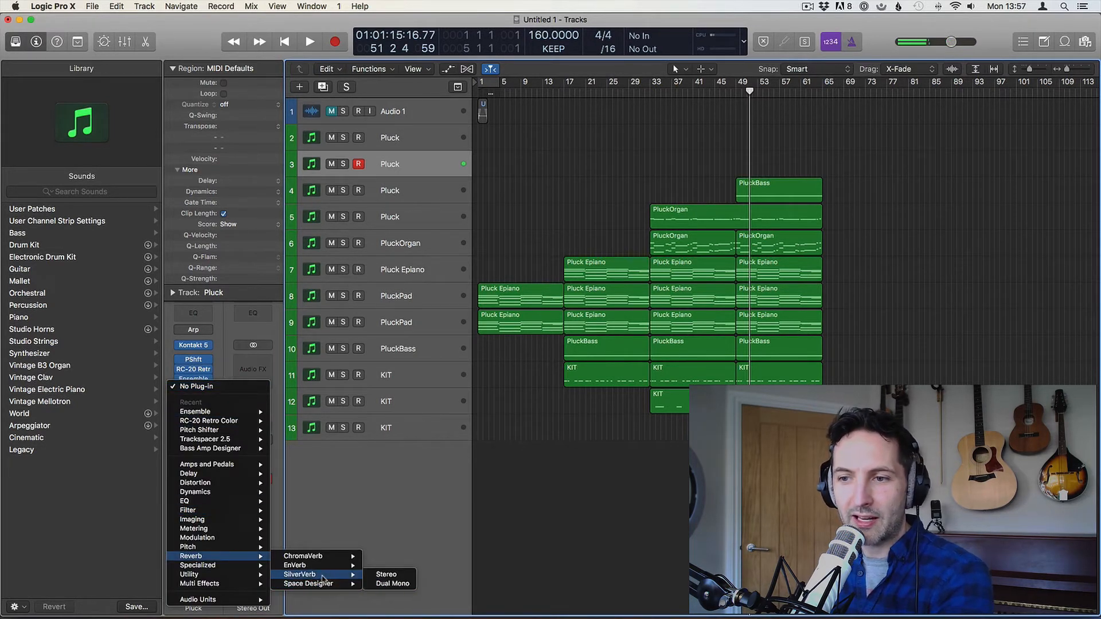
{"action": "left_click", "coordinate": [383, 575]}
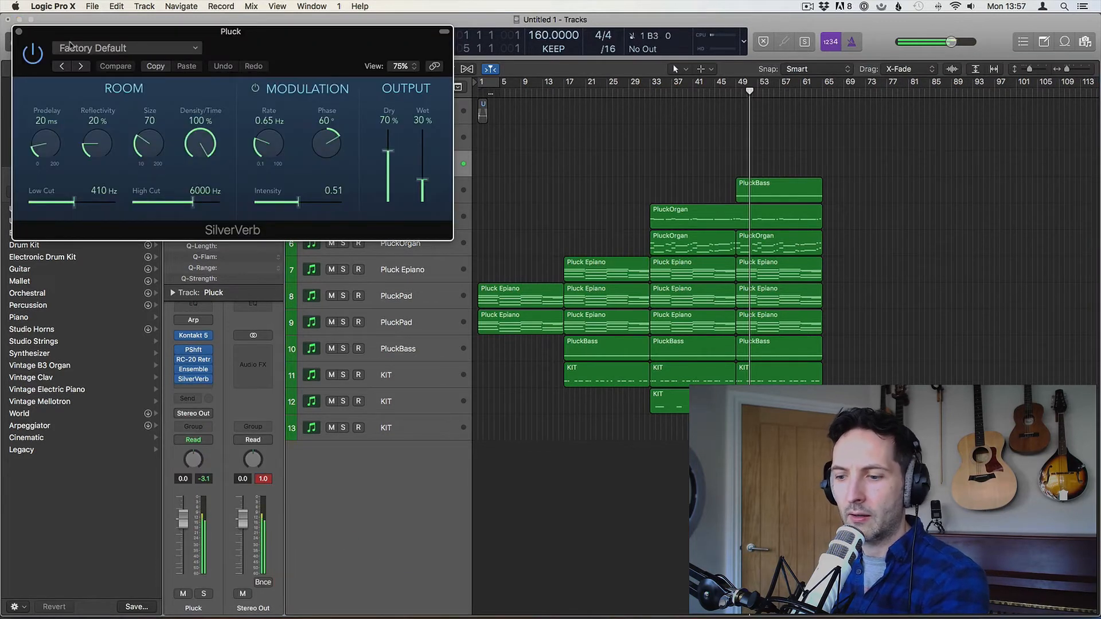
{"action": "left_click", "coordinate": [18, 32]}
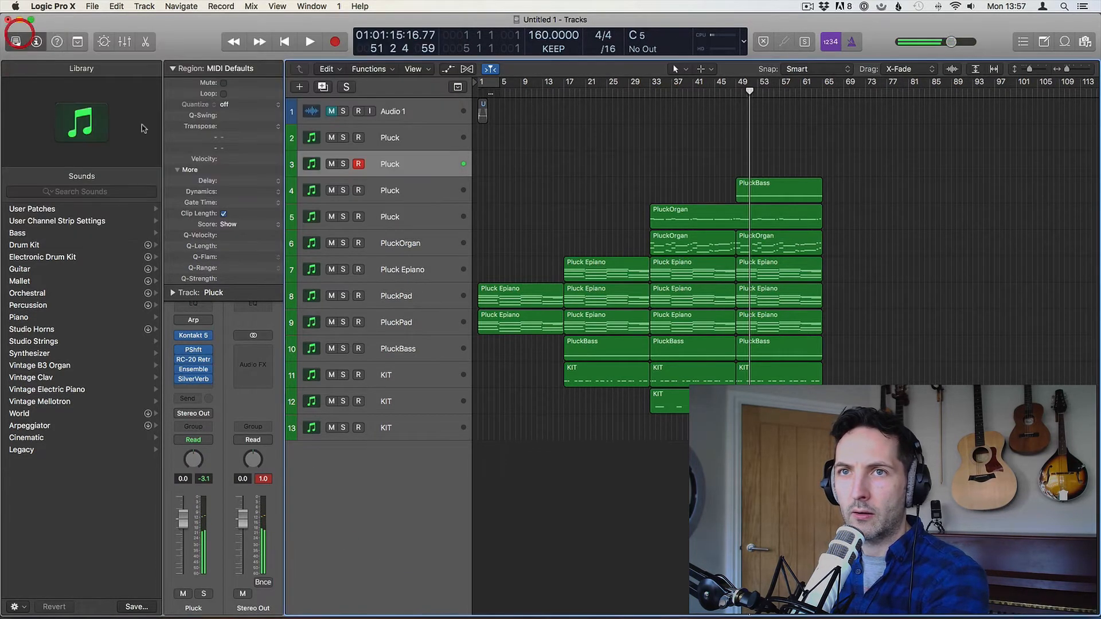
Add the Drip Audio Unit after SilverVerb on the duplicated Pluck track
{"action": "left_click", "coordinate": [209, 388]}
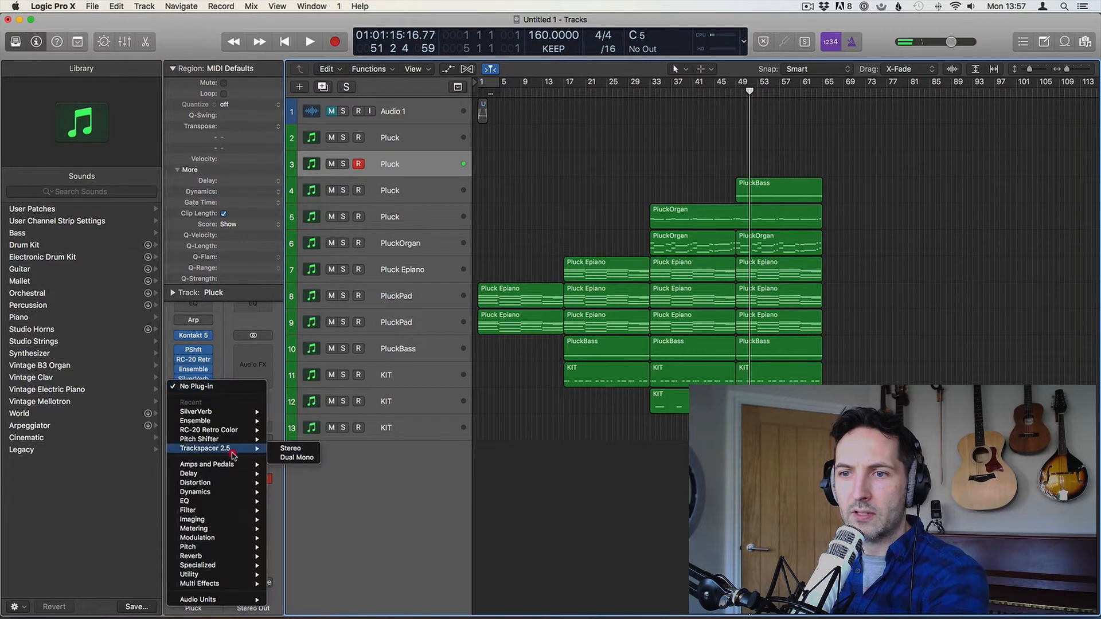
{"action": "mouse_move", "coordinate": [228, 569]}
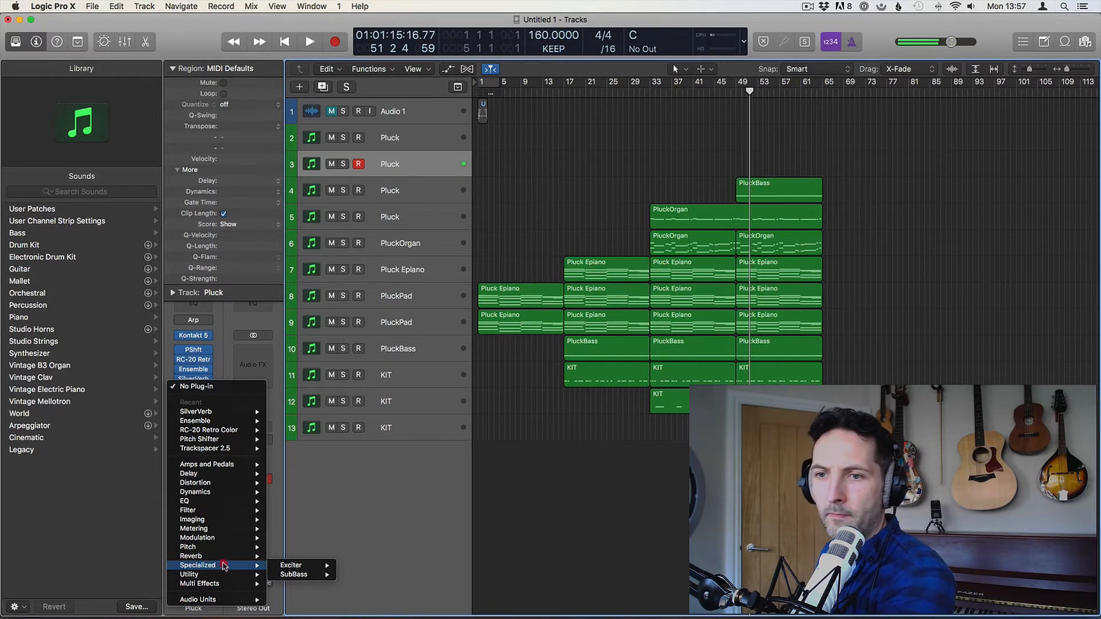
{"action": "mouse_move", "coordinate": [238, 600]}
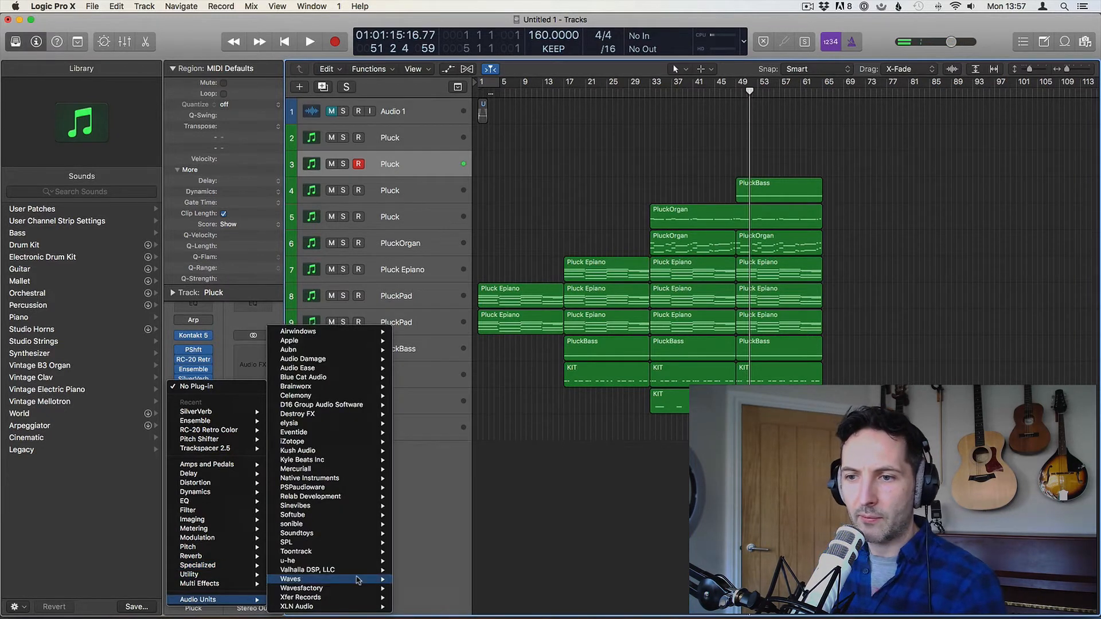
{"action": "mouse_move", "coordinate": [354, 460]}
{"action": "mouse_move", "coordinate": [424, 461]}
{"action": "left_click", "coordinate": [481, 462]}
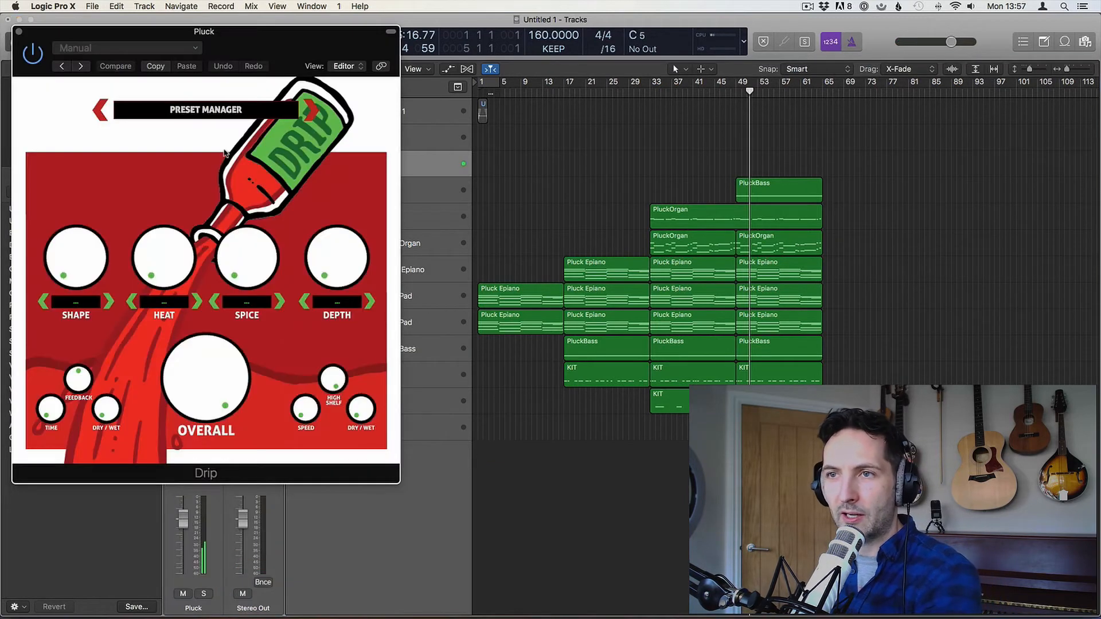
Audition Drip's presets from Apex through Clay, Diamond and Drip
{"action": "left_click", "coordinate": [176, 109]}
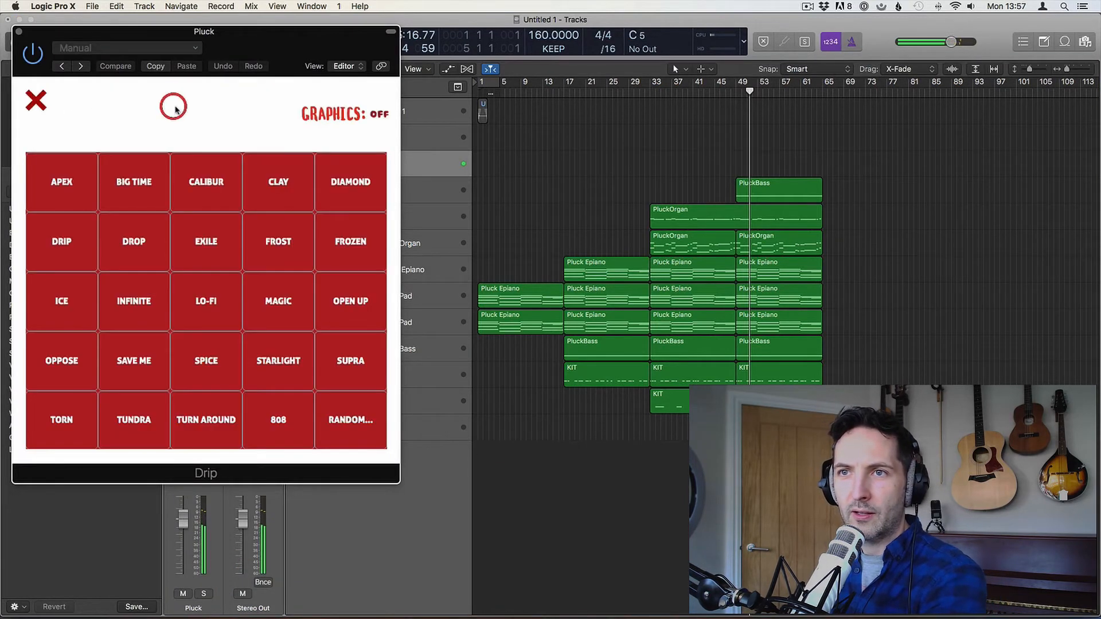
{"action": "left_click", "coordinate": [56, 187]}
{"action": "left_click", "coordinate": [178, 114]}
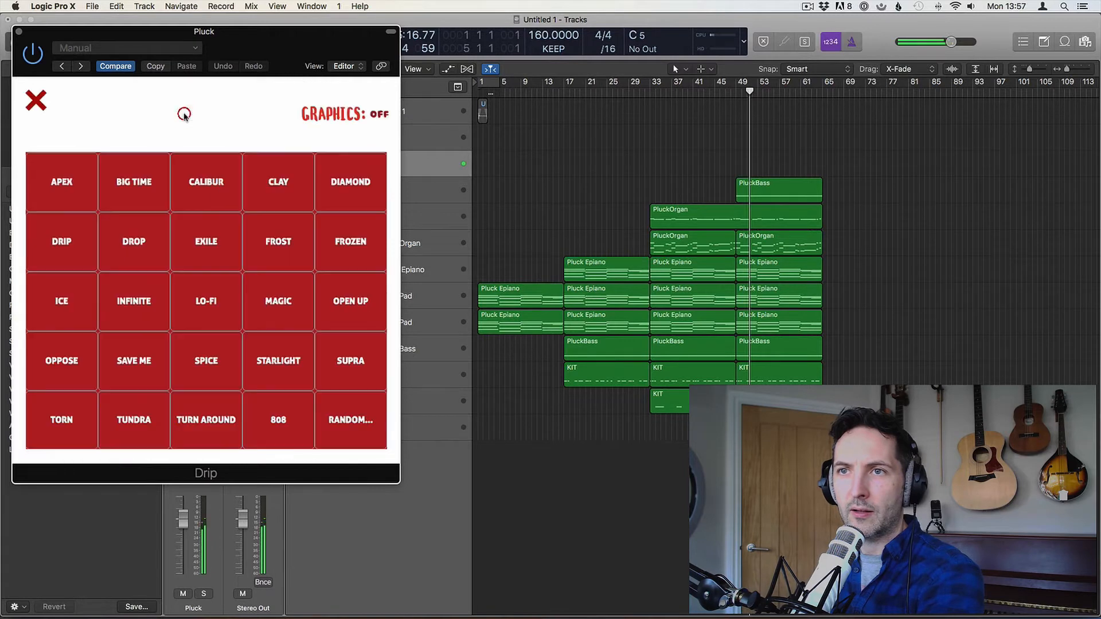
{"action": "left_click", "coordinate": [133, 180]}
{"action": "left_click", "coordinate": [210, 110]}
{"action": "left_click", "coordinate": [205, 182]}
{"action": "left_click", "coordinate": [221, 107]}
{"action": "left_click", "coordinate": [347, 179]}
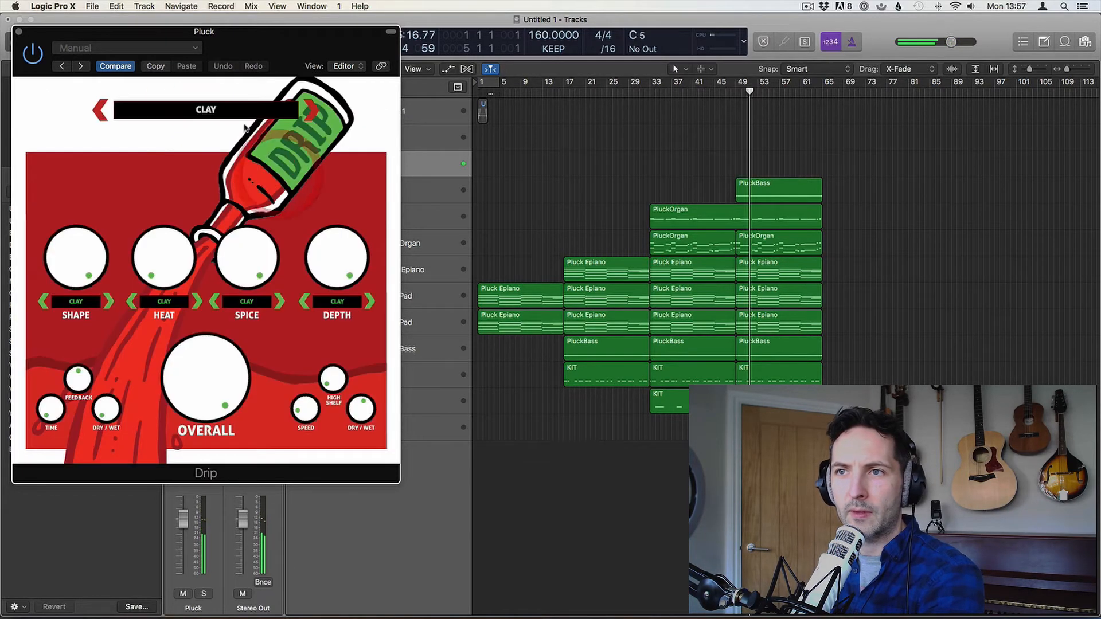
{"action": "left_click", "coordinate": [218, 111]}
{"action": "left_click", "coordinate": [363, 188]}
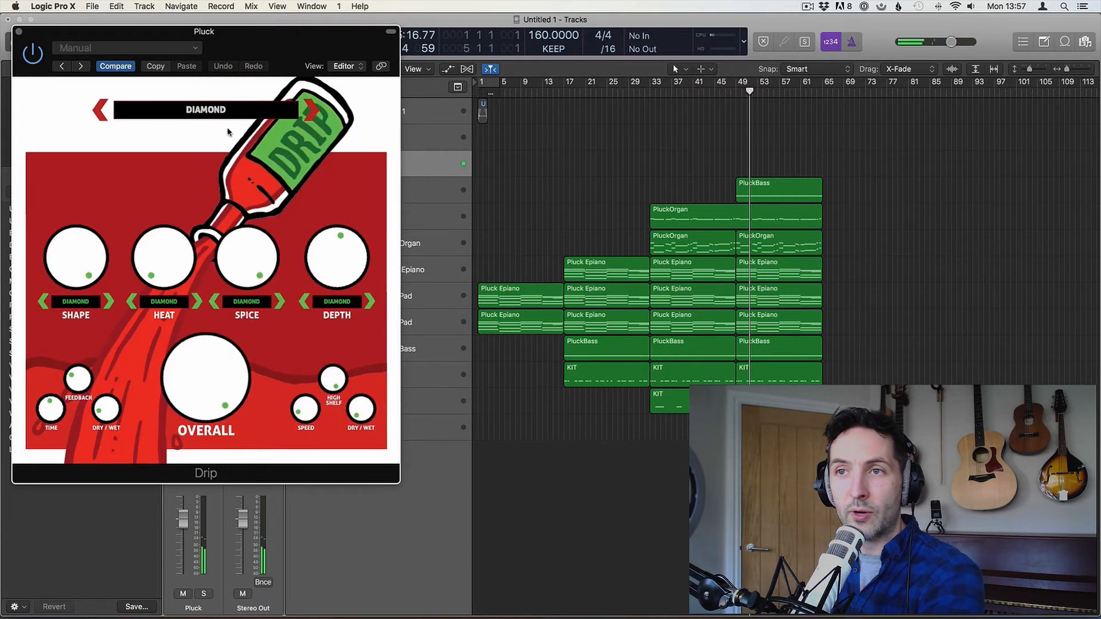
{"action": "left_click", "coordinate": [102, 114]}
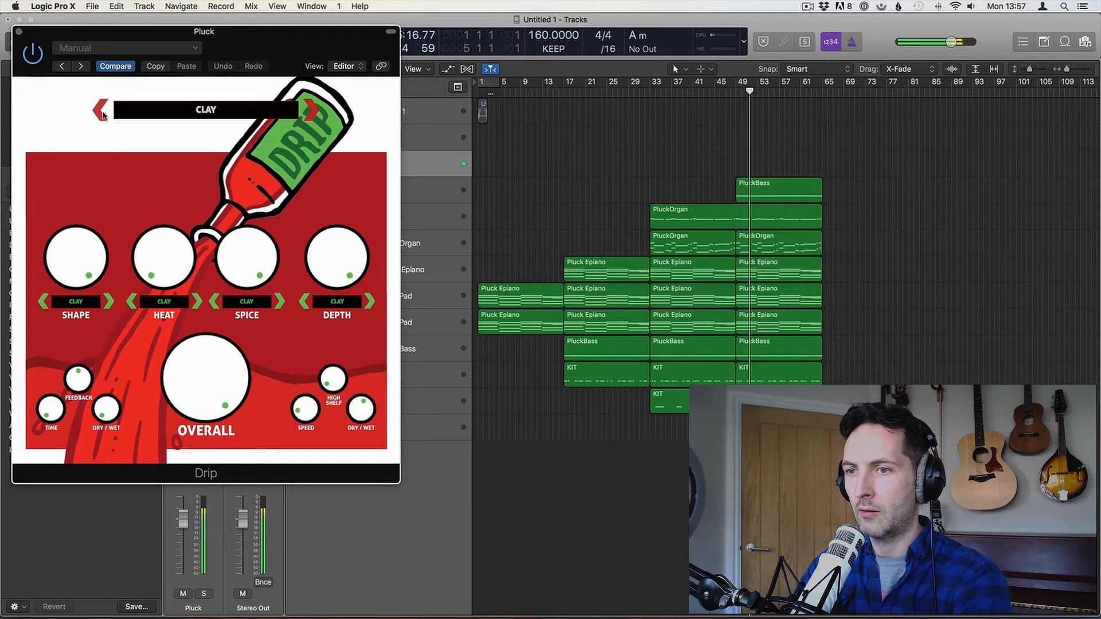
{"action": "left_click", "coordinate": [188, 117]}
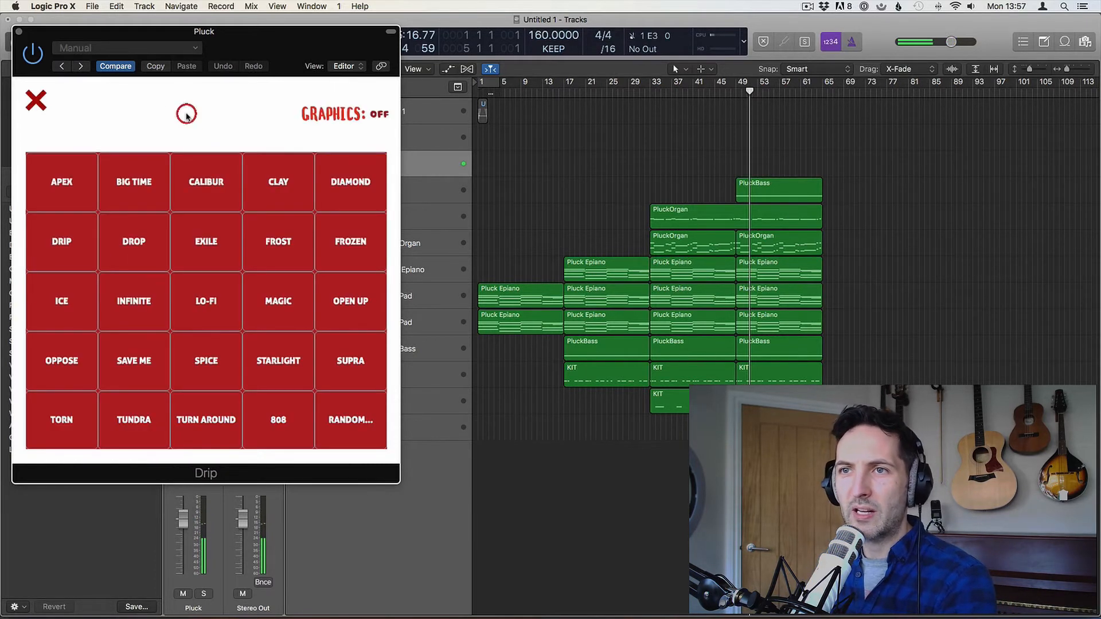
{"action": "left_click", "coordinate": [75, 237]}
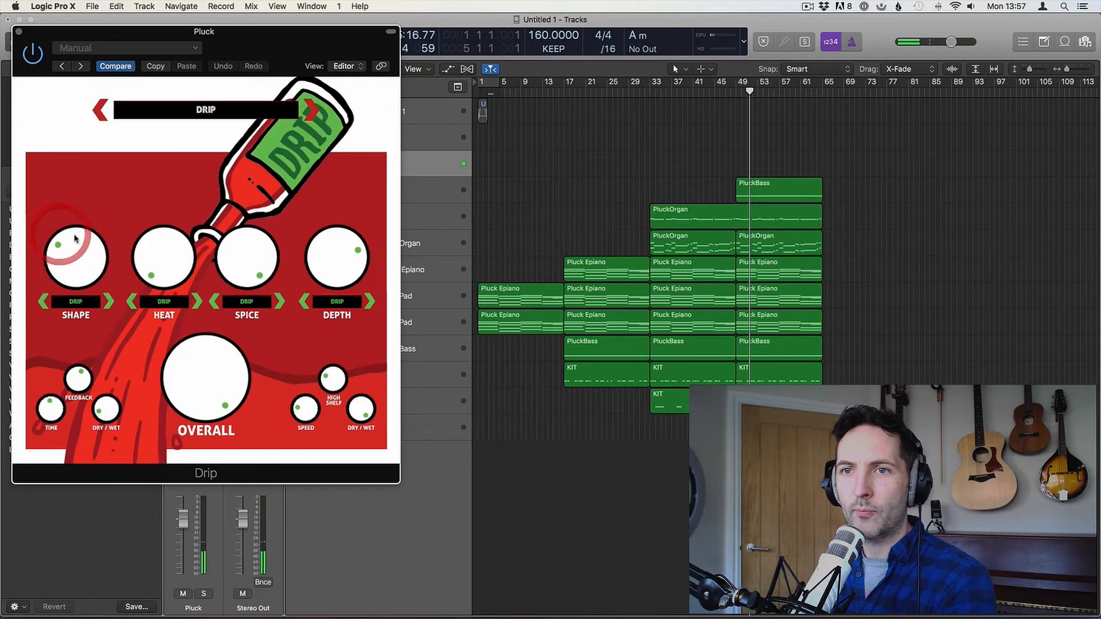
Load the Drop preset in Drip and close the plug-in window
{"action": "left_click", "coordinate": [223, 110]}
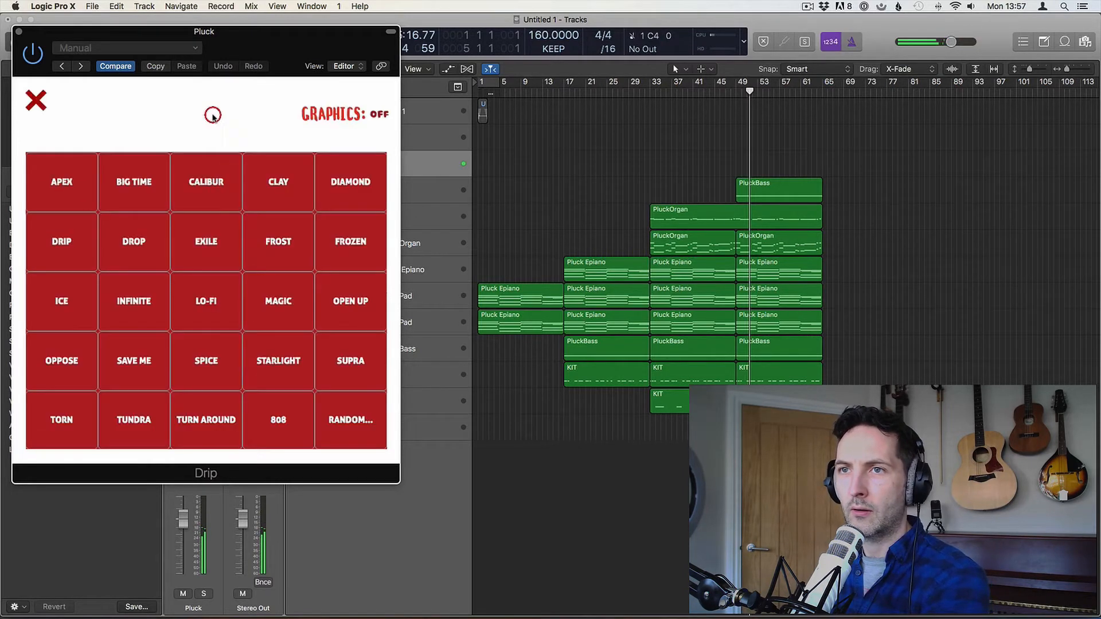
{"action": "left_click", "coordinate": [142, 251]}
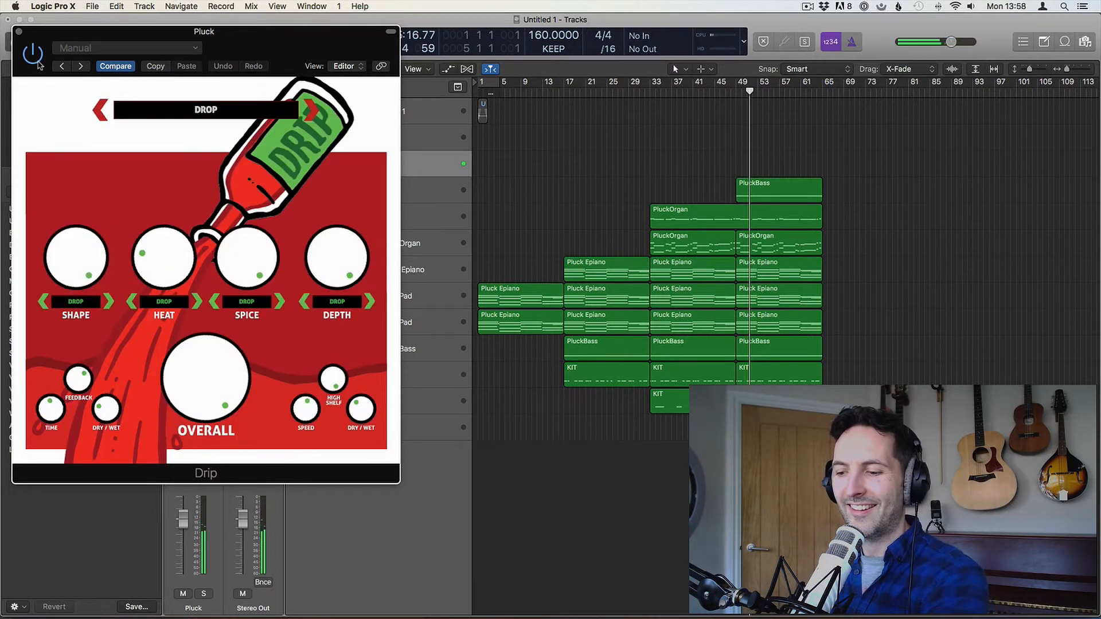
{"action": "left_click", "coordinate": [19, 32]}
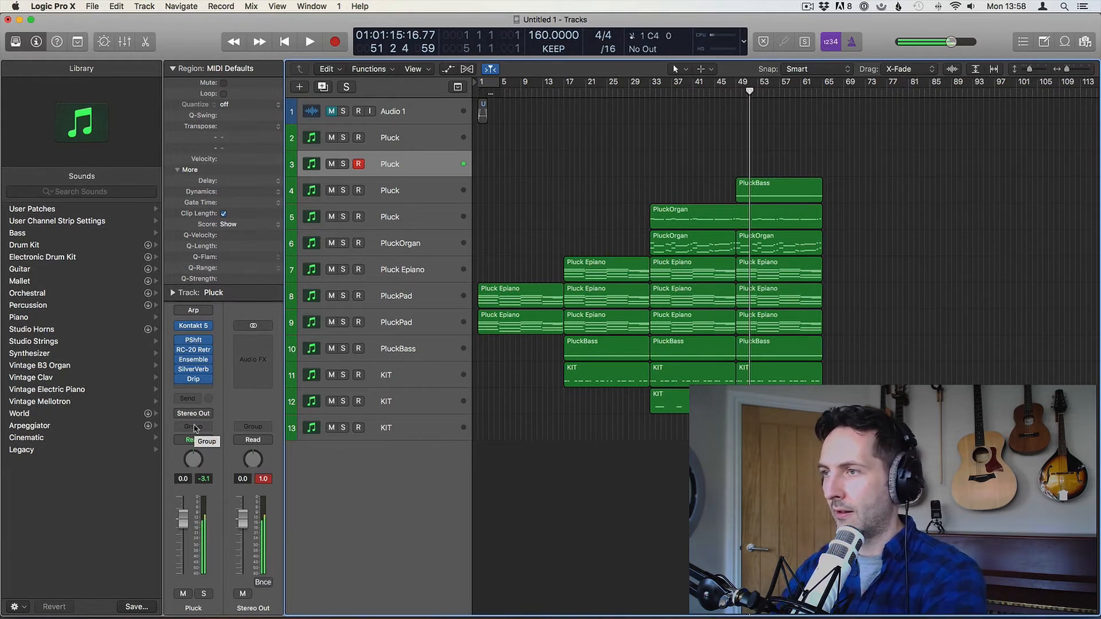
Reopen Drip and reduce its Overall amount to 79%, then close the plug-in window
{"action": "left_click", "coordinate": [193, 381]}
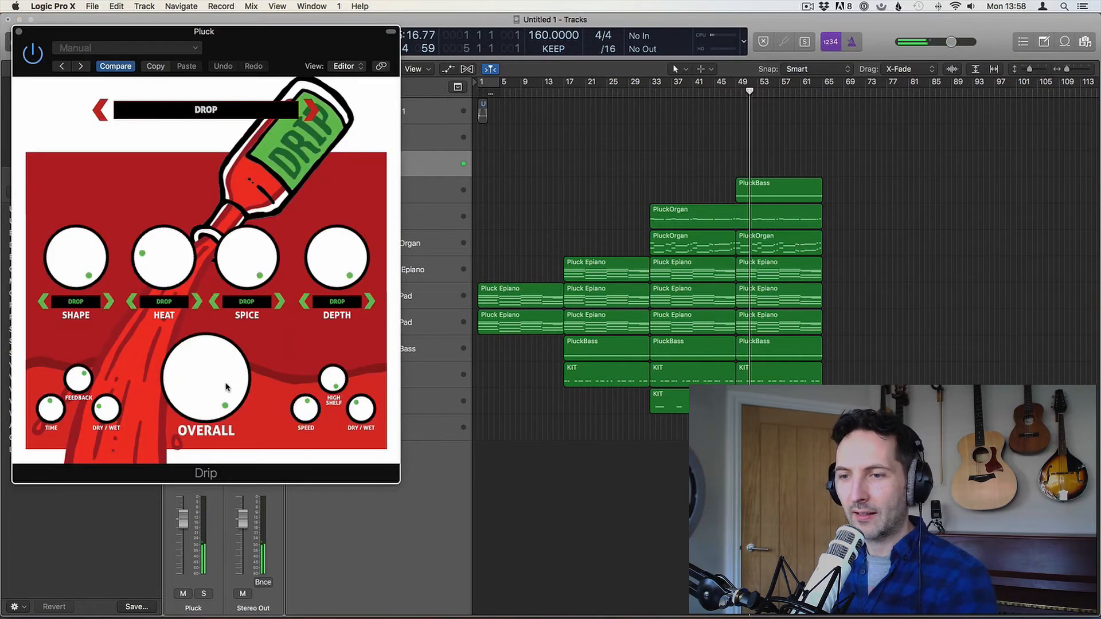
{"action": "left_click", "coordinate": [207, 401]}
{"action": "left_click_drag", "start_coordinate": [207, 401], "coordinate": [211, 459]}
{"action": "left_click_drag", "start_coordinate": [214, 416], "coordinate": [212, 405]}
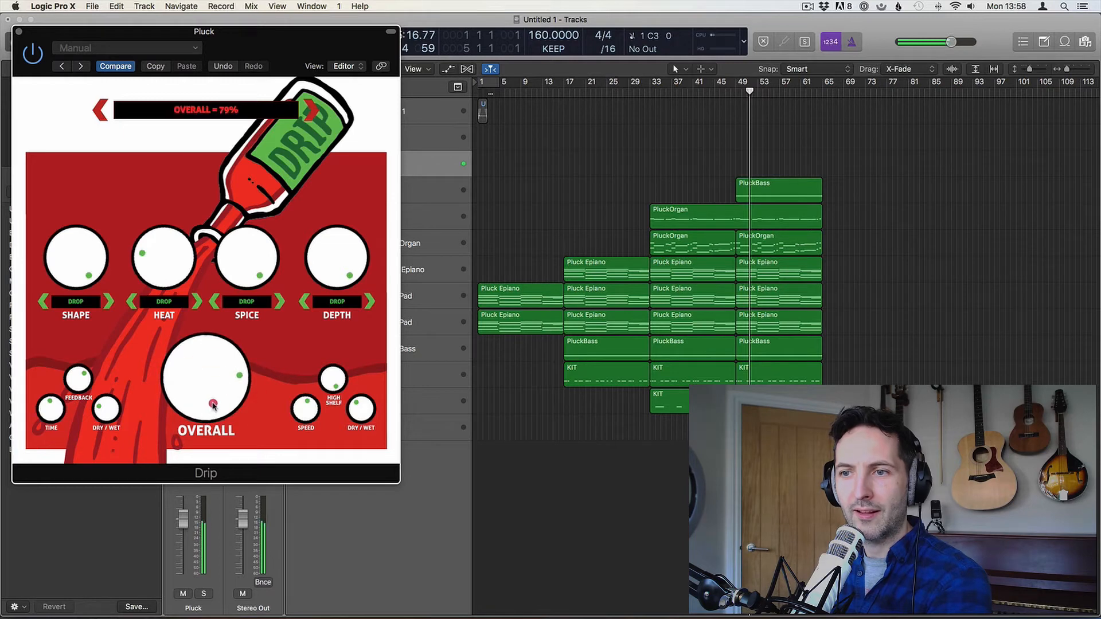
{"action": "left_click", "coordinate": [18, 32]}
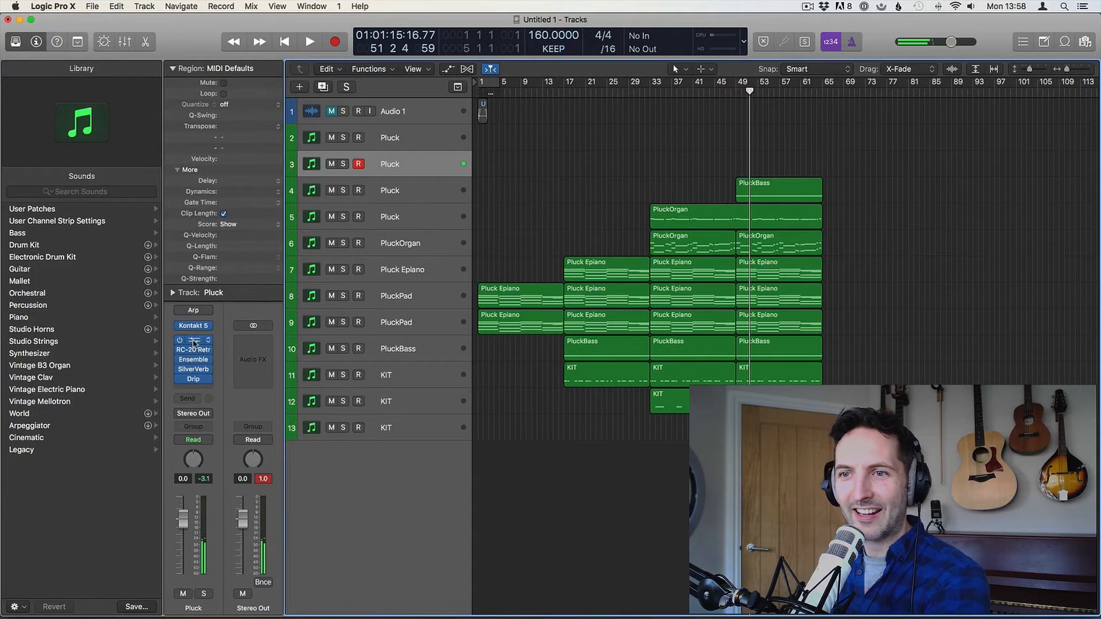
Copy the Pitch Shifter to the end of the effects chain and move the copy between SilverVerb and Drip
{"action": "left_click_drag", "start_coordinate": [195, 343], "coordinate": [198, 388]}
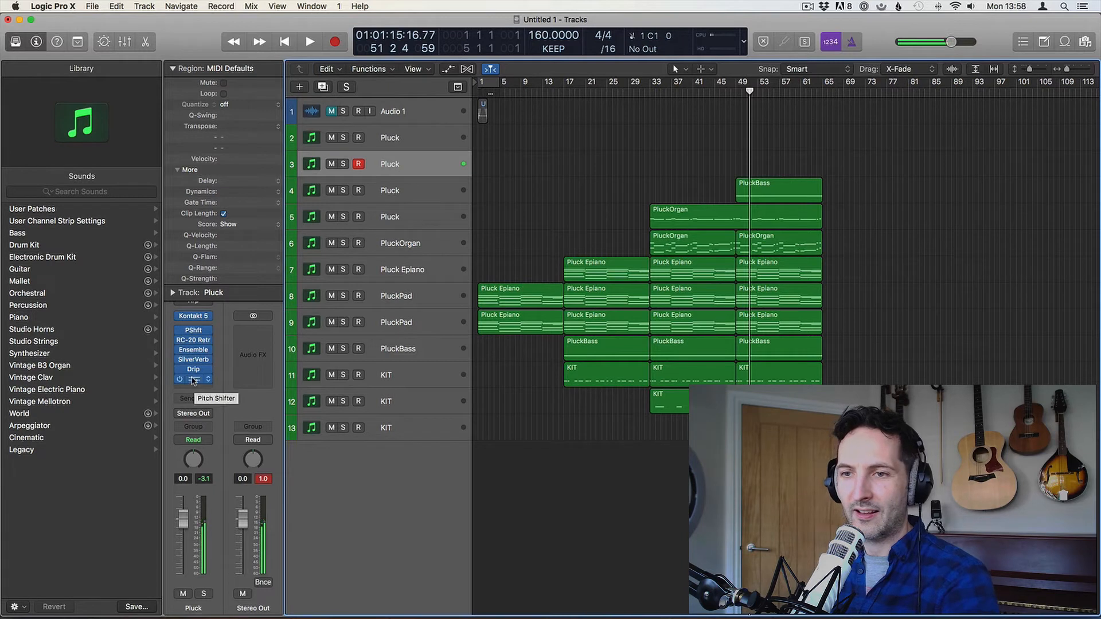
{"action": "left_click_drag", "start_coordinate": [194, 379], "coordinate": [194, 370]}
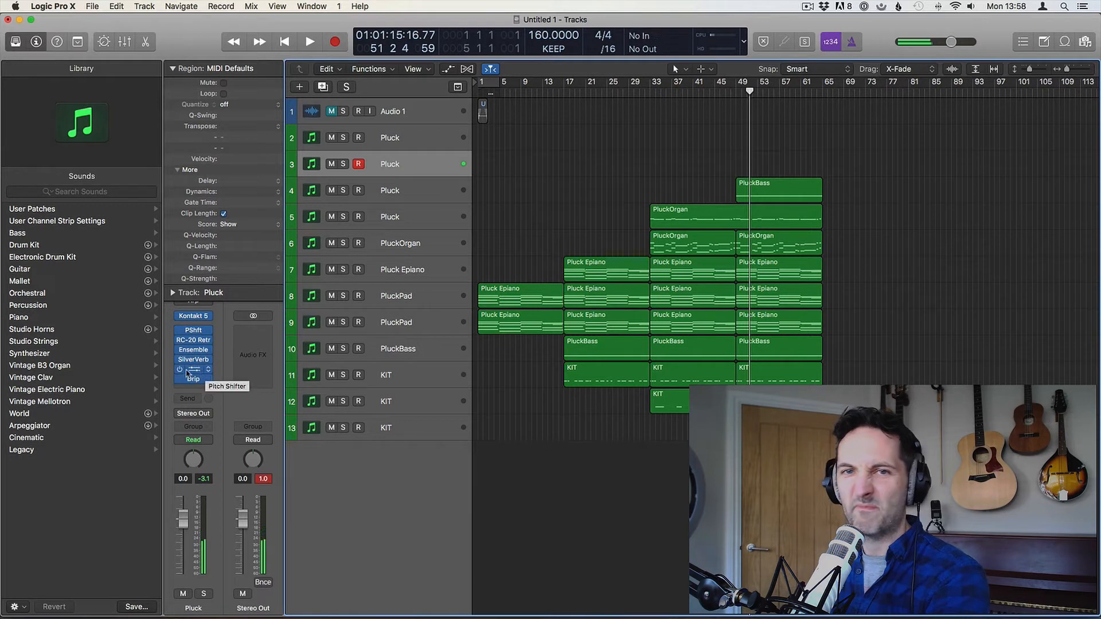
Play from bar 49, copying the PluckOrgan region to Pluck track 3 and track 11's KIT region to bar 65, and listen to both
{"action": "left_click", "coordinate": [652, 157]}
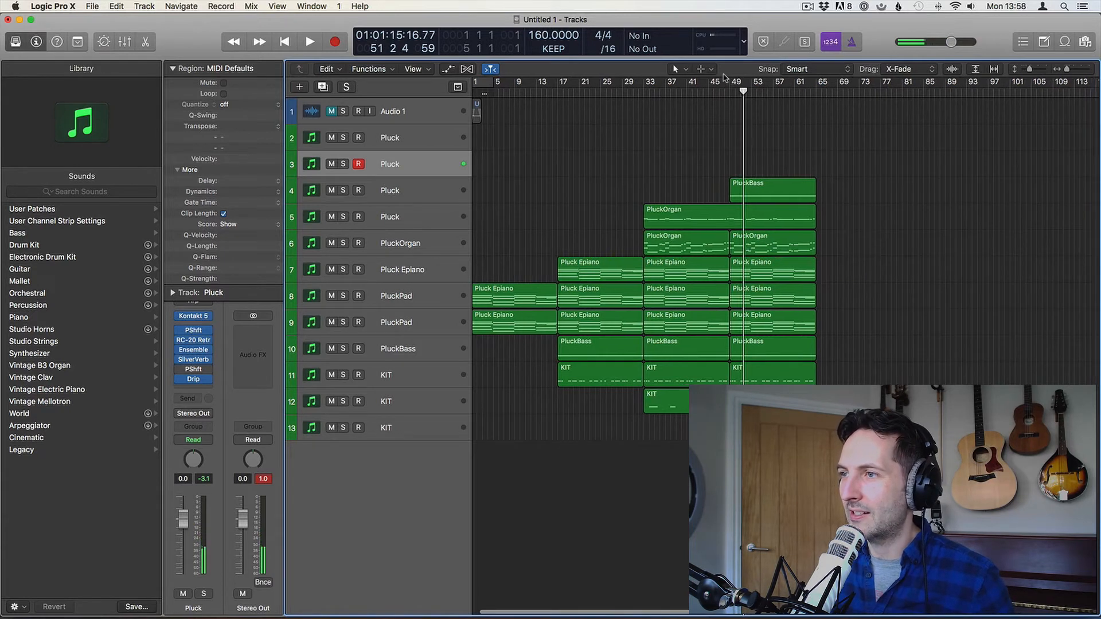
{"action": "double_click", "coordinate": [728, 92]}
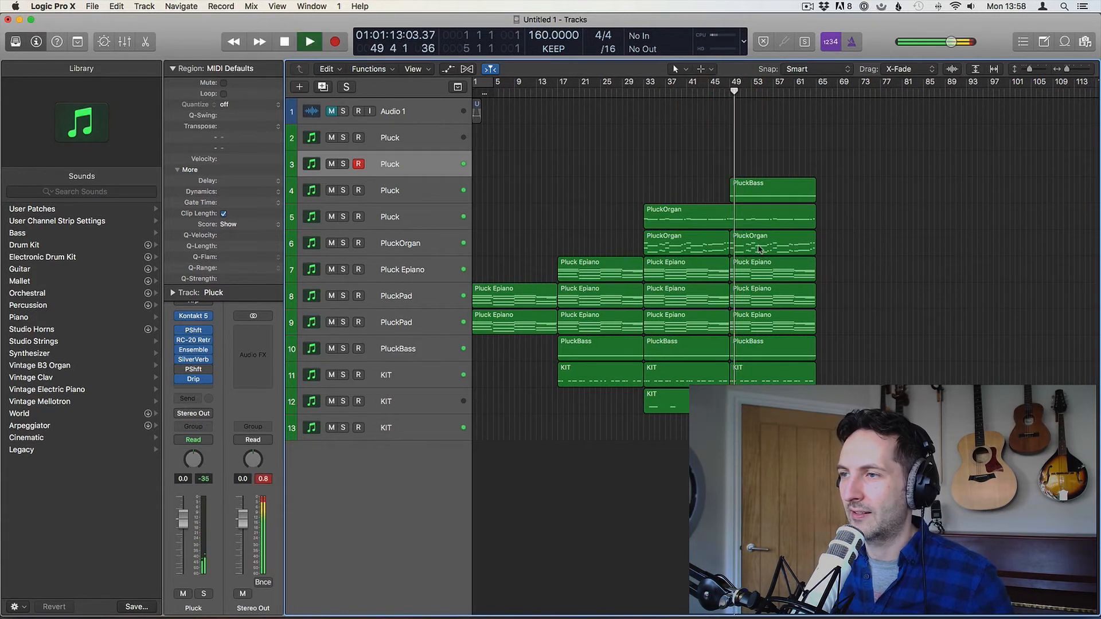
{"action": "scroll", "coordinate": [757, 229], "scroll_direction": "right", "scroll_amount": 3}
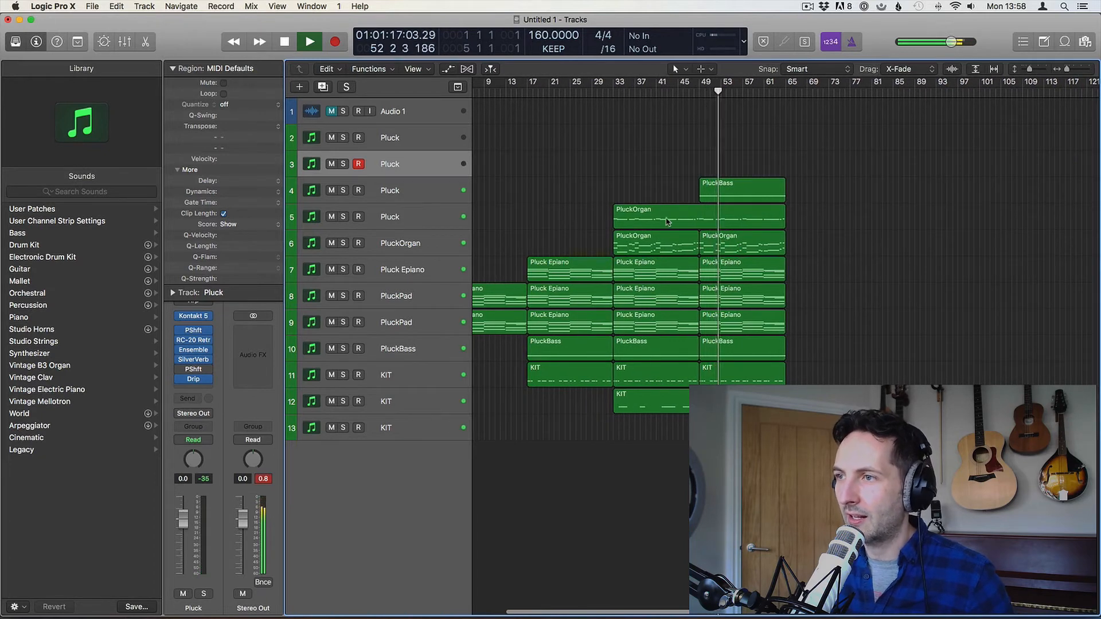
{"action": "left_click_drag", "start_coordinate": [721, 247], "coordinate": [800, 166]}
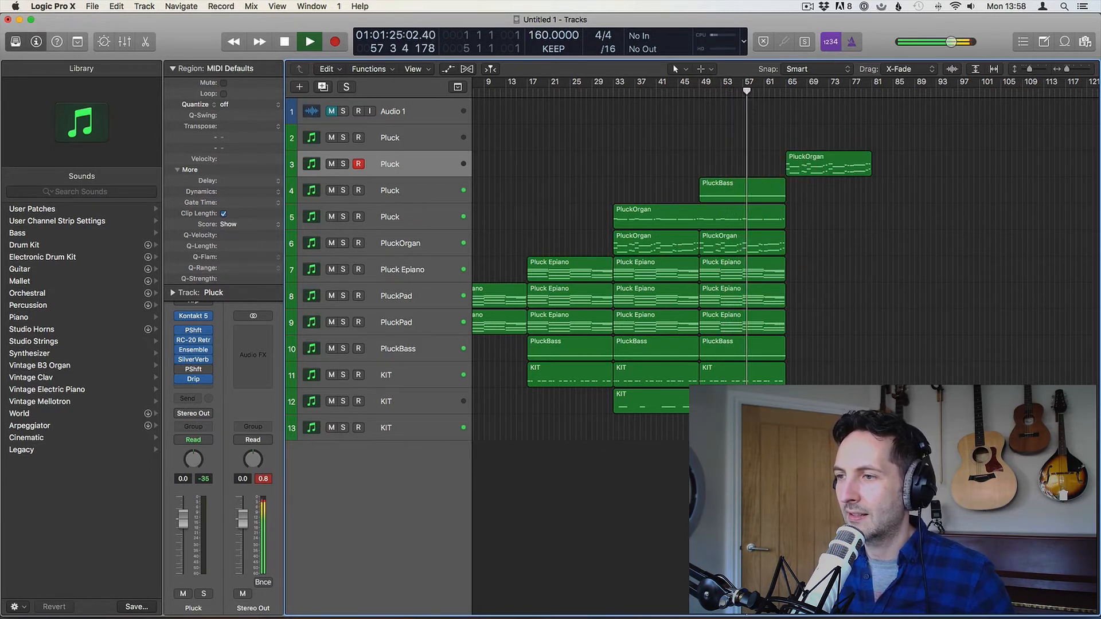
{"action": "left_click_drag", "start_coordinate": [716, 379], "coordinate": [804, 377]}
{"action": "left_click", "coordinate": [819, 322]}
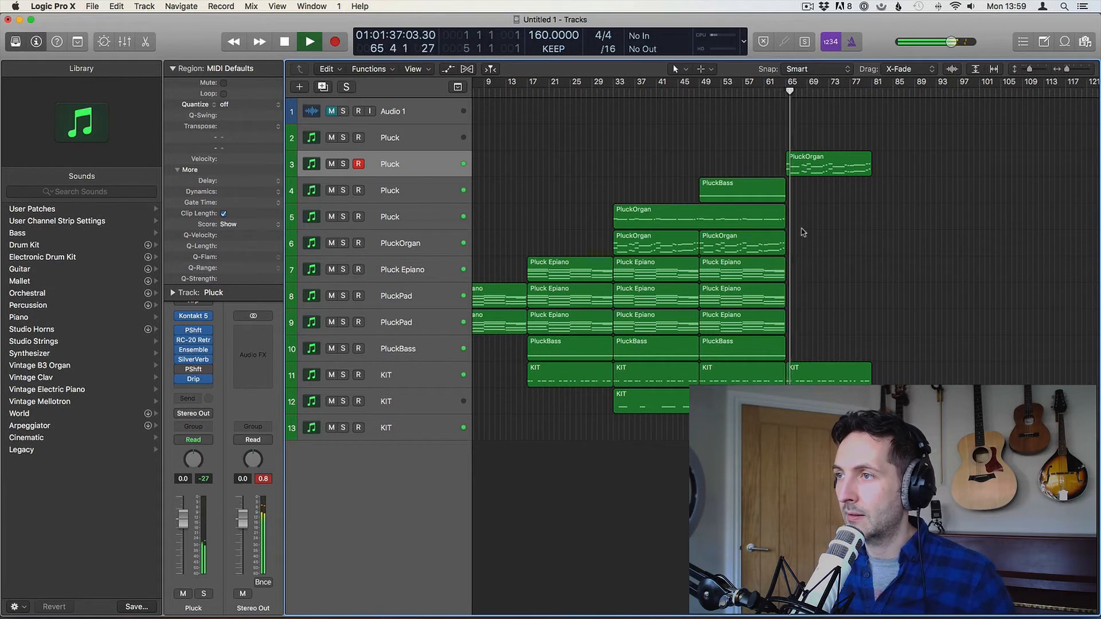
{"action": "left_click", "coordinate": [812, 296]}
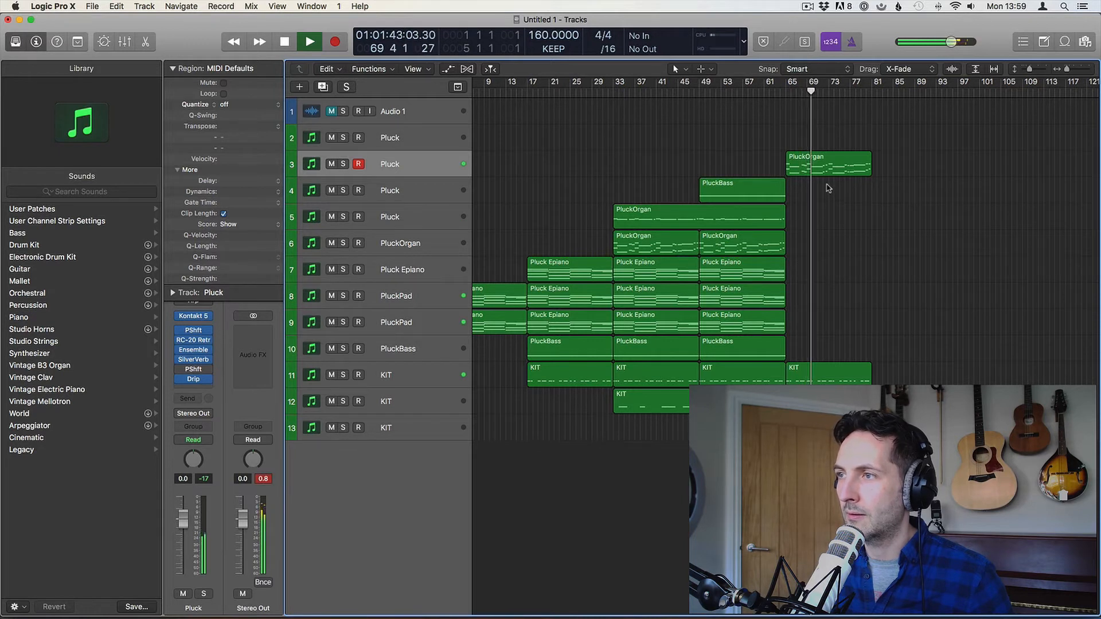
{"action": "key", "text": "space"}
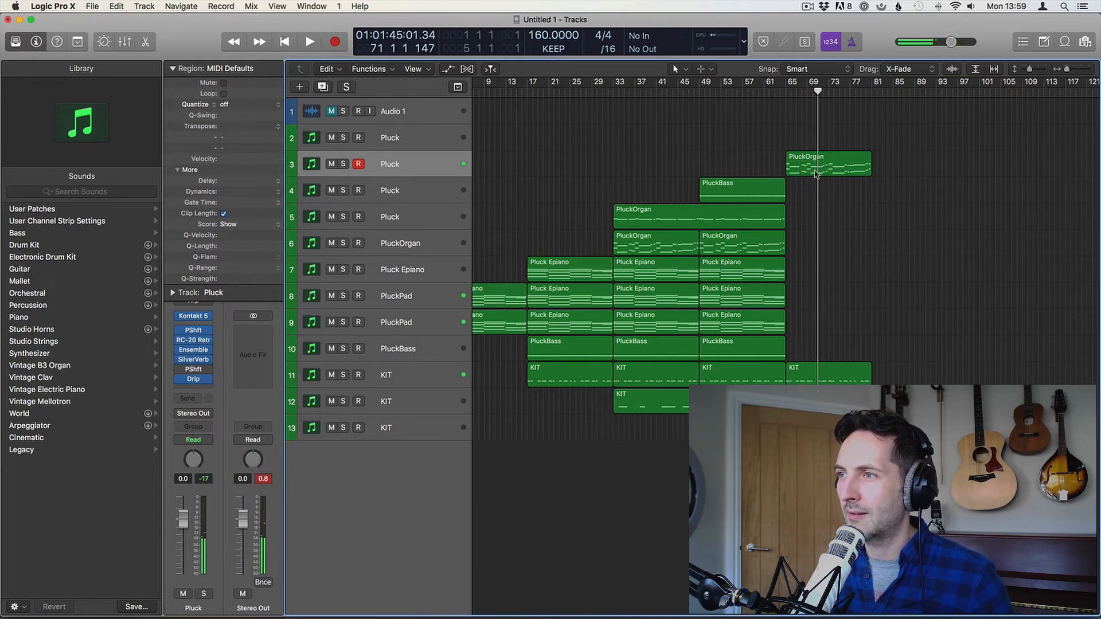
{"action": "key", "text": "space"}
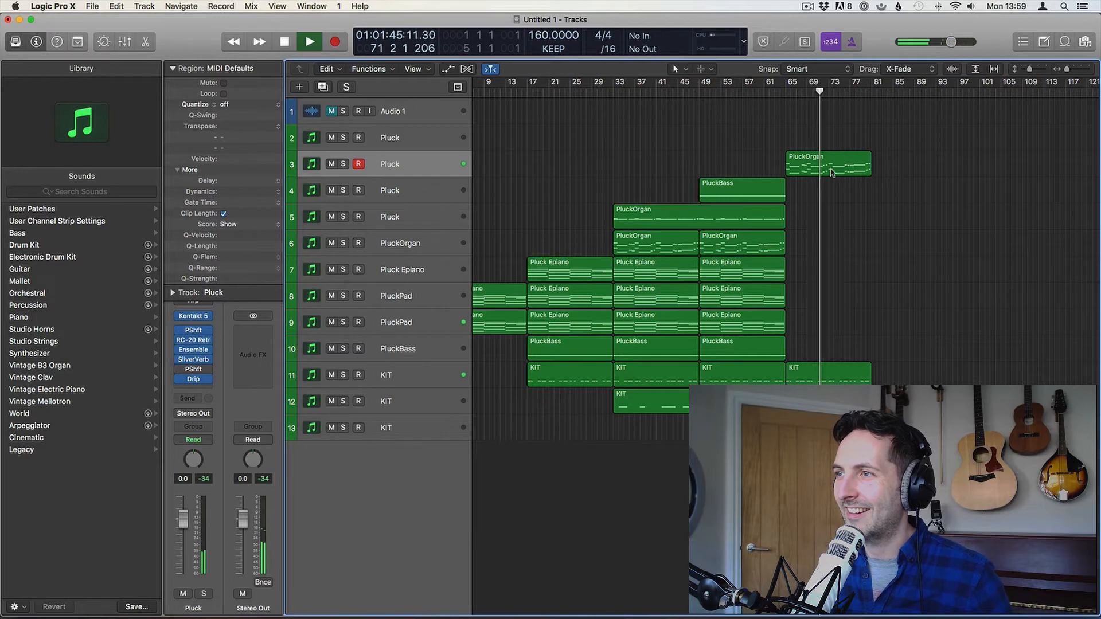
Shorten the PluckOrgan copy on track 3 to end at bar 73 and select its last four notes in the note editor
{"action": "double_click", "coordinate": [834, 169]}
{"action": "left_click", "coordinate": [859, 170]}
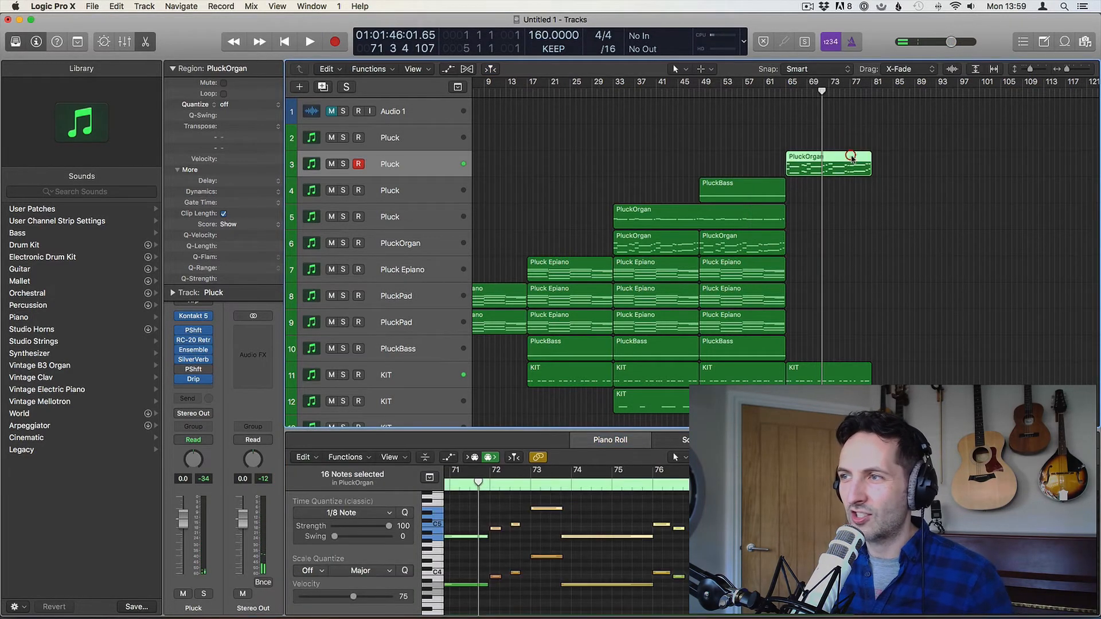
{"action": "left_click_drag", "start_coordinate": [892, 164], "coordinate": [829, 170]}
{"action": "left_click", "coordinate": [841, 162]}
{"action": "key", "text": "Delete"}
{"action": "left_click", "coordinate": [817, 170]}
{"action": "left_click_drag", "start_coordinate": [493, 514], "coordinate": [522, 590]}
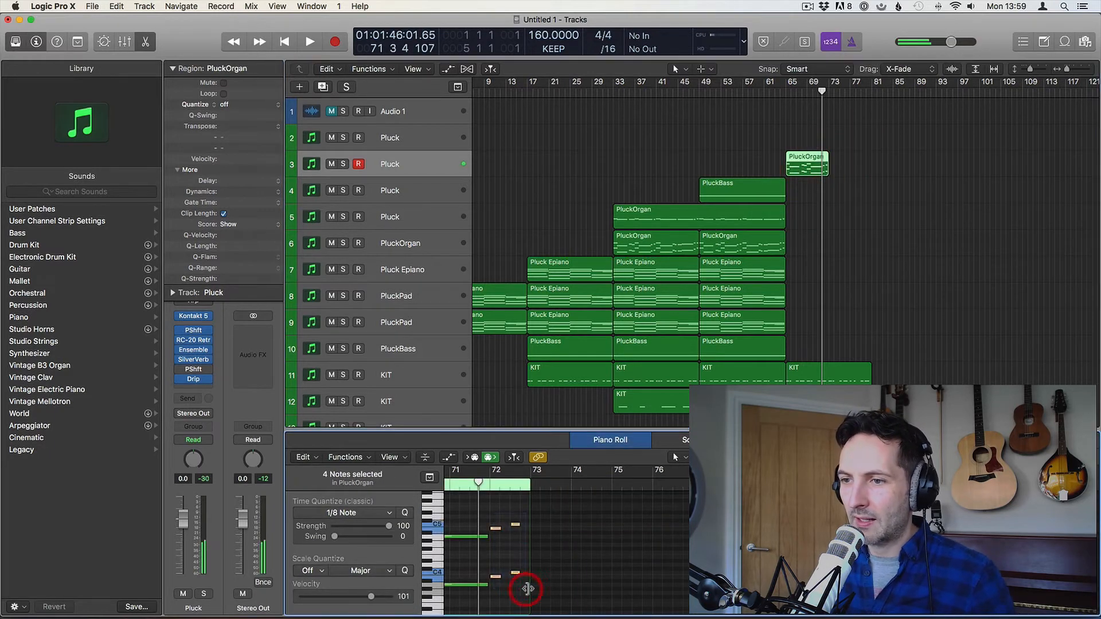
{"action": "key", "text": "p"}
Trim the KIT copy starting at bar 65 on track 11 to end at the playhead, just before bar 72
{"action": "left_click", "coordinate": [826, 288]}
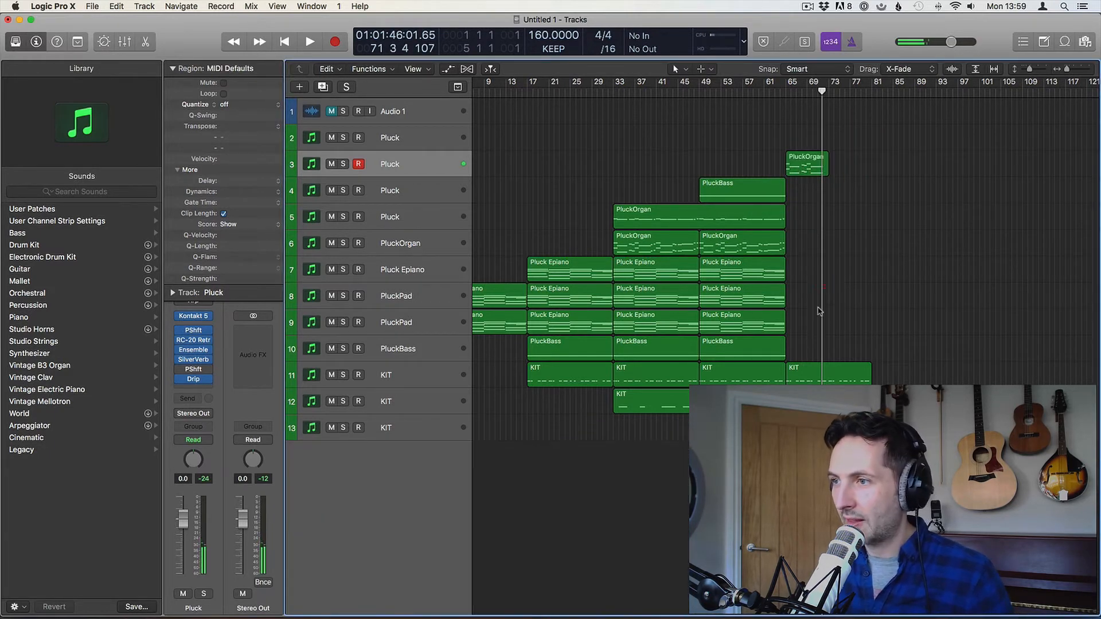
{"action": "left_click_drag", "start_coordinate": [893, 376], "coordinate": [835, 379]}
{"action": "left_click", "coordinate": [828, 376]}
Copy the bars 49 to 65 regions from PluckOrgan track 6 down through the KIT tracks to bar 73
{"action": "left_click", "coordinate": [637, 232]}
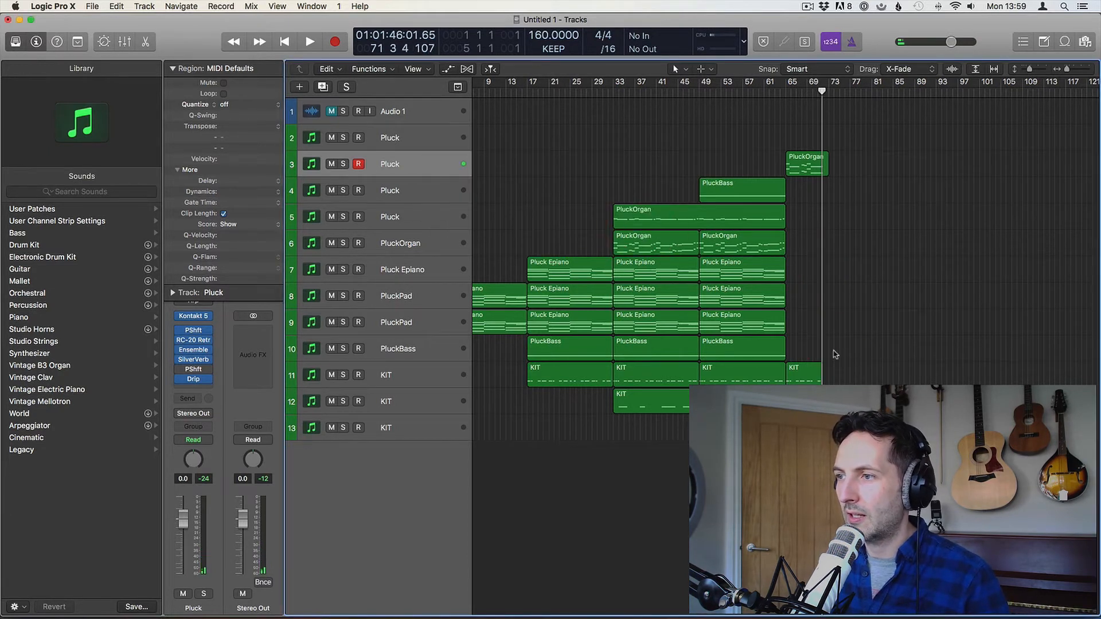
{"action": "mouse_move", "coordinate": [711, 225]}
{"action": "left_mouse_down"}
{"action": "mouse_move", "coordinate": [706, 196]}
{"action": "mouse_move", "coordinate": [711, 236]}
{"action": "left_mouse_up"}
{"action": "left_click_drag", "start_coordinate": [711, 237], "coordinate": [914, 383]}
{"action": "left_click", "coordinate": [865, 212]}
{"action": "key", "text": "Delete"}
{"action": "left_click_drag", "start_coordinate": [731, 380], "coordinate": [838, 379]}
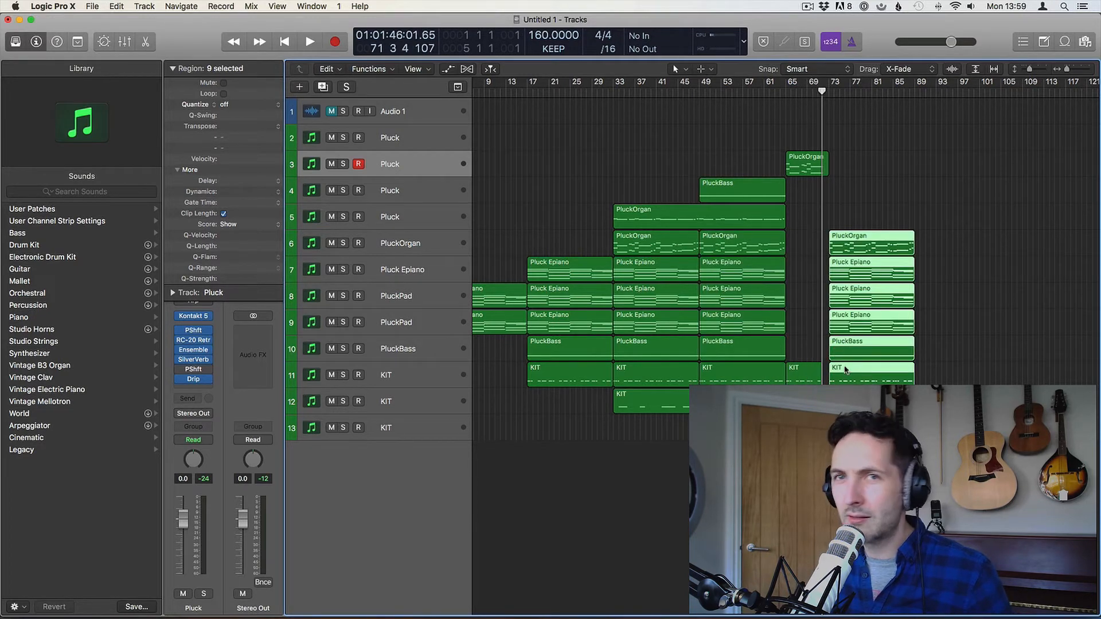
Play the stripped-back passage from bar 65 through its transition into the full section at bar 73
{"action": "left_click", "coordinate": [784, 94]}
{"action": "key", "text": "space"}
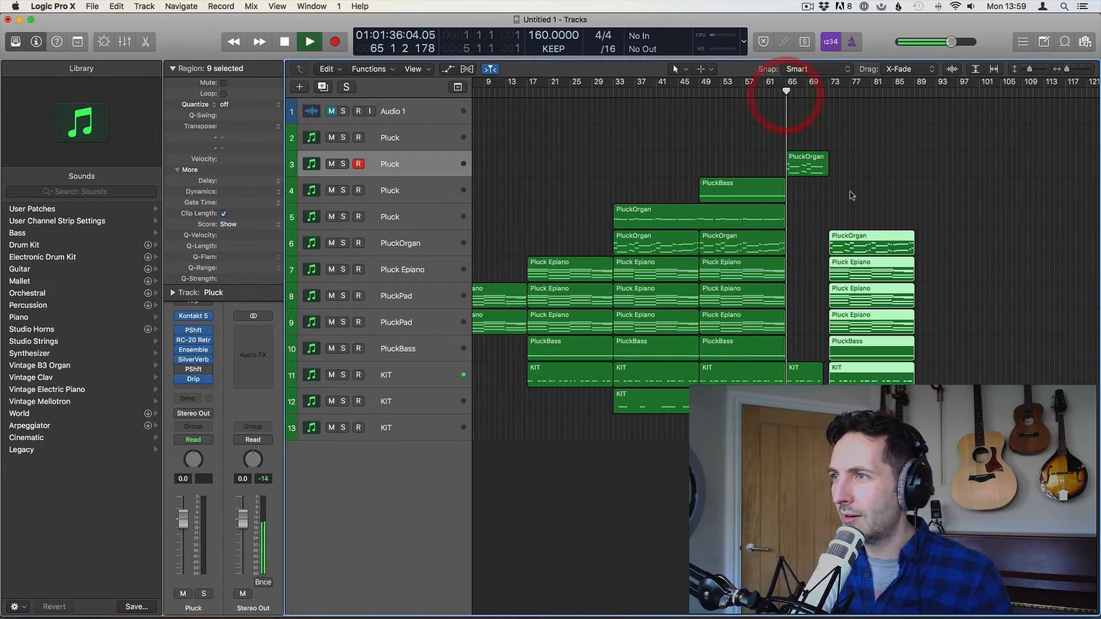
{"action": "left_click", "coordinate": [860, 167]}
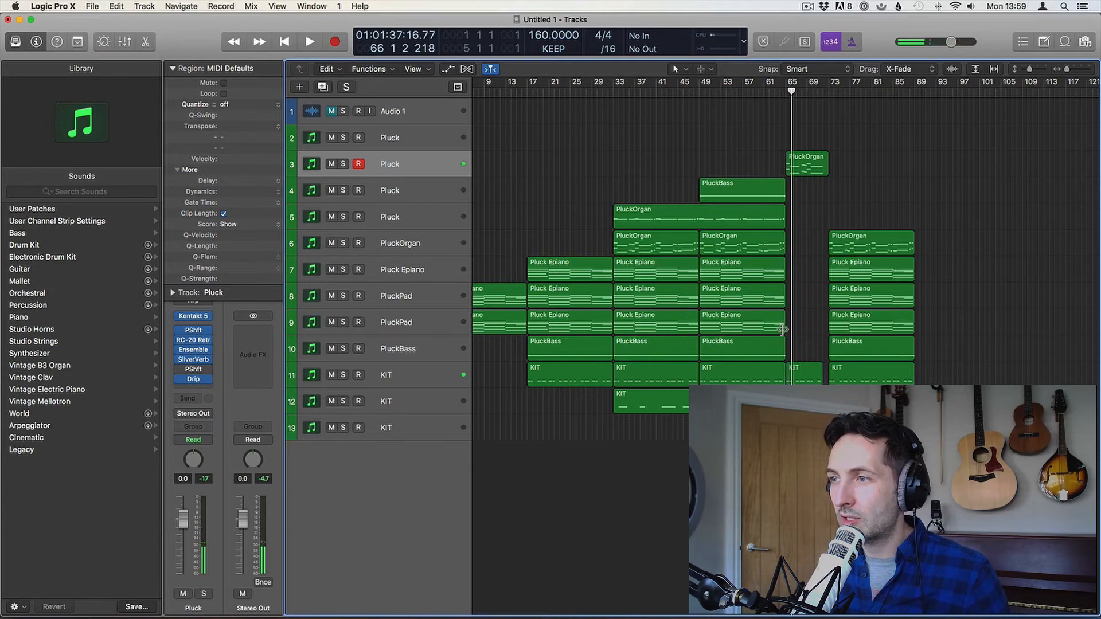
{"action": "key", "text": "space"}
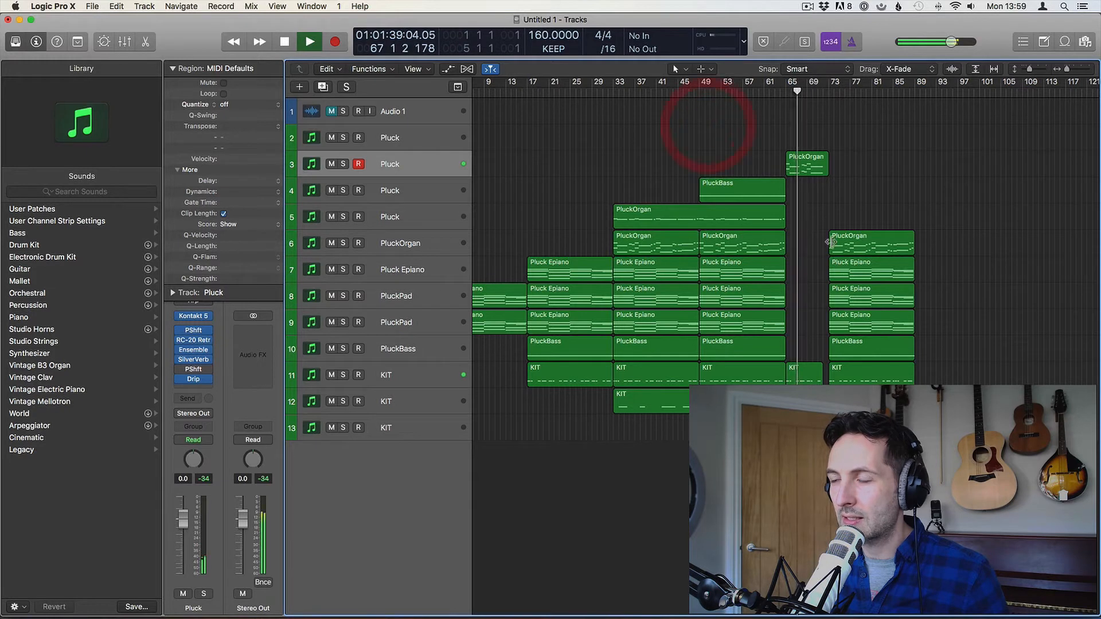
{"action": "left_click", "coordinate": [769, 111]}
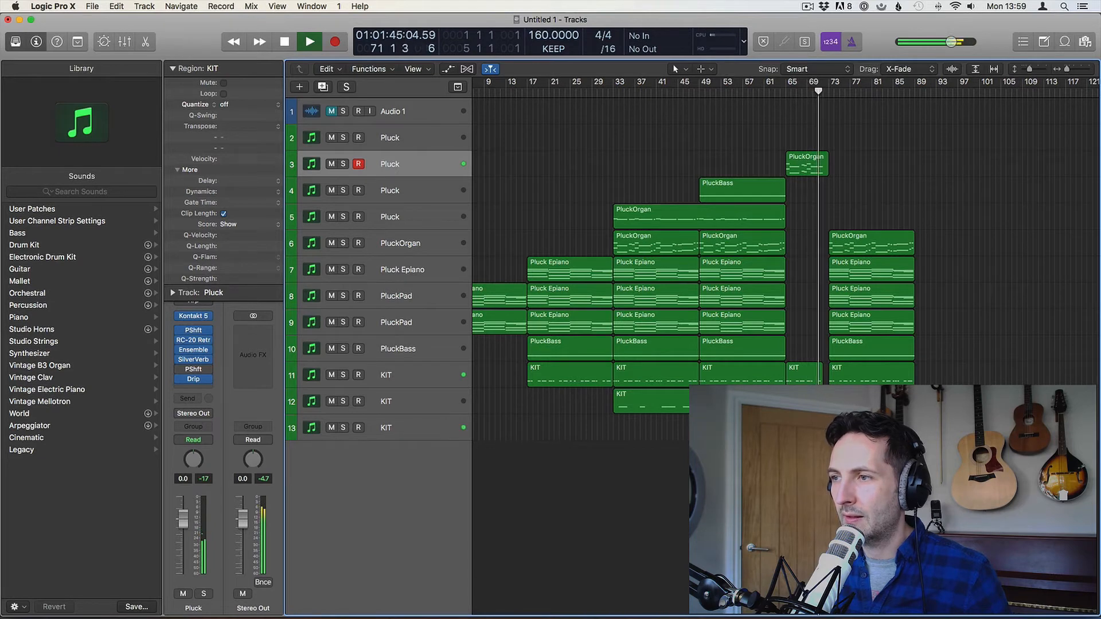
{"action": "left_click", "coordinate": [719, 130]}
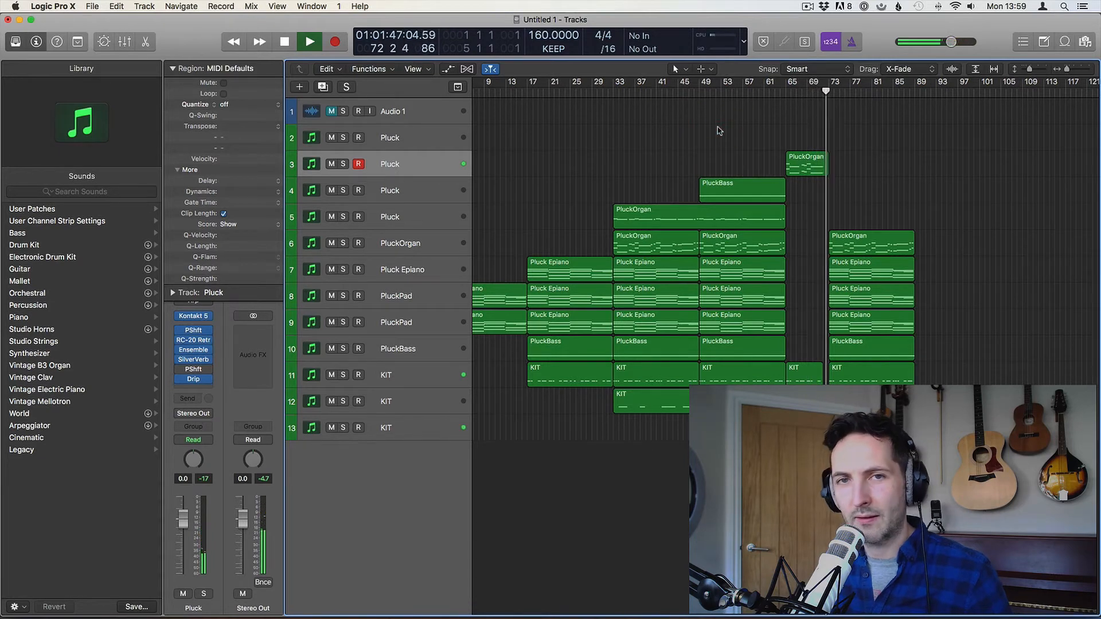
{"action": "left_click", "coordinate": [723, 129]}
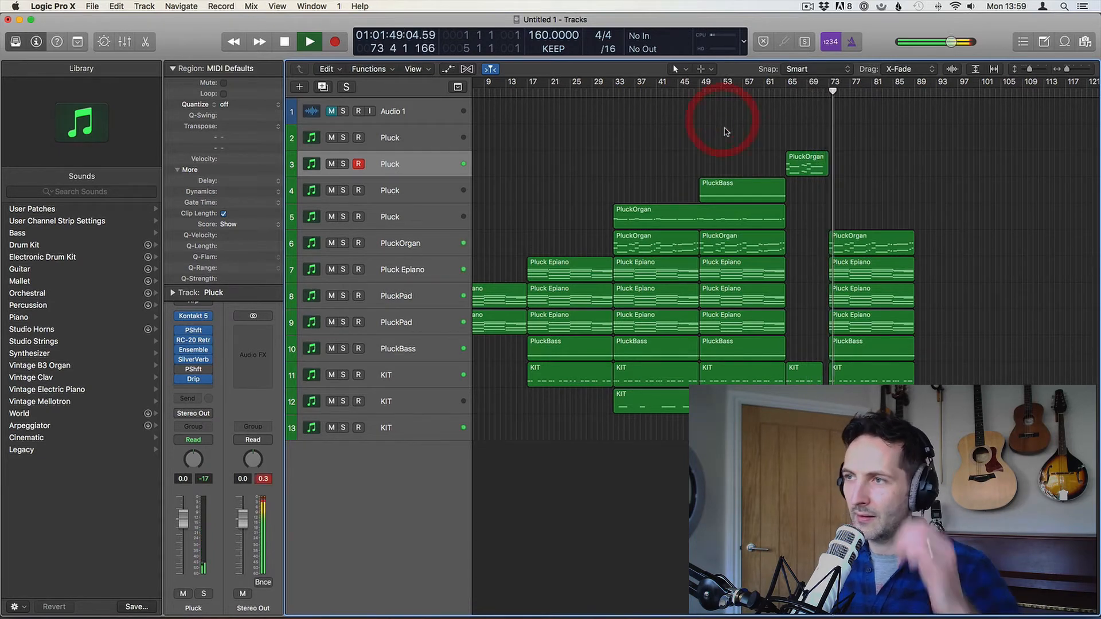
{"action": "left_click", "coordinate": [727, 131]}
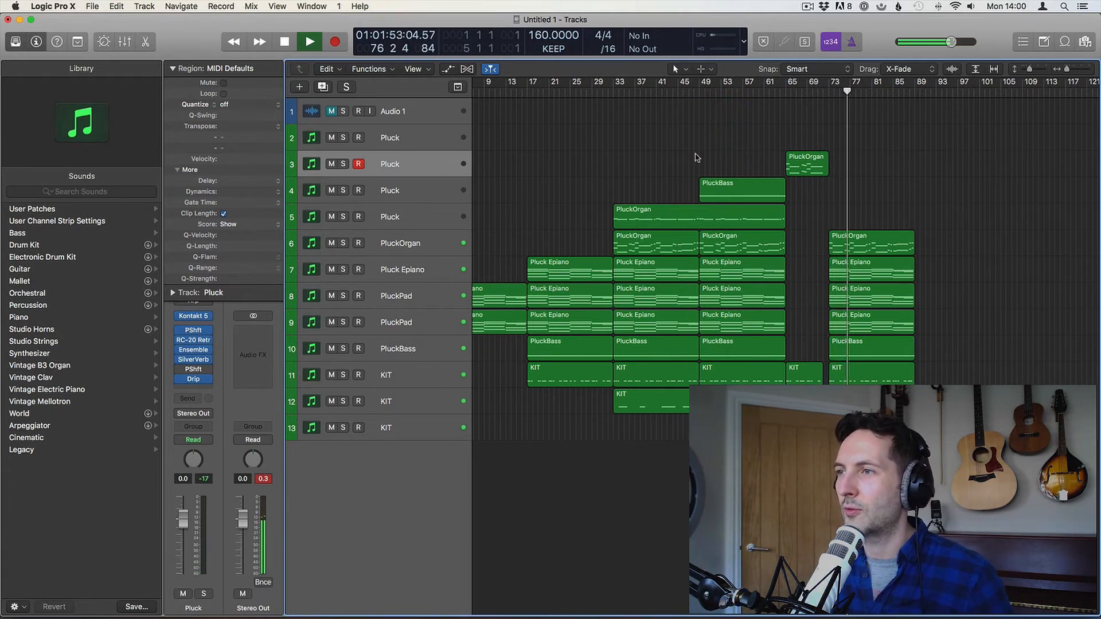
{"action": "key", "text": "space"}
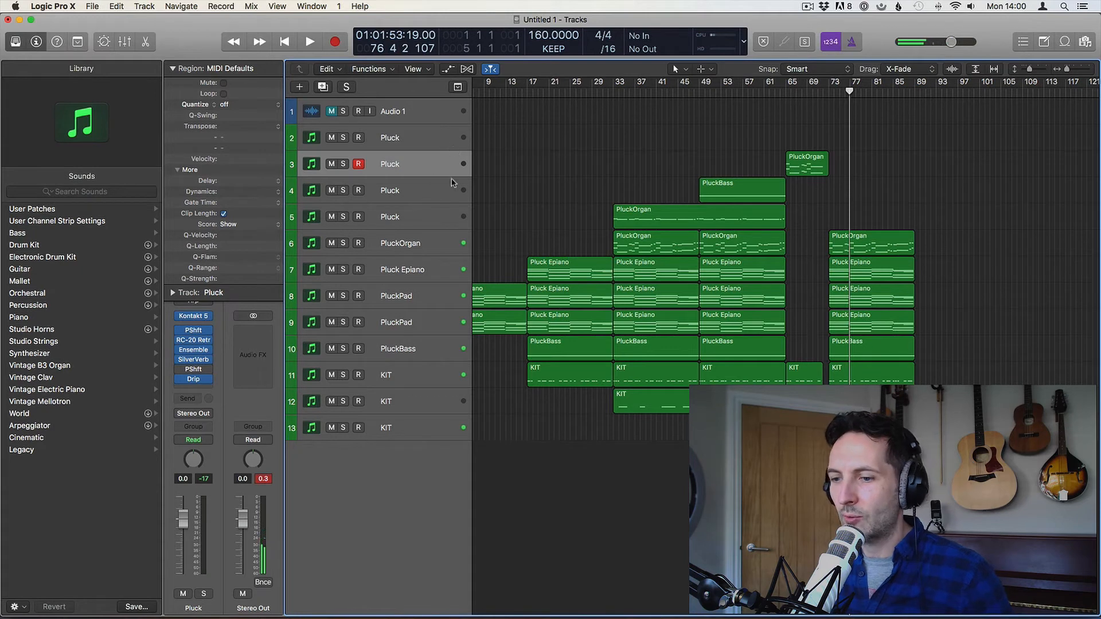
Audition the PluckOrgan, Pluck Epiano and both PluckPad instruments to compare their sounds
{"action": "left_click", "coordinate": [395, 248]}
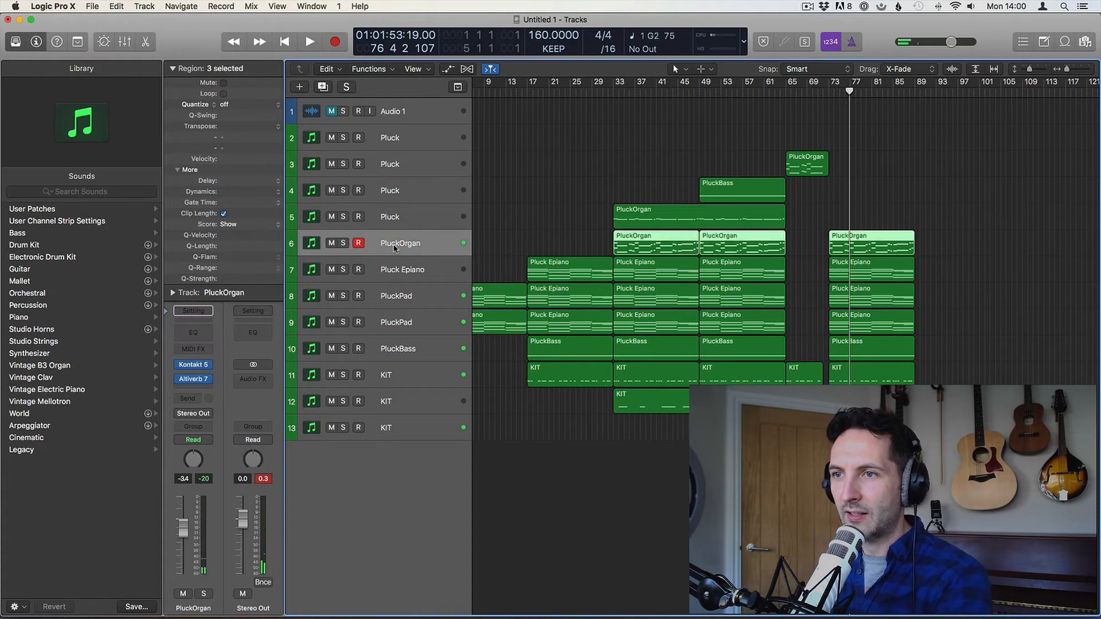
{"action": "left_click", "coordinate": [406, 271]}
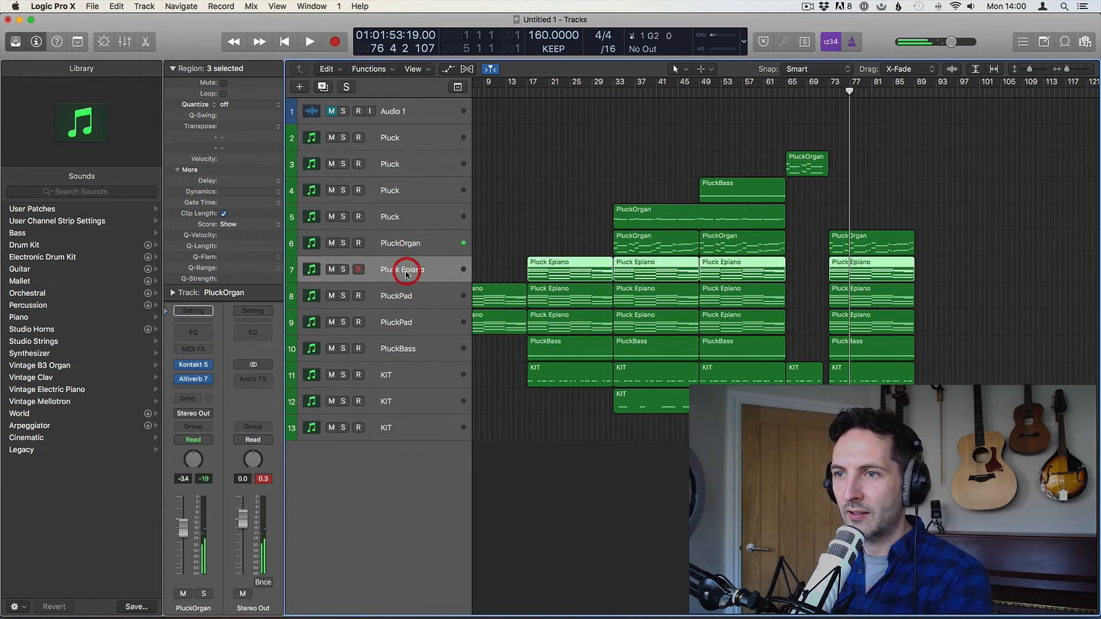
{"action": "left_click", "coordinate": [402, 303]}
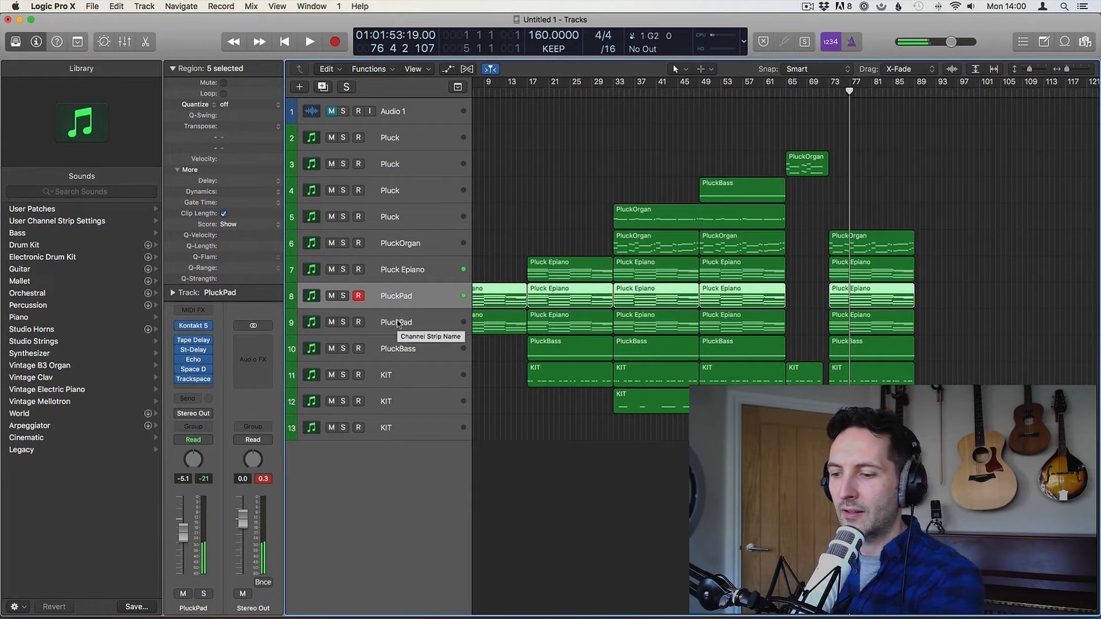
{"action": "left_click", "coordinate": [399, 325]}
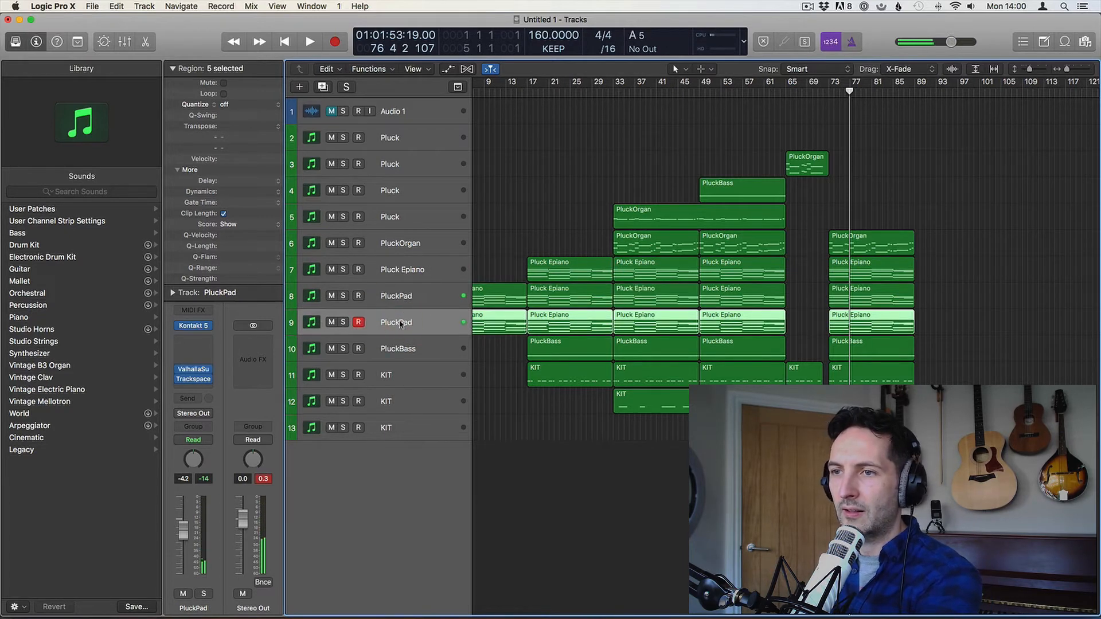
Record a short pad part of about three bars on PluckPad track 8, starting at bar 89
{"action": "left_click", "coordinate": [411, 300]}
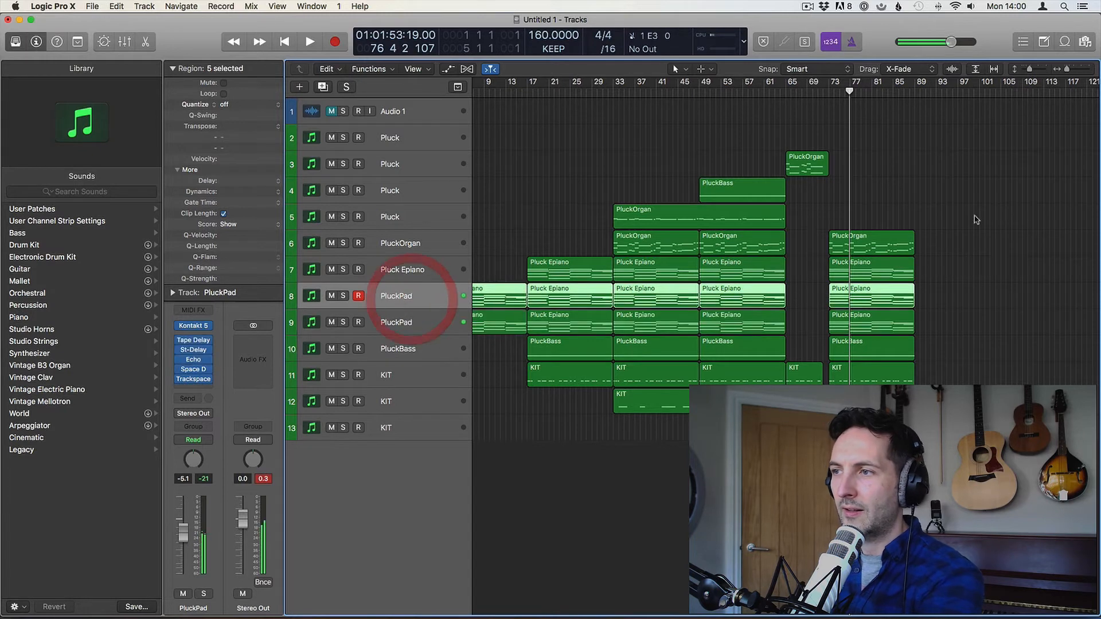
{"action": "left_click", "coordinate": [936, 91]}
{"action": "key", "text": "comma"}
{"action": "key", "text": "comma"}
{"action": "key", "text": "comma"}
{"action": "key", "text": "comma"}
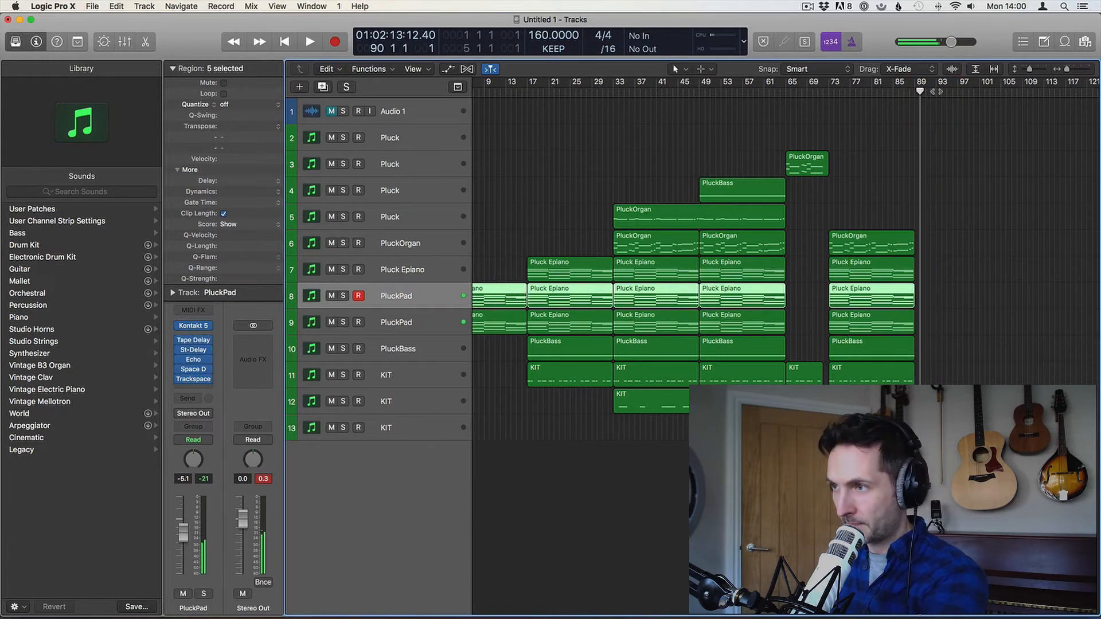
{"action": "key", "text": "r"}
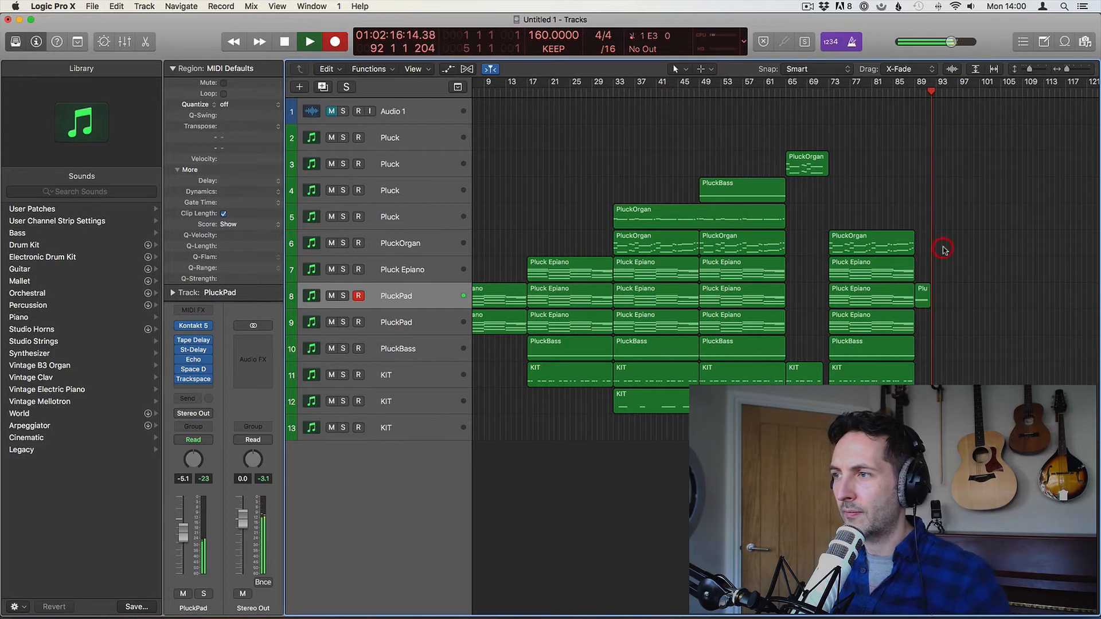
{"action": "key", "text": "space"}
Move the newly recorded PluckPad region on track 8 to bar 65 and check its notes in the note editor
{"action": "left_click_drag", "start_coordinate": [922, 299], "coordinate": [793, 297]}
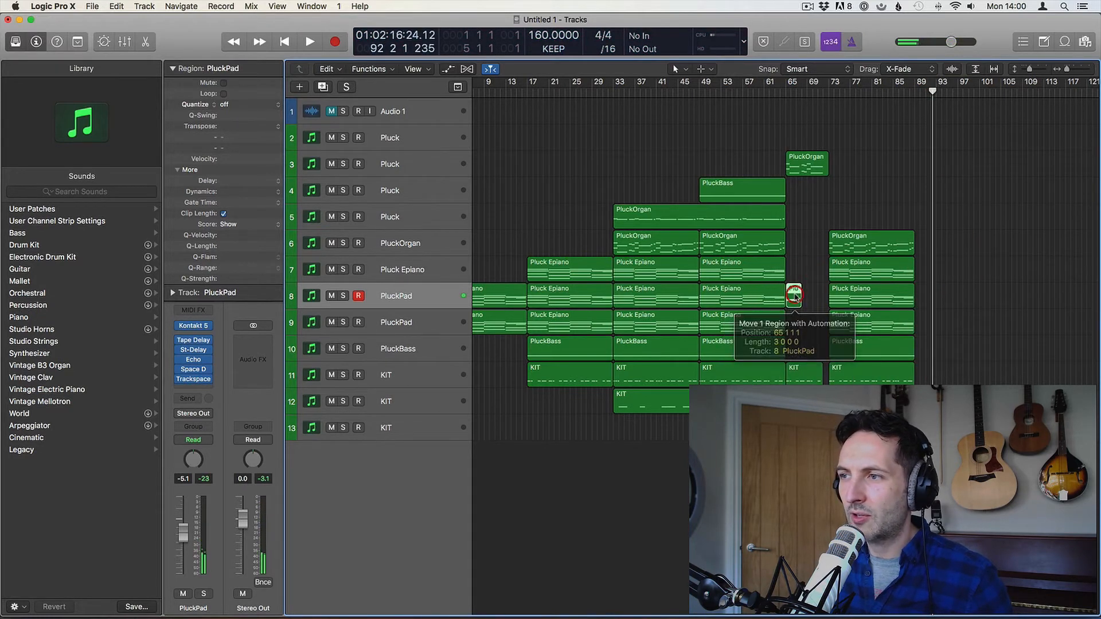
{"action": "double_click", "coordinate": [794, 296]}
{"action": "left_click", "coordinate": [522, 543]}
{"action": "key", "text": "p"}
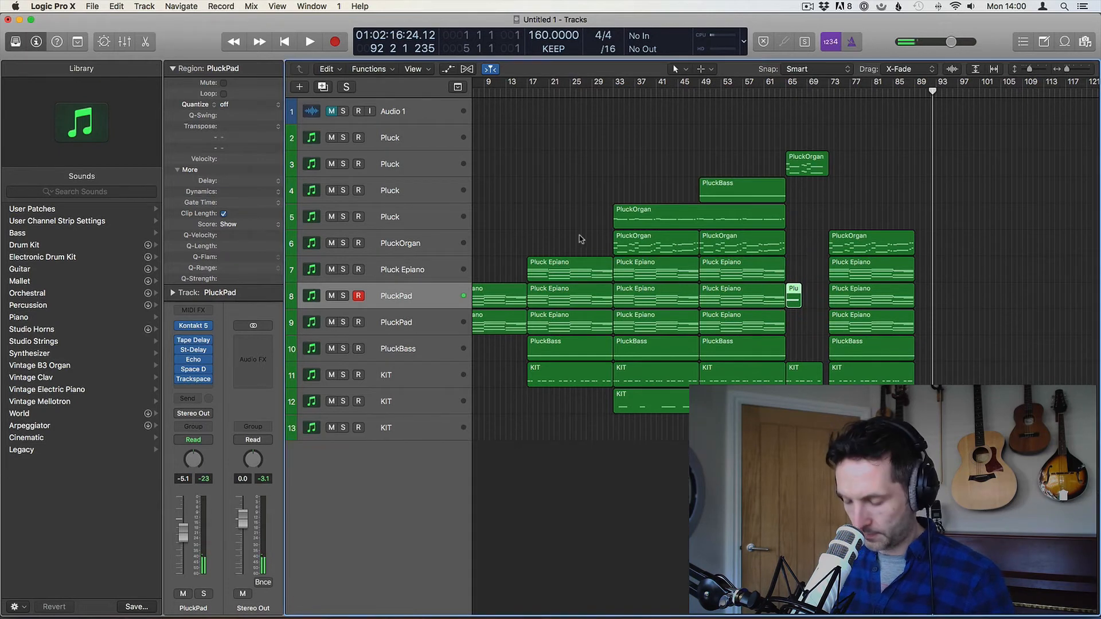
Duplicate KIT track 13 with its instrument and record a short drum part on the new track from bar 65
{"action": "left_click", "coordinate": [781, 90]}
{"action": "left_click", "coordinate": [384, 427]}
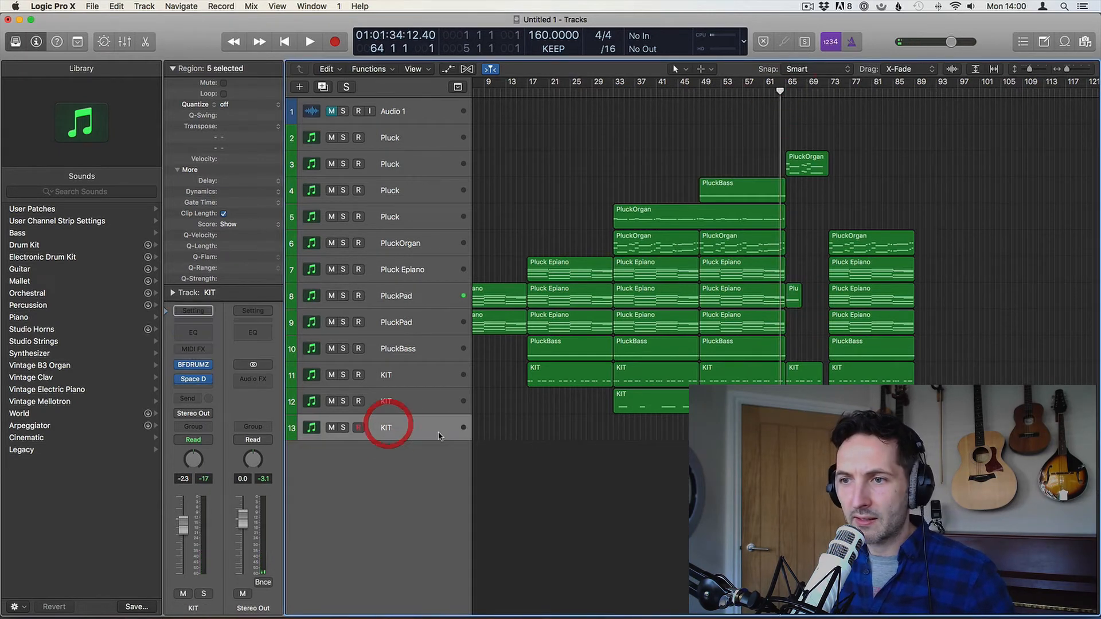
{"action": "key", "text": "super+d"}
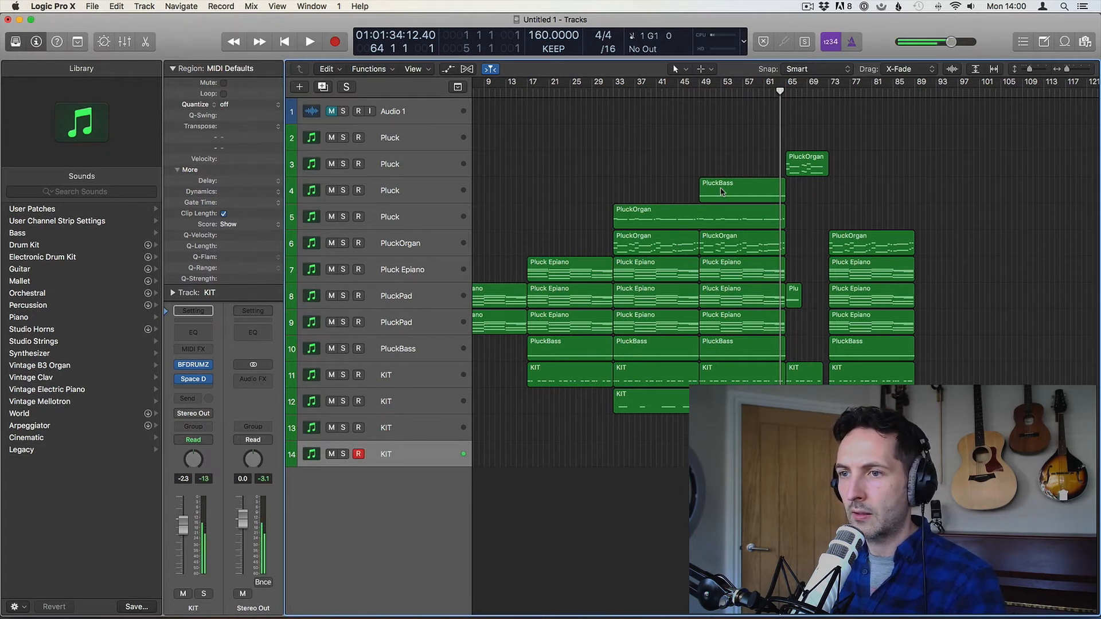
{"action": "left_click", "coordinate": [787, 91]}
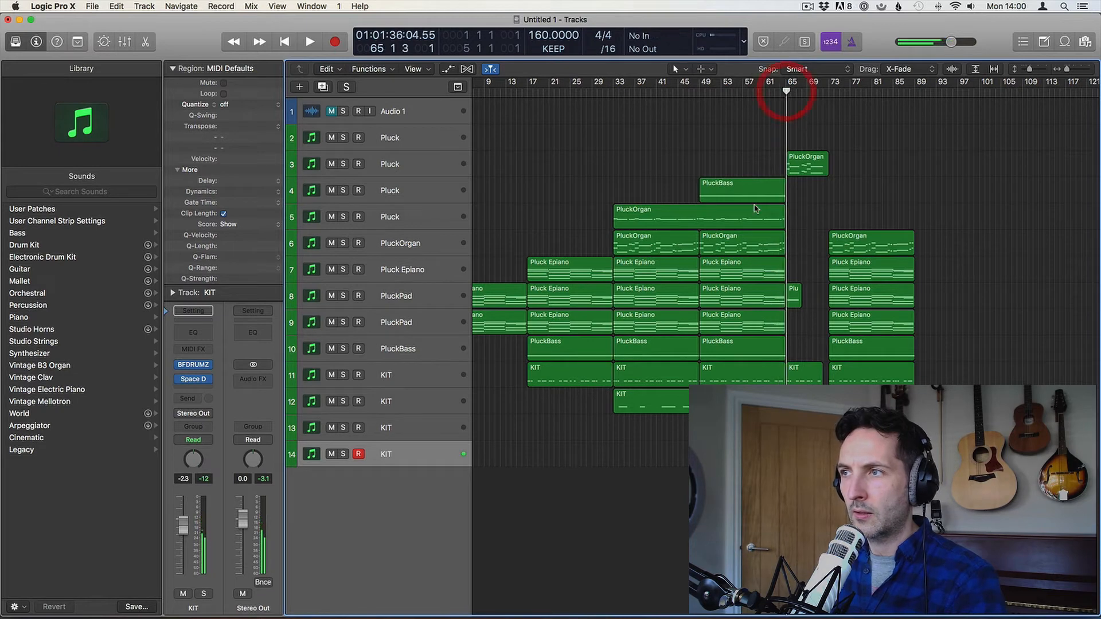
{"action": "key", "text": "space"}
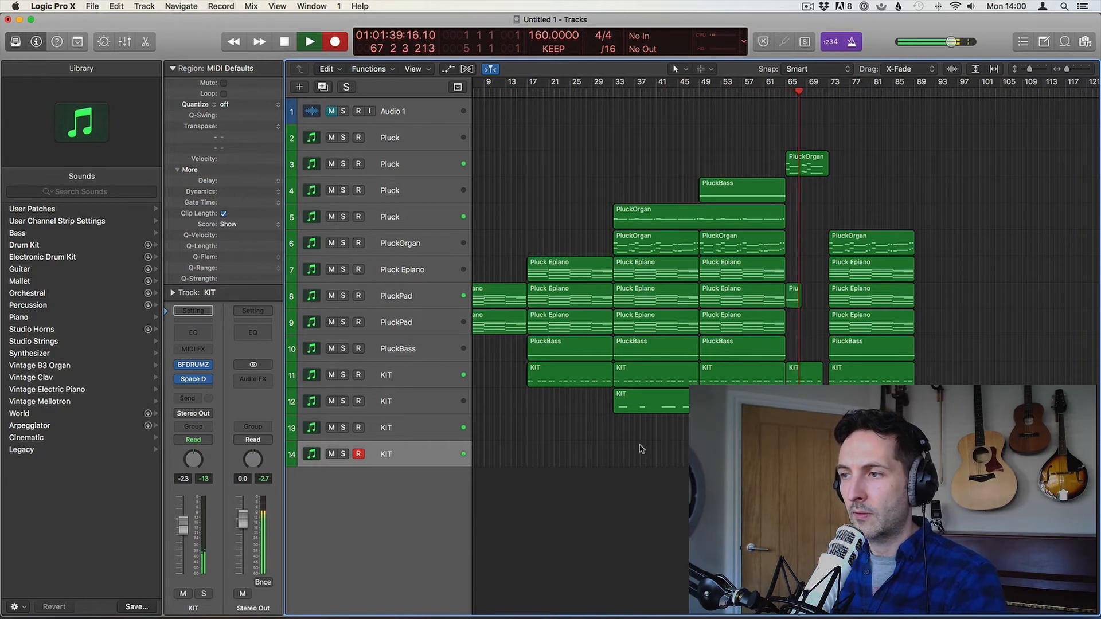
{"action": "key", "text": "space"}
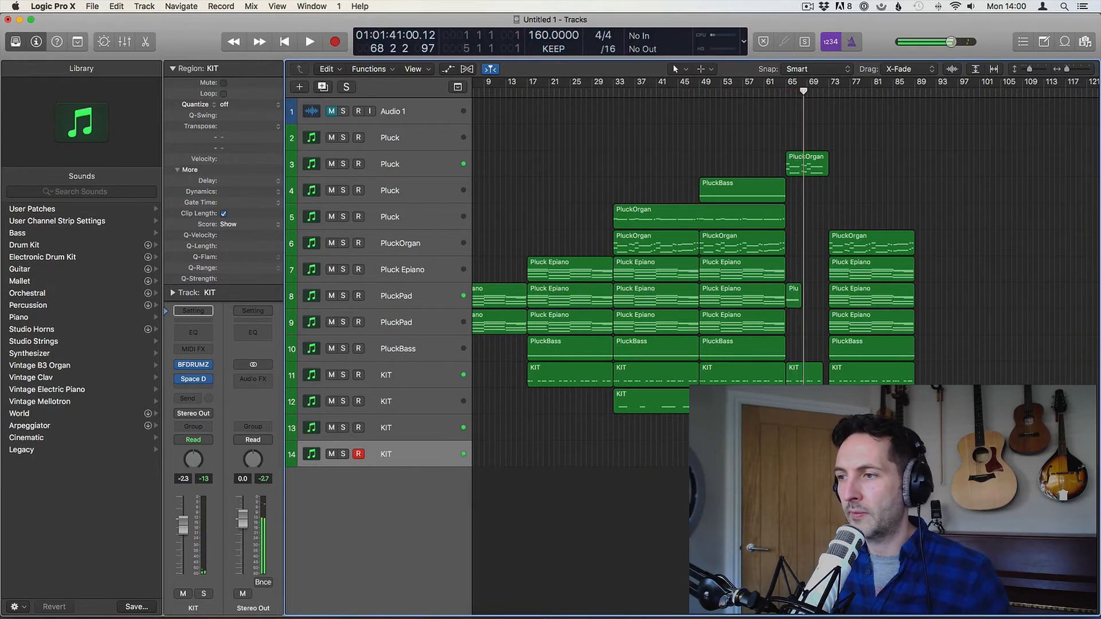
Bounce the KIT region on track 14 in place onto a new audio track
{"action": "key", "text": "p"}
{"action": "left_click", "coordinate": [529, 523]}
{"action": "key", "text": "p"}
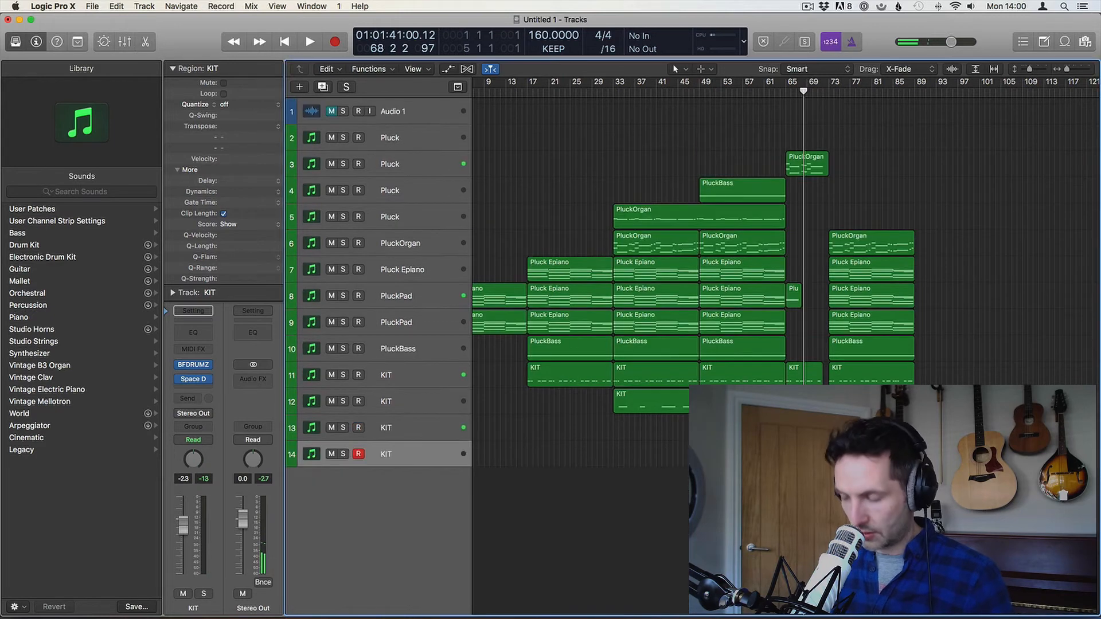
{"action": "key", "text": "ctrl+b"}
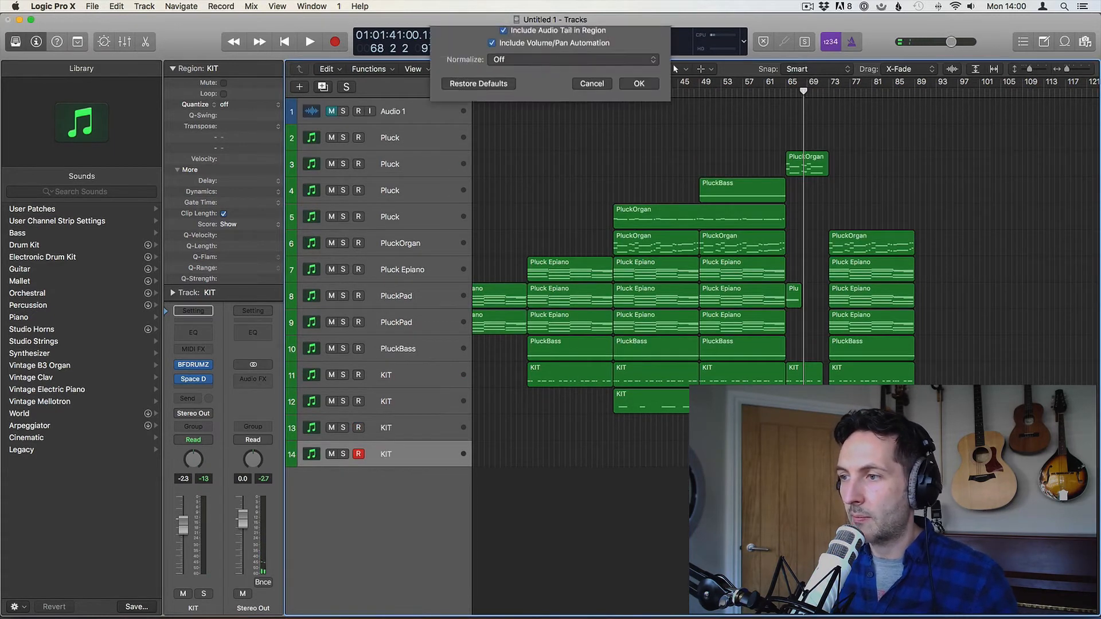
{"action": "key", "text": "Escape"}
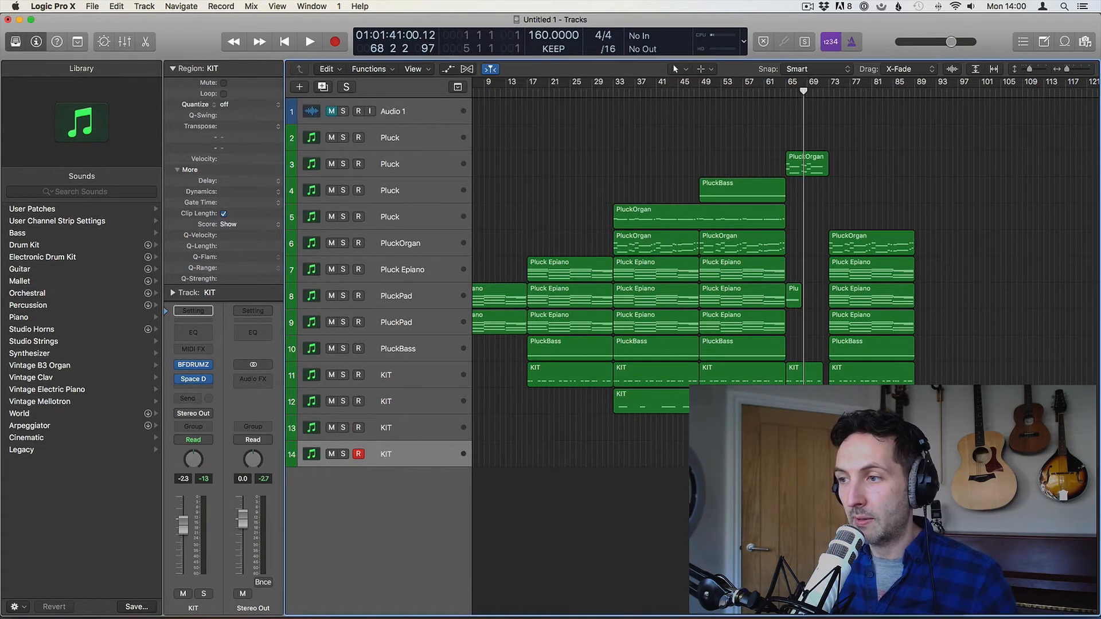
{"action": "key", "text": "ctrl+b"}
{"action": "key", "text": "Return"}
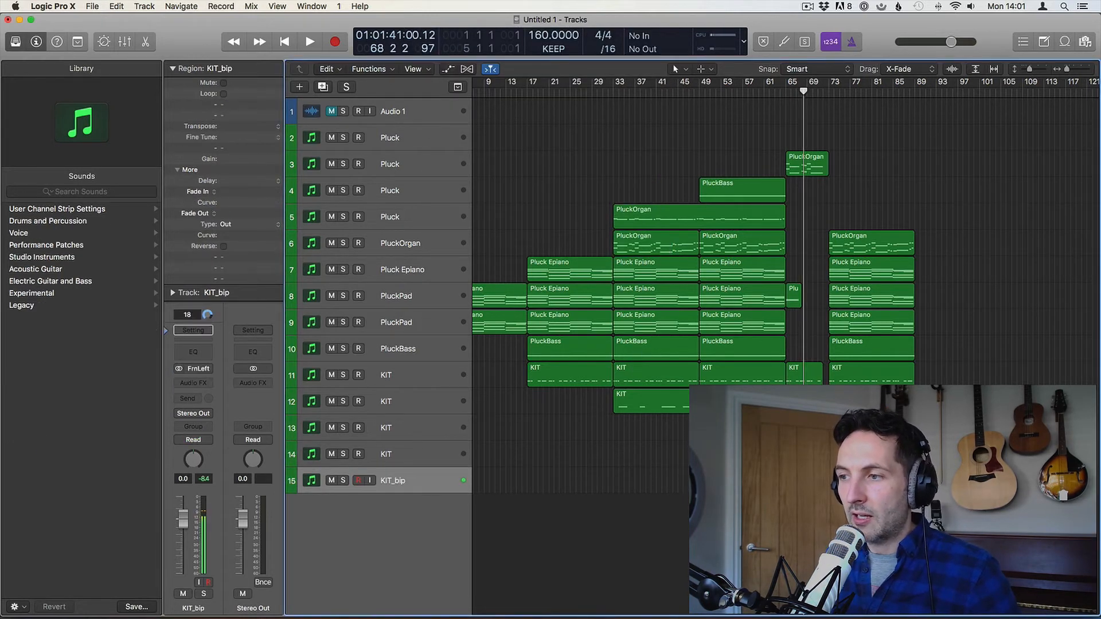
Reverse the audio of the bounced KIT_bip region in the audio file editor
{"action": "key", "text": "e"}
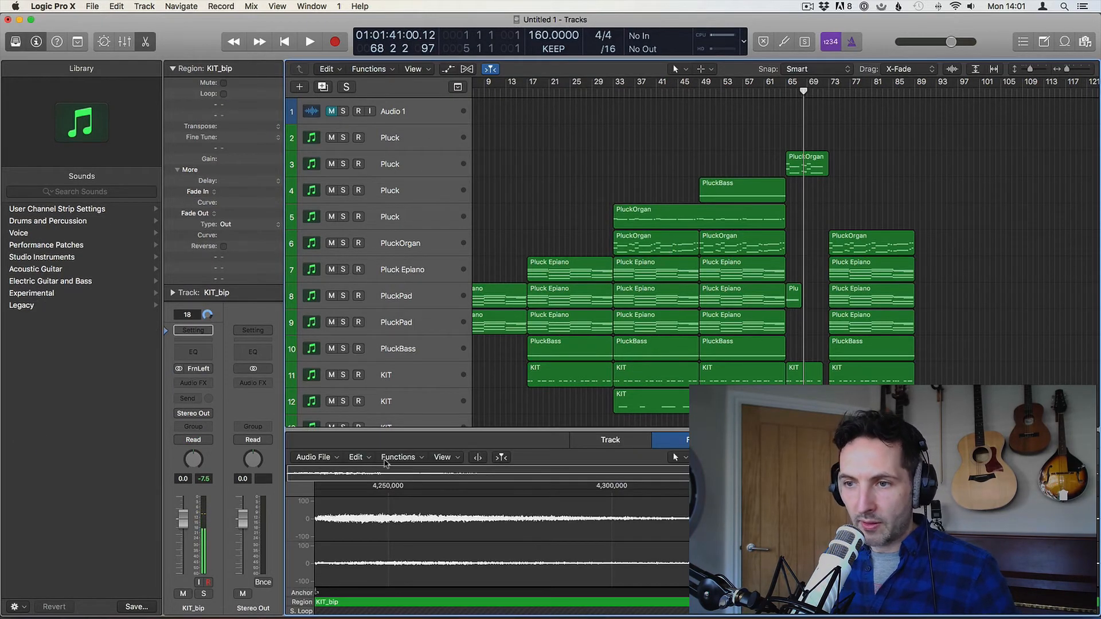
{"action": "left_click", "coordinate": [397, 457]}
{"action": "left_click", "coordinate": [406, 525]}
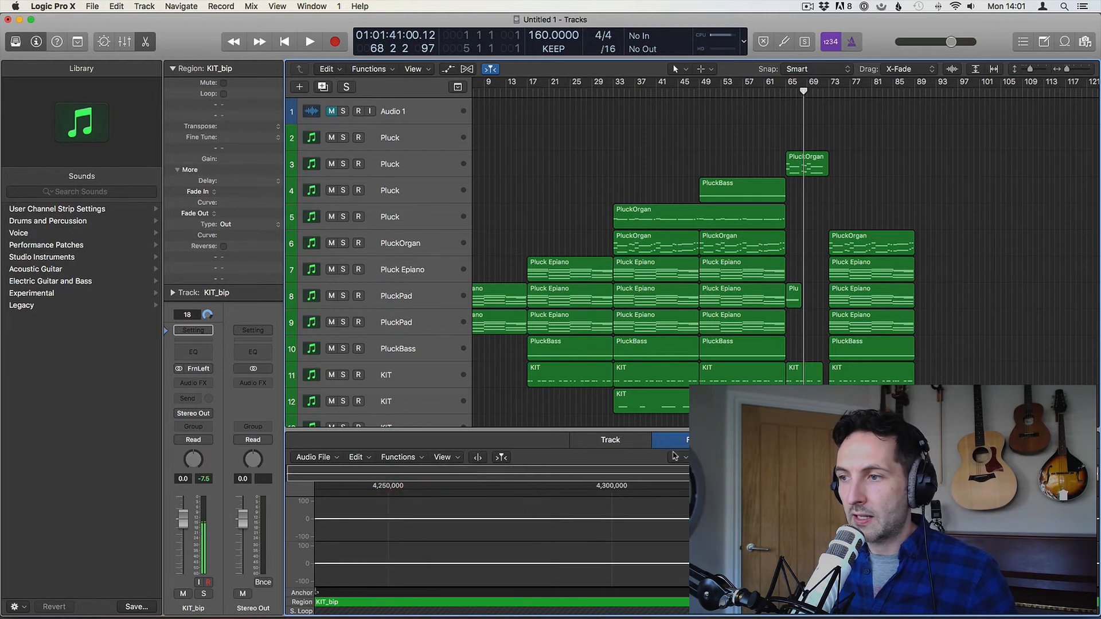
{"action": "key", "text": "e"}
Move the reversed KIT_bip region about three bars later to lead into bar 73 and play the transition
{"action": "left_click_drag", "start_coordinate": [791, 481], "coordinate": [808, 481]}
{"action": "left_click", "coordinate": [832, 482]}
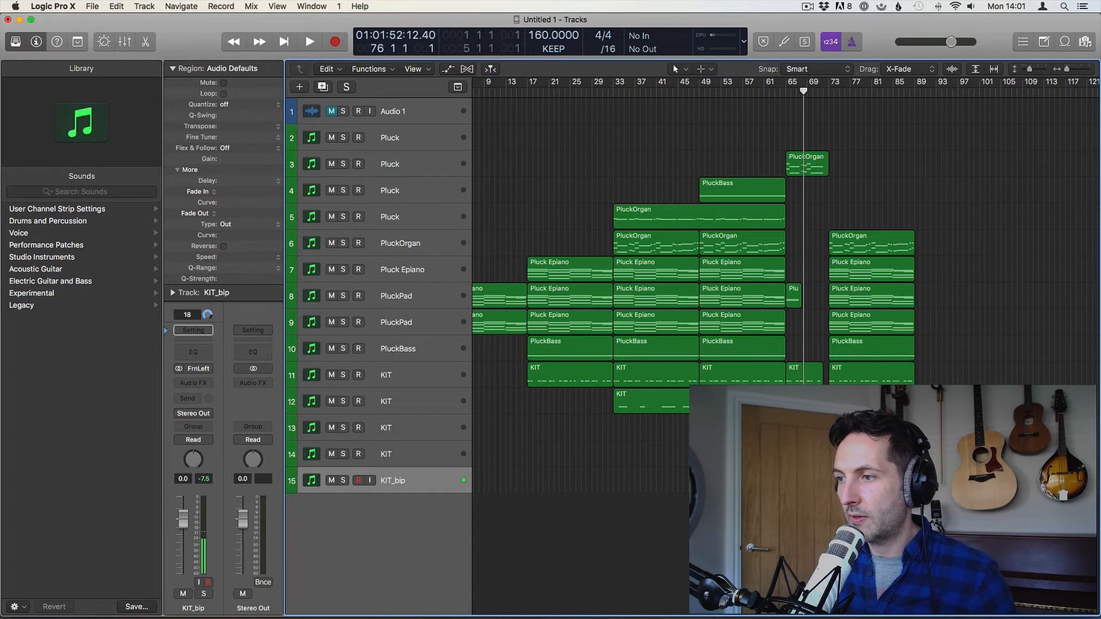
{"action": "left_click", "coordinate": [816, 95]}
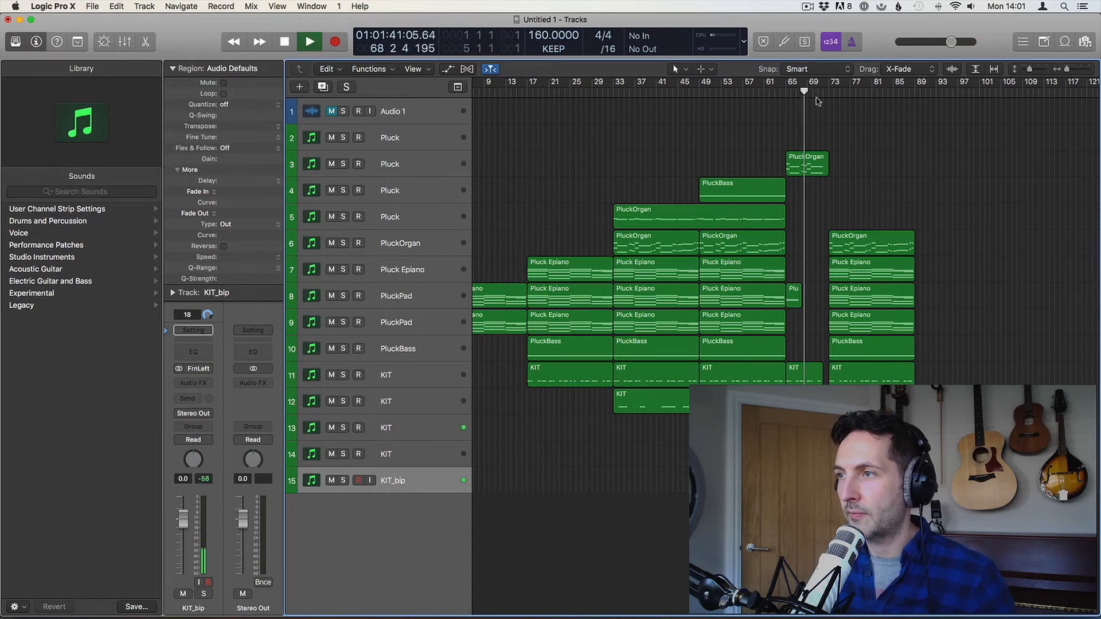
{"action": "key", "text": "space"}
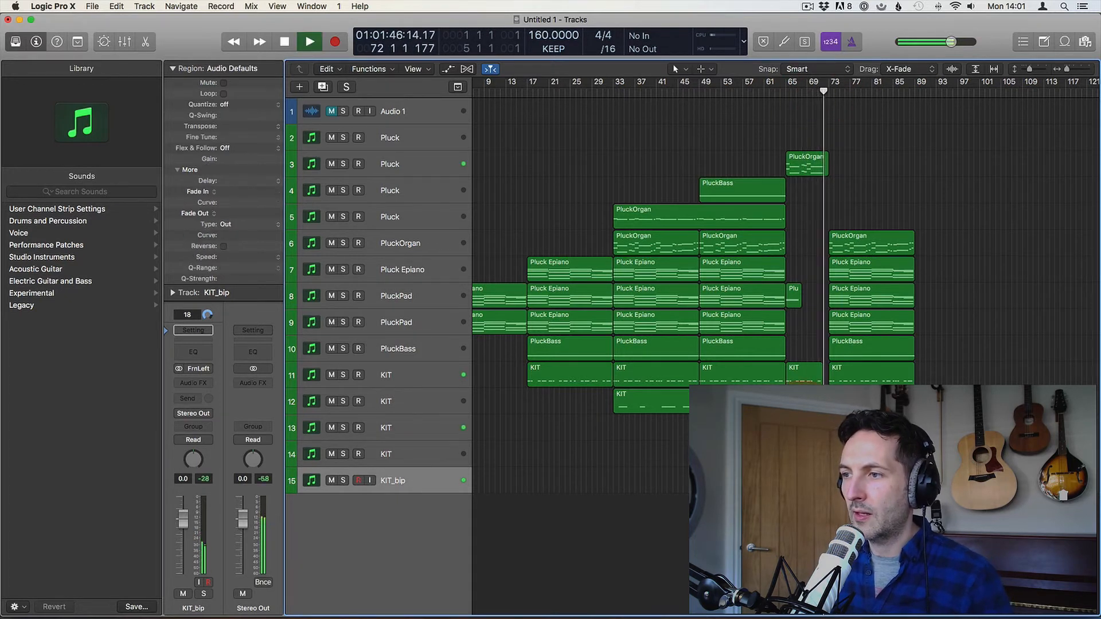
{"action": "left_click", "coordinate": [794, 319]}
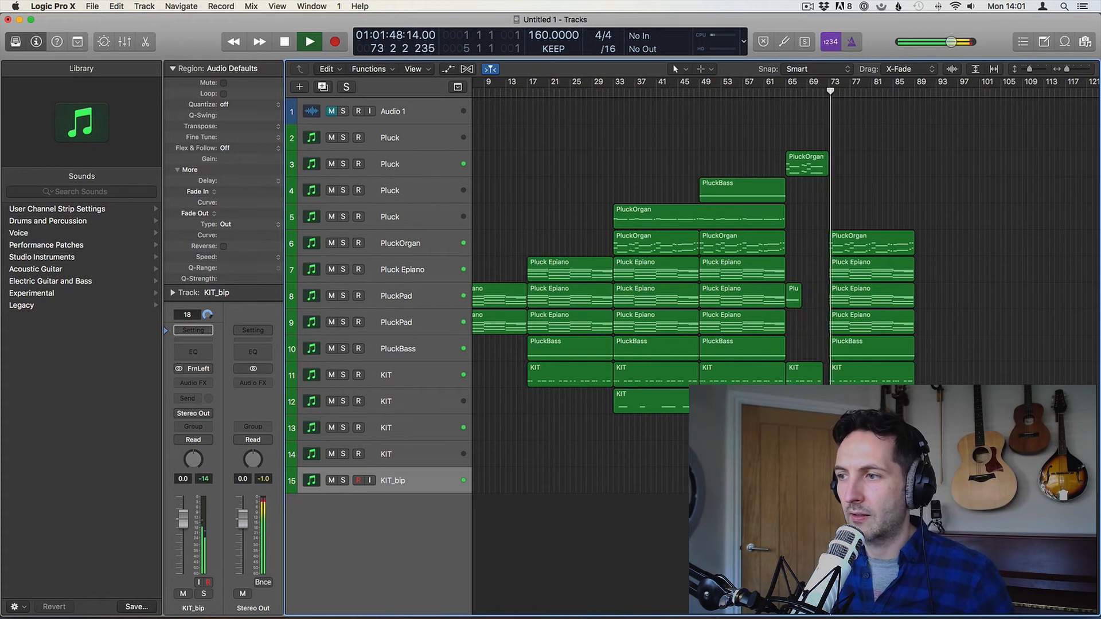
Move the KIT region on track 14 to bar 73 and lower the track's volume to -5.5 dB
{"action": "left_click_drag", "start_coordinate": [810, 480], "coordinate": [831, 481]}
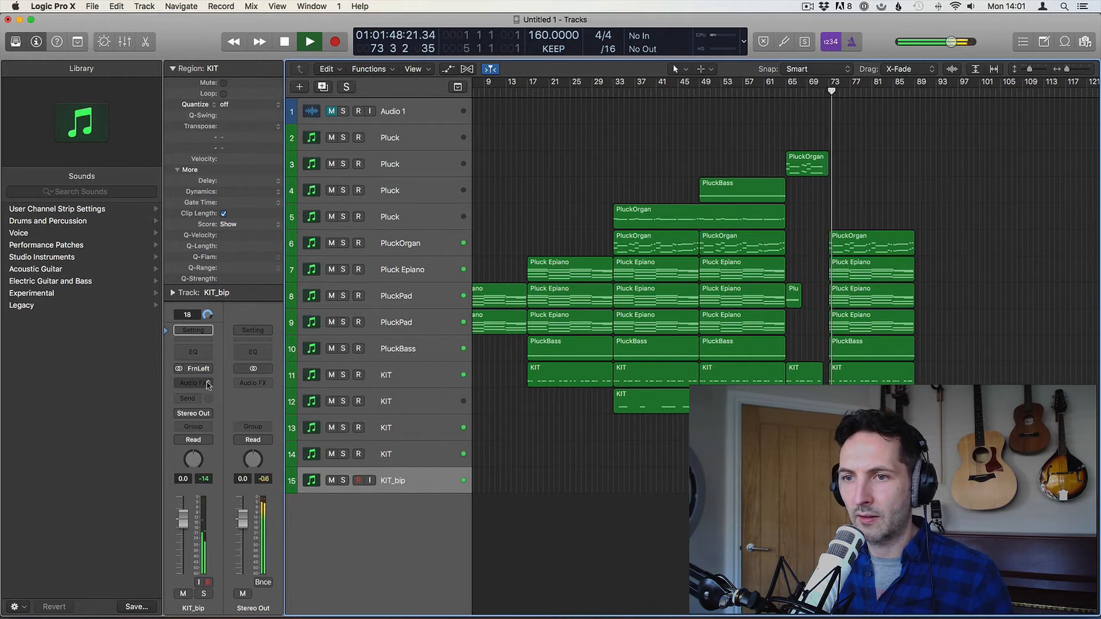
{"action": "left_click", "coordinate": [425, 453]}
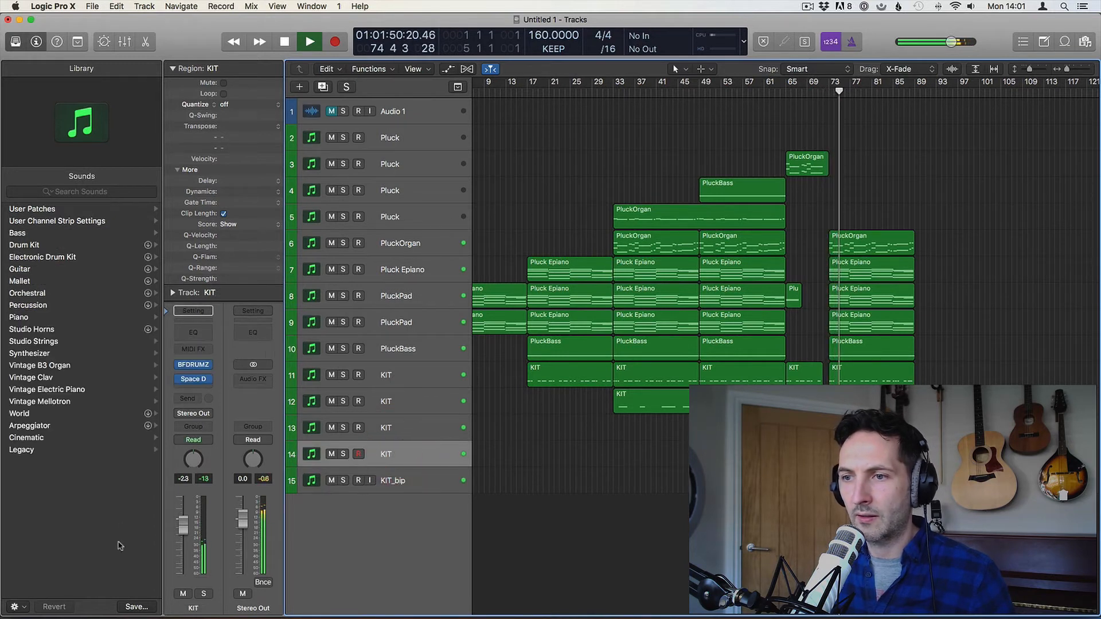
{"action": "left_click_drag", "start_coordinate": [185, 545], "coordinate": [184, 549]}
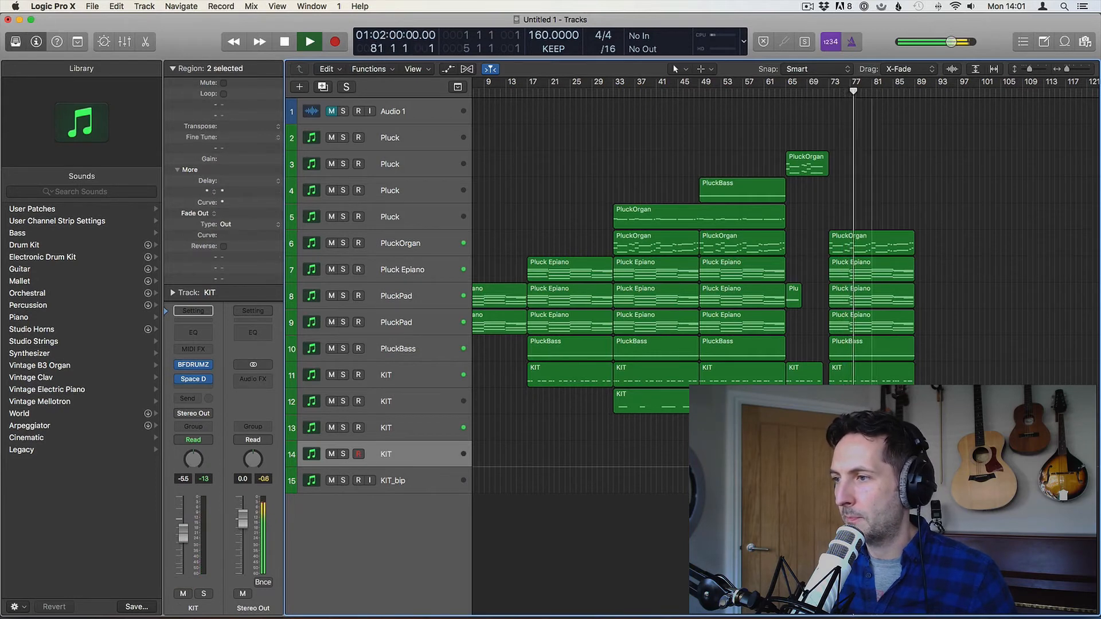
{"action": "left_click", "coordinate": [961, 339]}
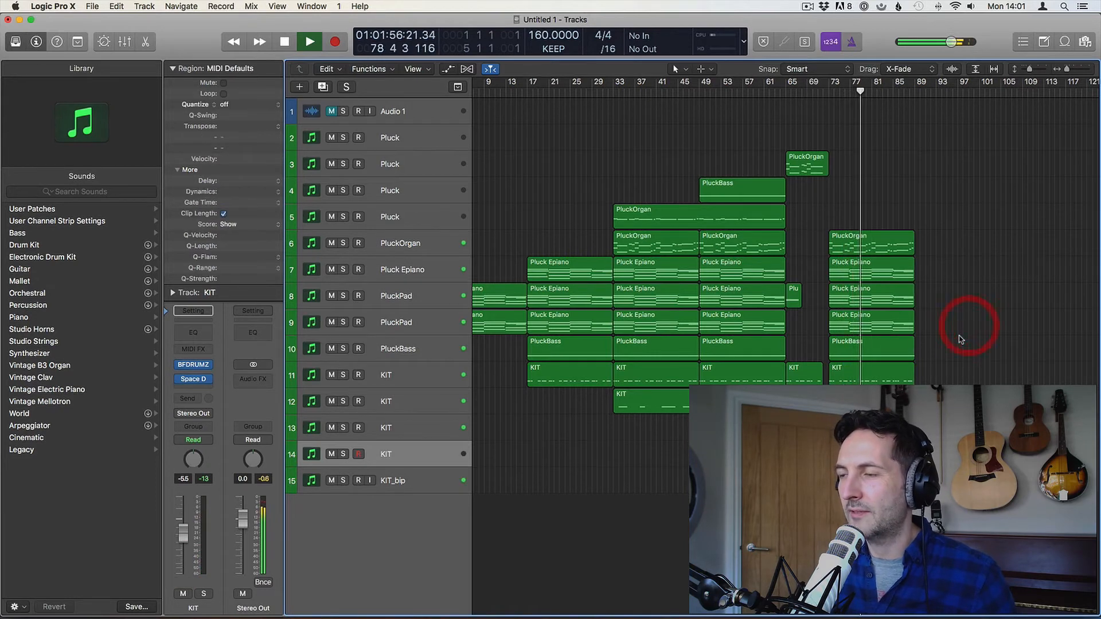
Copy the PluckOrgan region at bar 73 to Pluck tracks 2 and 3 and listen to the section
{"action": "left_click_drag", "start_coordinate": [854, 239], "coordinate": [849, 144]}
{"action": "left_click", "coordinate": [784, 131]}
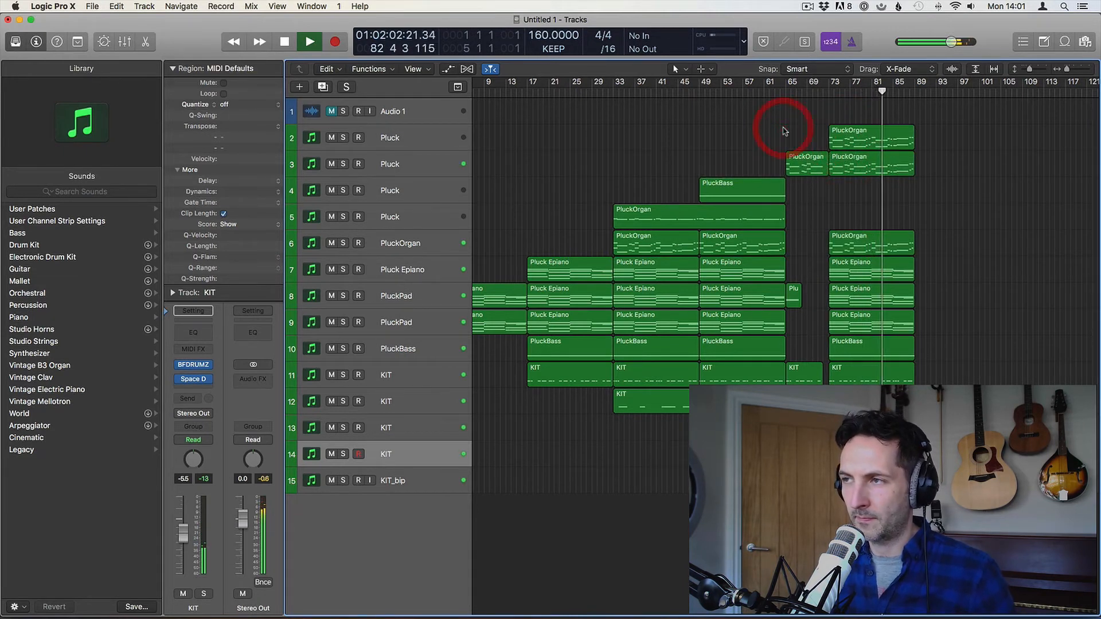
{"action": "left_click", "coordinate": [769, 128]}
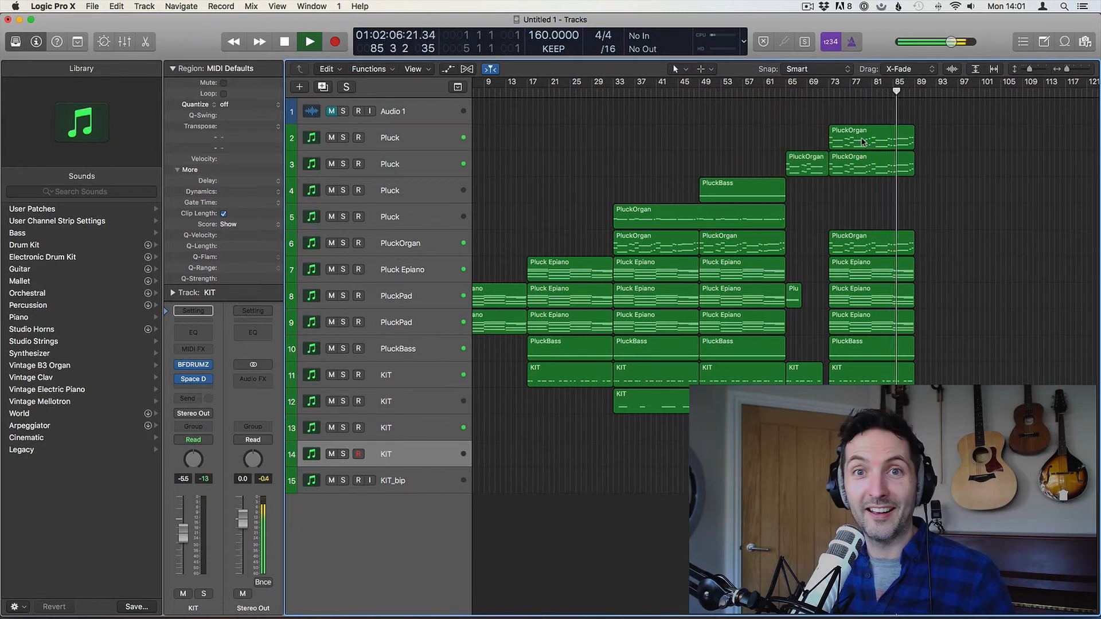
{"action": "left_click", "coordinate": [769, 130]}
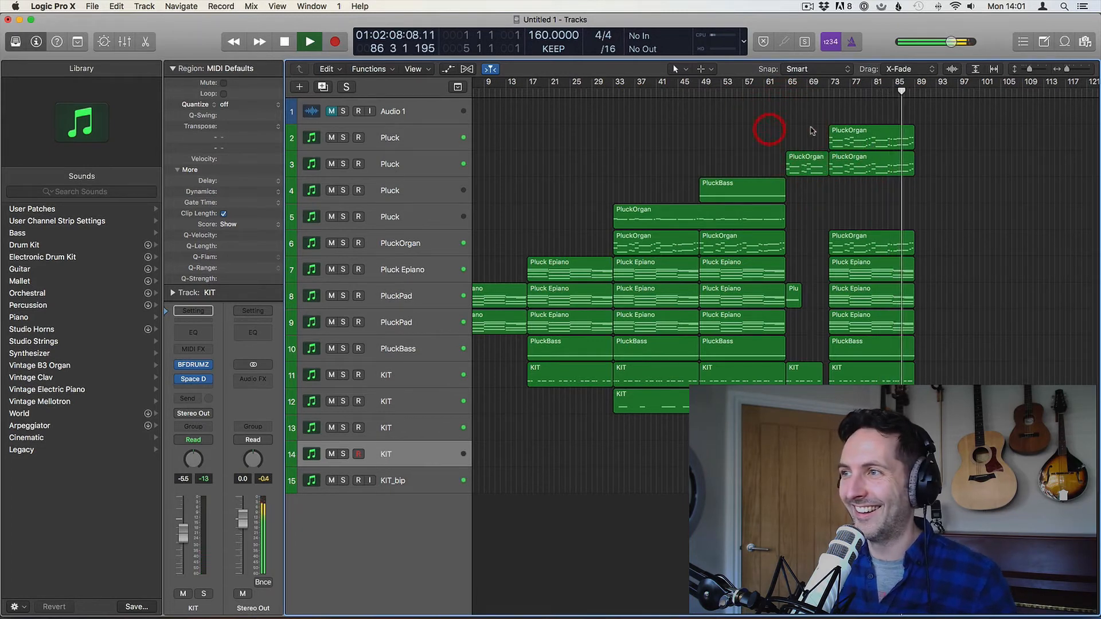
{"action": "left_click", "coordinate": [841, 132]}
{"action": "left_click", "coordinate": [786, 129]}
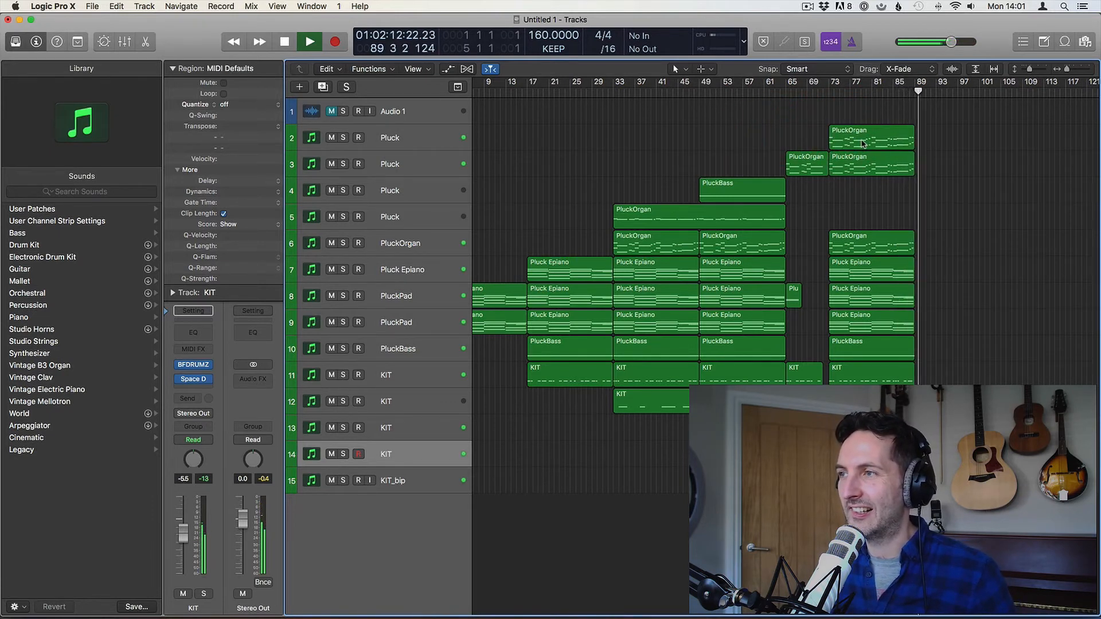
{"action": "left_click", "coordinate": [744, 104]}
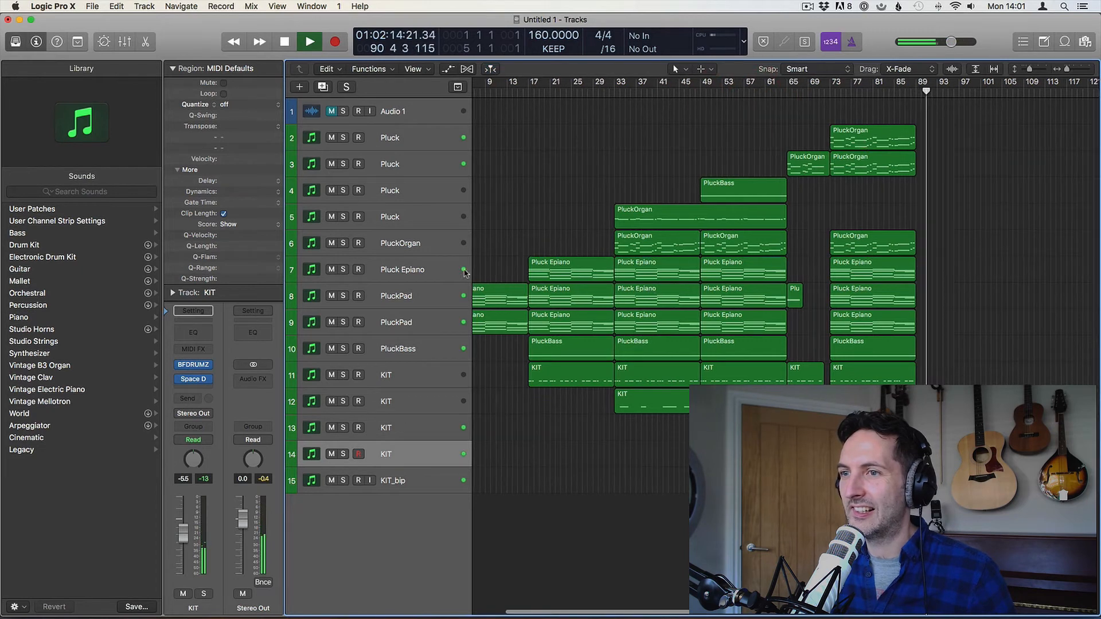
Copy the opening Pluck Epiano region on PluckPad track 9 to bar 89 and play from there
{"action": "scroll", "coordinate": [512, 327], "scroll_direction": "left", "scroll_amount": 3}
{"action": "key", "text": "space"}
{"action": "left_click_drag", "start_coordinate": [512, 326], "coordinate": [972, 321]}
{"action": "left_click", "coordinate": [953, 89]}
{"action": "key", "text": "space"}
{"action": "left_click", "coordinate": [916, 196]}
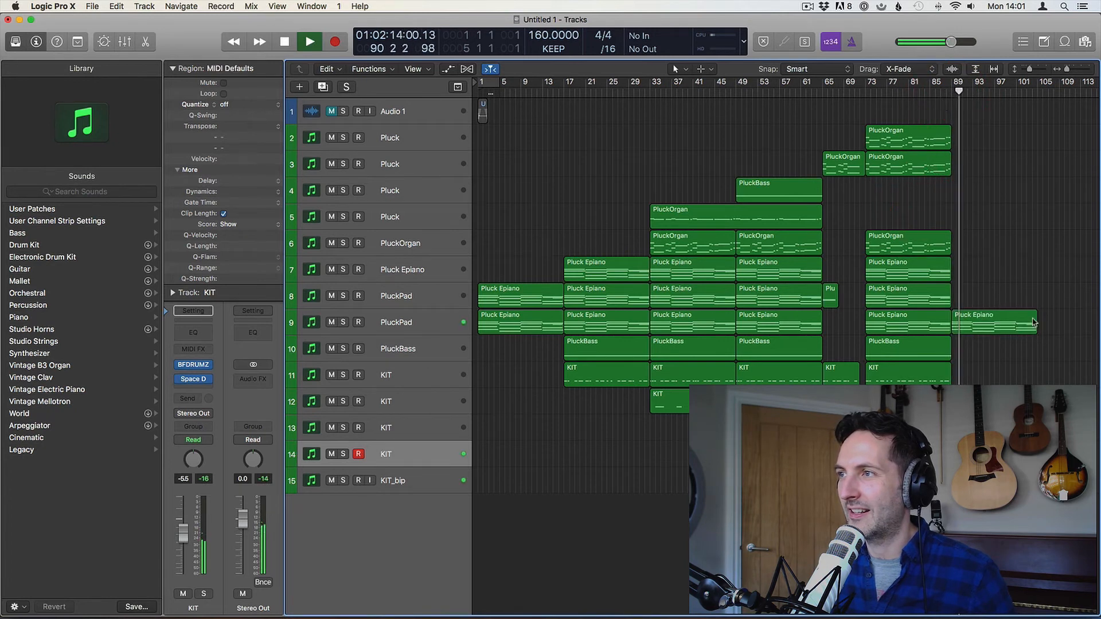
Try to split the copied PluckPad region on track 9 at bar 97, then undo the split
{"action": "left_click", "coordinate": [1050, 332]}
{"action": "left_click_drag", "start_coordinate": [1065, 327], "coordinate": [999, 327]}
{"action": "left_click", "coordinate": [999, 327]}
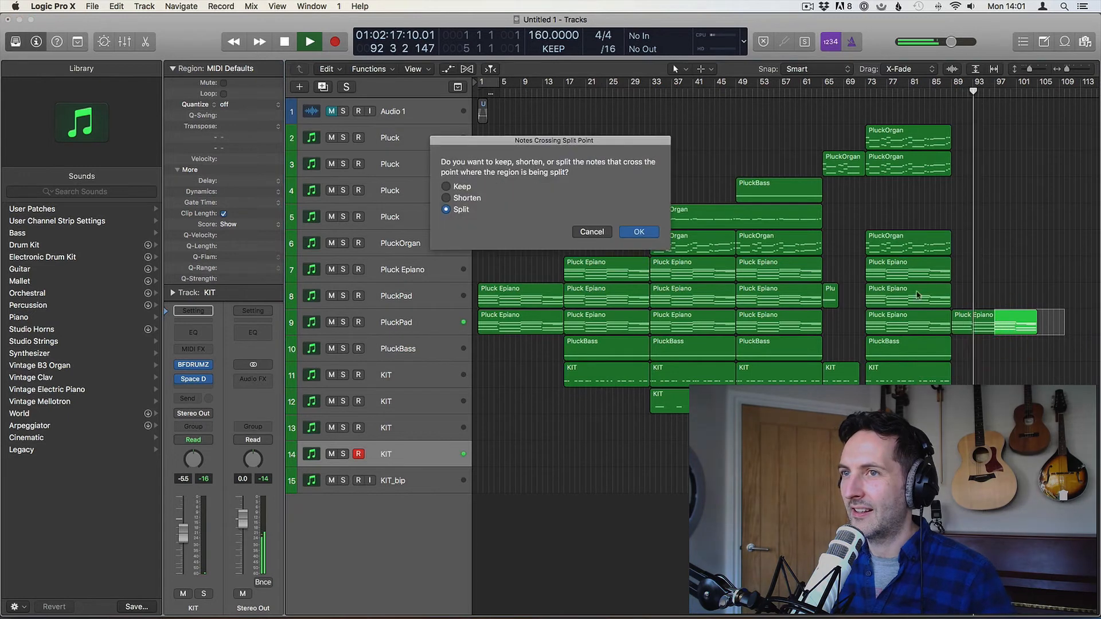
{"action": "key", "text": "Return"}
{"action": "key", "text": "super+z"}
Check the notes of the copied region at bar 89 on track 9 in the note editor
{"action": "left_click", "coordinate": [983, 341]}
{"action": "key", "text": "space"}
{"action": "left_click", "coordinate": [970, 324]}
{"action": "double_click", "coordinate": [970, 324]}
{"action": "key", "text": "super+a"}
{"action": "key", "text": "p"}
{"action": "key", "text": "space"}
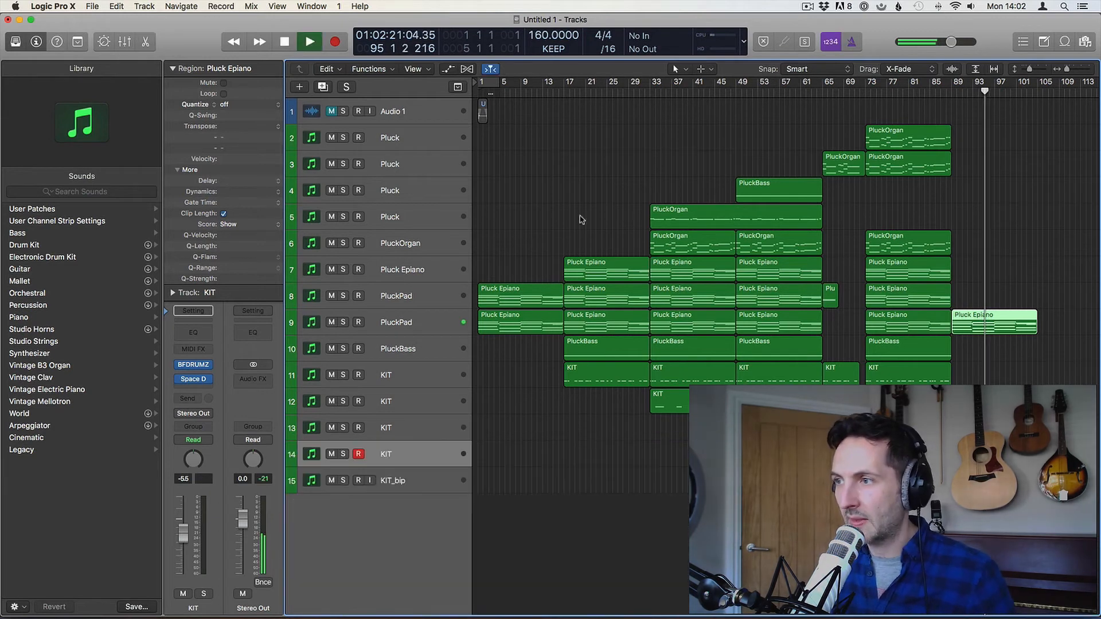
Duplicate PluckPad track 9 with its instrument and copy the PluckOrgan region at bar 73 onto the new track
{"action": "left_click", "coordinate": [414, 325]}
{"action": "key", "text": "super+d"}
{"action": "left_click", "coordinate": [571, 146]}
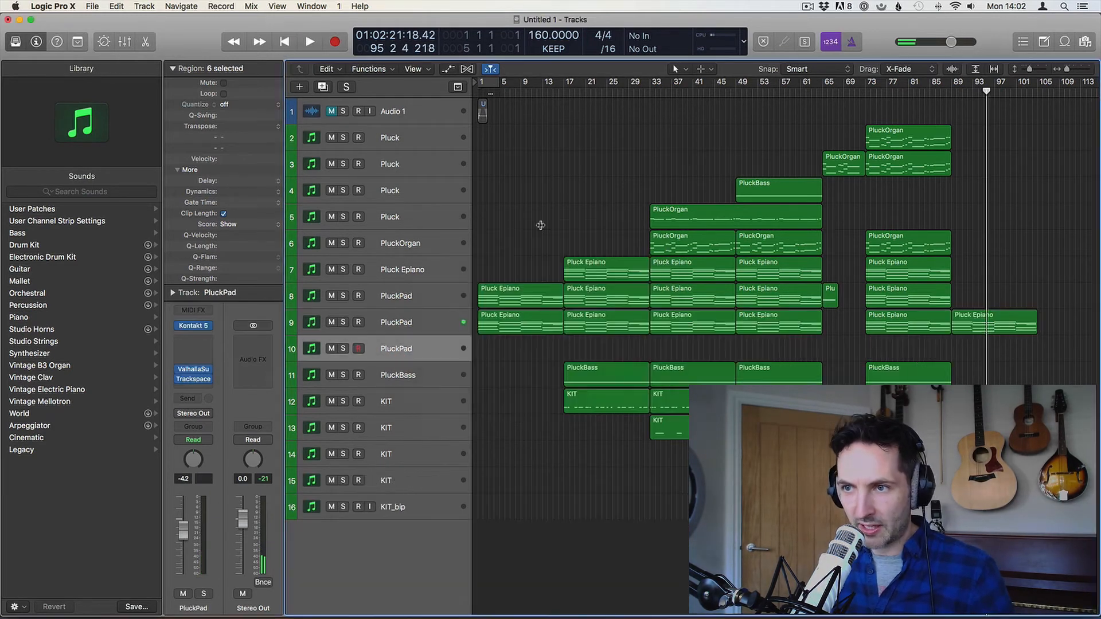
{"action": "left_click_drag", "start_coordinate": [912, 143], "coordinate": [912, 353]}
Play from about bar 73, audition the new PluckPad track 10 soloed, and reset its volume to 0.0 dB
{"action": "left_click", "coordinate": [865, 86]}
{"action": "key", "text": "space"}
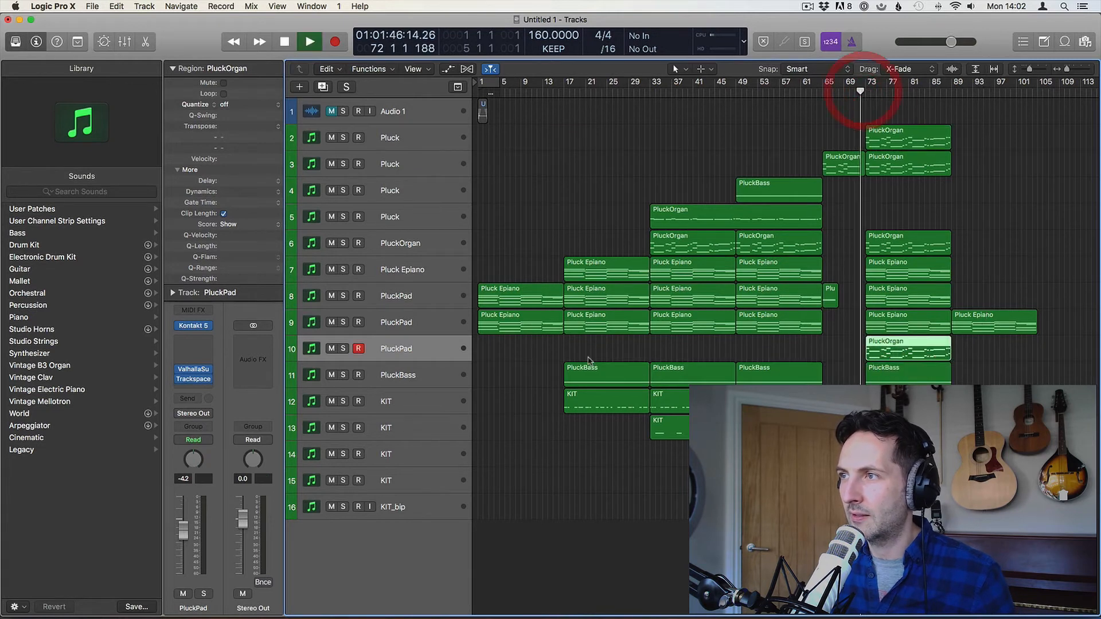
{"action": "left_click", "coordinate": [343, 349]}
{"action": "left_click", "coordinate": [183, 528], "text": "alt"}
{"action": "left_click", "coordinate": [345, 349]}
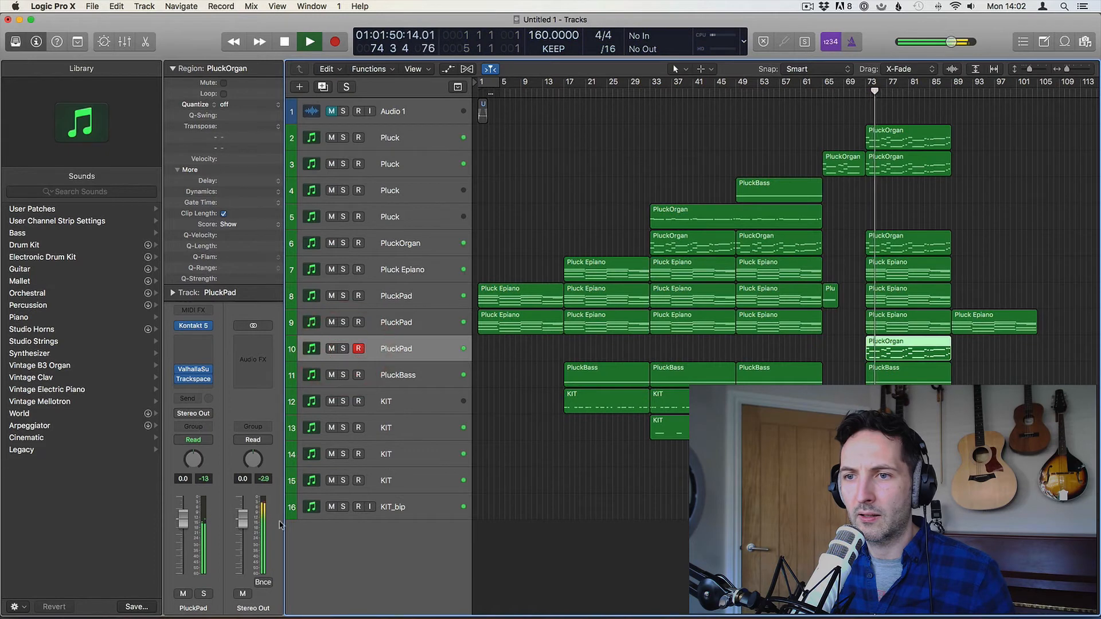
Lower the volume of Pluck track 2 to -9.0 dB
{"action": "left_click", "coordinate": [598, 181]}
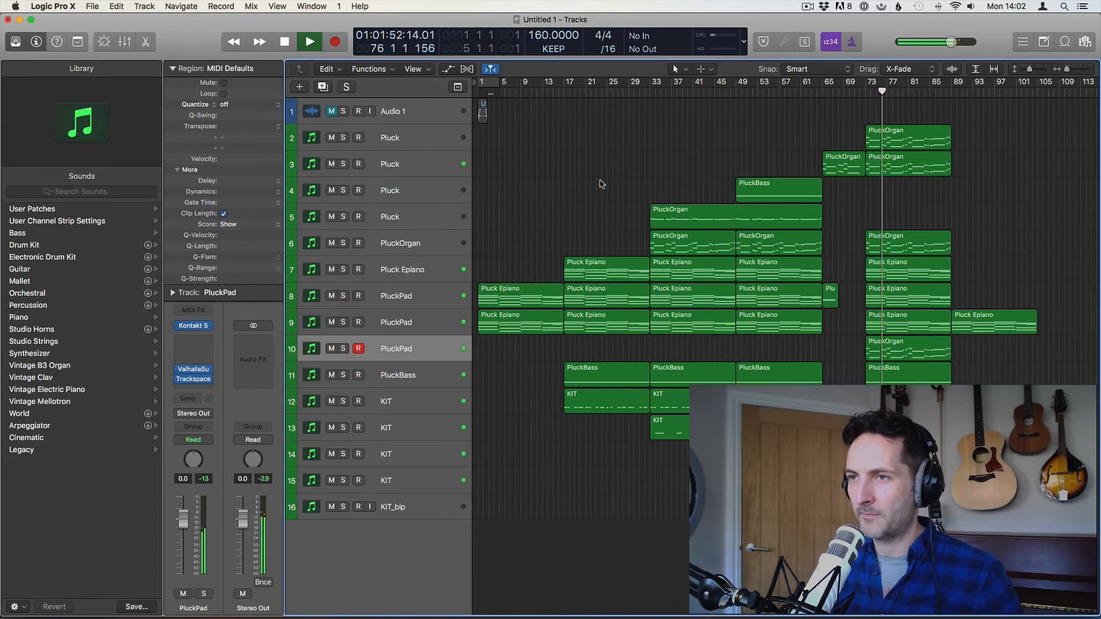
{"action": "left_click", "coordinate": [400, 135]}
{"action": "left_click_drag", "start_coordinate": [183, 519], "coordinate": [195, 550]}
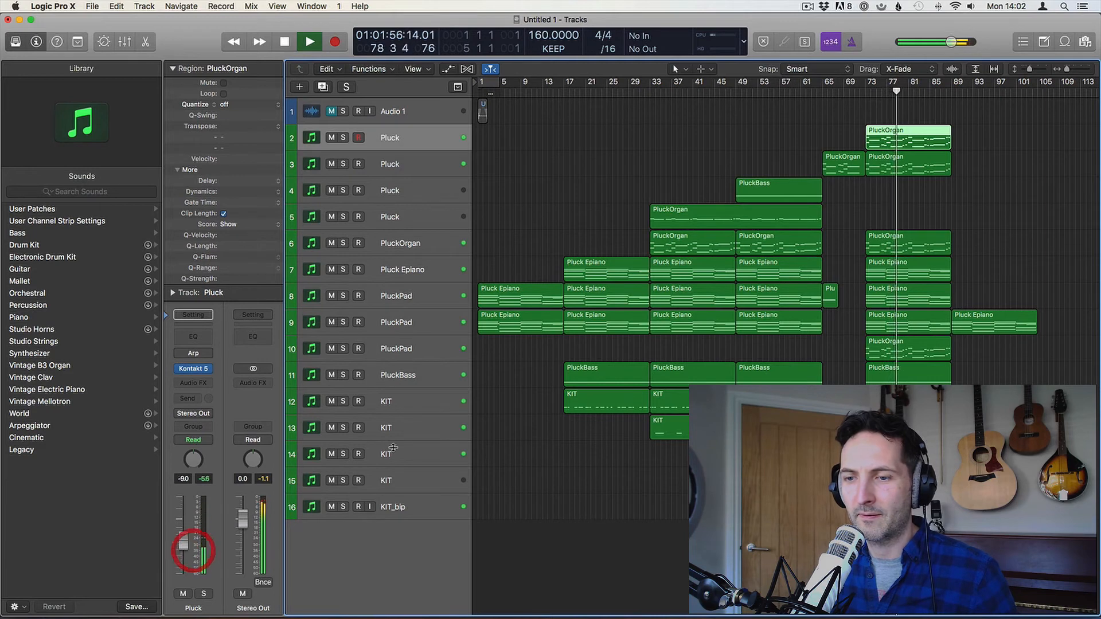
Lower the volume of PluckPad track 10 to -2.6 dB during playback
{"action": "left_click", "coordinate": [393, 352]}
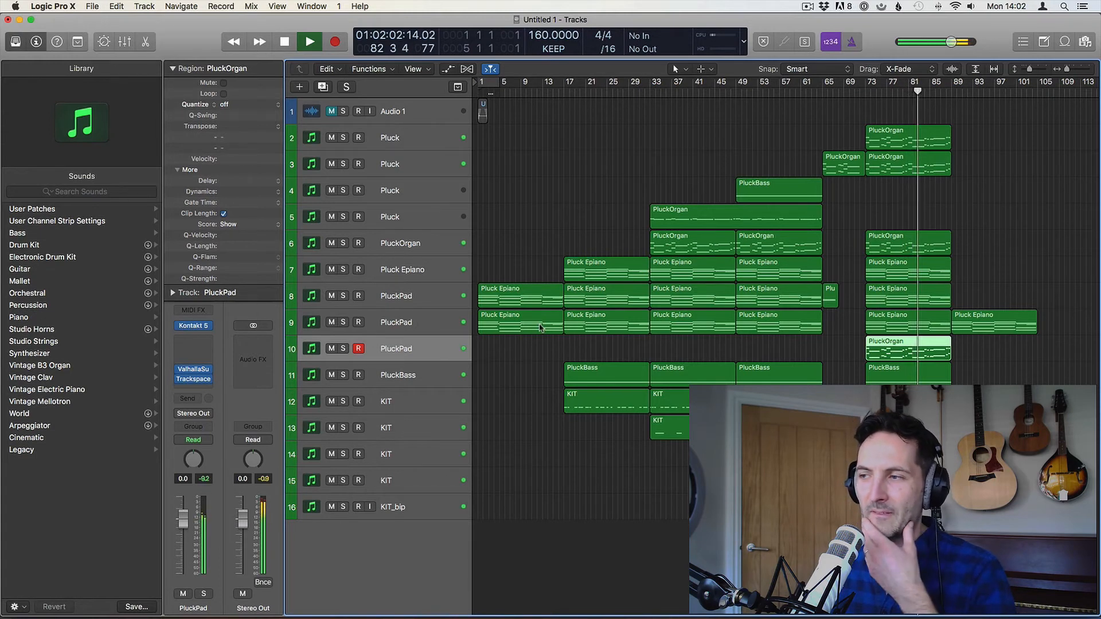
{"action": "left_click", "coordinate": [563, 197]}
{"action": "left_click_drag", "start_coordinate": [184, 524], "coordinate": [186, 534]}
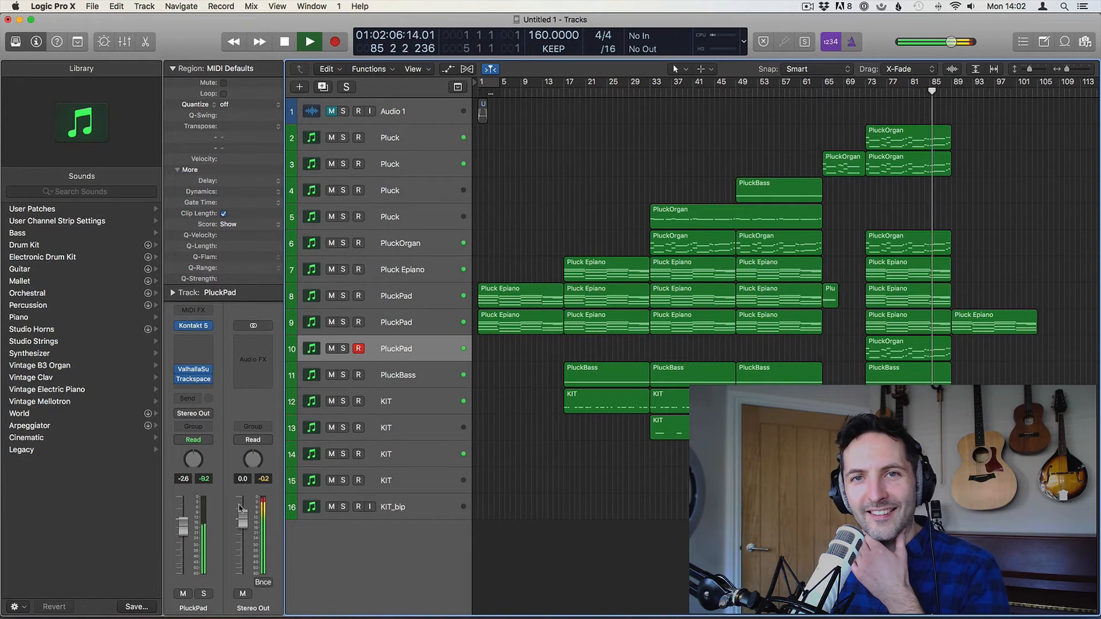
{"action": "left_click", "coordinate": [596, 210]}
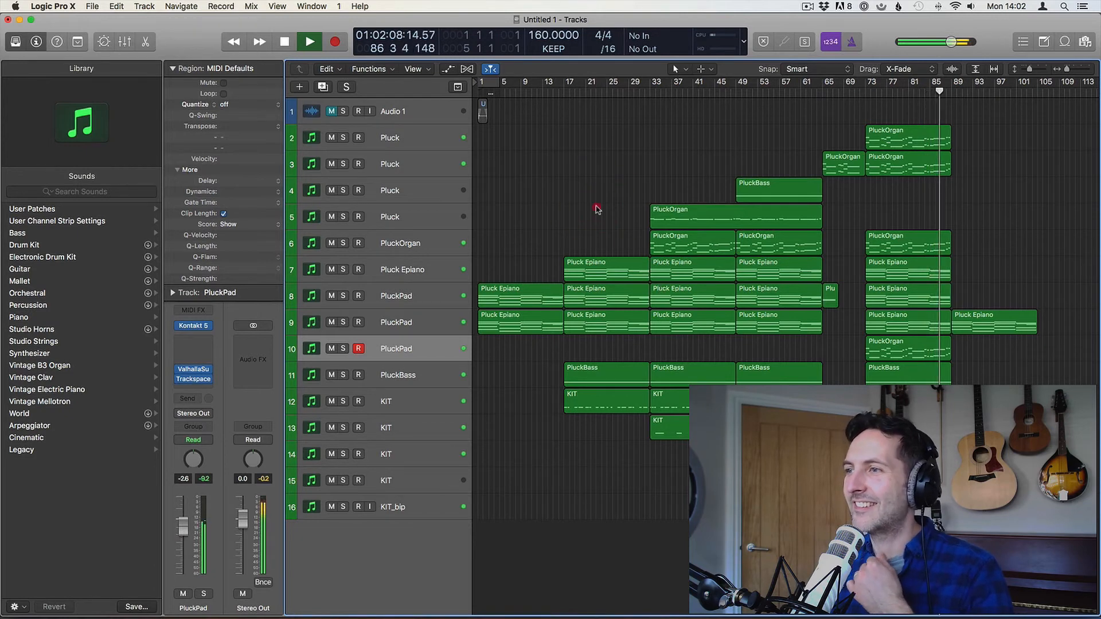
{"action": "left_click", "coordinate": [805, 348]}
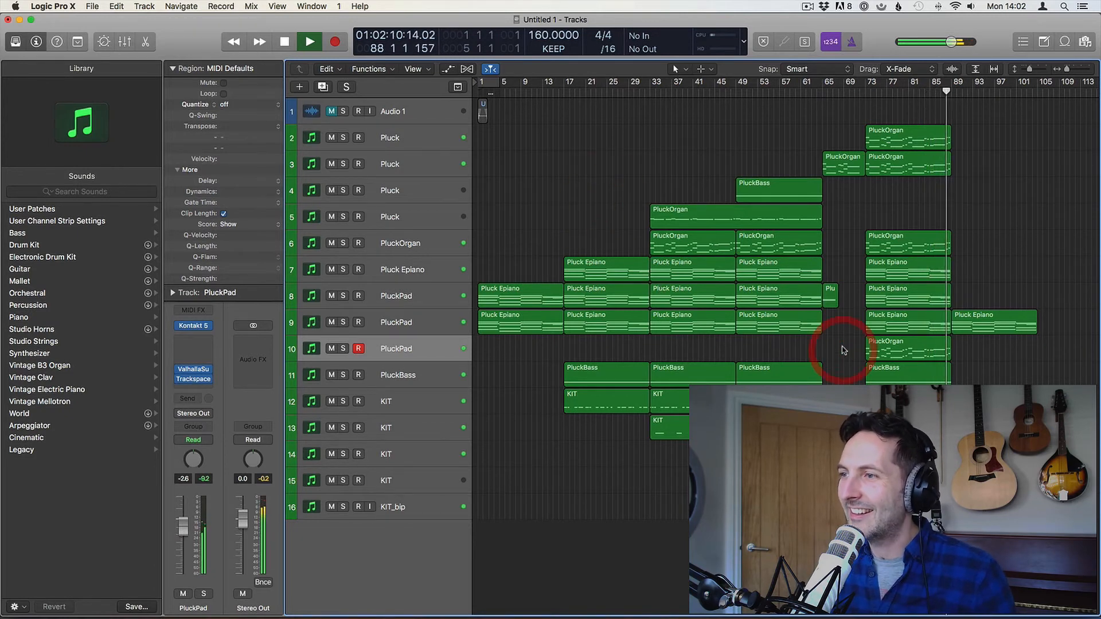
{"action": "left_click", "coordinate": [848, 350]}
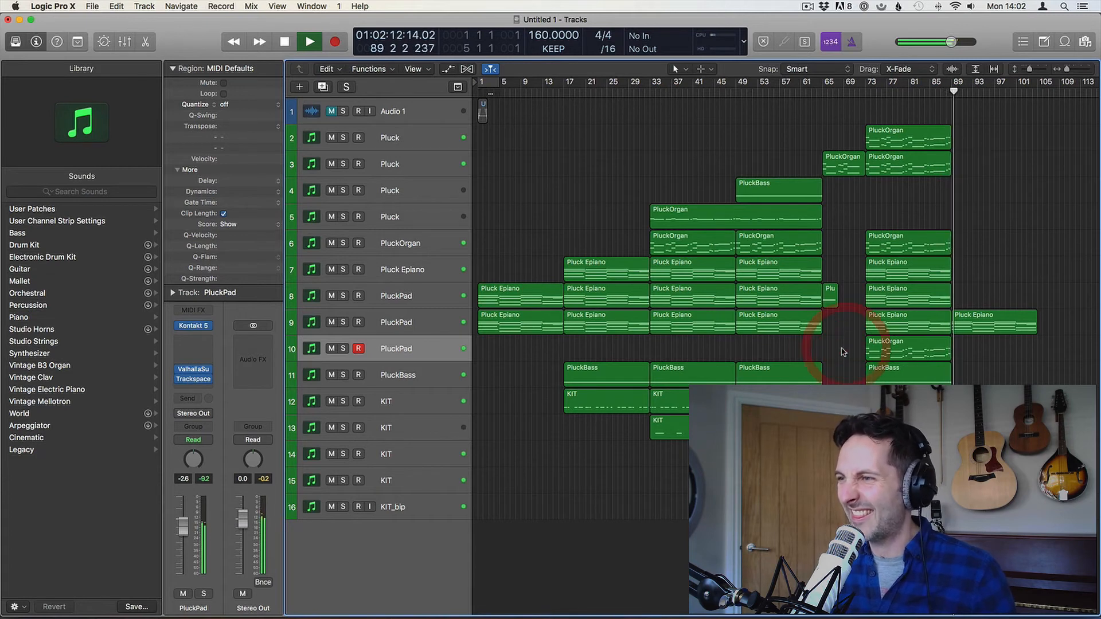
{"action": "left_click", "coordinate": [924, 210]}
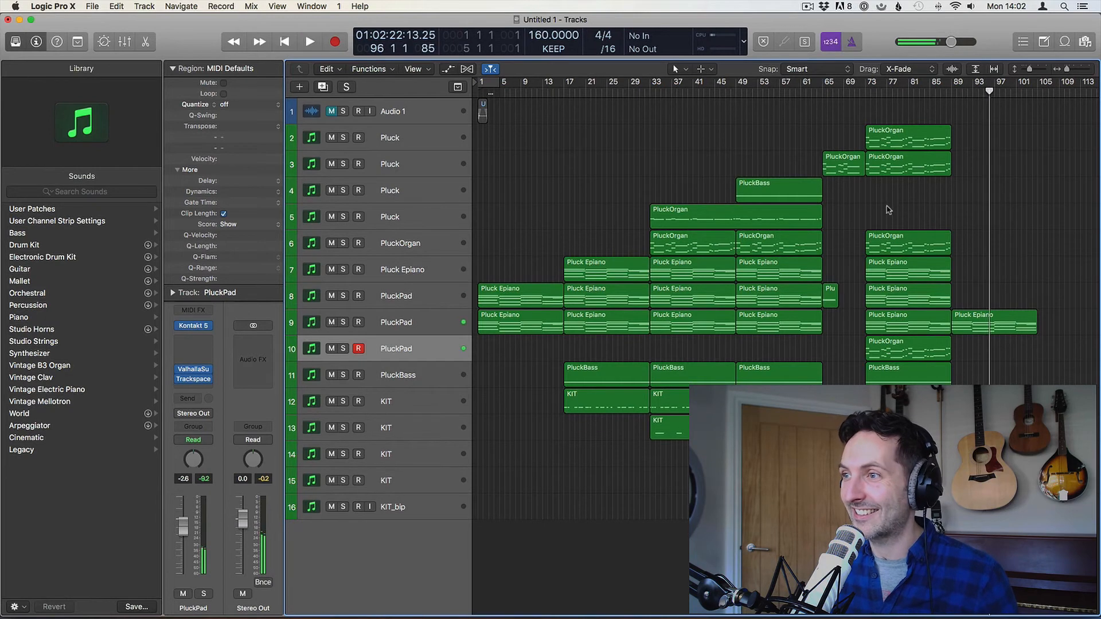
Record a short part on PluckPad track 10 at bar 65
{"action": "left_click", "coordinate": [829, 352]}
{"action": "left_click", "coordinate": [820, 90]}
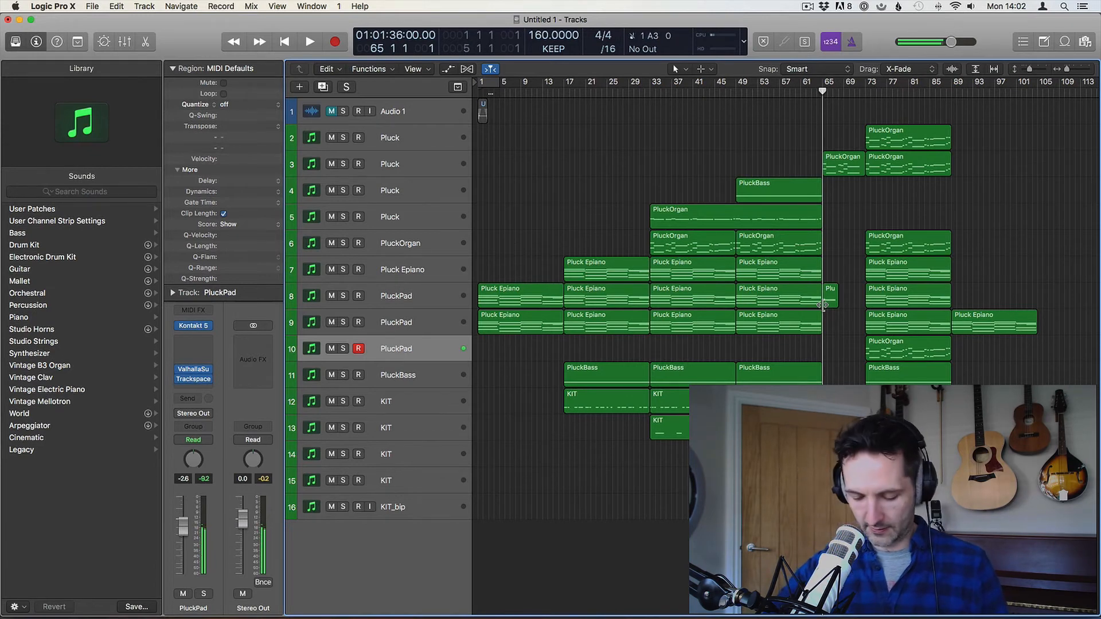
{"action": "key", "text": "space"}
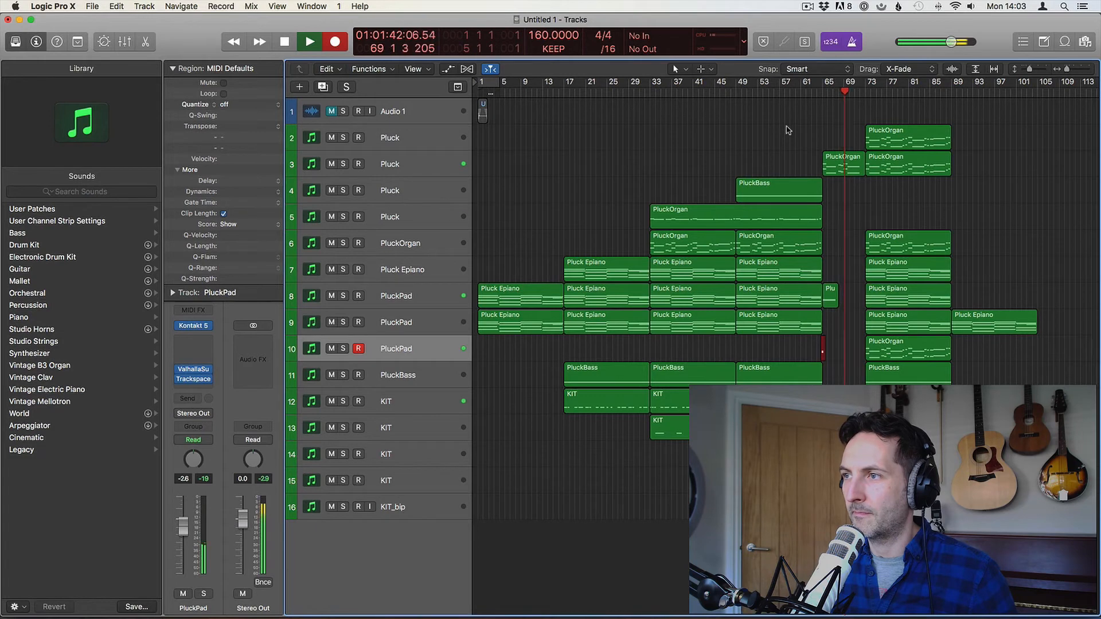
{"action": "left_click", "coordinate": [849, 351]}
{"action": "left_click", "coordinate": [785, 153]}
Copy the PluckBass region on Pluck track 4 from bar 49 to bar 73
{"action": "left_click_drag", "start_coordinate": [774, 188], "coordinate": [895, 191]}
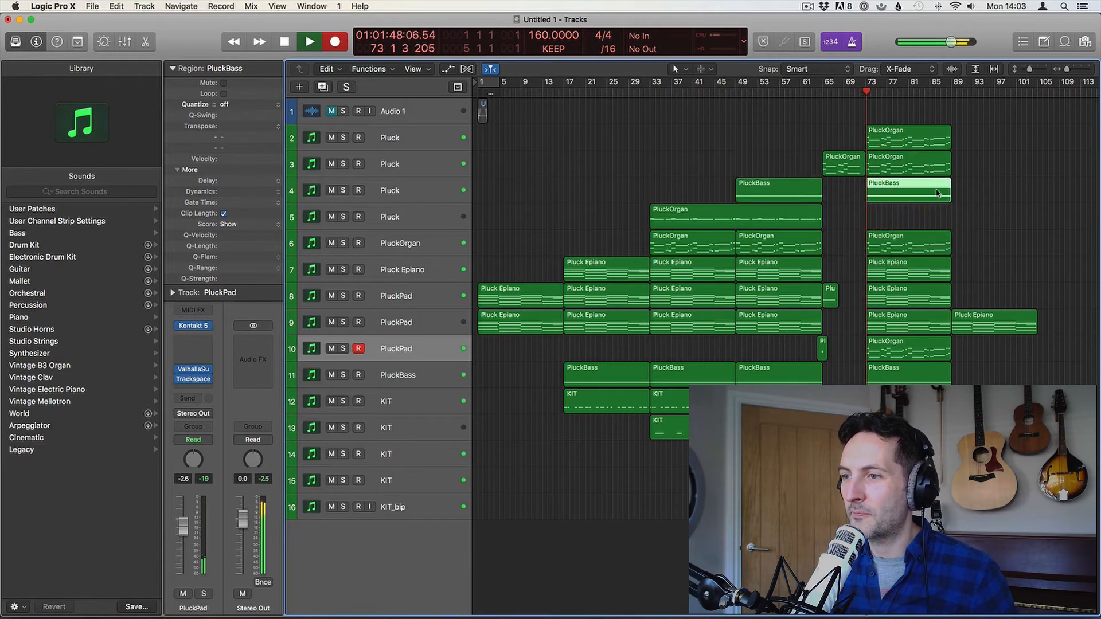
{"action": "double_click", "coordinate": [896, 197]}
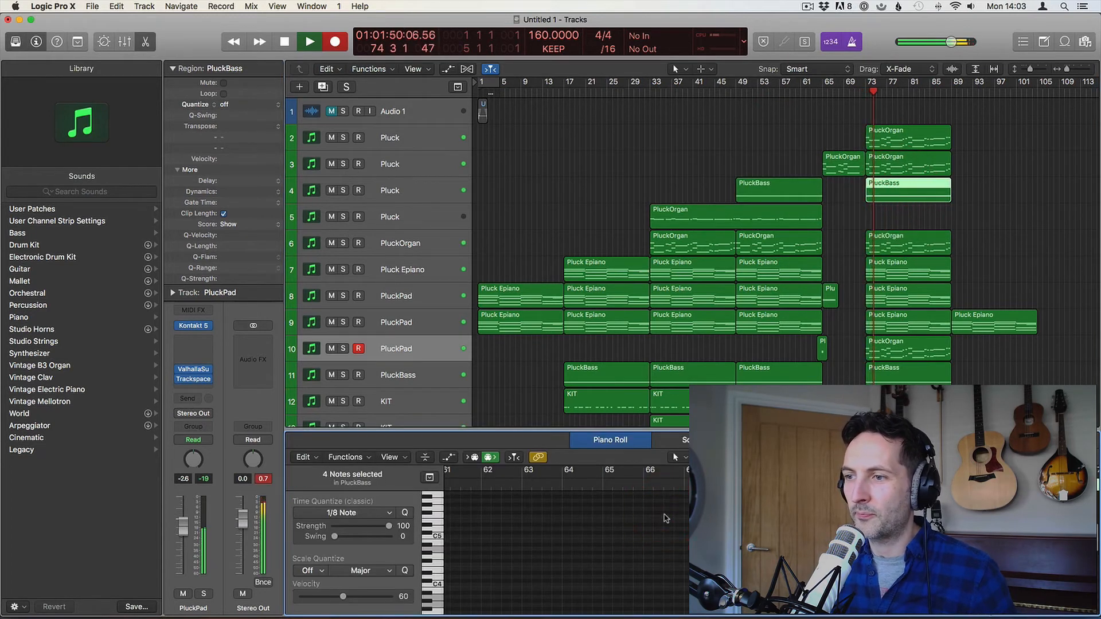
{"action": "key", "text": "e"}
{"action": "left_click", "coordinate": [802, 138]}
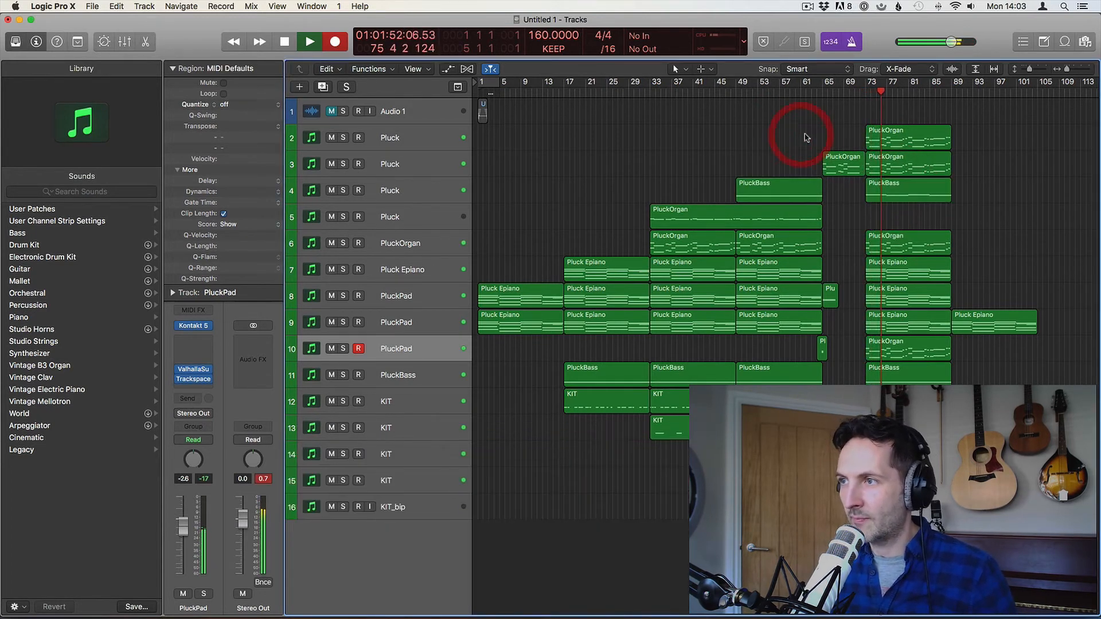
Turn the held notes of the bar 73 PluckBass region on Pluck track 4 into short repeated notes, two per bar
{"action": "left_click", "coordinate": [418, 188]}
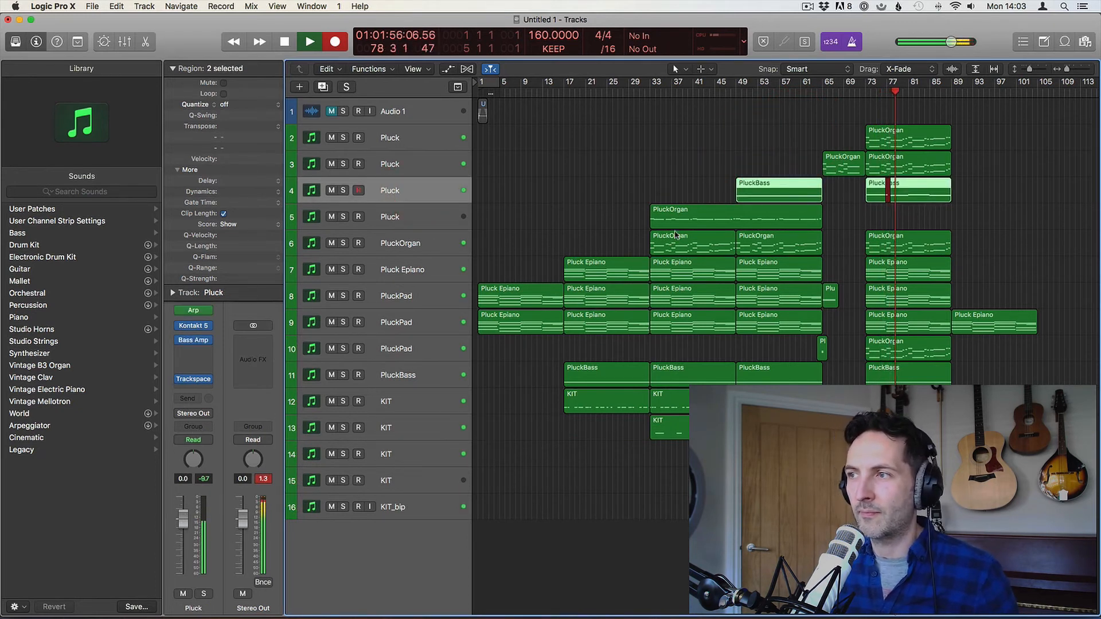
{"action": "left_click", "coordinate": [604, 164]}
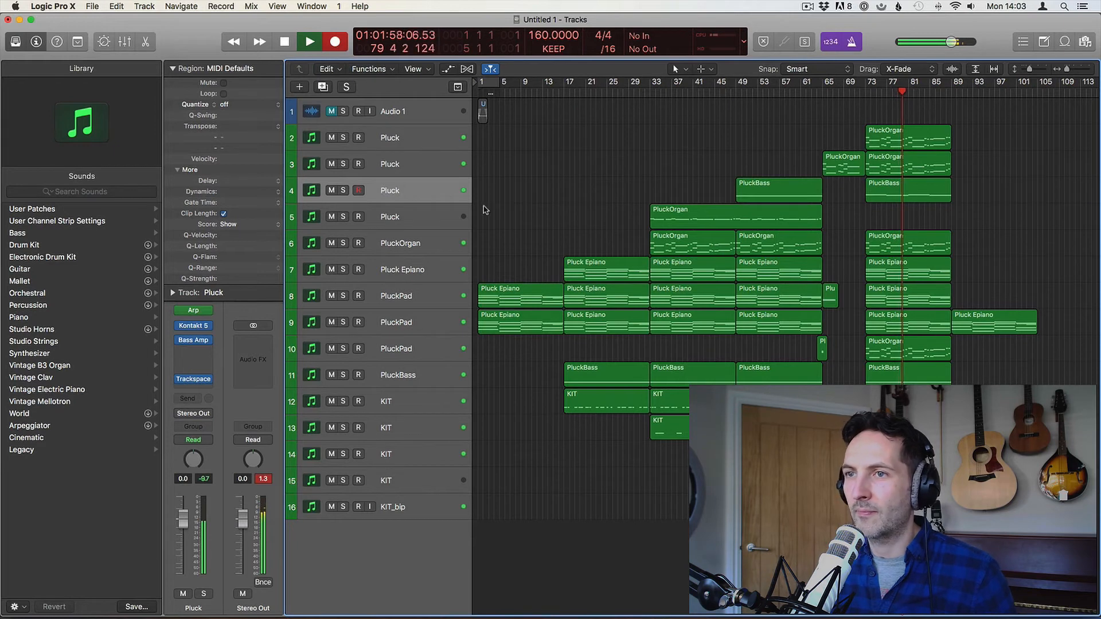
{"action": "left_click", "coordinate": [903, 212]}
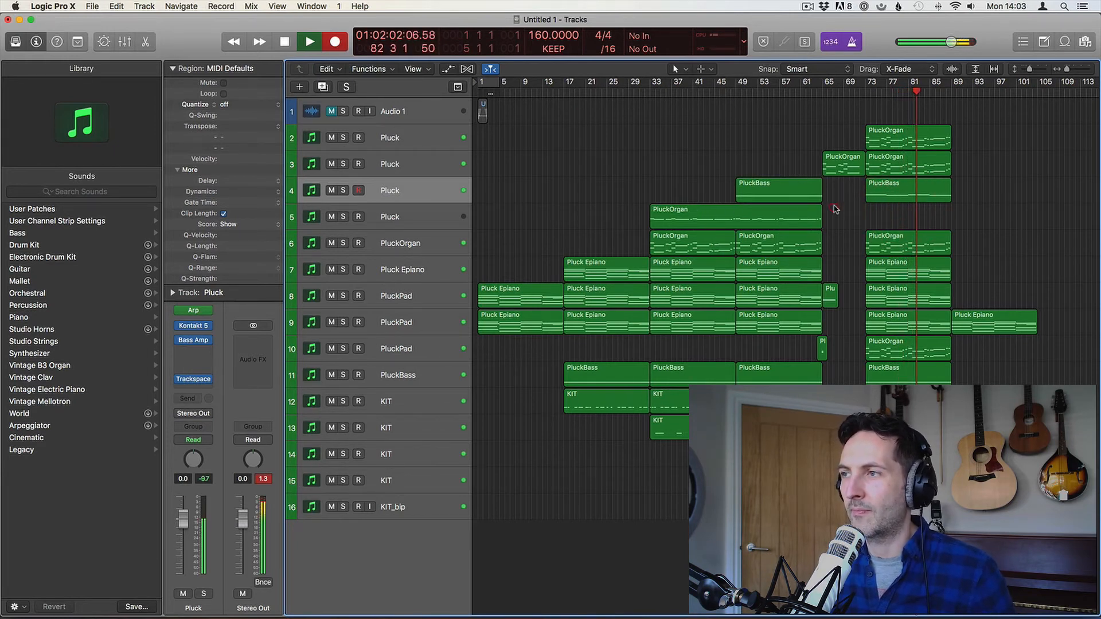
{"action": "double_click", "coordinate": [886, 199]}
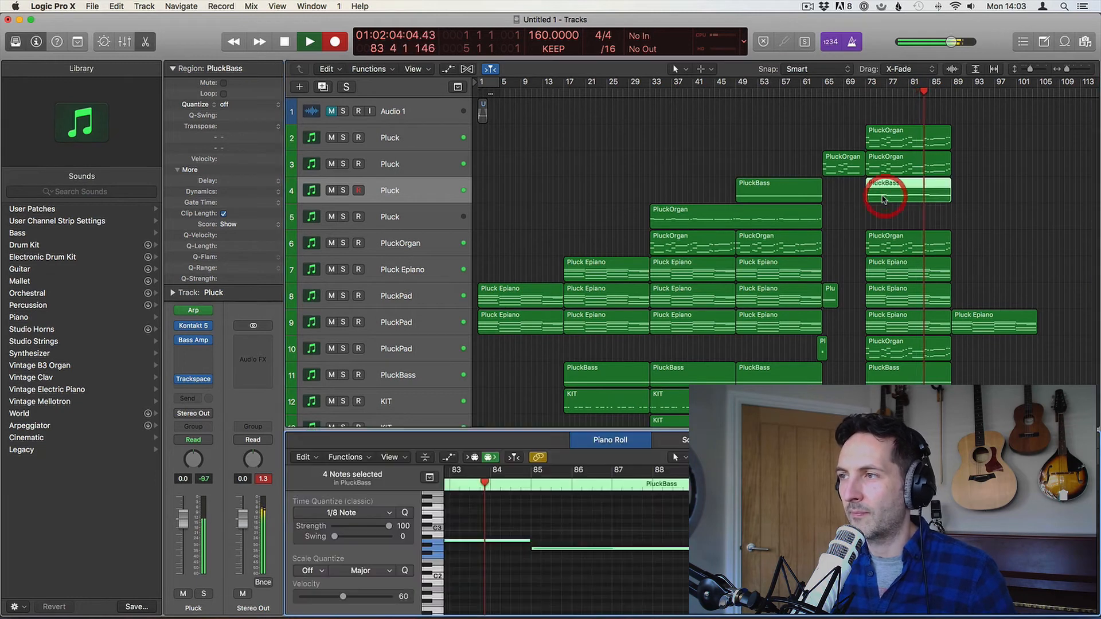
{"action": "scroll", "coordinate": [567, 567], "scroll_direction": "left", "scroll_amount": 5}
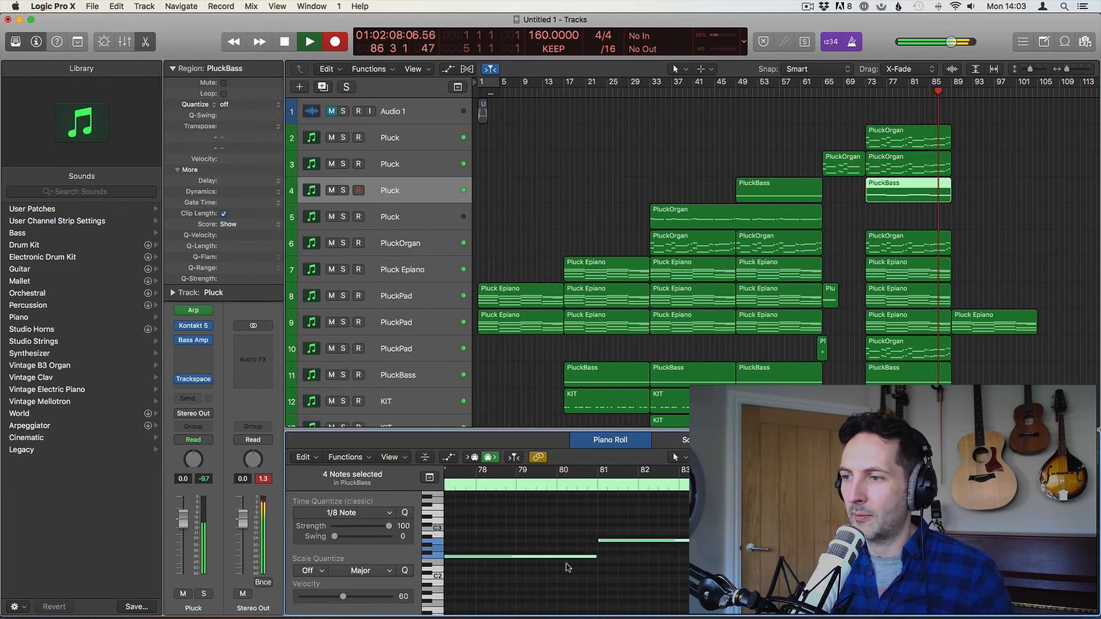
{"action": "left_click", "coordinate": [617, 551]}
{"action": "key", "text": "space"}
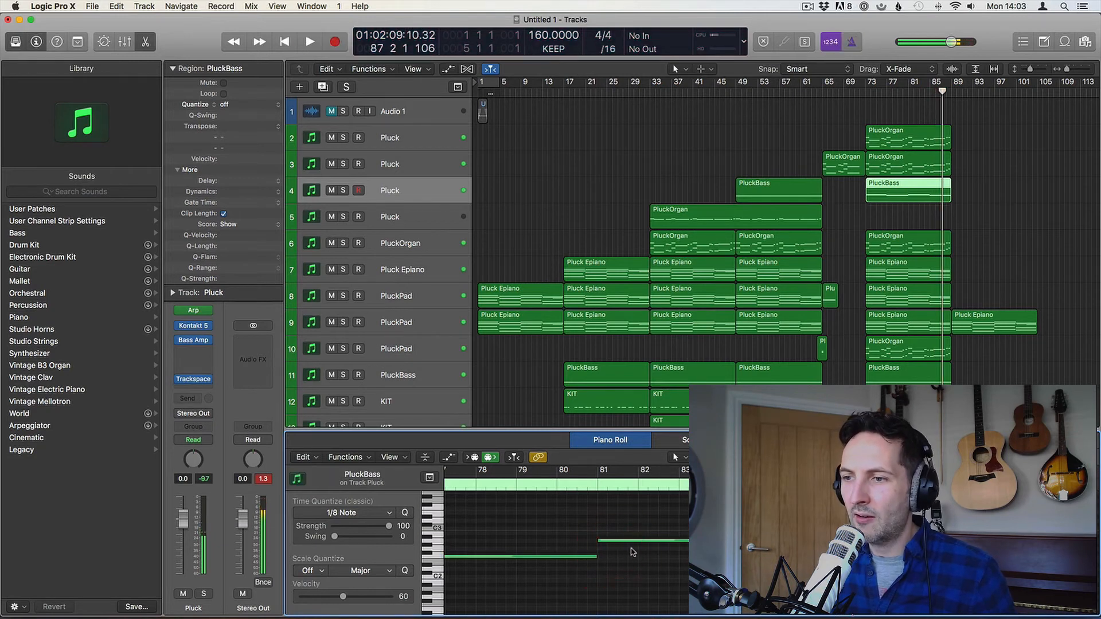
{"action": "key", "text": "super+a"}
{"action": "left_click_drag", "start_coordinate": [758, 541], "coordinate": [726, 542]}
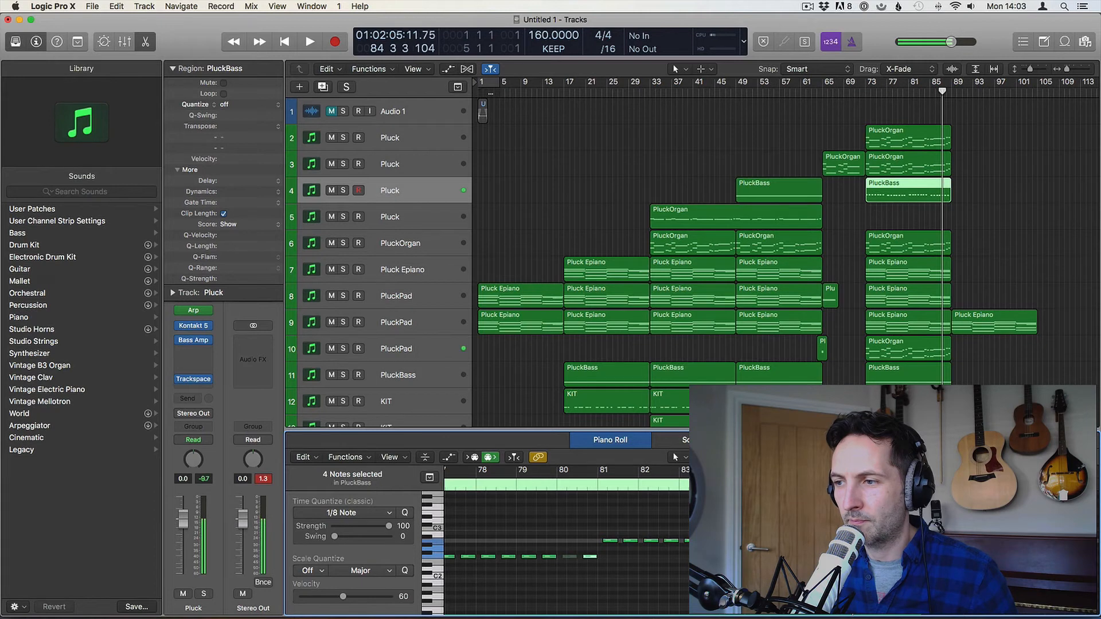
Play from bar 73 and replace the PluckBass region at bar 49 on track 4 with a copy of the repeated-note region
{"action": "left_click", "coordinate": [870, 84]}
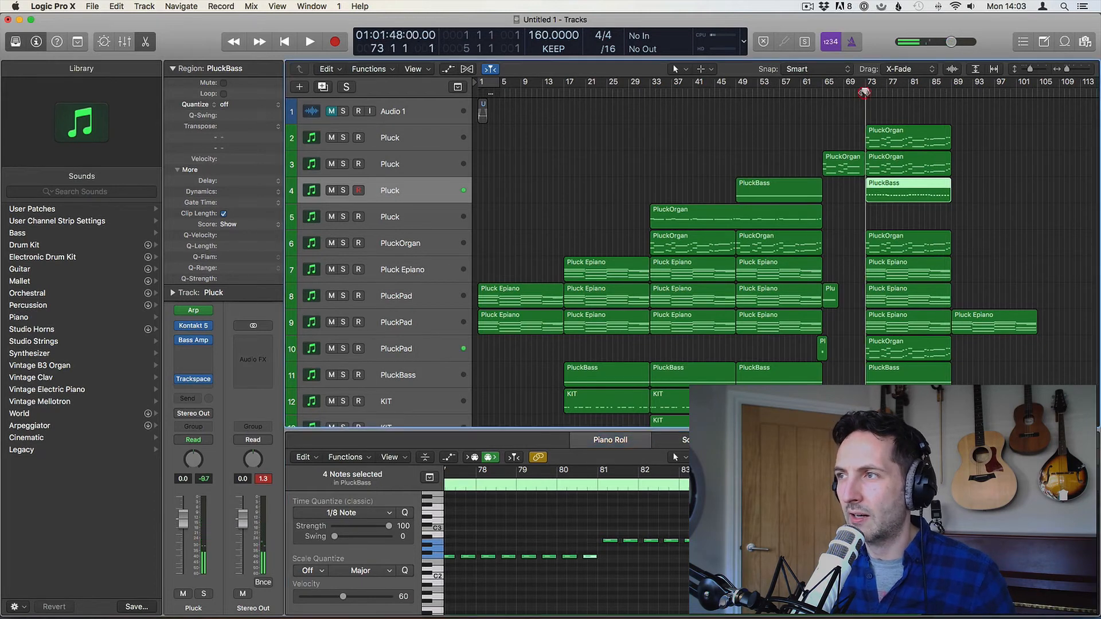
{"action": "key", "text": "space"}
{"action": "left_click", "coordinate": [757, 190]}
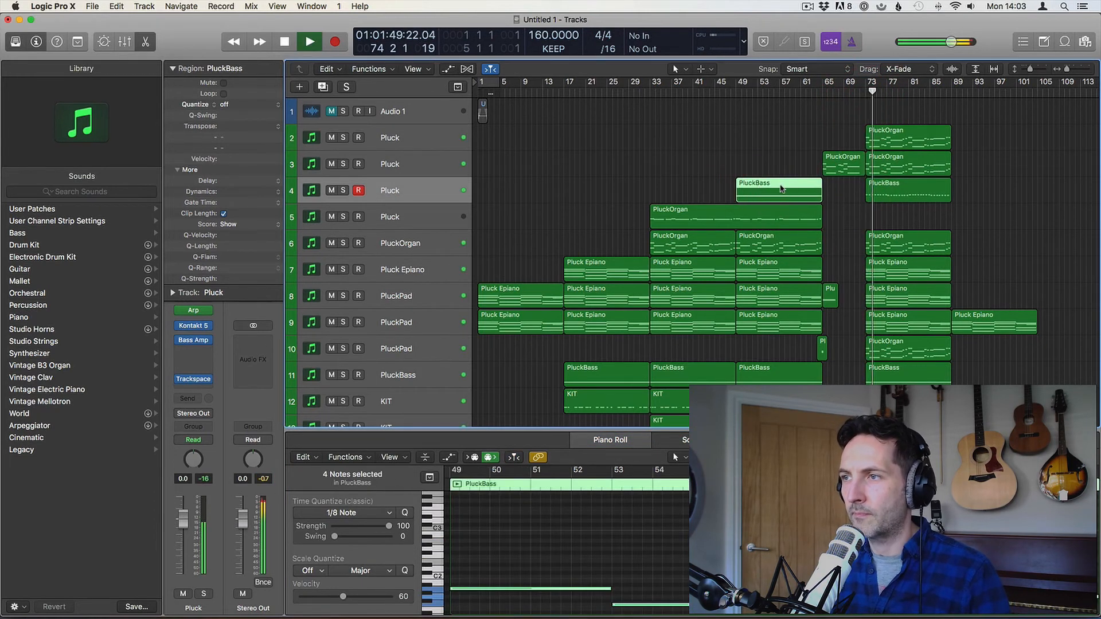
{"action": "key", "text": "Delete"}
{"action": "left_click_drag", "start_coordinate": [890, 190], "coordinate": [760, 191]}
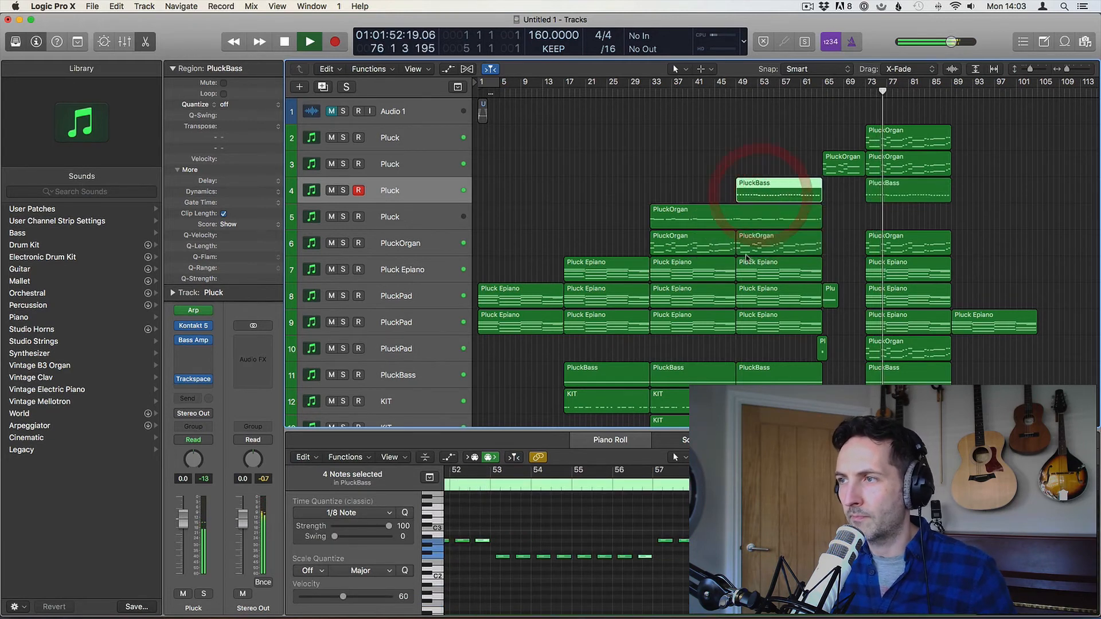
Review the notes of the PluckBass region at bar 73 on Pluck track 4 in the note editor during playback
{"action": "left_click", "coordinate": [922, 206]}
{"action": "left_click", "coordinate": [922, 195]}
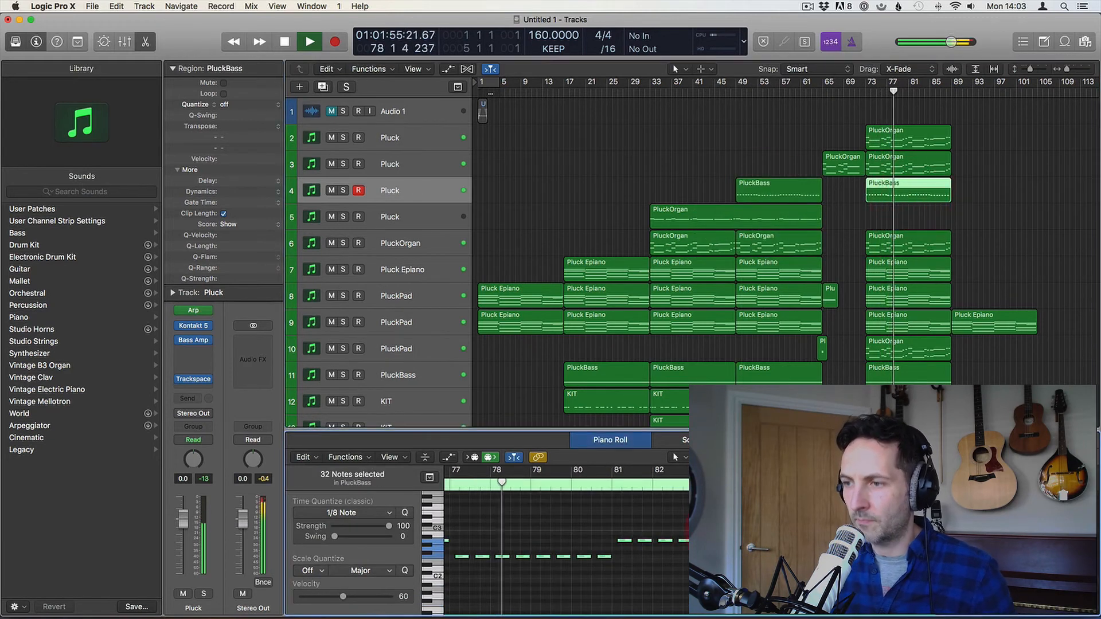
{"action": "key", "text": "p"}
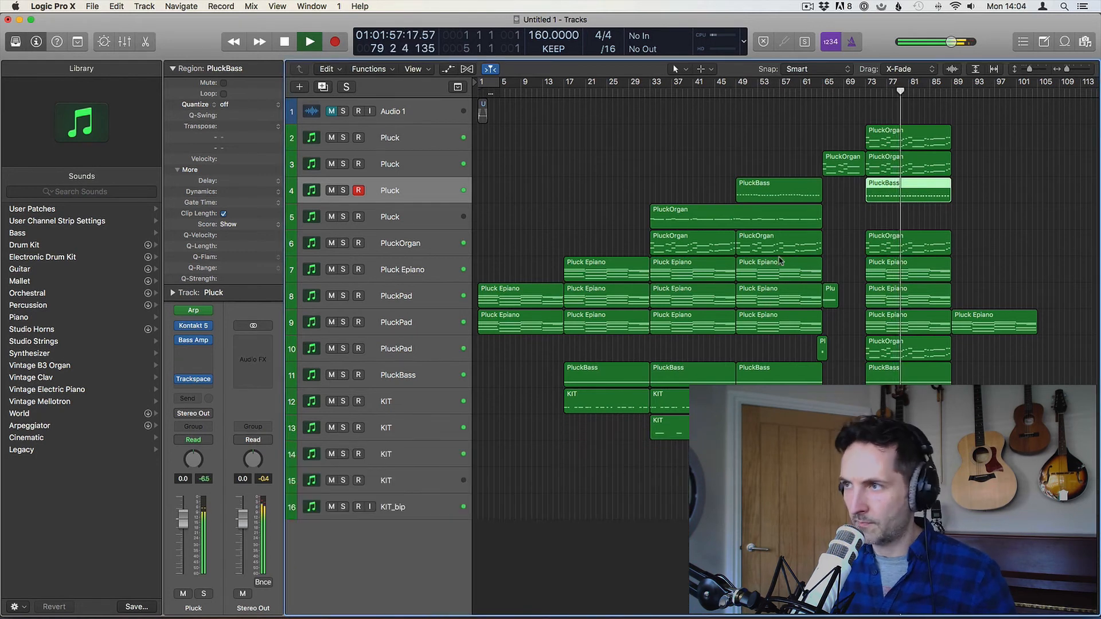
{"action": "left_click", "coordinate": [752, 119]}
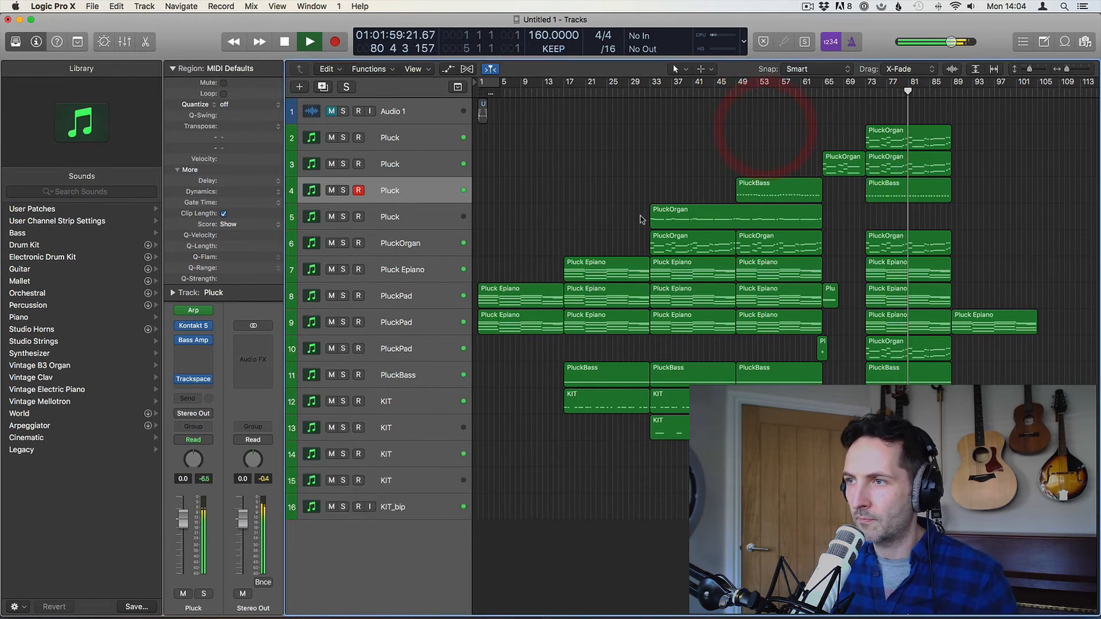
Copy the PluckOrgan region at bar 73 from Pluck track 3 to Pluck track 5 and audition track 5 soloed
{"action": "left_click_drag", "start_coordinate": [896, 166], "coordinate": [893, 221]}
{"action": "left_click", "coordinate": [867, 87]}
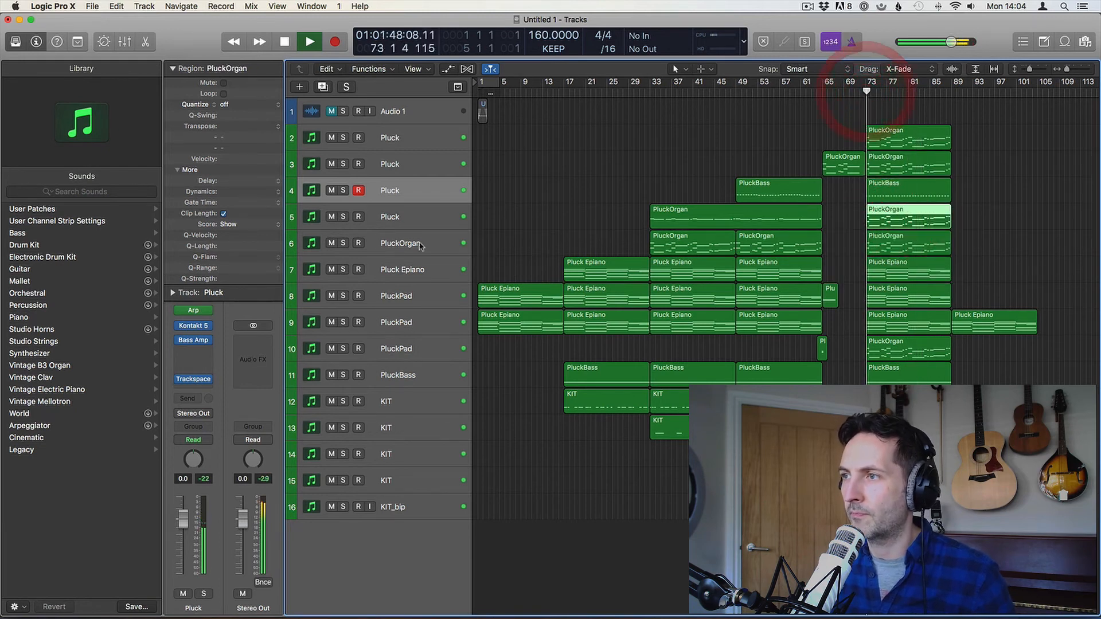
{"action": "left_click", "coordinate": [343, 216]}
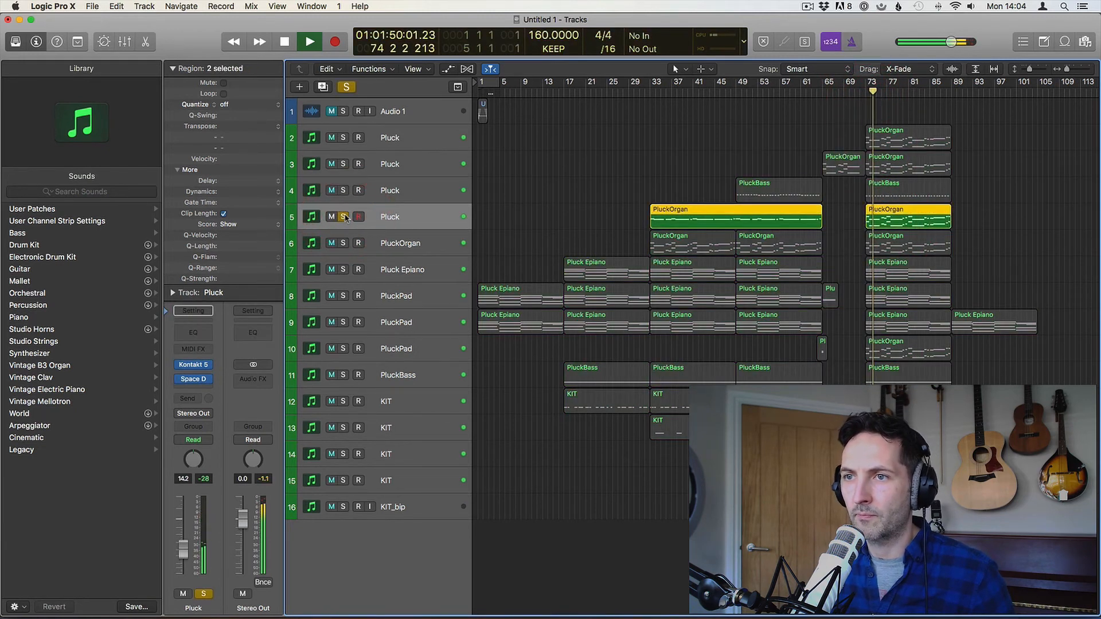
{"action": "left_click", "coordinate": [343, 216]}
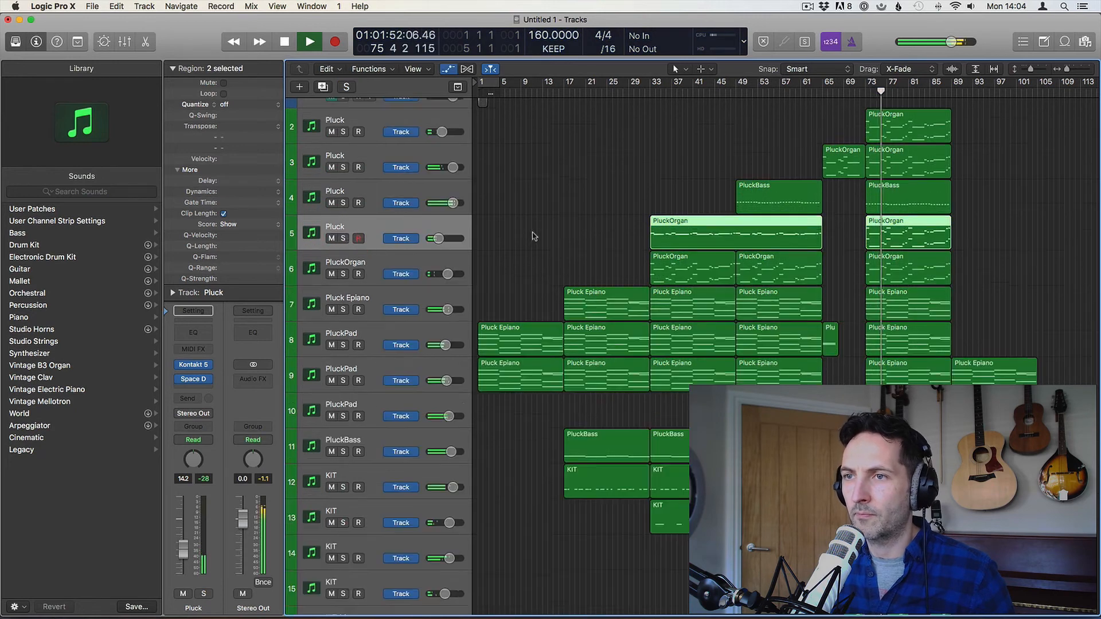
{"action": "left_click", "coordinate": [595, 184]}
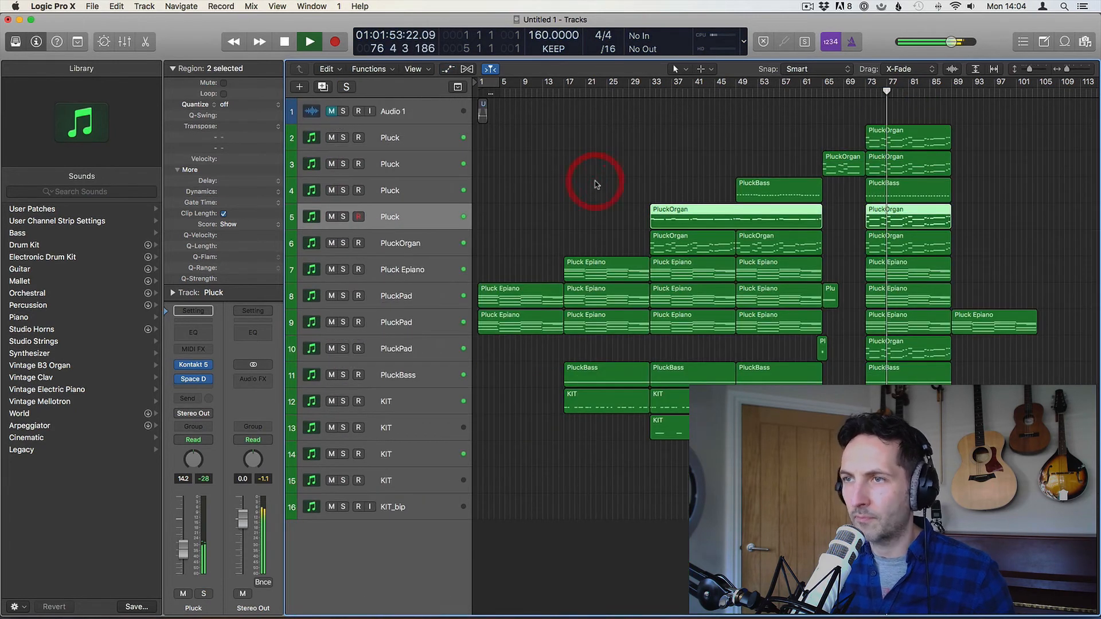
Compare the mix with Pluck track 2 muted and unmuted, and lower that track's volume to -14.0 dB
{"action": "left_click", "coordinate": [331, 138]}
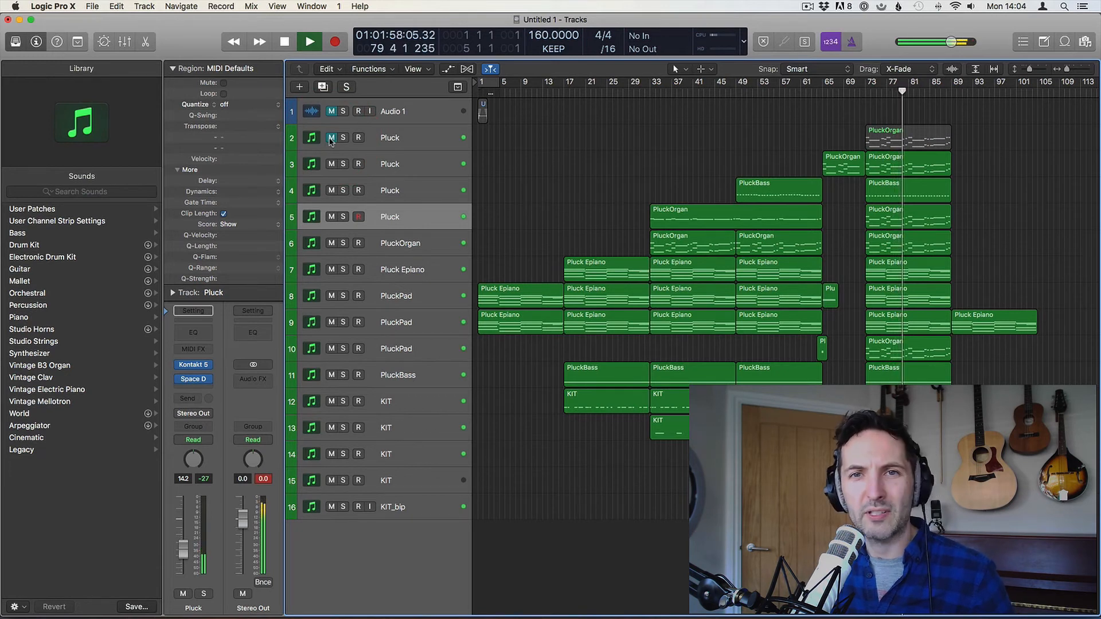
{"action": "left_click", "coordinate": [331, 139]}
{"action": "left_click", "coordinate": [359, 140]}
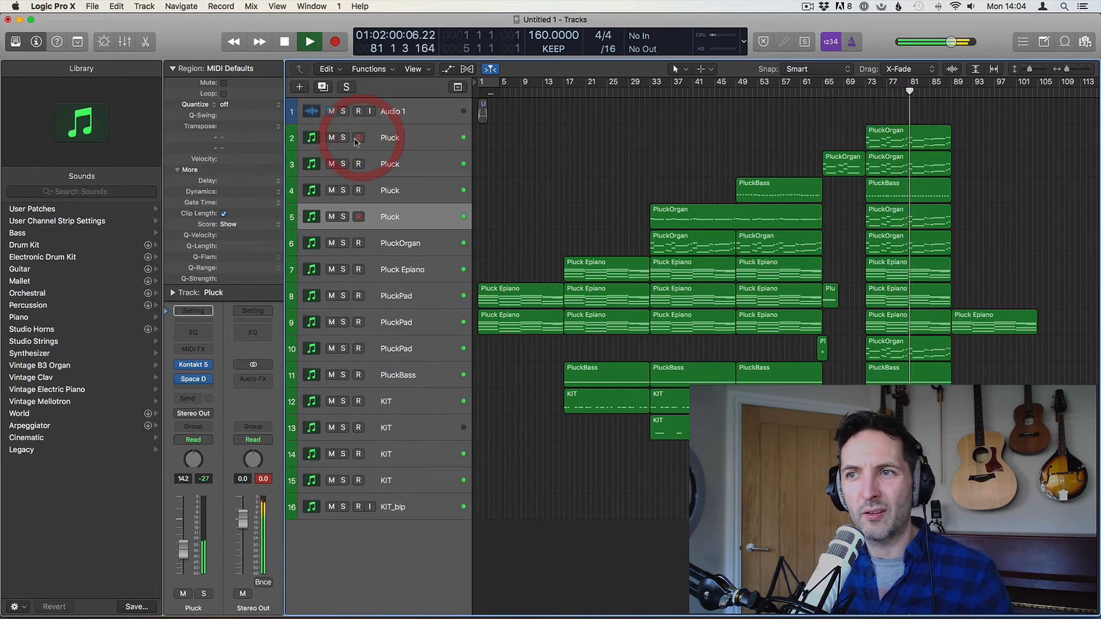
{"action": "left_click", "coordinate": [408, 140]}
{"action": "left_click_drag", "start_coordinate": [183, 545], "coordinate": [182, 560]}
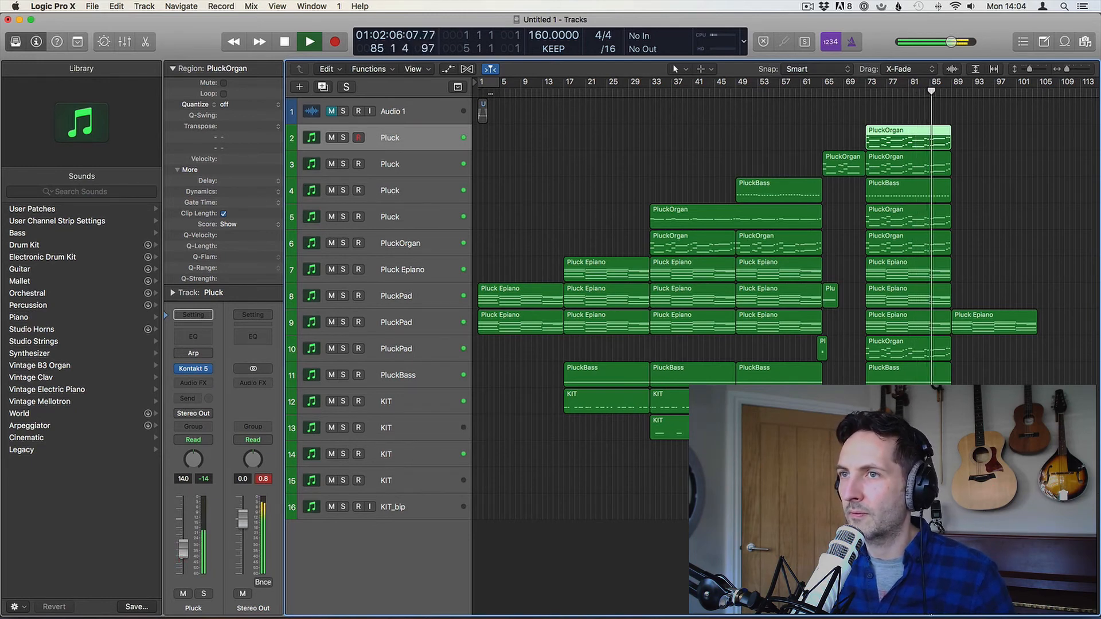
{"action": "left_click", "coordinate": [545, 215]}
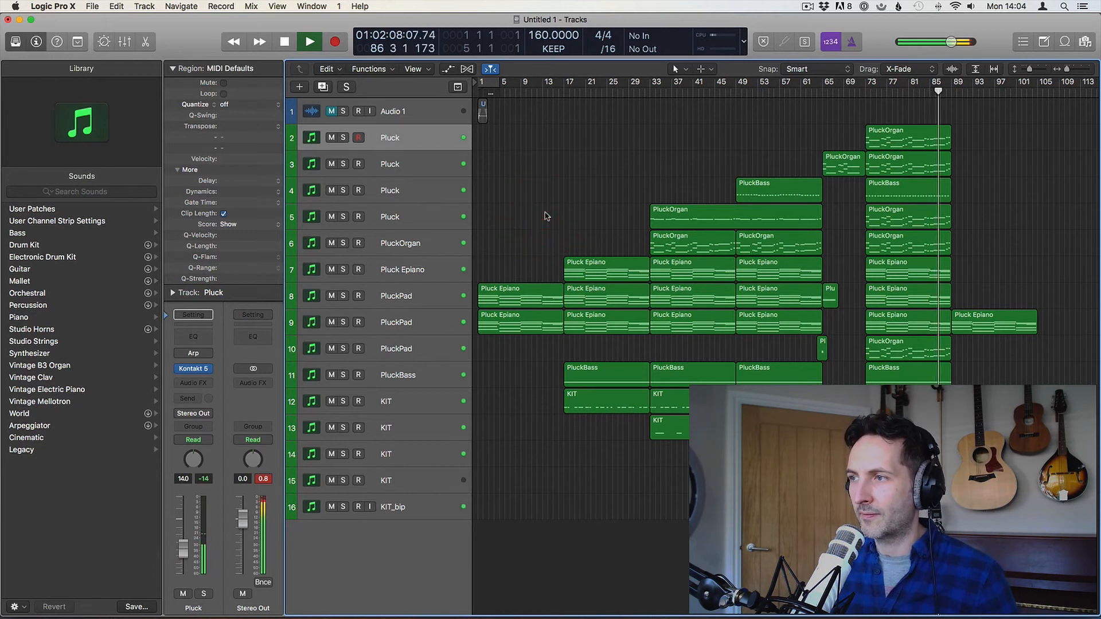